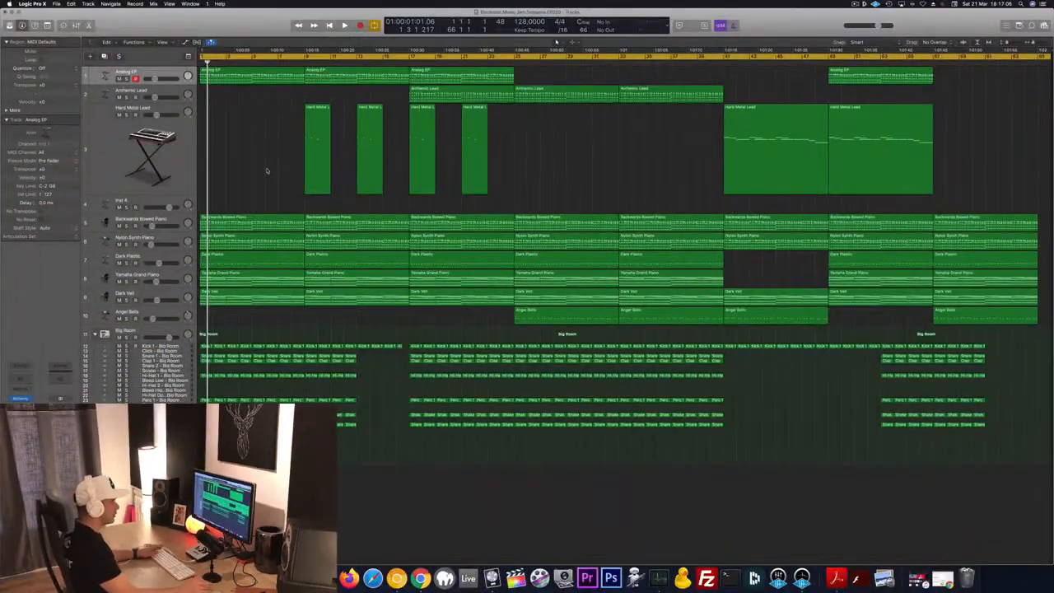
- Play the arrangement and audition the instrument tracks by toggling solo and mute on several of them
key(space)
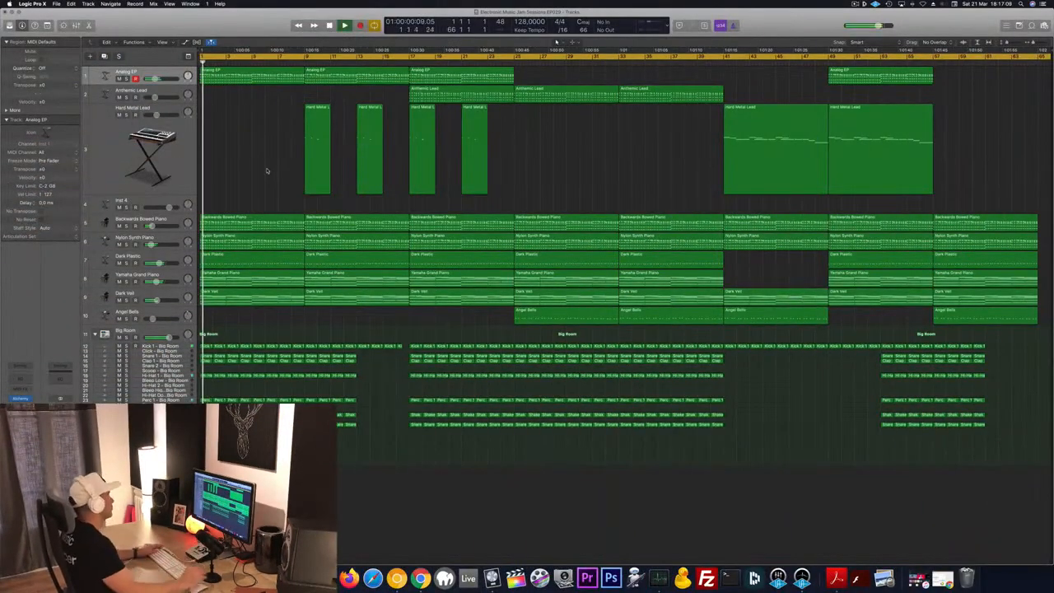
click(126, 263)
click(127, 262)
click(126, 244)
click(126, 245)
click(119, 245)
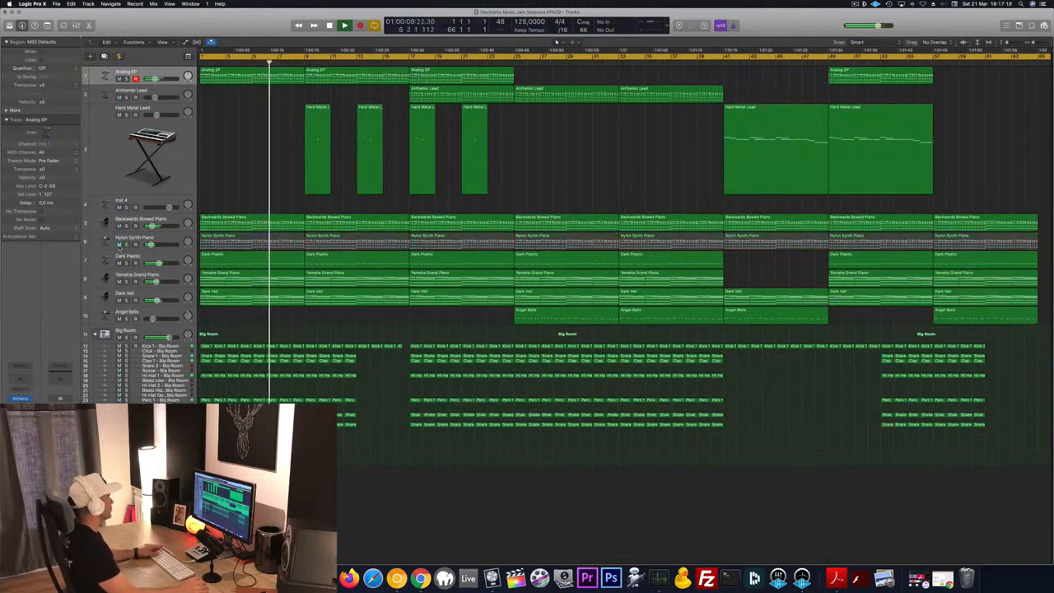
click(119, 244)
click(118, 225)
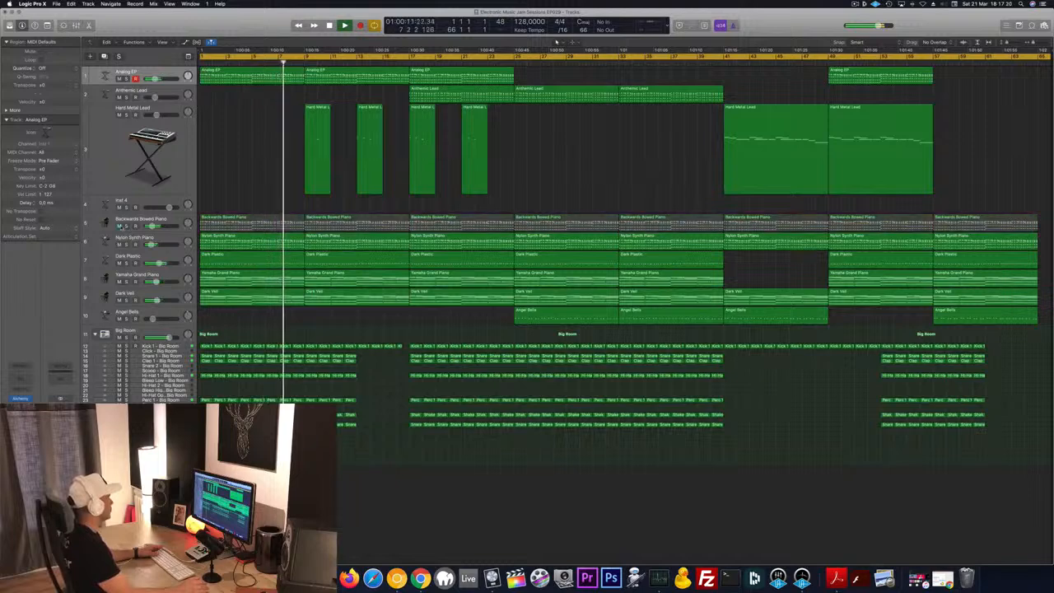
click(119, 225)
click(175, 221)
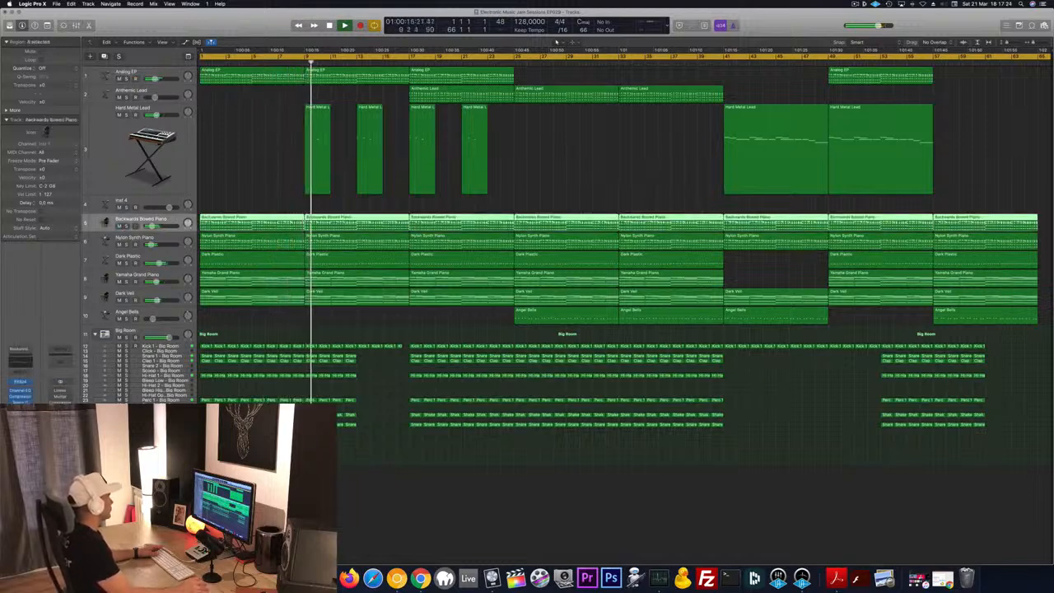
- Turn off Dock magnification
click(246, 157)
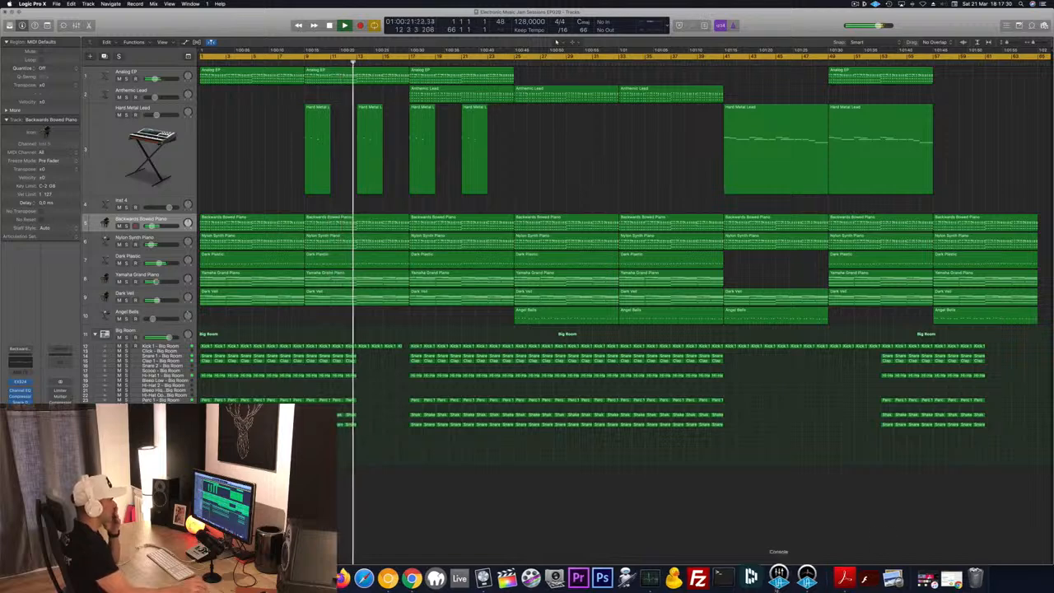
right_click(823, 578)
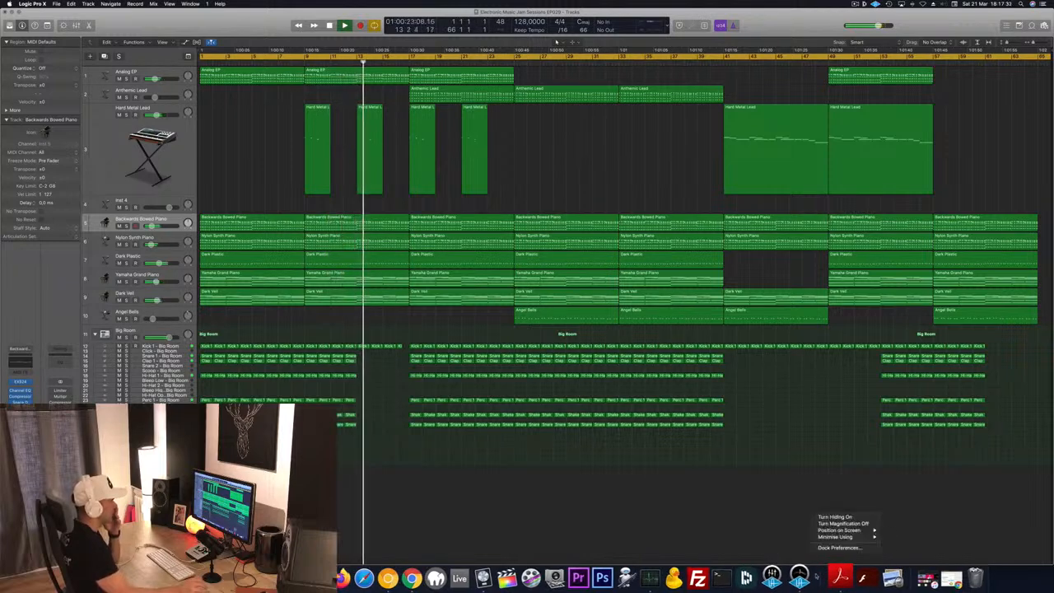
click(836, 518)
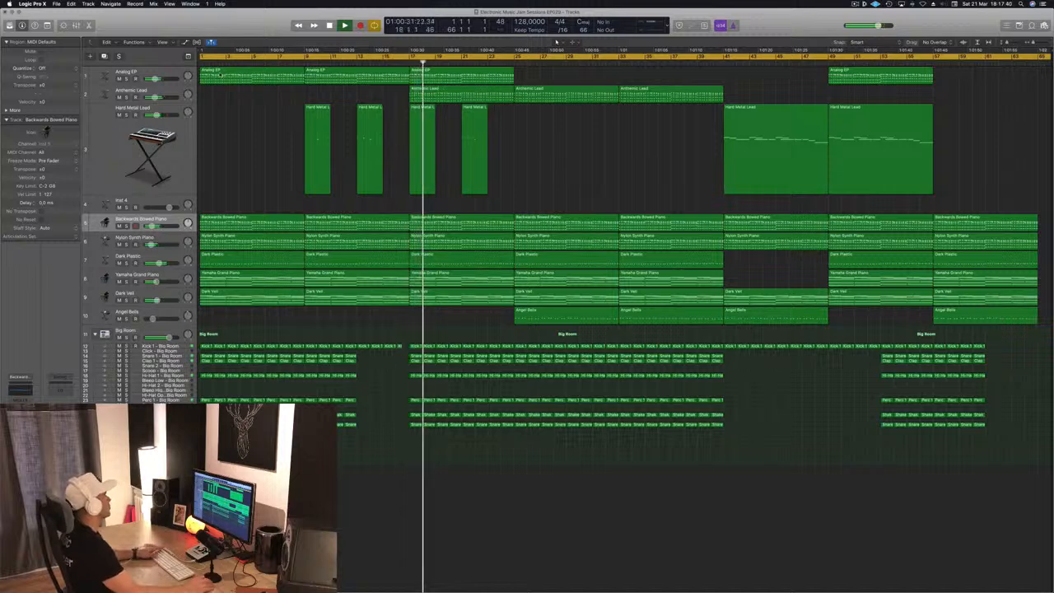
- Audition the Anthemic Lead track soloed during playback, then jump the playhead ahead in the song
click(126, 97)
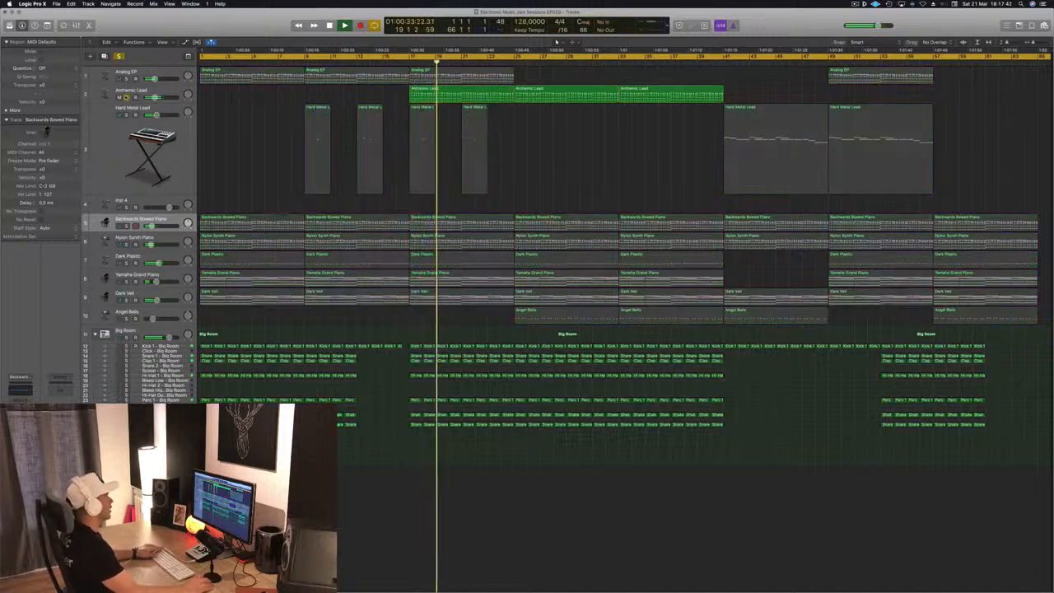
click(126, 97)
click(722, 61)
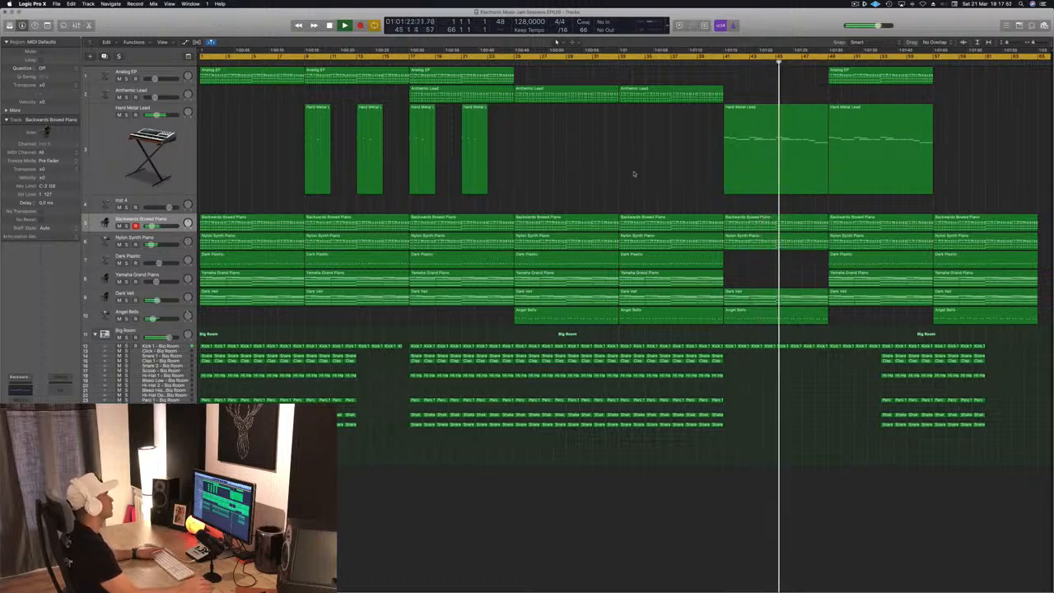
- Return to the start and delete the drum regions in the opening bars of the Big Room tracks
key(Return)
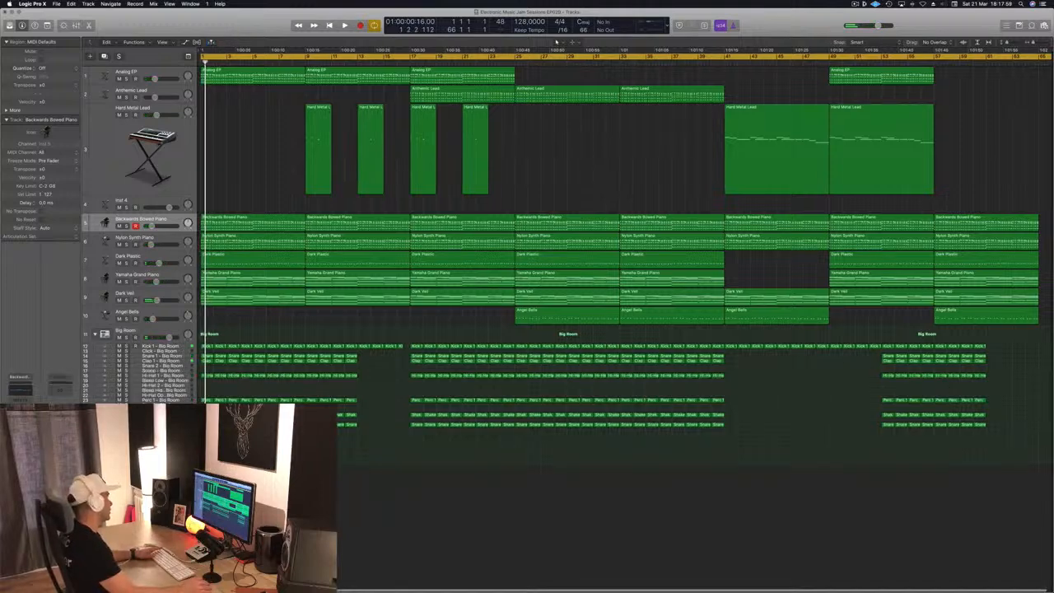
drag(204, 435, 245, 344)
key(Delete)
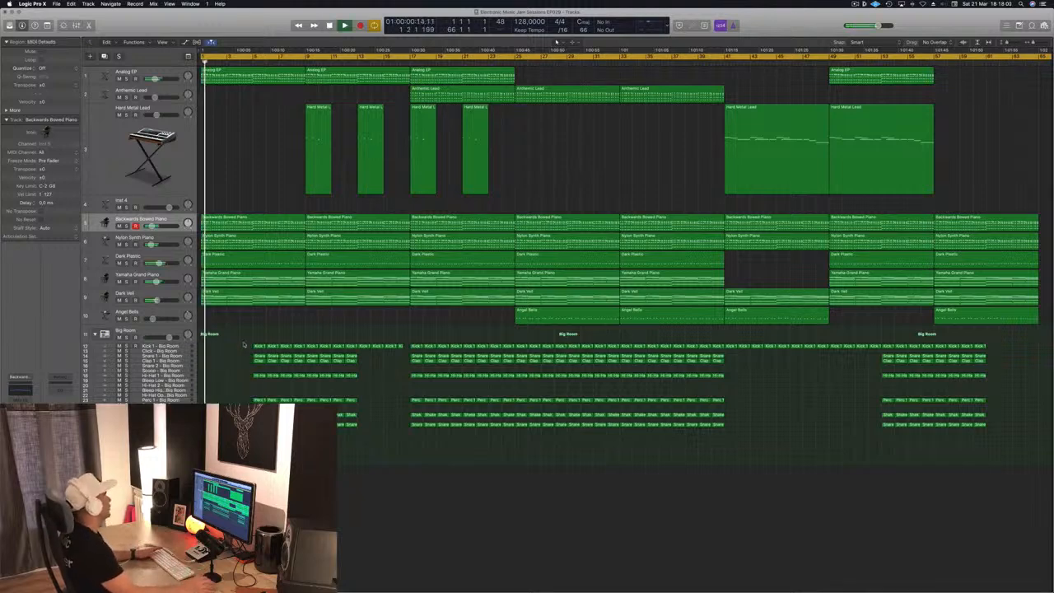
- Select the Crash – Big Room track and show the toolbar
scroll(247, 347, up, 3)
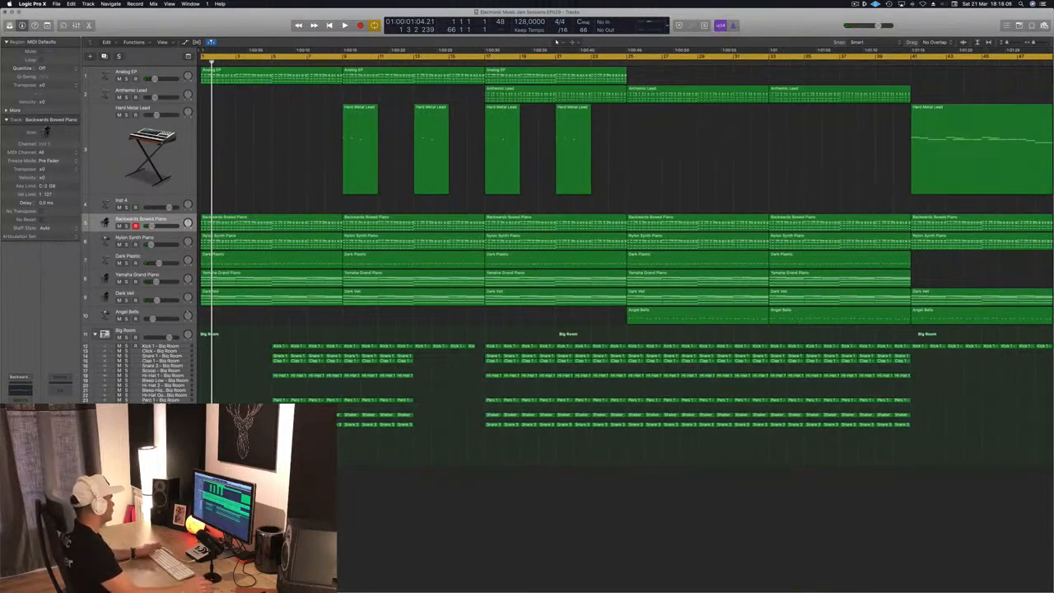
click(161, 410)
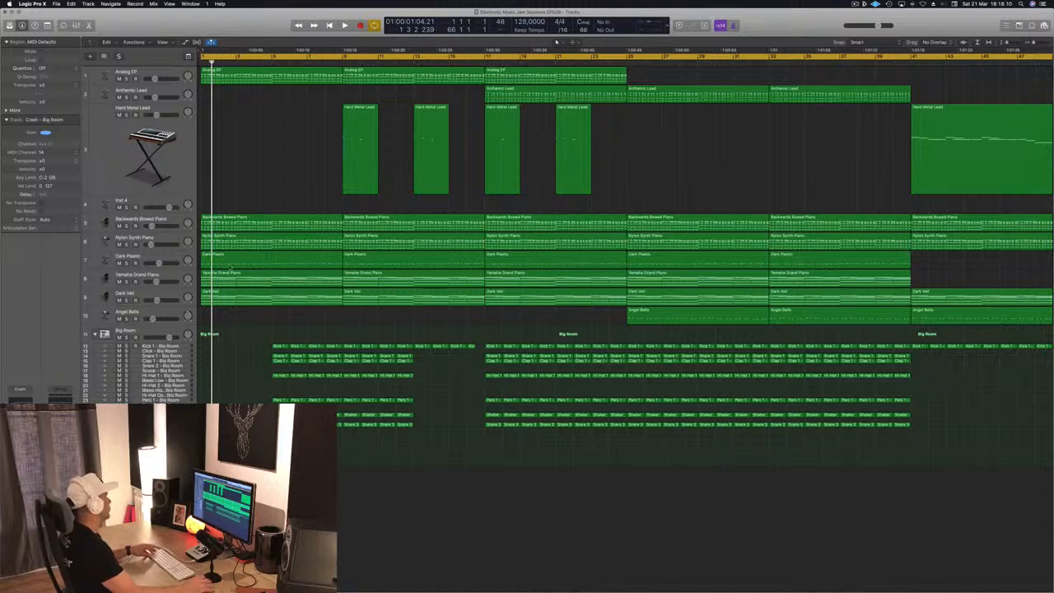
key(ctrl+alt+super+t)
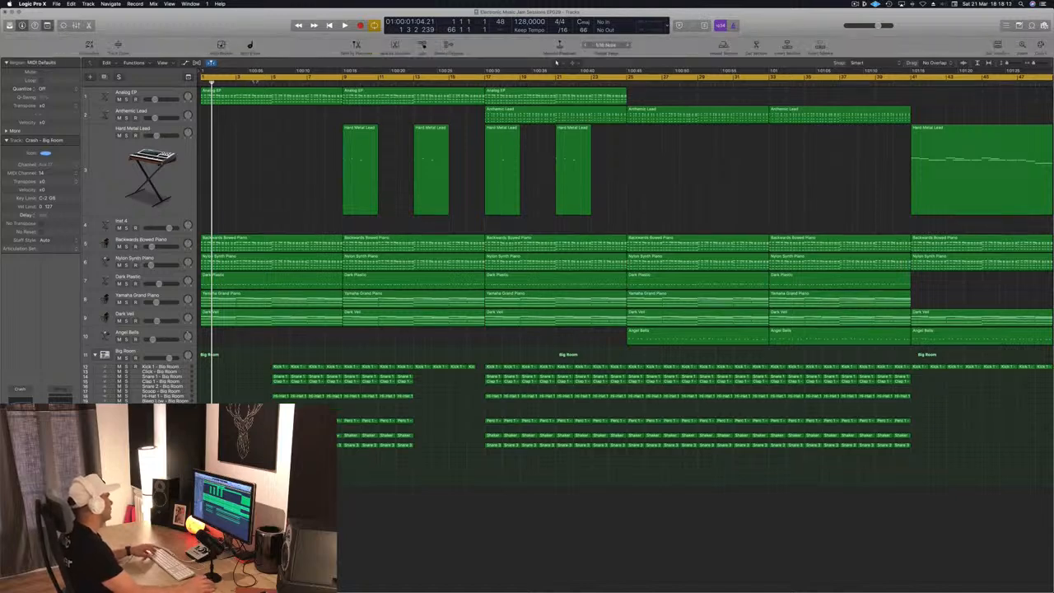
- Enable Track Zoom for the selected track and open the Piano Roll editor
click(118, 45)
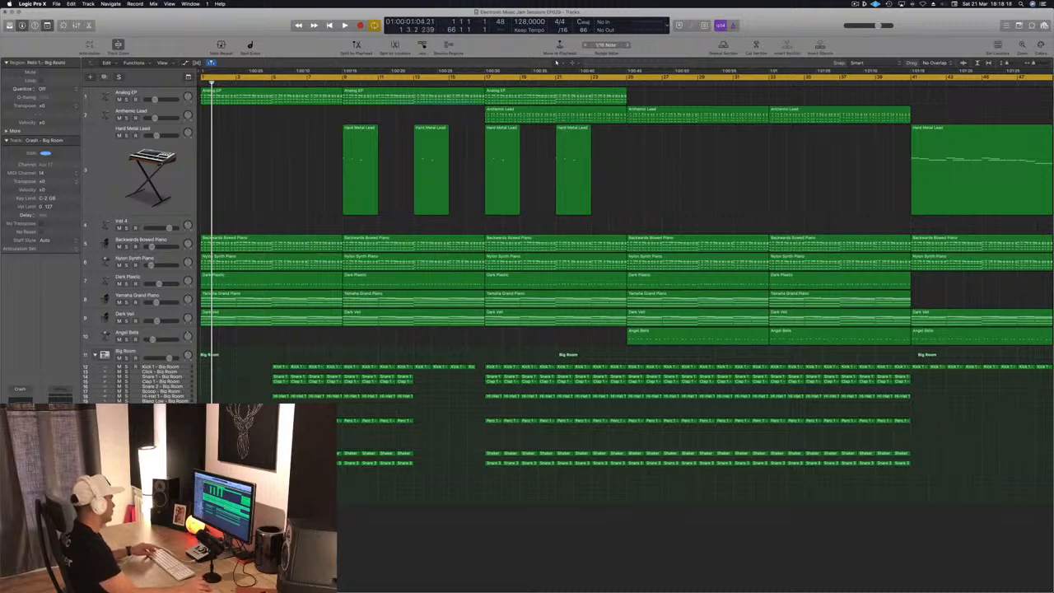
key(p)
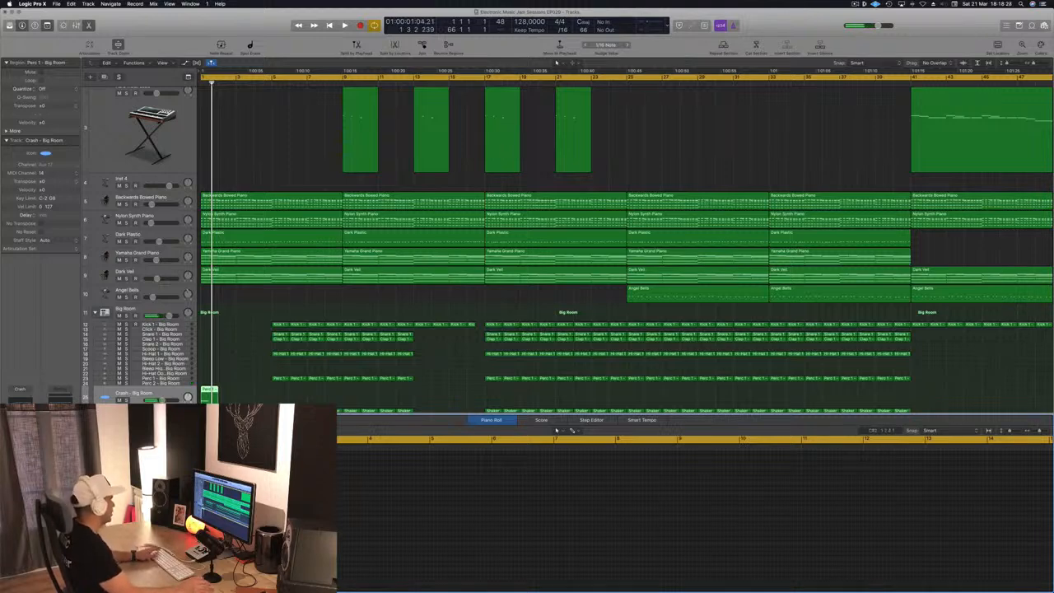
- Lower the Crash – Big Room track's volume slightly and start playback
click(161, 396)
drag(163, 400, 153, 400)
key(space)
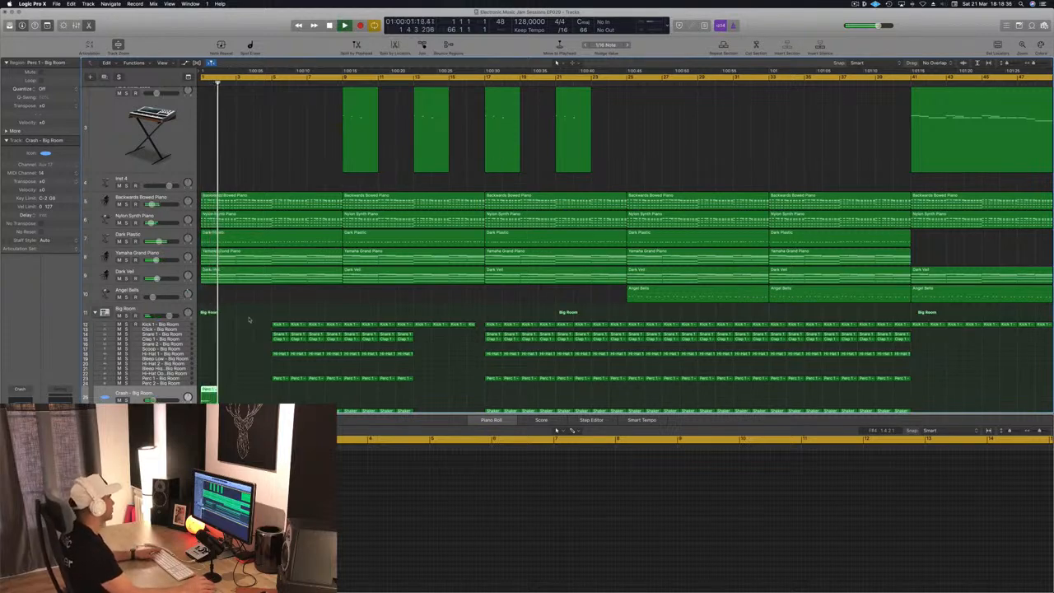
- Stop playback and delete the intro regions on the snare, clap, hi-hat and percussion tracks
key(space)
drag(260, 326, 329, 379)
key(Delete)
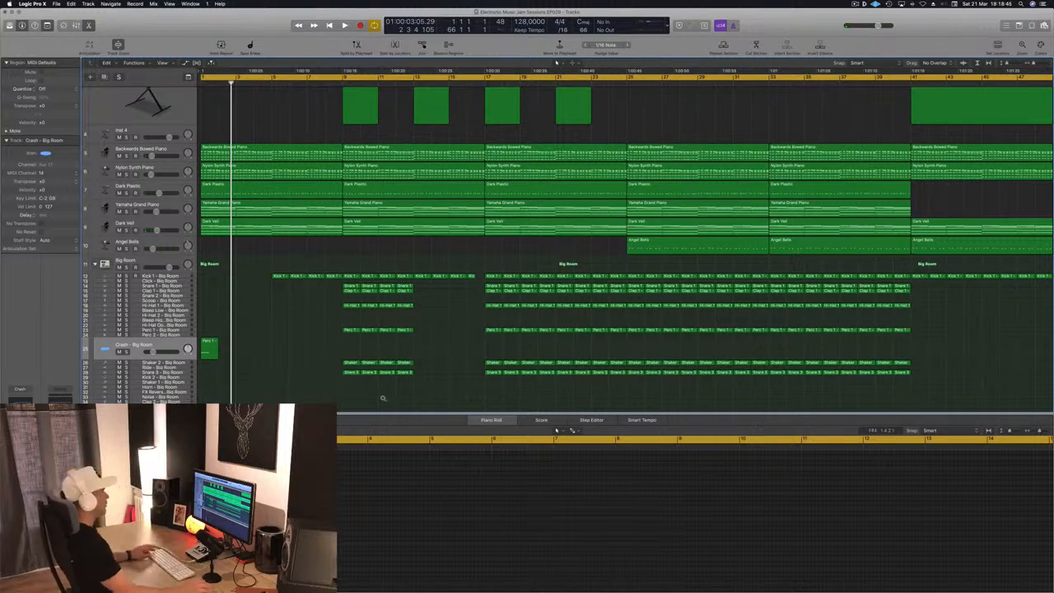
- Set the locators from bar 33 to bar 65 and repeat the section between them
scroll(383, 400, left, 3)
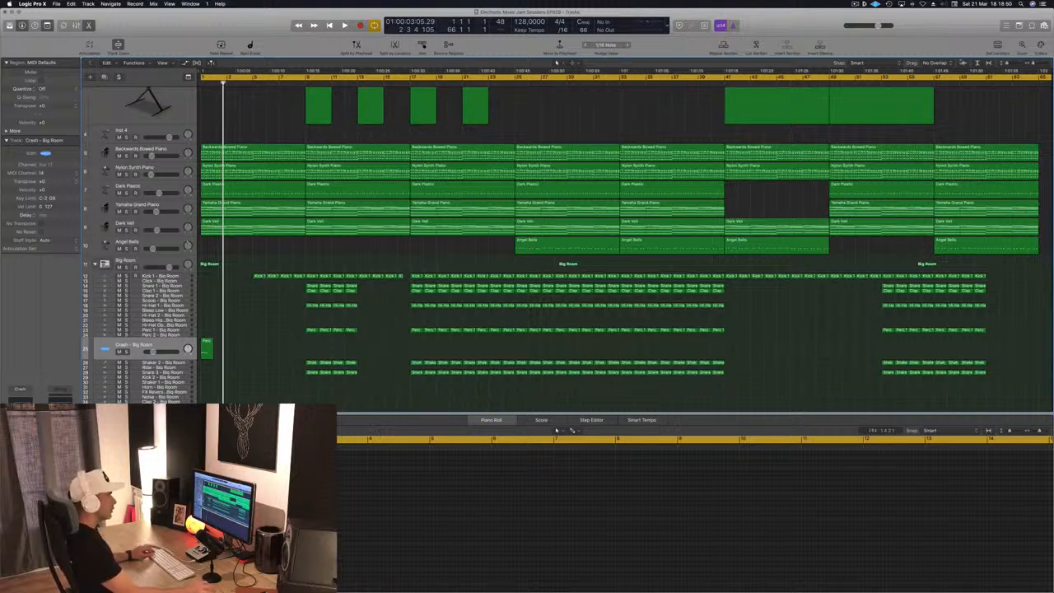
click(1041, 79)
drag(1039, 76, 623, 103)
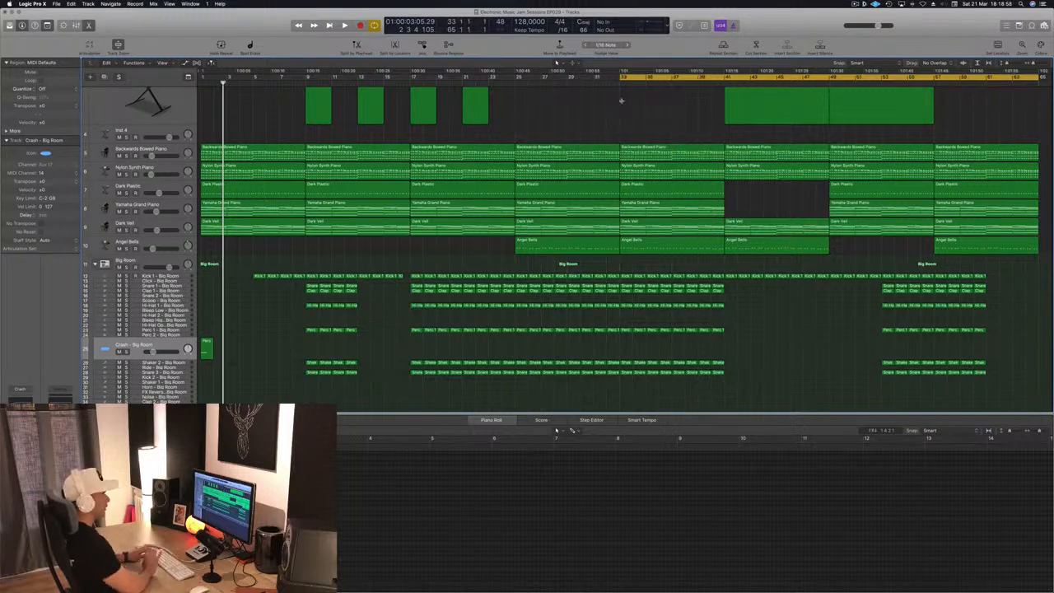
key(ctrl+super+r)
key(super+Left)
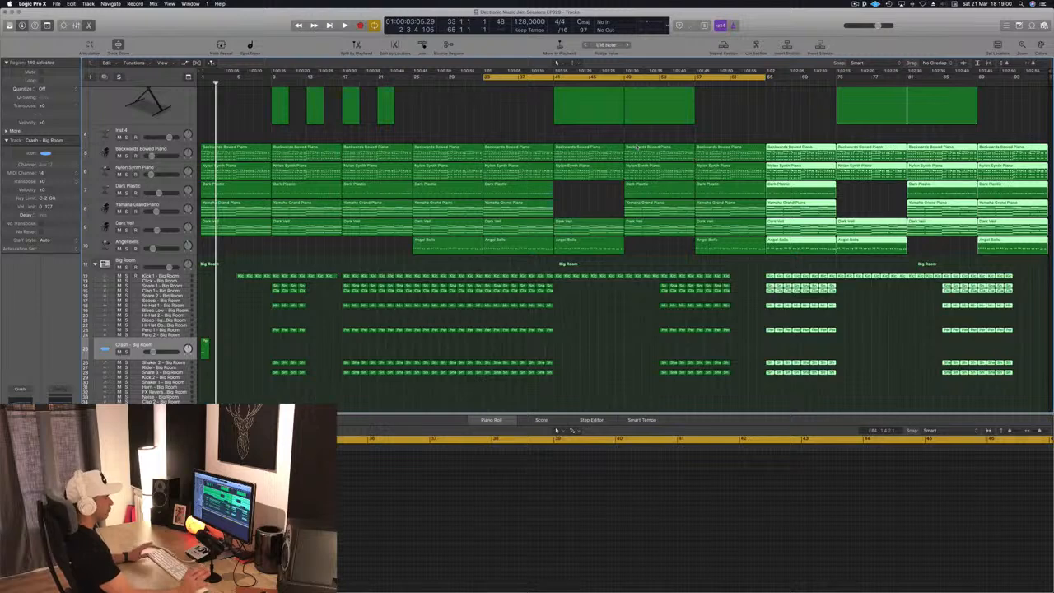
click(463, 117)
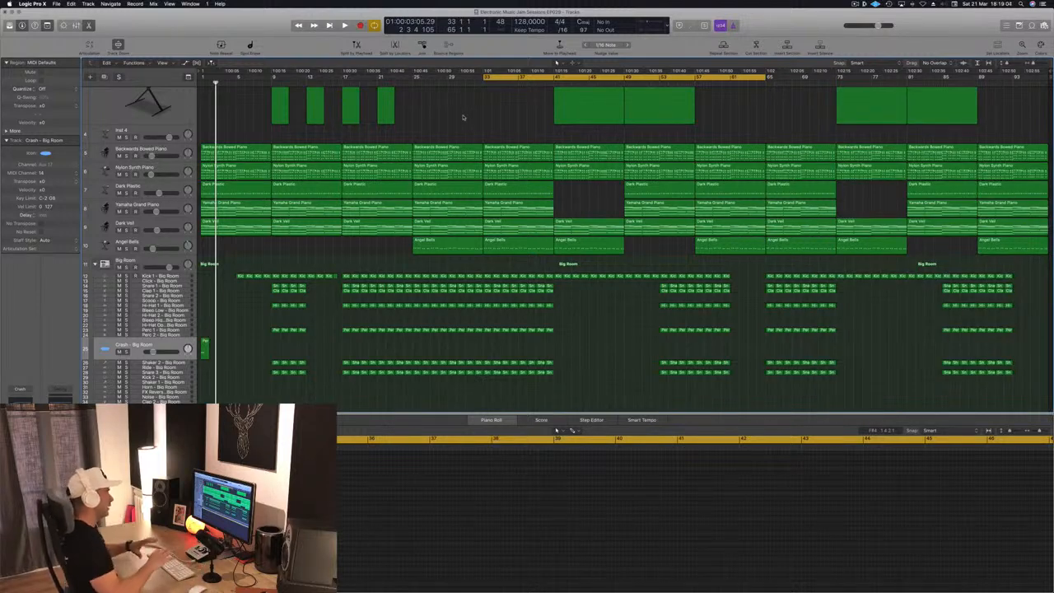
- Extend the cycle range back to bar 1 and start playback
scroll(463, 117, up, 5)
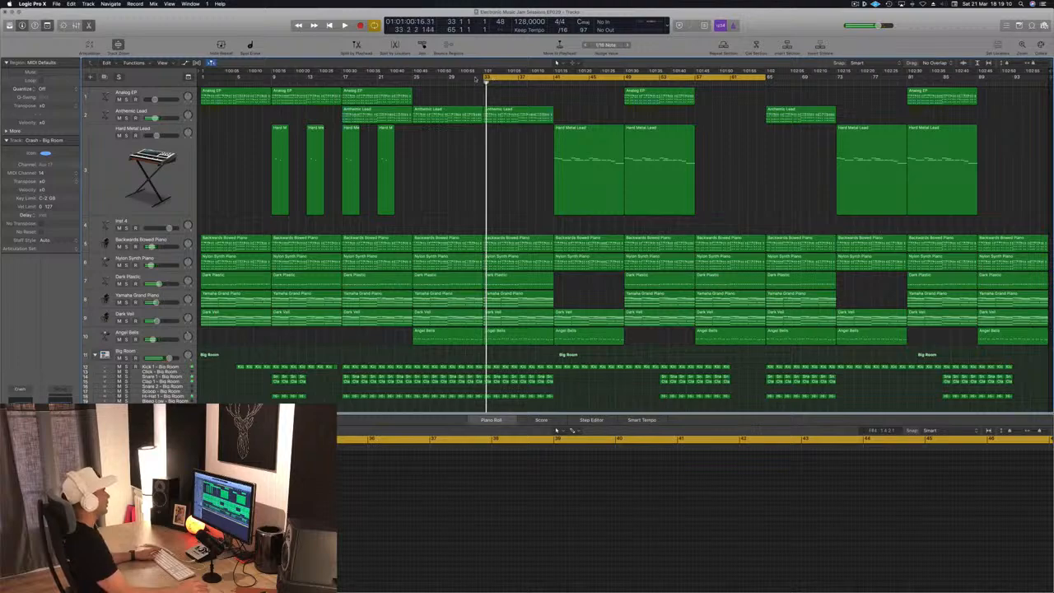
drag(485, 77, 202, 78)
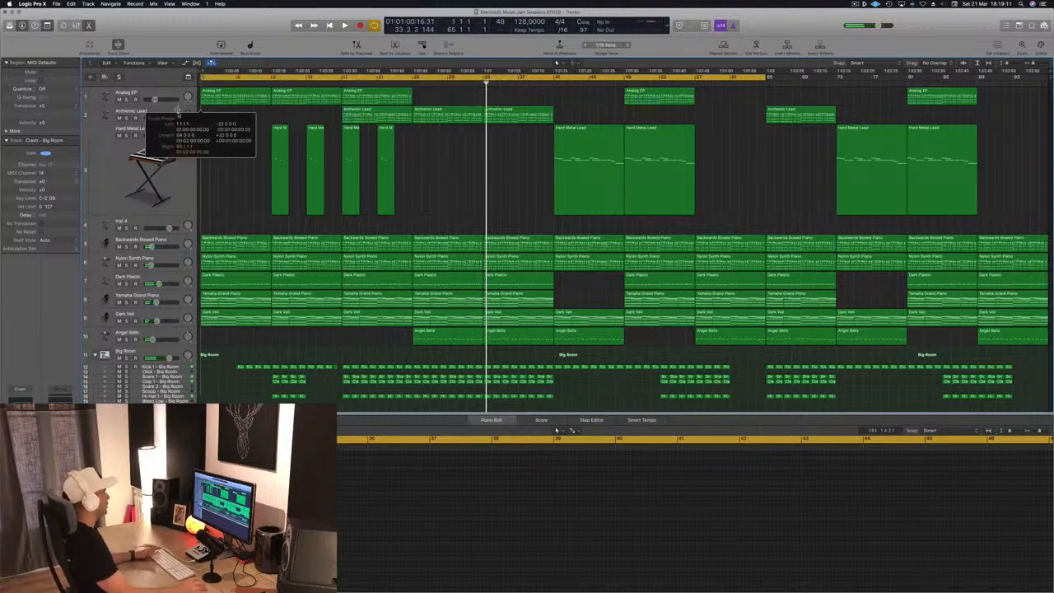
key(space)
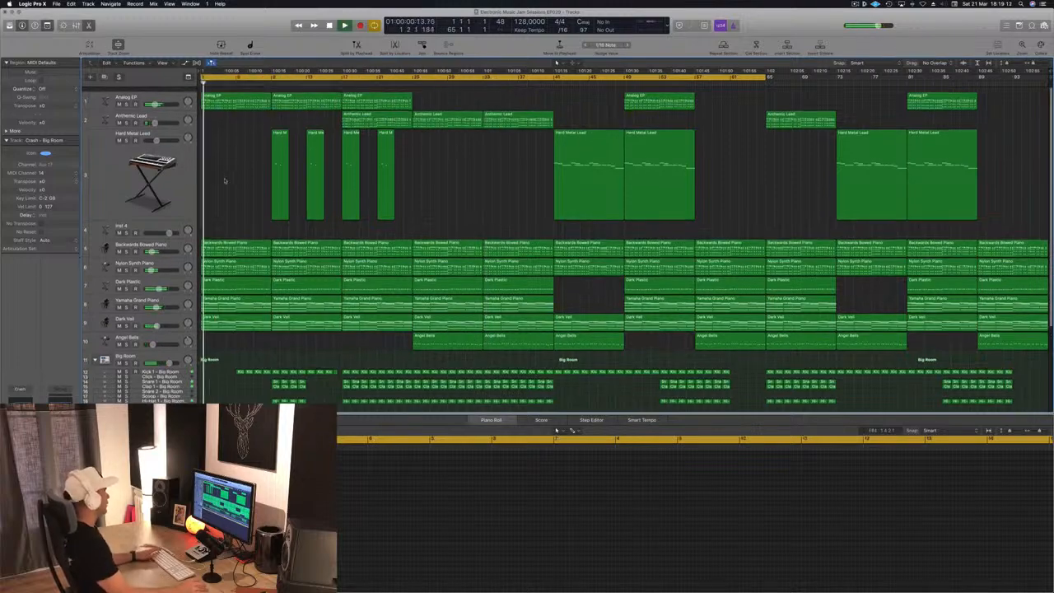
- Solo and unsolo the Analog EP track, then move it below the Inst 4 track
click(126, 98)
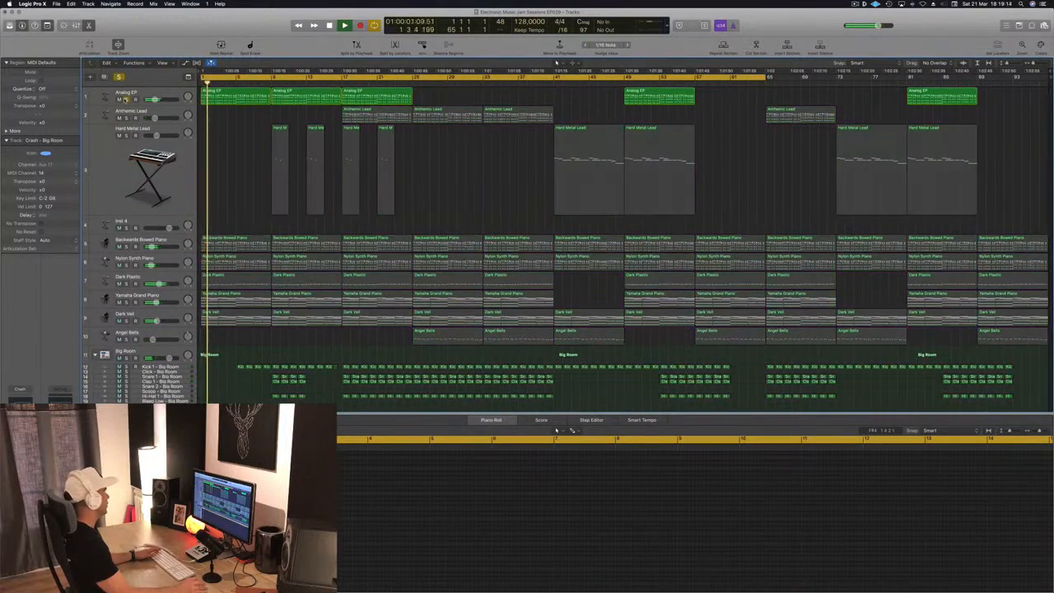
click(125, 98)
drag(171, 96, 188, 112)
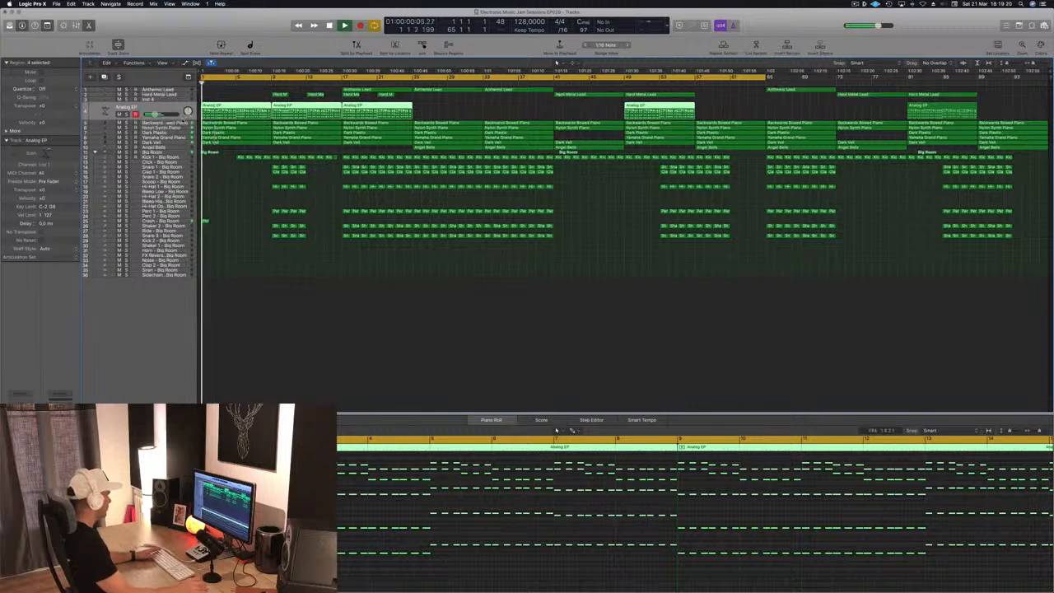
- Audition the arrangement by muting tracks and enlarging the track heights
click(120, 114)
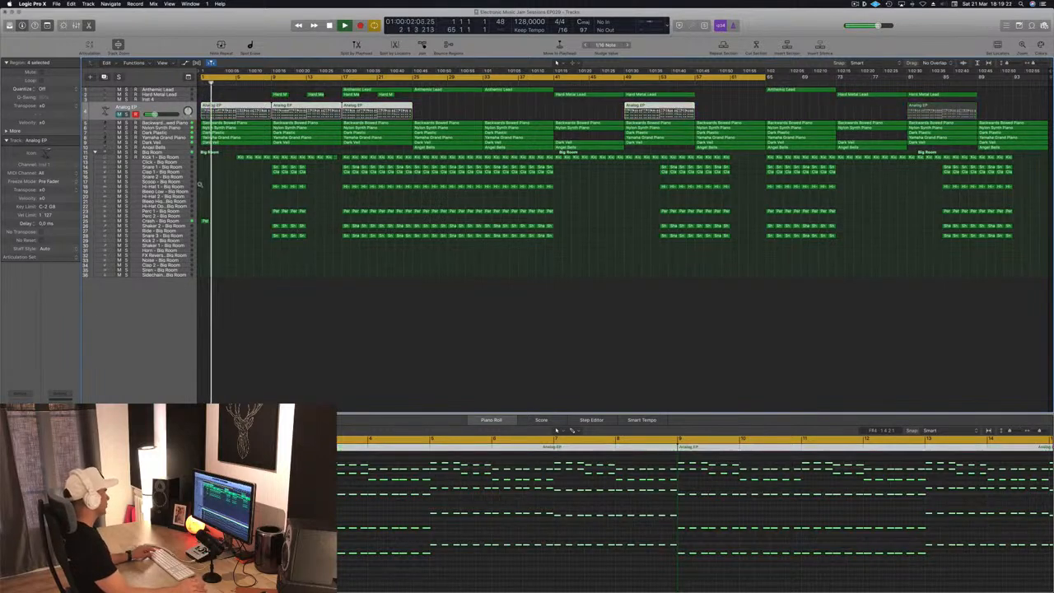
scroll(264, 193, up, 5)
key(Return)
click(119, 128)
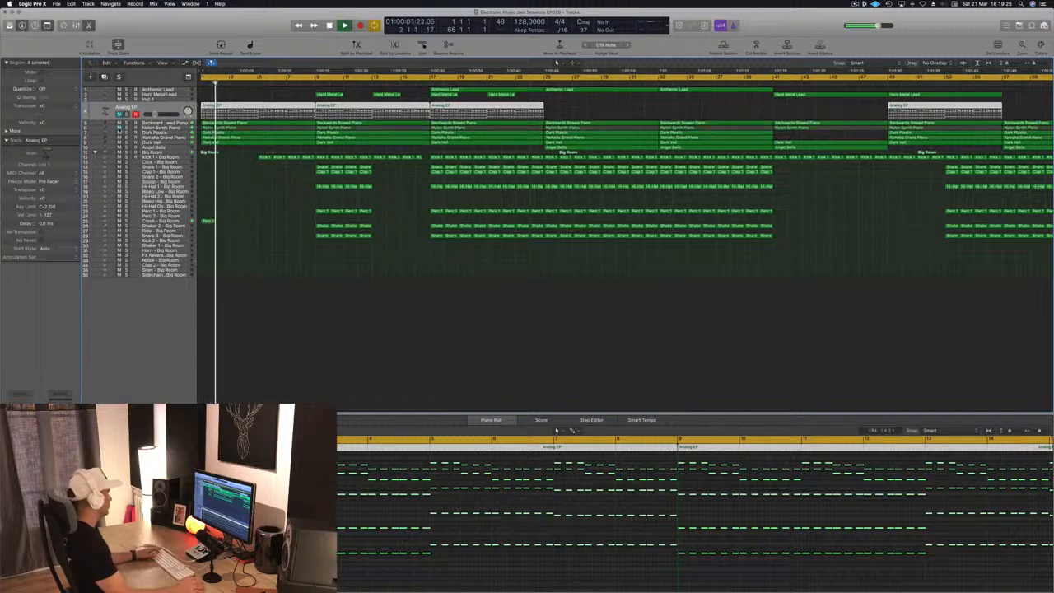
scroll(238, 178, up, 3)
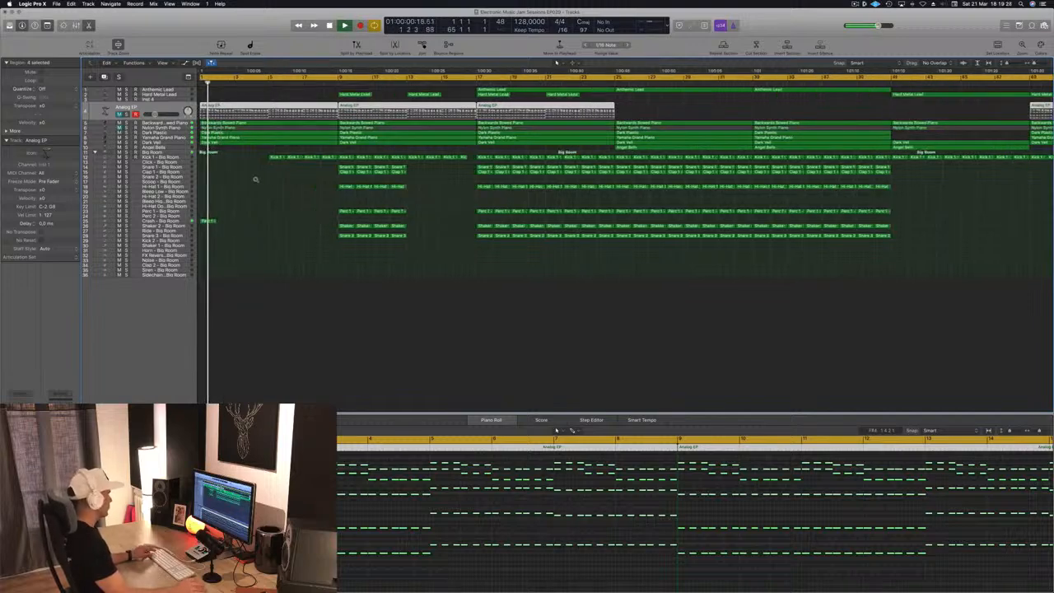
scroll(256, 179, up, 5)
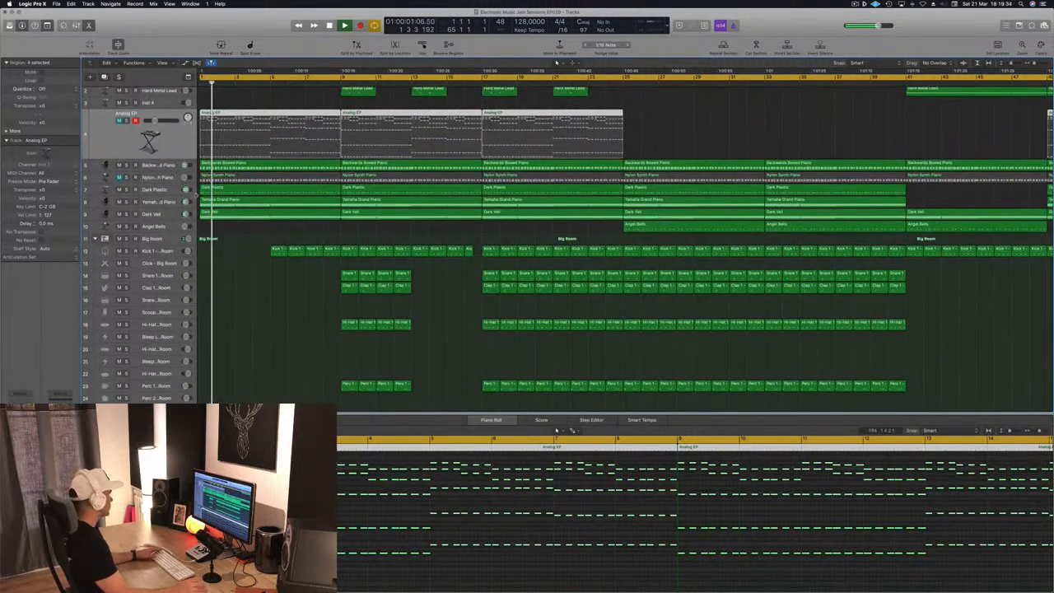
- Audition the piano tracks by toggling mute and solo during playback, then select the Backwards Bowed Piano track
click(120, 190)
key(space)
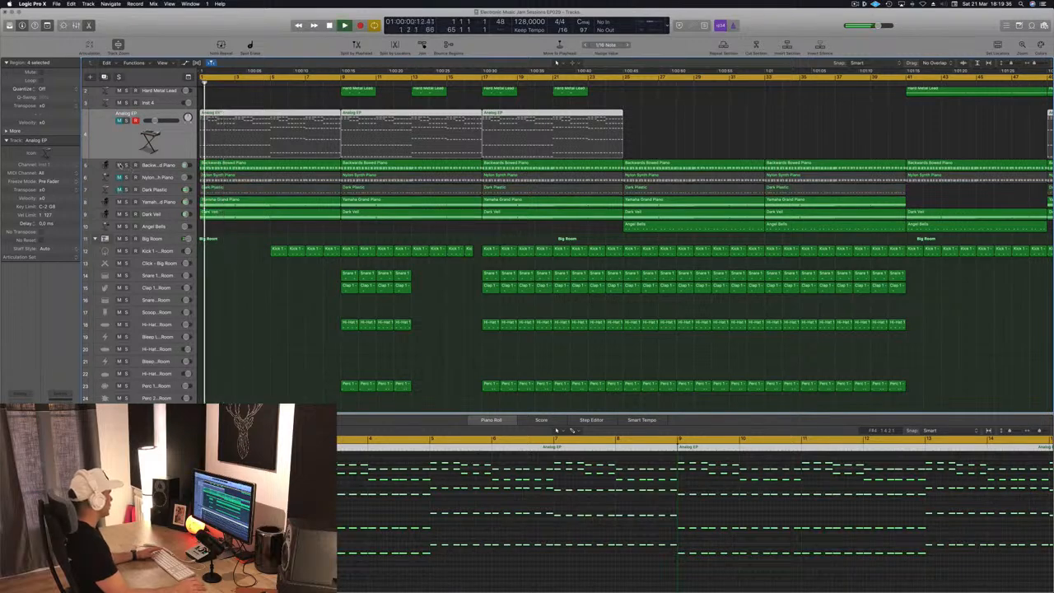
click(119, 166)
key(space)
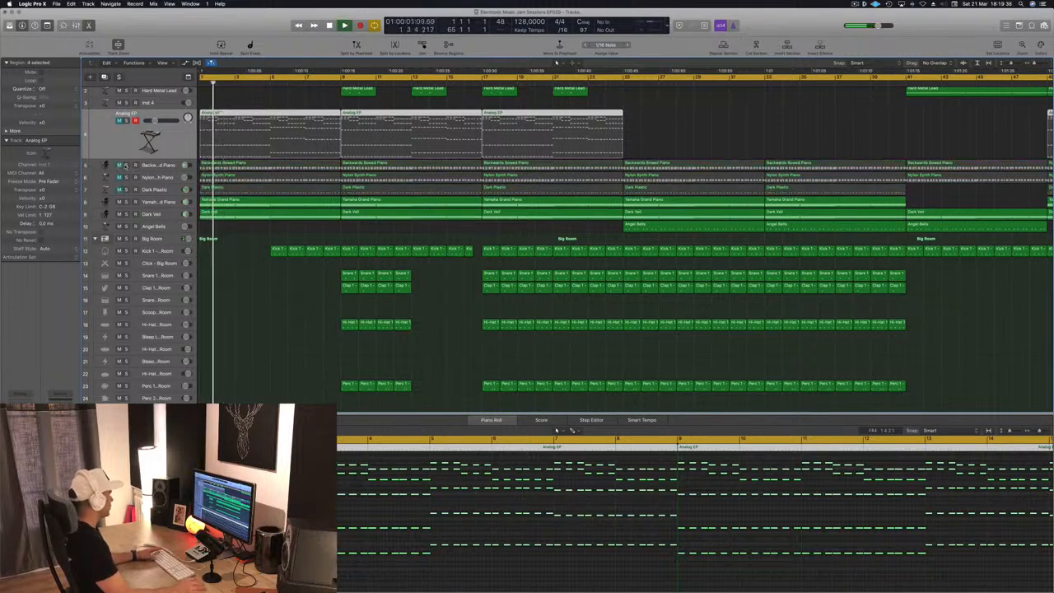
click(126, 165)
key(space)
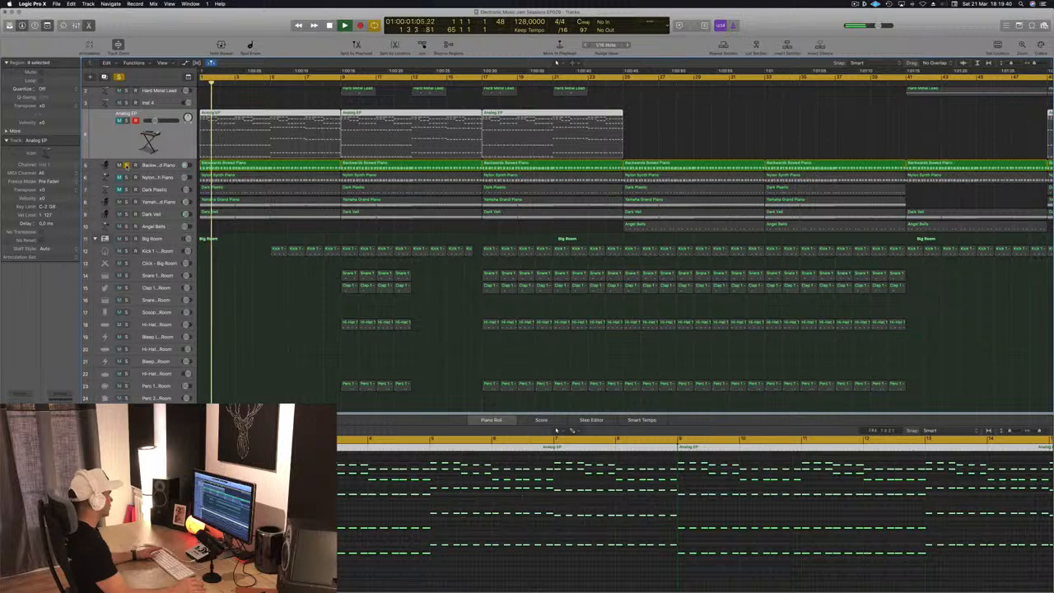
click(126, 165)
click(164, 165)
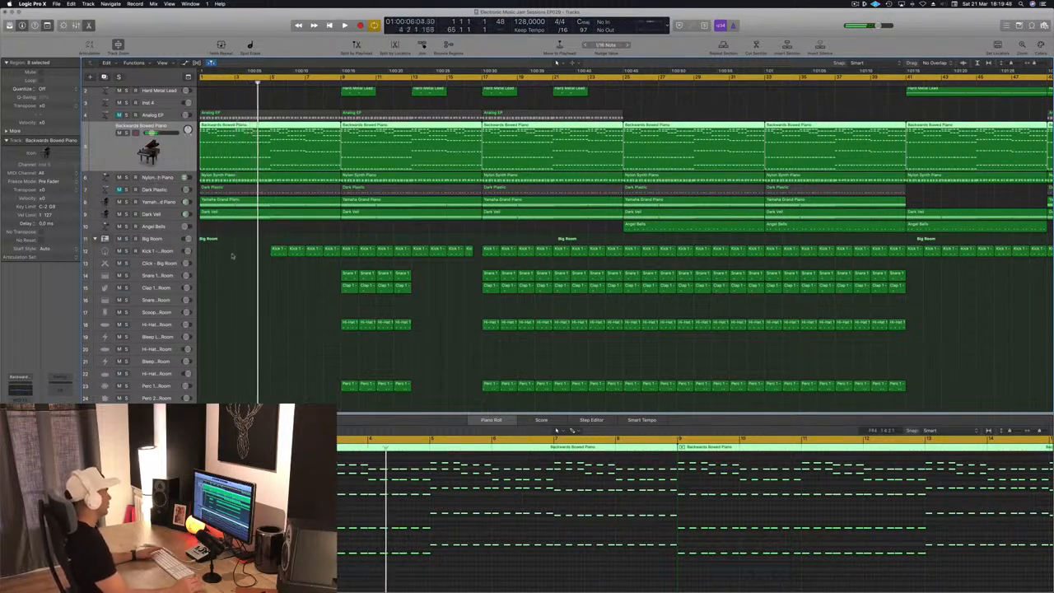
key(Return)
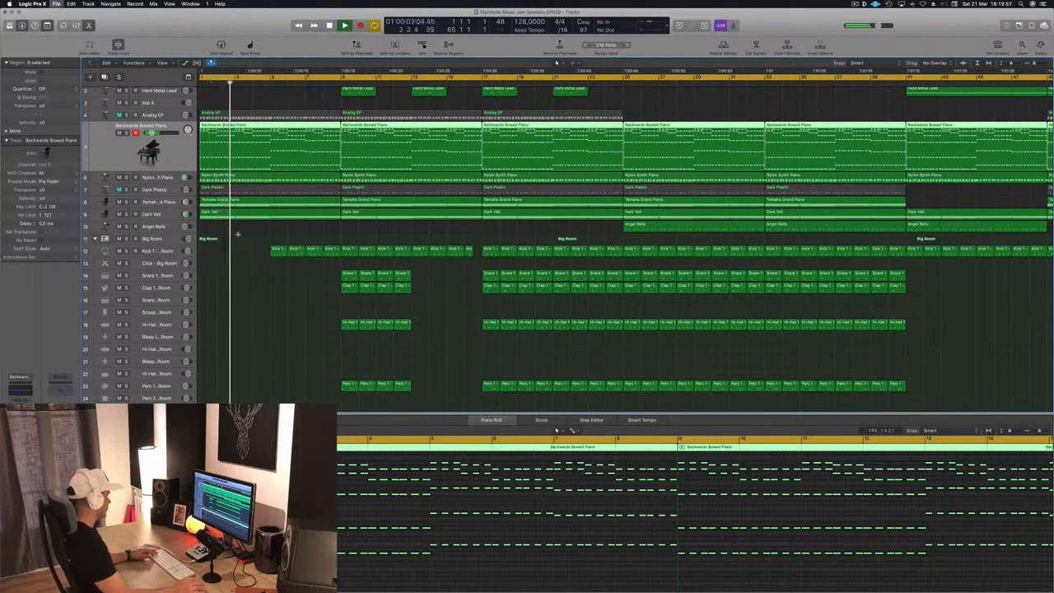
- Play back the arrangement from the beginning with a wider view to listen to it
ctrl+alt+click(273, 237)
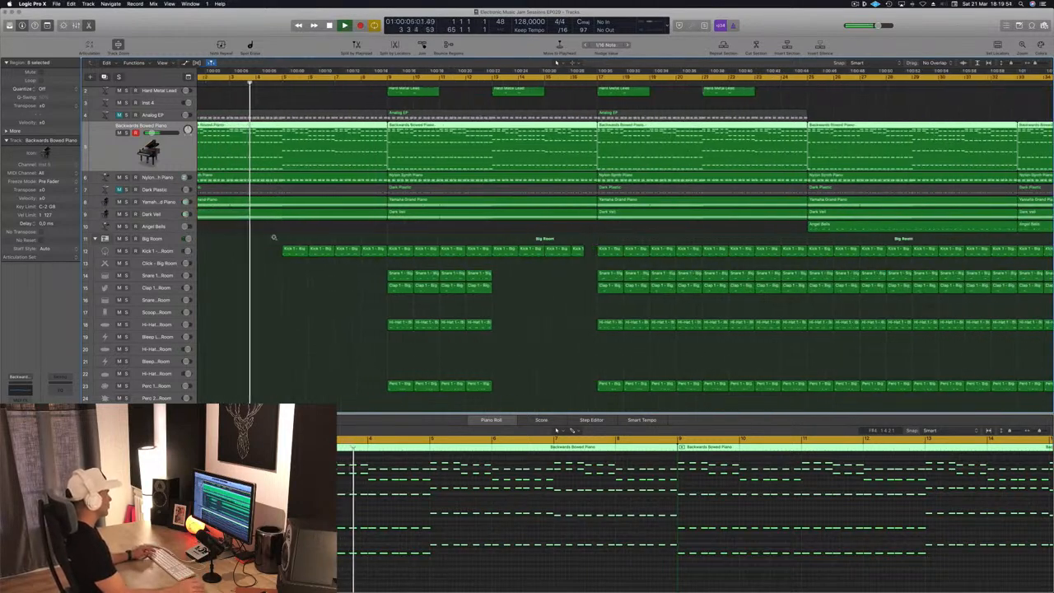
ctrl+alt+click(274, 238)
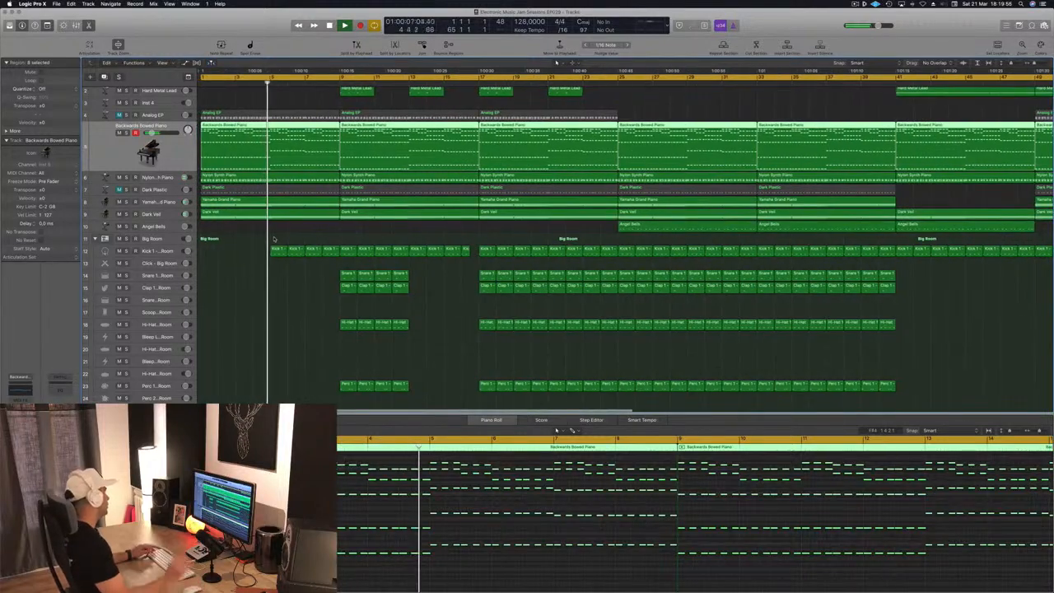
click(265, 240)
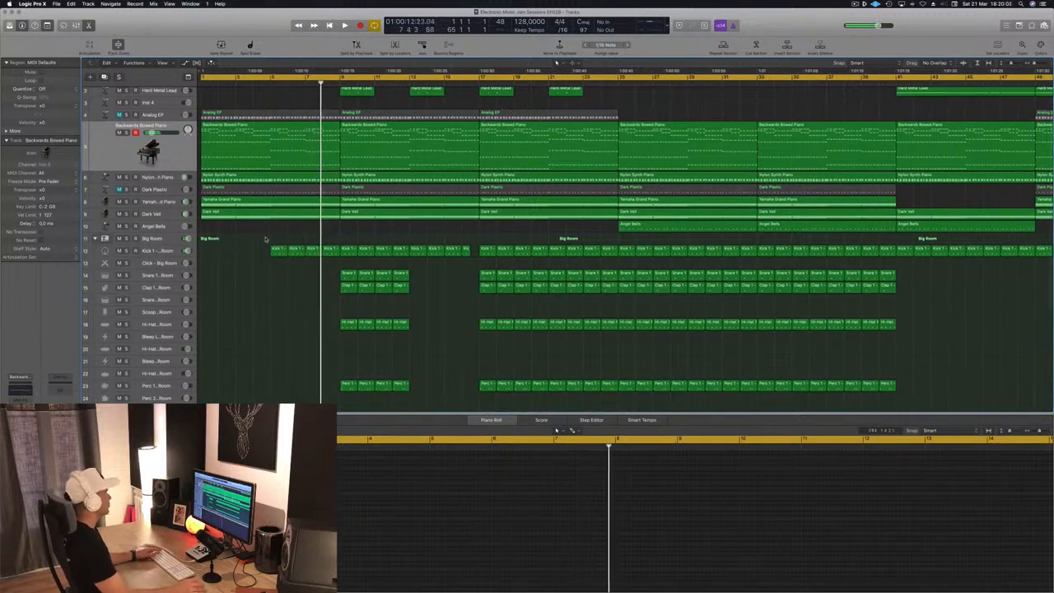
scroll(265, 240, up, 2)
key(super+Left)
key(super+Left)
key(space)
key(space)
click(150, 165)
key(space)
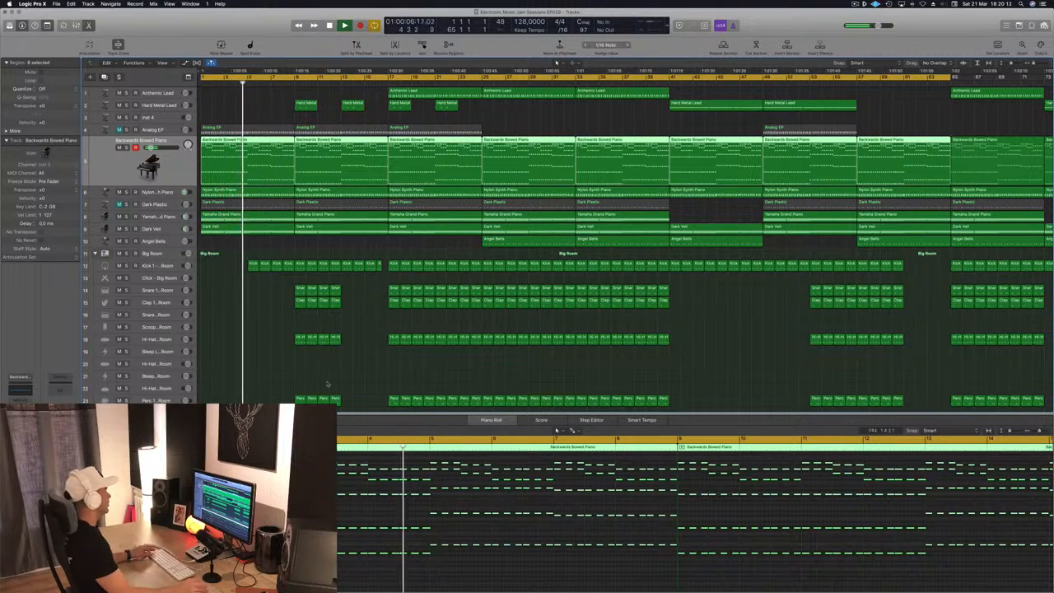
- Copy the Perc 1 region from the Crash track onto the FX Reverse track just before bar 9
scroll(292, 336, up, 5)
scroll(292, 334, down, 3)
key(space)
scroll(280, 334, down, 3)
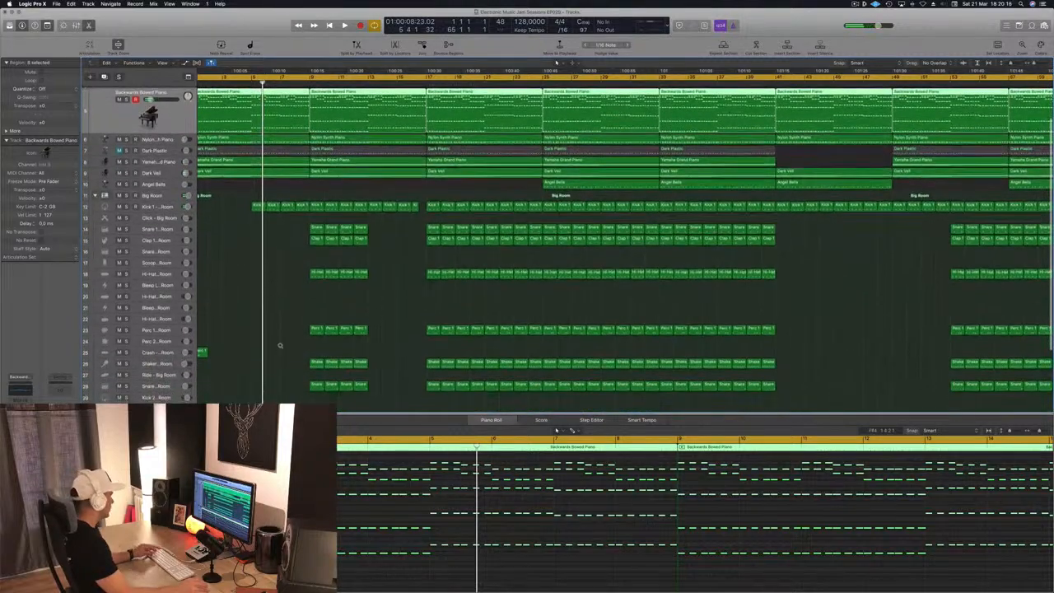
scroll(273, 353, down, 2)
scroll(273, 354, down, 4)
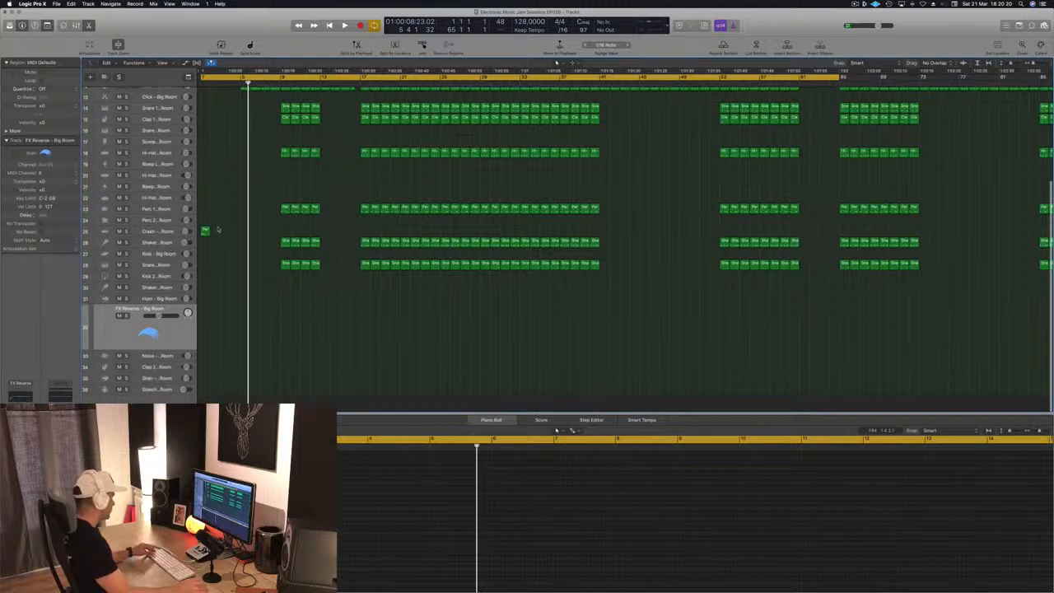
drag(205, 232, 276, 335)
click(637, 535)
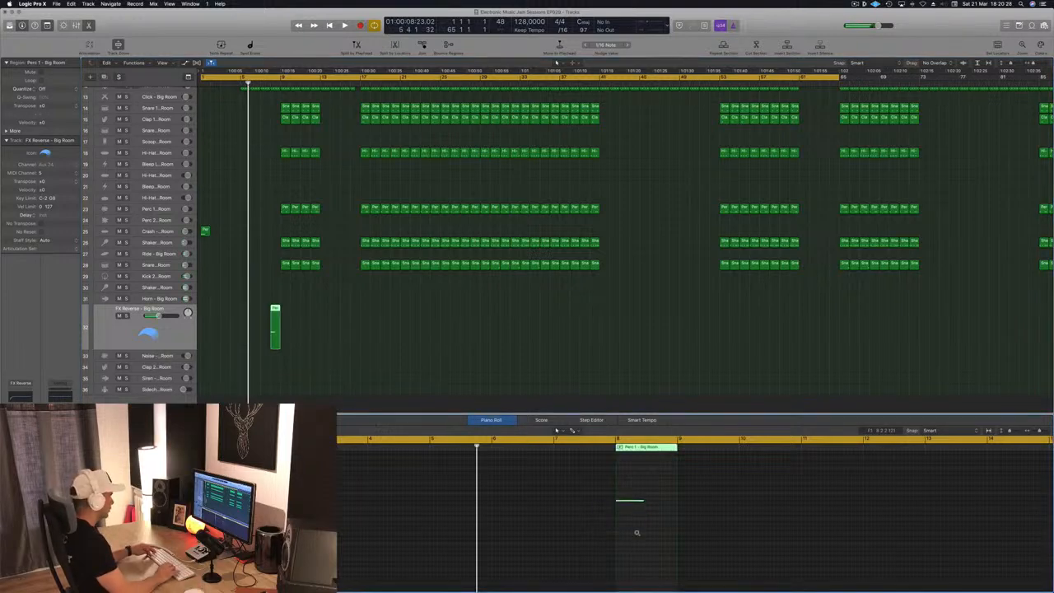
- Lengthen the note in the copied region to the end of the region and play it back
key(Return)
key(space)
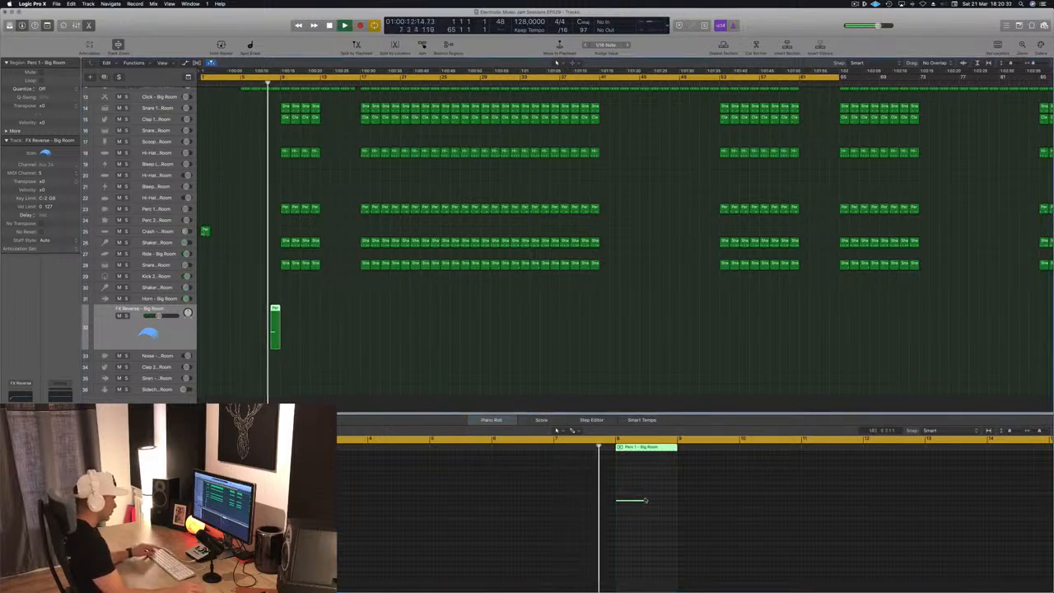
drag(642, 500, 677, 500)
click(275, 320)
key(shift+space)
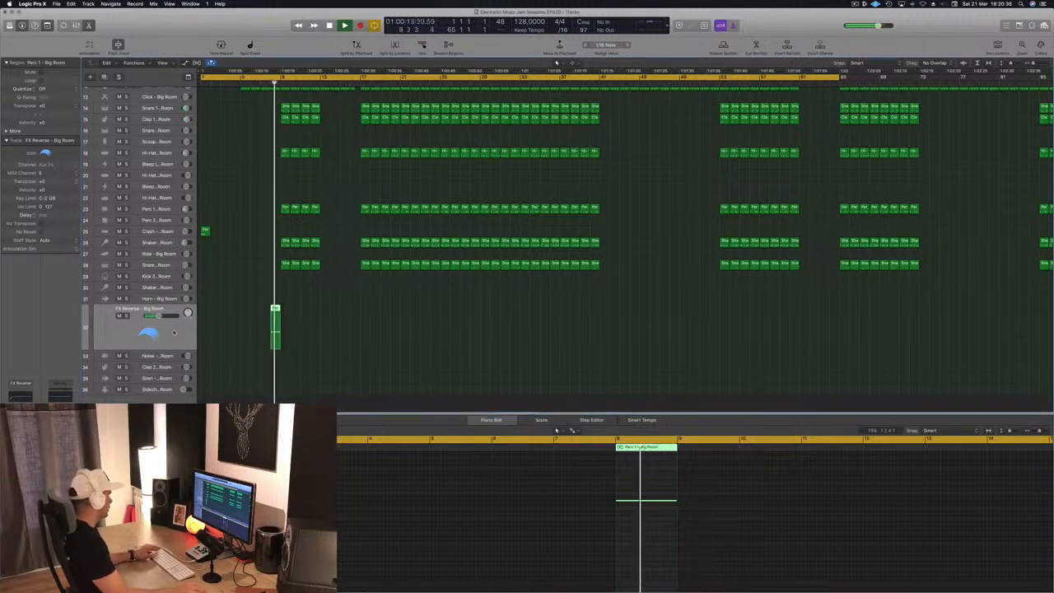
- Load the Noise Downer - Dropkick patch on the FX track from the Library, auditioning Noise Burst - Radiant first
key(y)
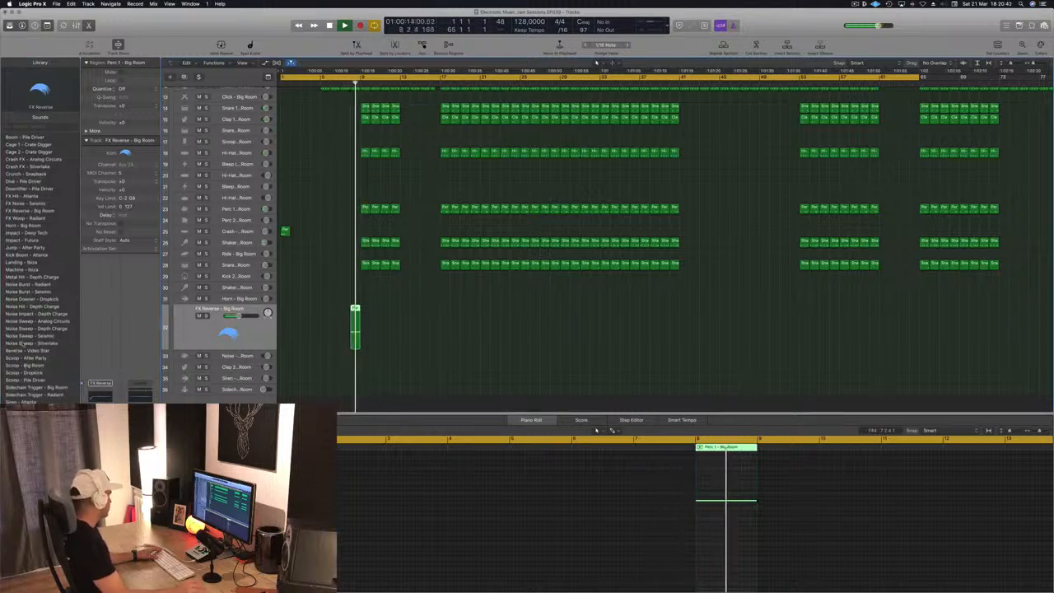
click(29, 284)
key(space)
click(21, 299)
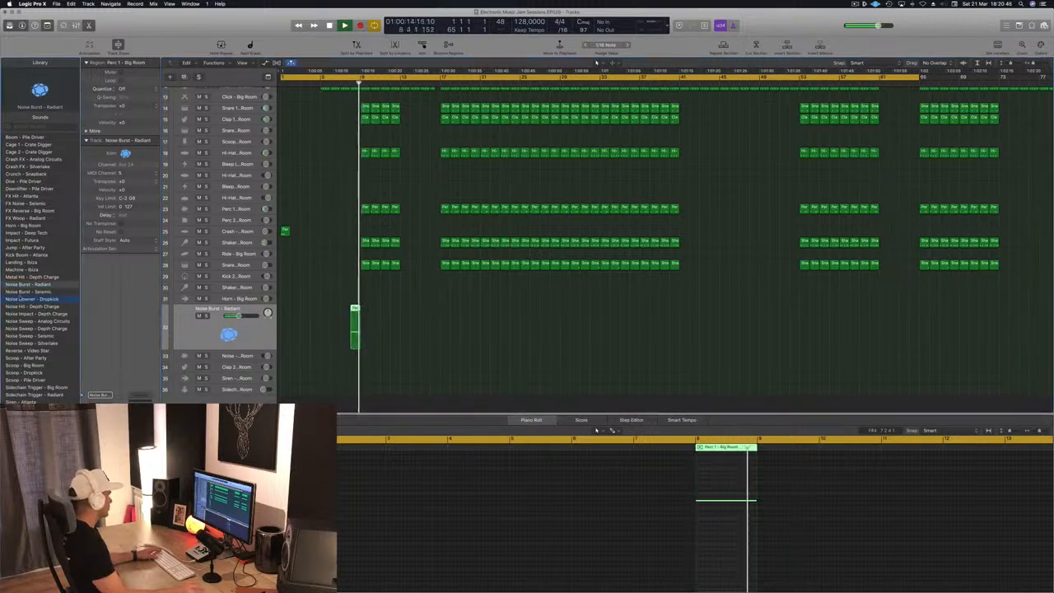
key(space)
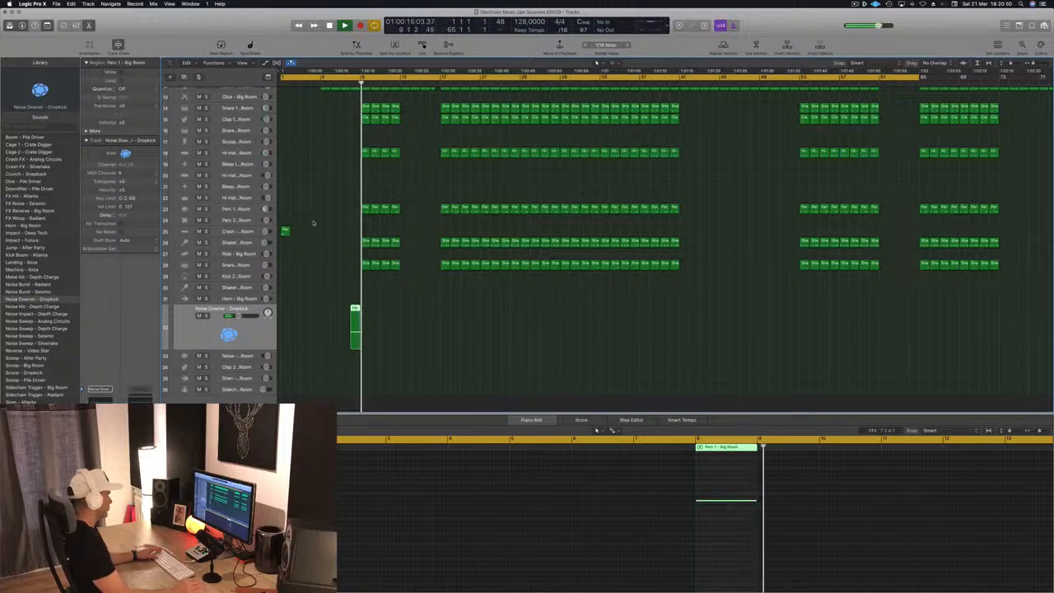
- Copy the Perc 1 region on the Crash track from the song start to bar 9
scroll(316, 126, up, 3)
key(Return)
drag(284, 268, 365, 267)
ctrl+alt+click(346, 261)
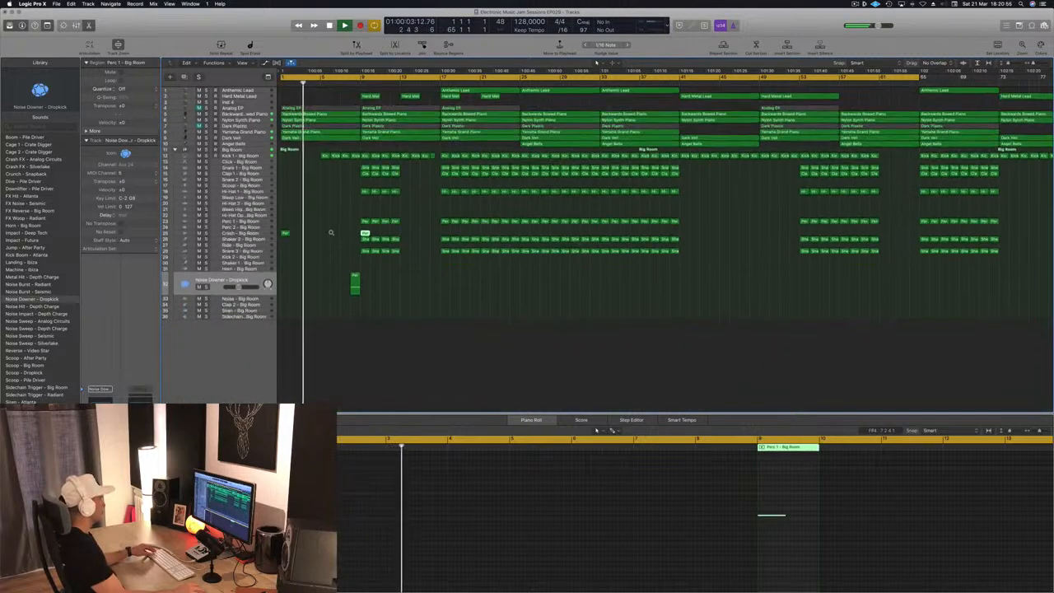
- Close the editor and play the arrangement to audition the new transition into bar 9
scroll(347, 187, up, 5)
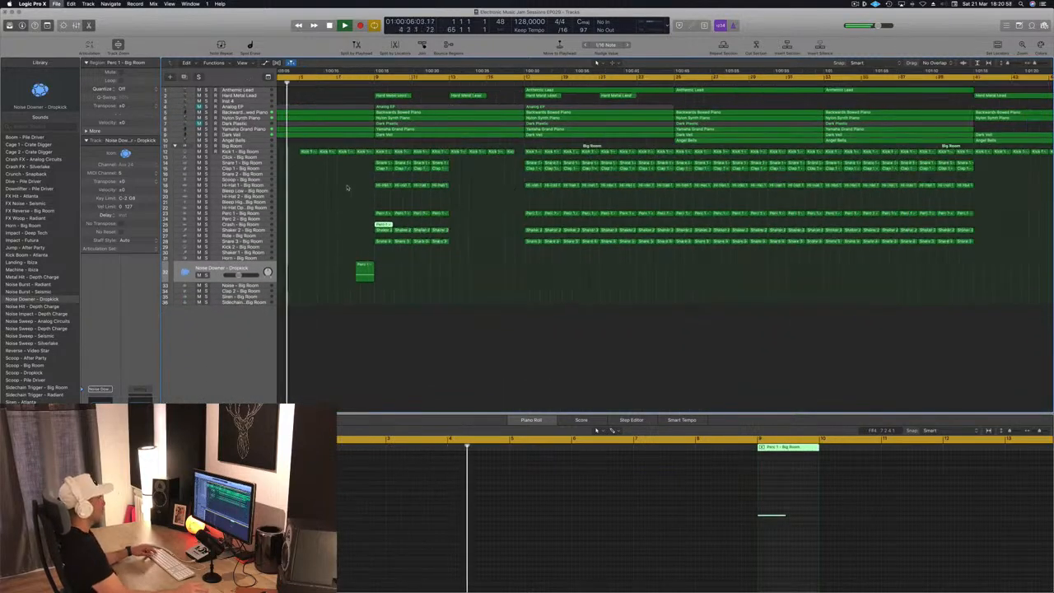
scroll(343, 217, up, 3)
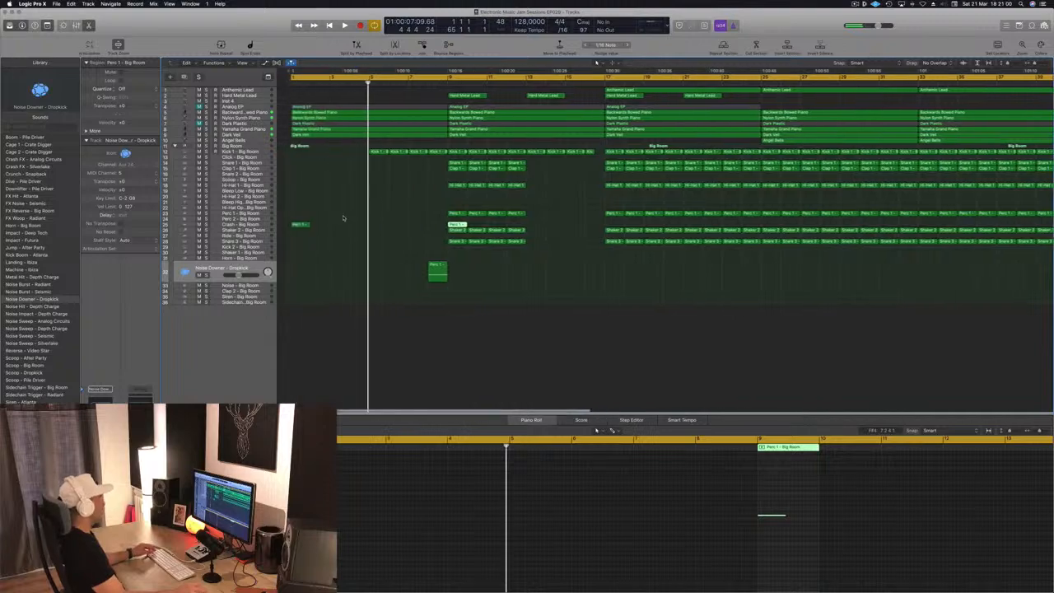
scroll(343, 218, up, 2)
scroll(343, 218, up, 2)
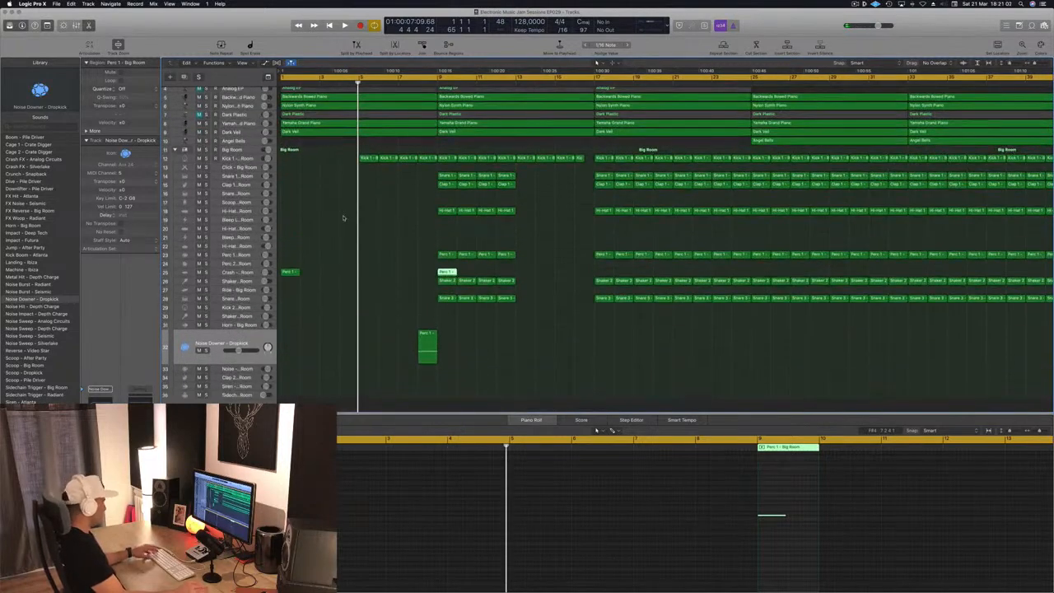
key(e)
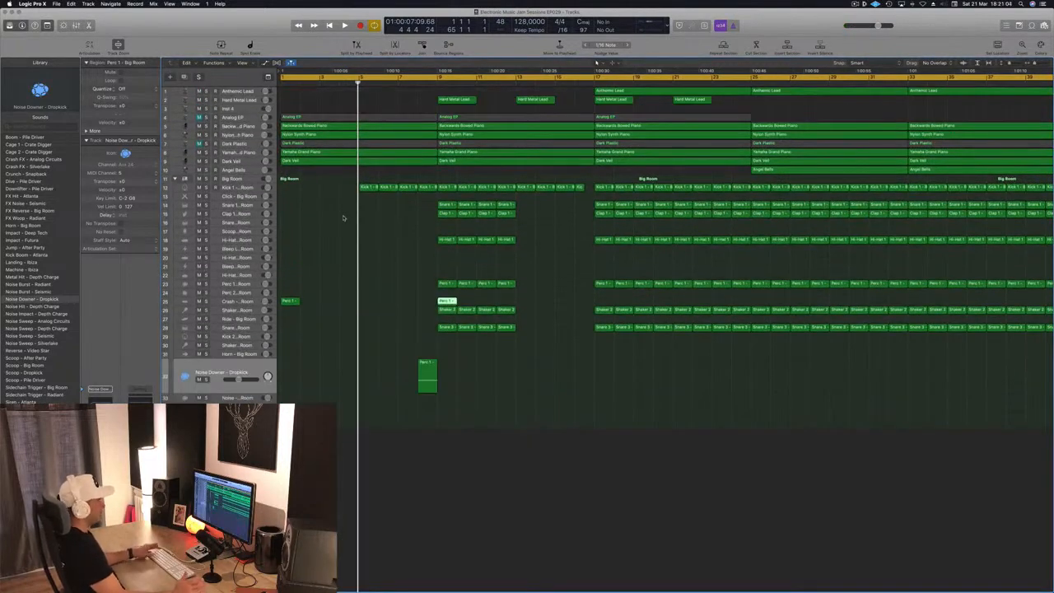
scroll(348, 232, left, 2)
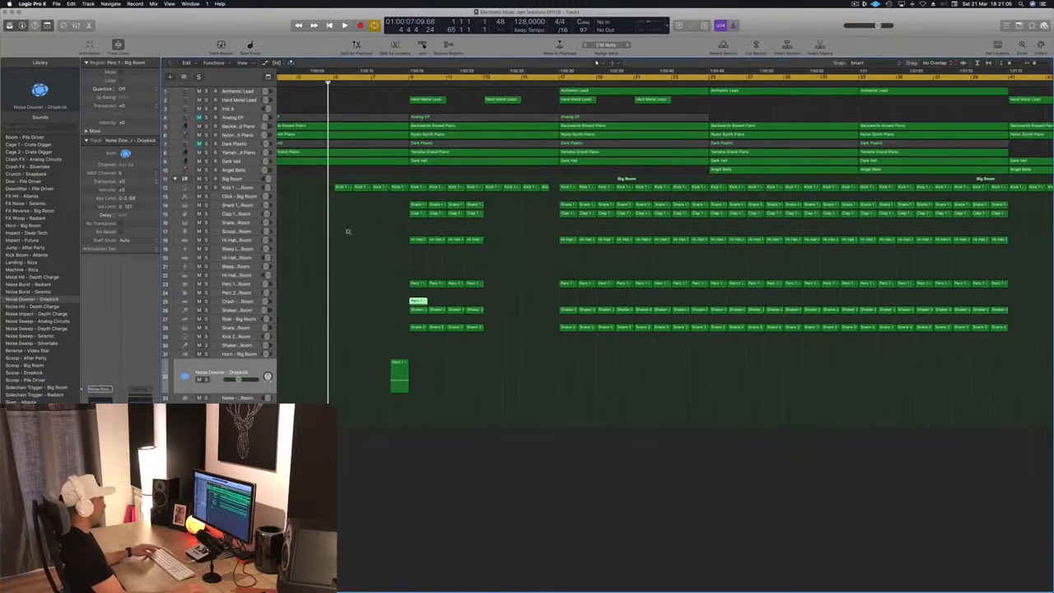
scroll(348, 233, right, 1)
key(space)
click(347, 233)
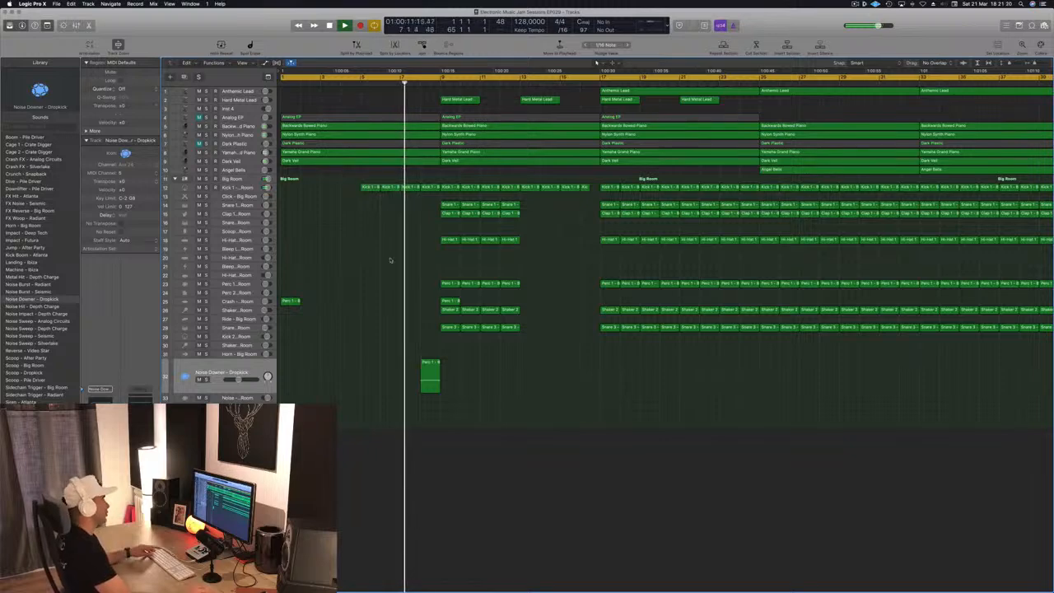
- Open the Kick 1 region just before bar 9 in the editor, then delete that region
click(430, 188)
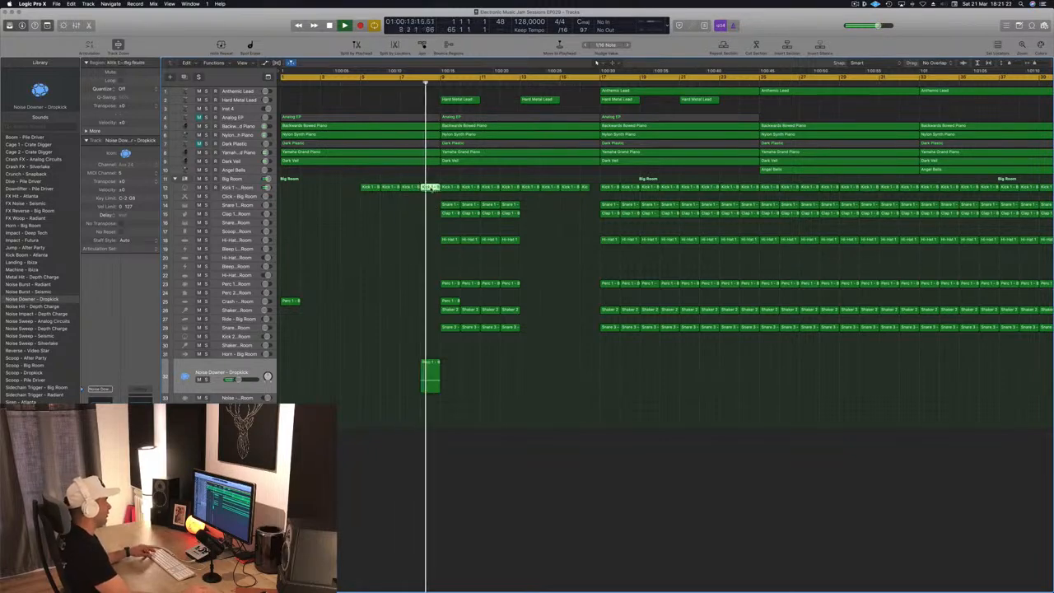
double_click(430, 188)
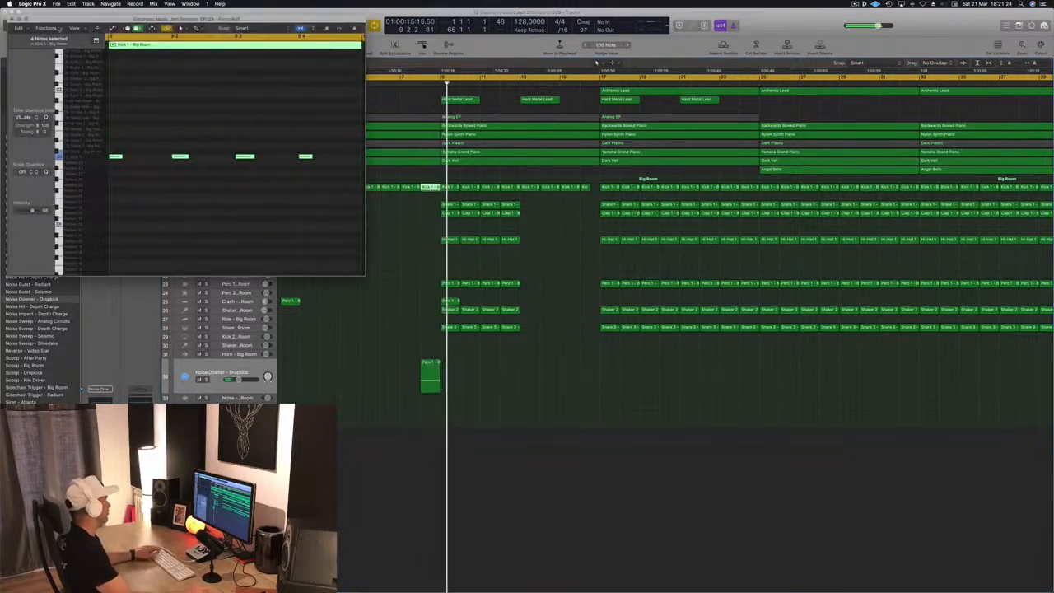
click(11, 21)
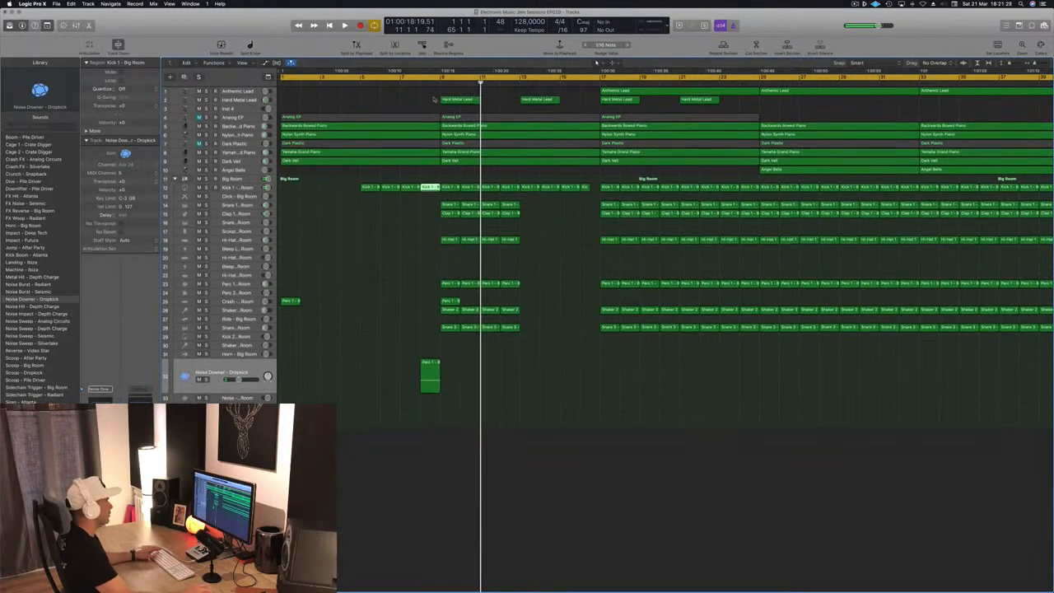
key(Delete)
- Copy an Anthemic Lead region to start at bar 9
key(Return)
click(657, 93)
drag(657, 94, 499, 98)
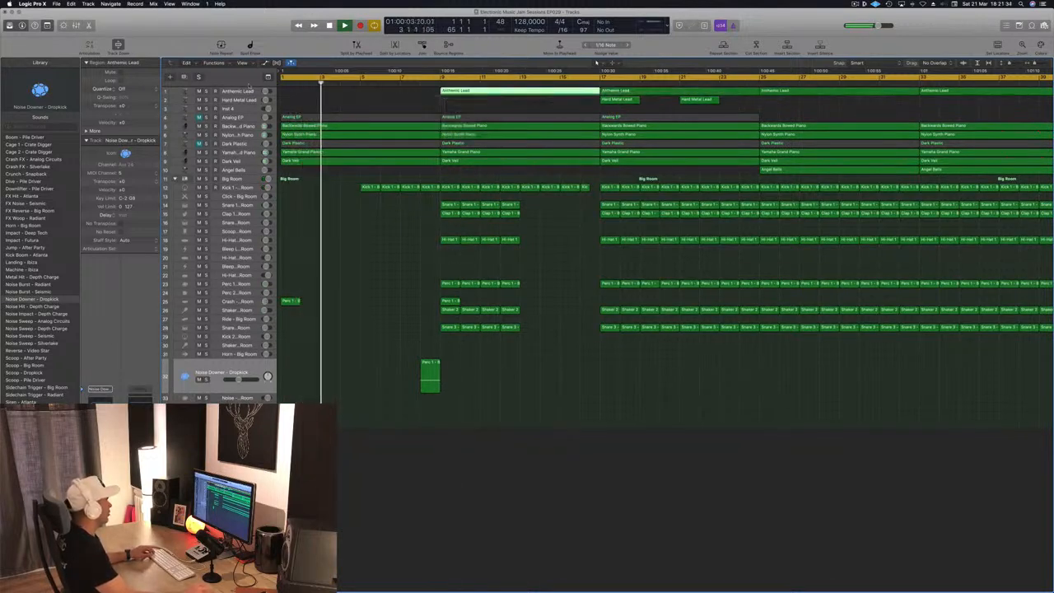
- Move the Anthemic Lead track below the Analog EP track
drag(240, 91, 243, 153)
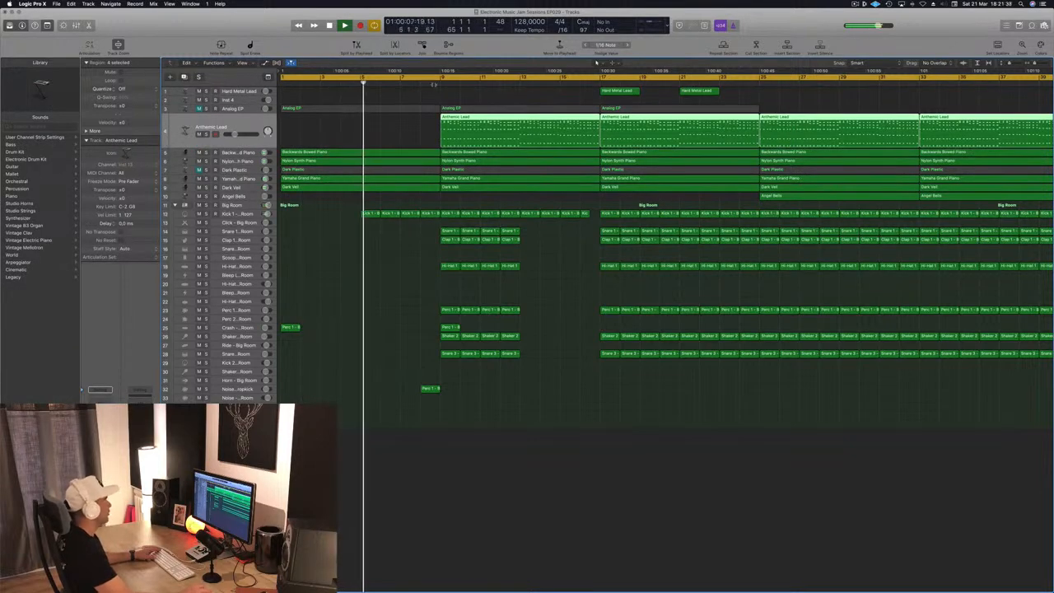
key(shift+period)
scroll(362, 116, left, 2)
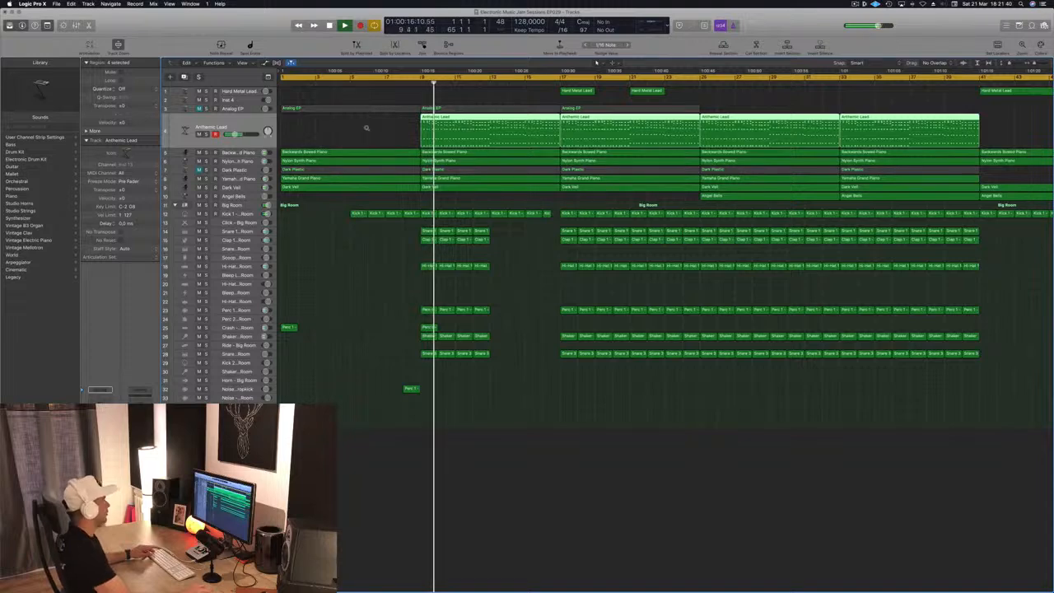
scroll(363, 128, left, 5)
scroll(330, 139, right, 5)
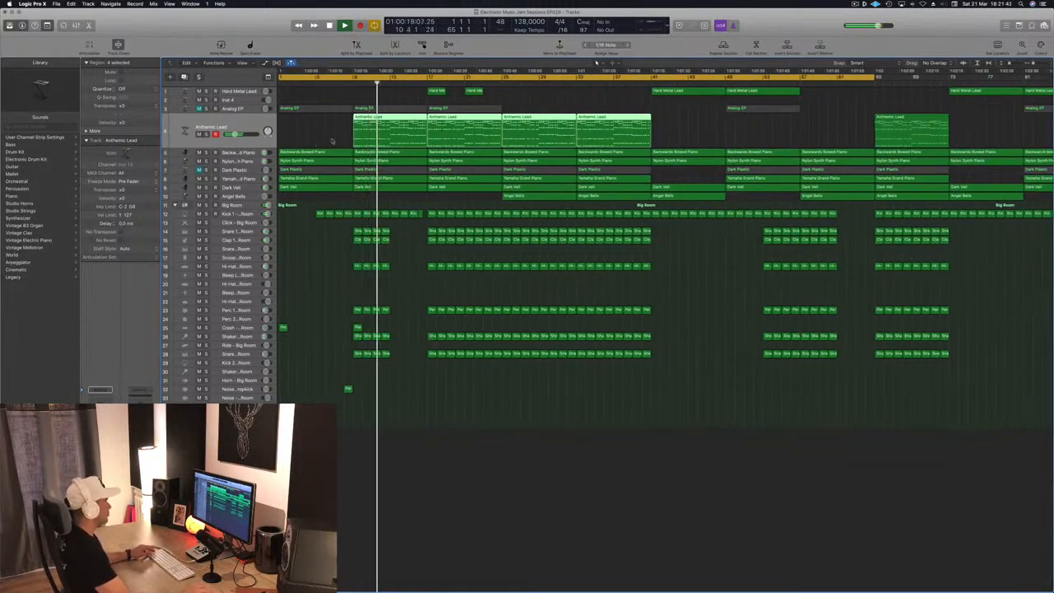
scroll(348, 138, right, 3)
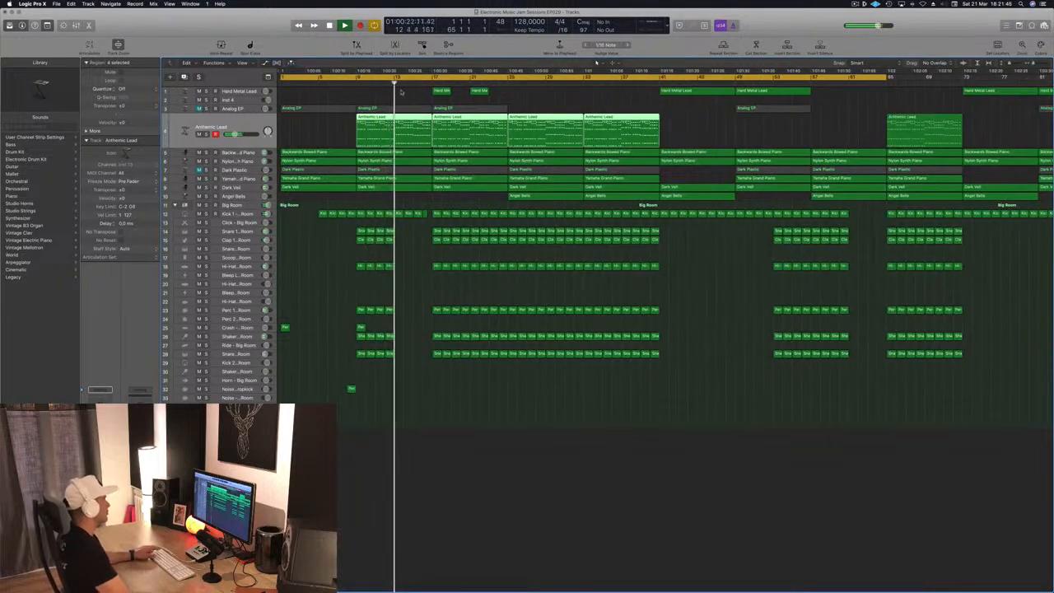
- Audition the arrangement from the start, selecting the Hard Metal Lead track and toggling mute on the Backwards Bowed Piano track
click(356, 83)
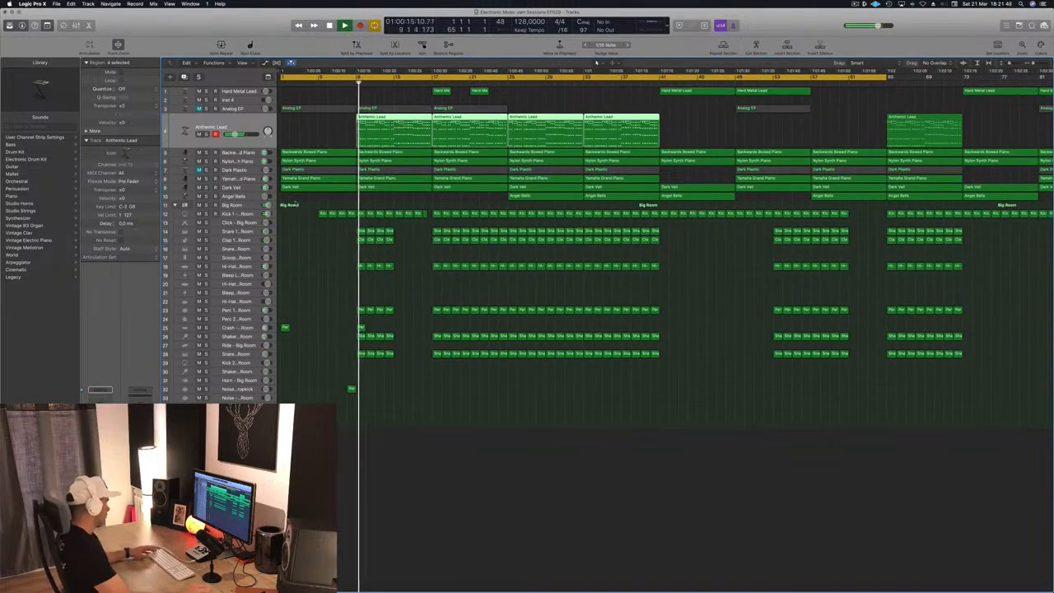
scroll(330, 131, right, 1)
scroll(332, 131, right, 2)
key(Return)
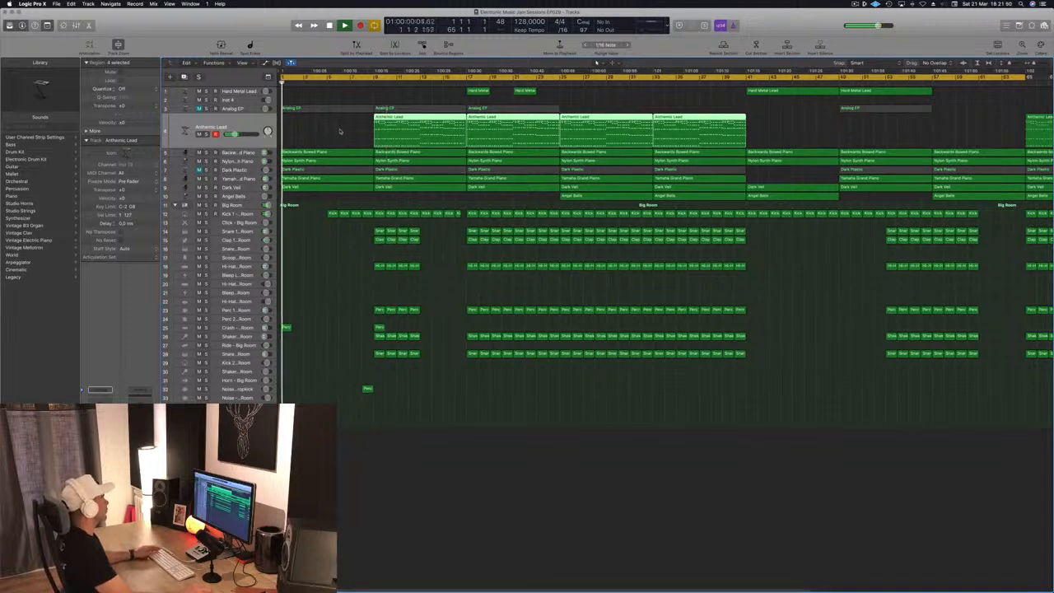
click(233, 91)
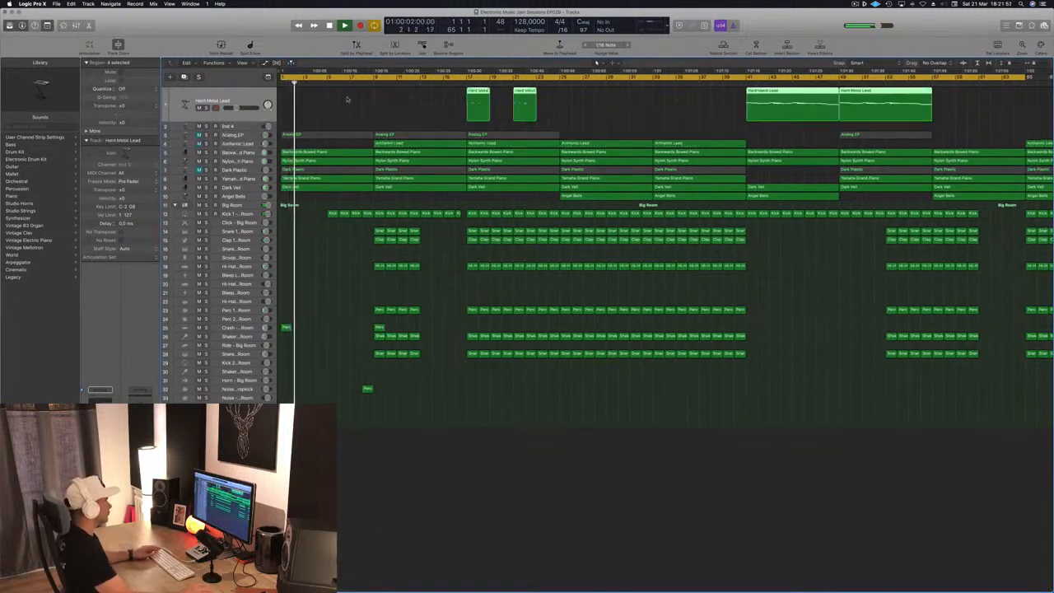
key(Return)
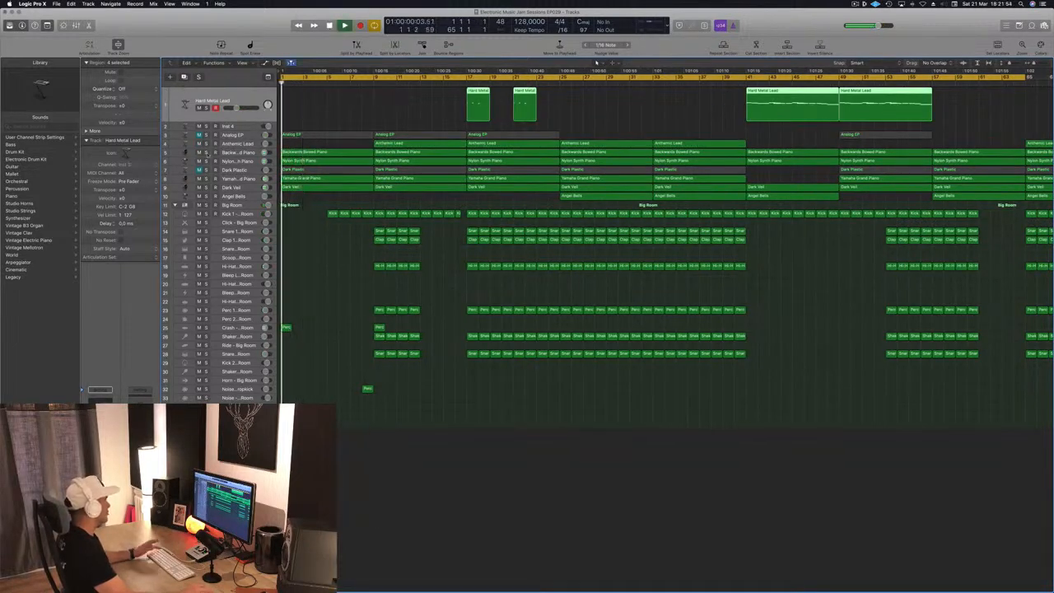
click(199, 153)
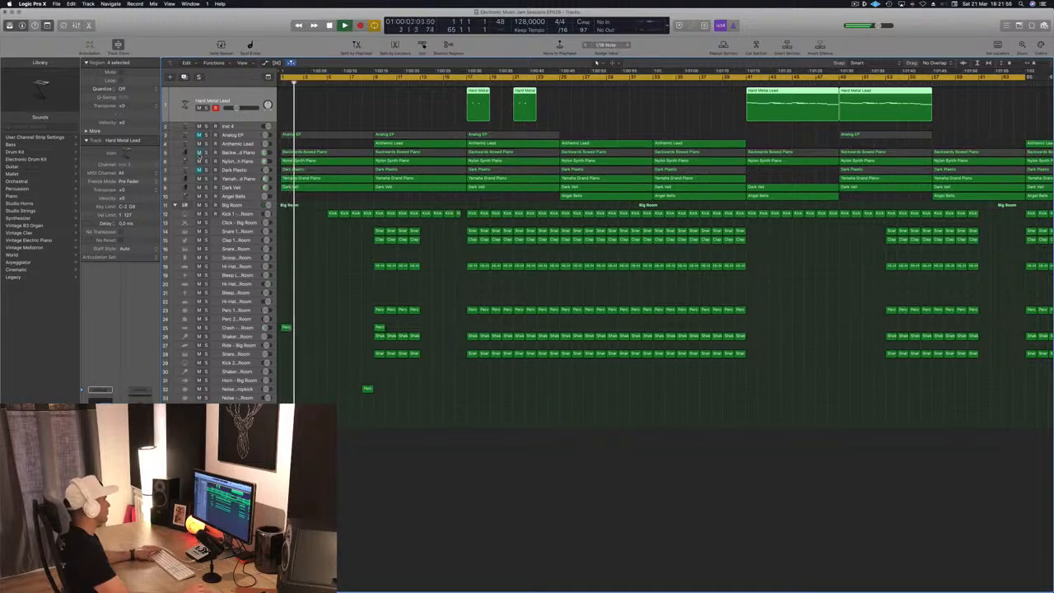
click(199, 153)
key(Return)
- Toggle mute on the Dark Plastic and Analog EP tracks while auditioning the intro
click(198, 170)
click(198, 170)
click(198, 170)
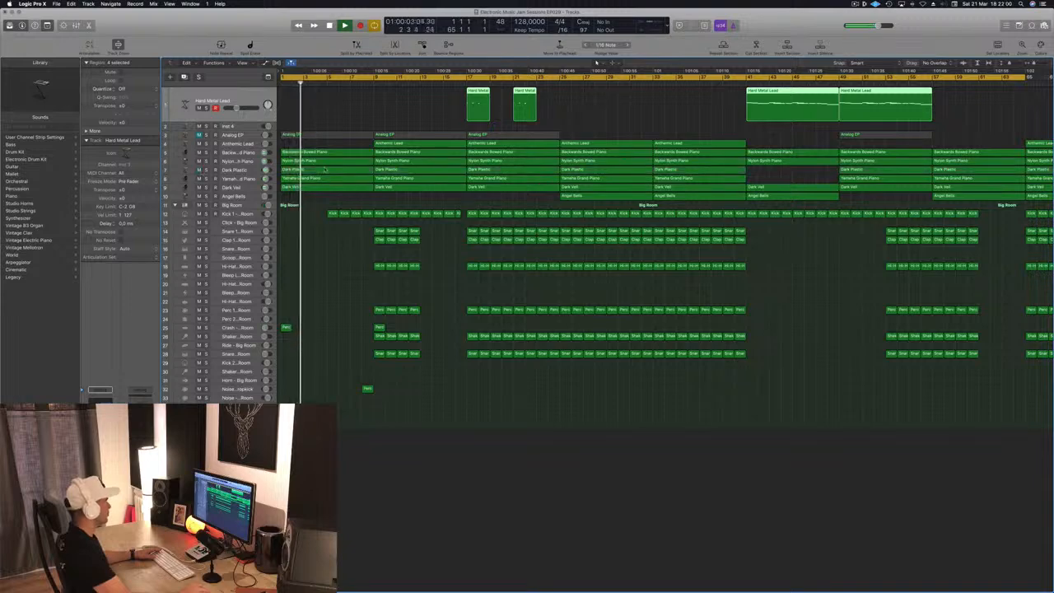
click(327, 172)
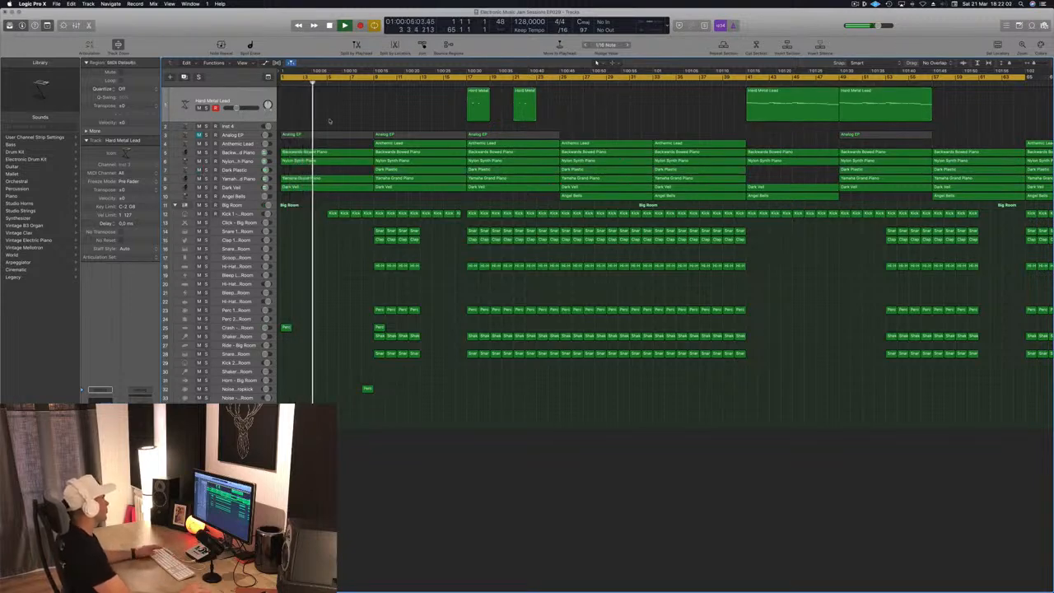
click(199, 135)
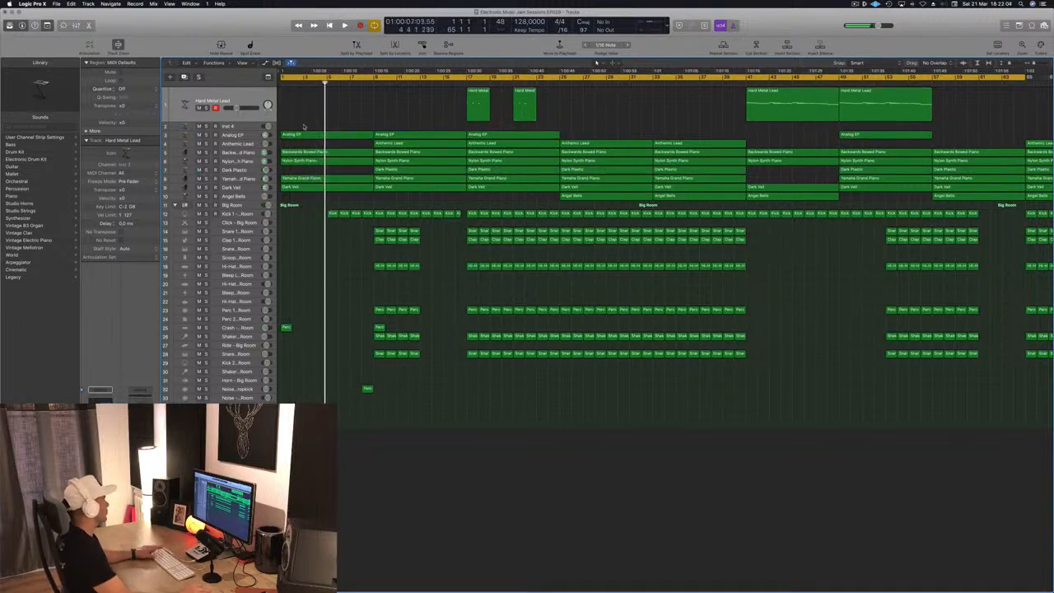
- Copy the Perc region on the Crash track to about bar 5
click(242, 134)
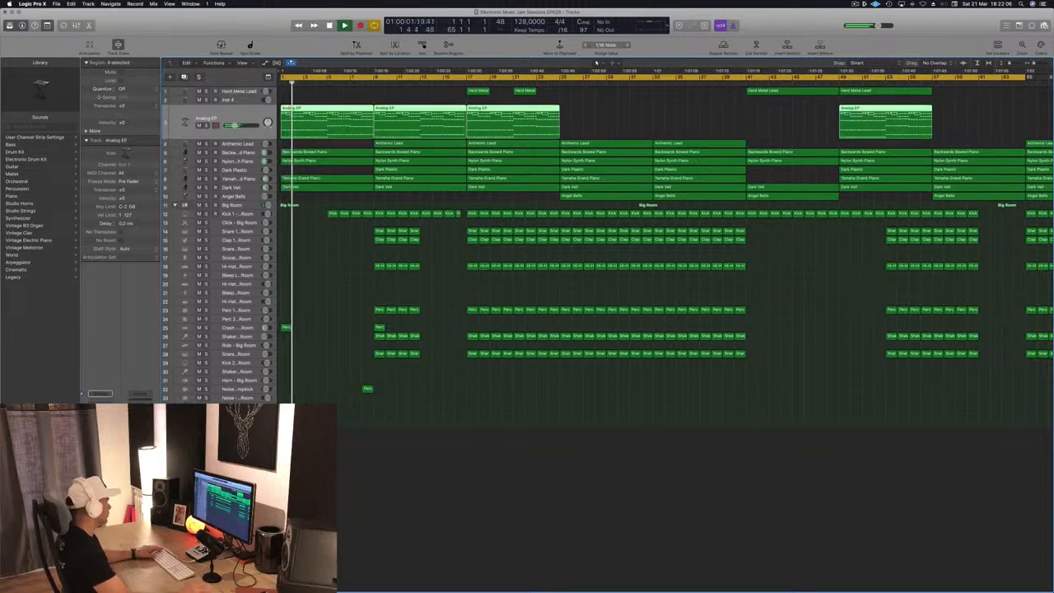
click(425, 517)
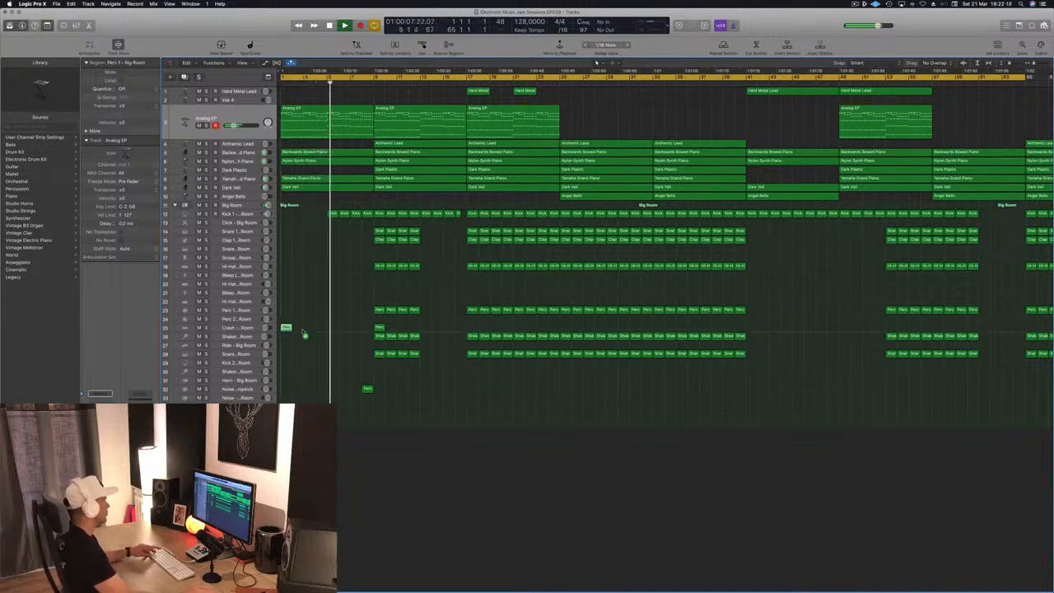
drag(333, 328, 333, 328)
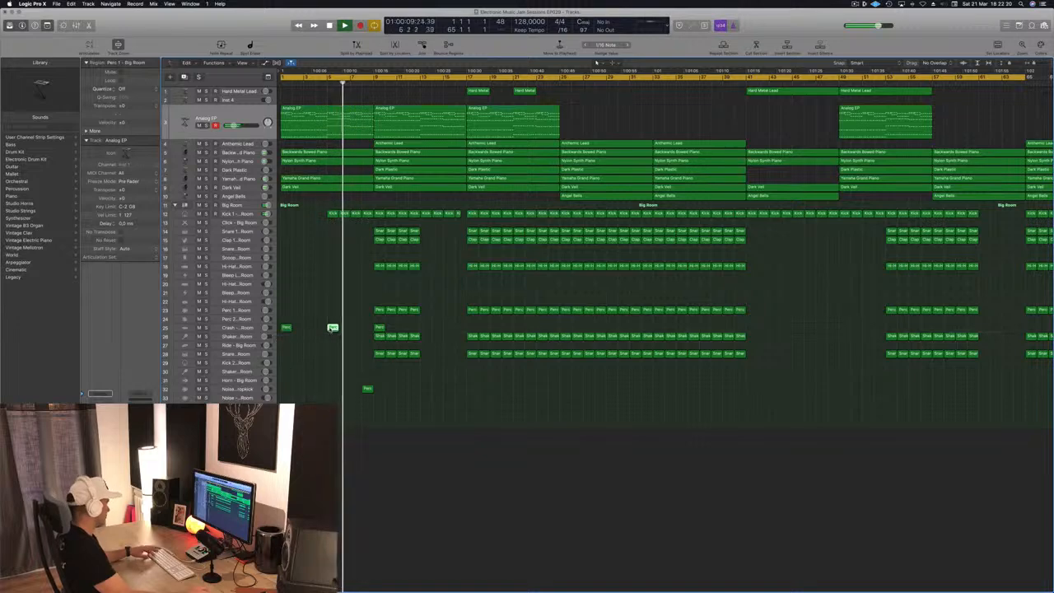
- Play the arrangement and zoom out to view the whole song
key(space)
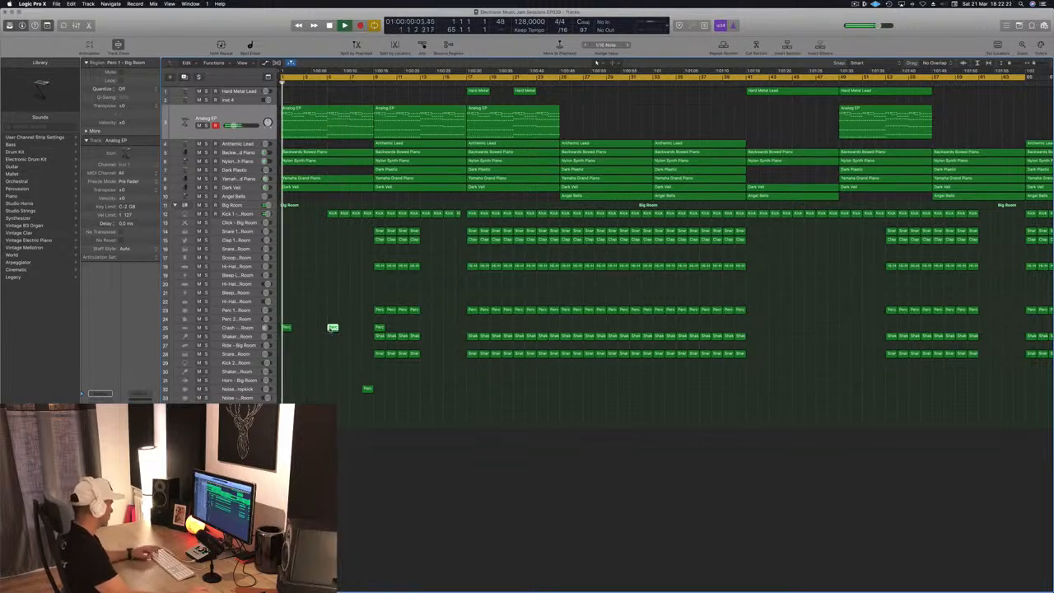
key(super+Left)
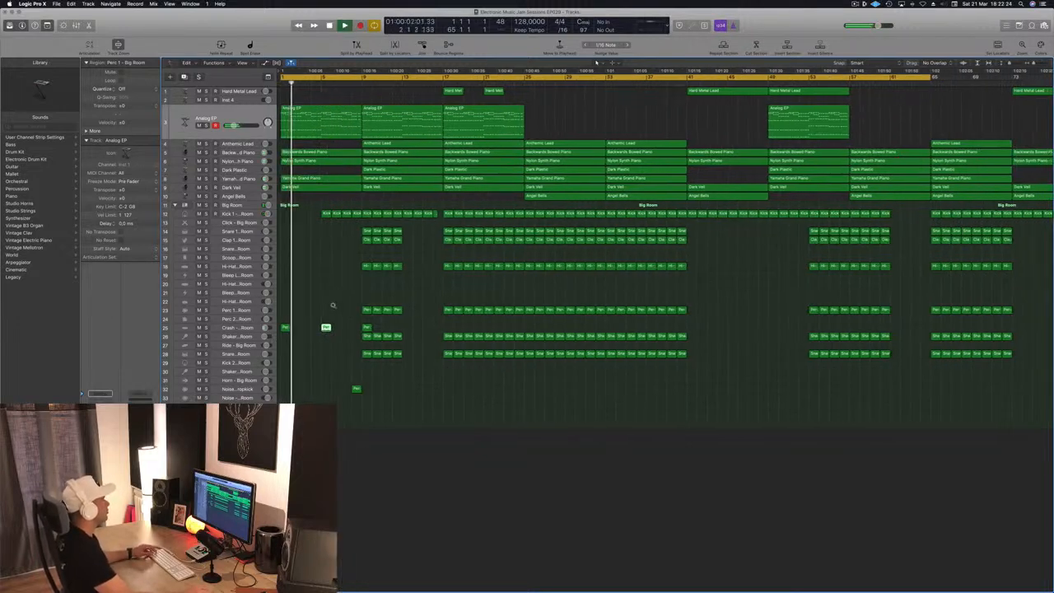
key(super+Left)
key(super+Up)
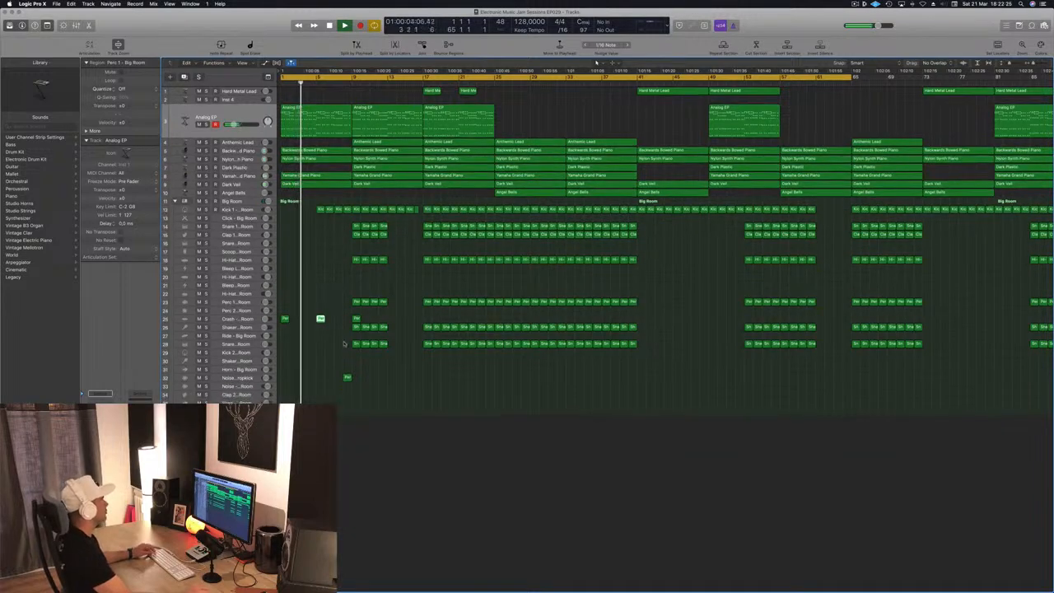
key(super+Down)
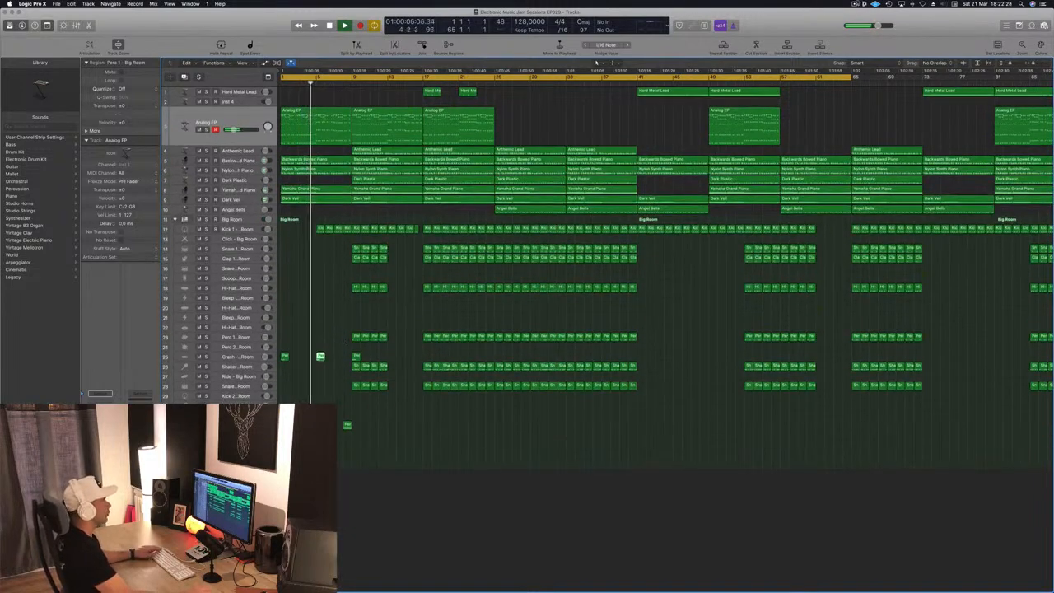
click(855, 5)
click(804, 25)
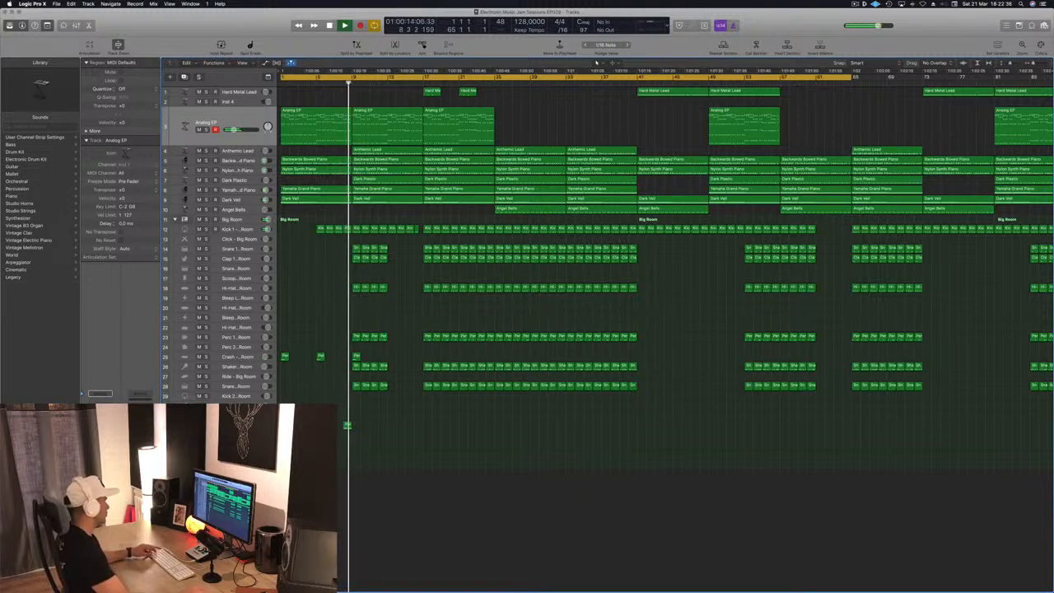
- Copy the Noise Downer FX region from bar 9 to bar 13
click(348, 426)
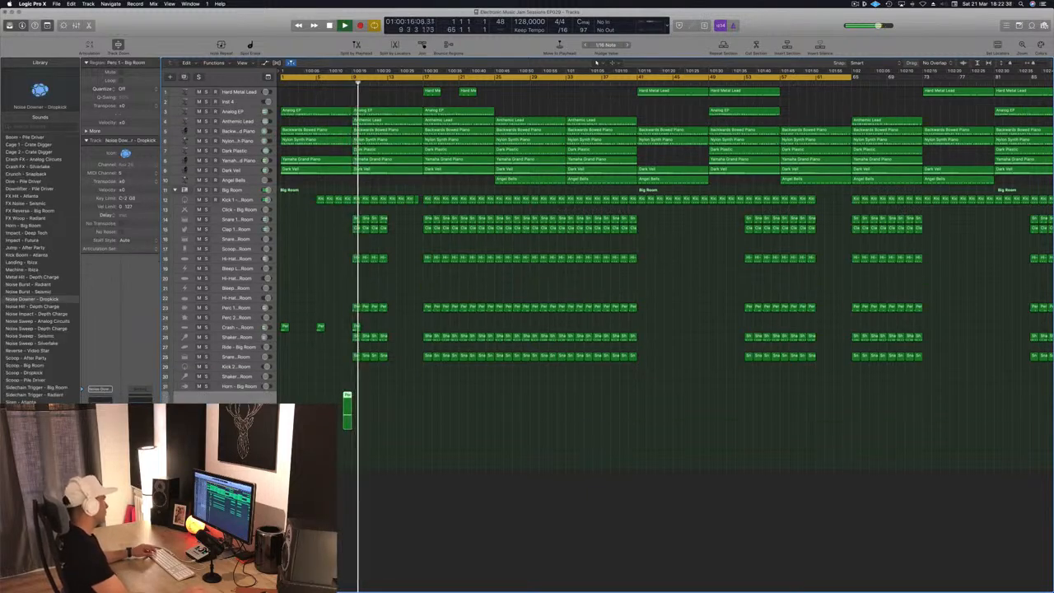
drag(346, 396, 392, 396)
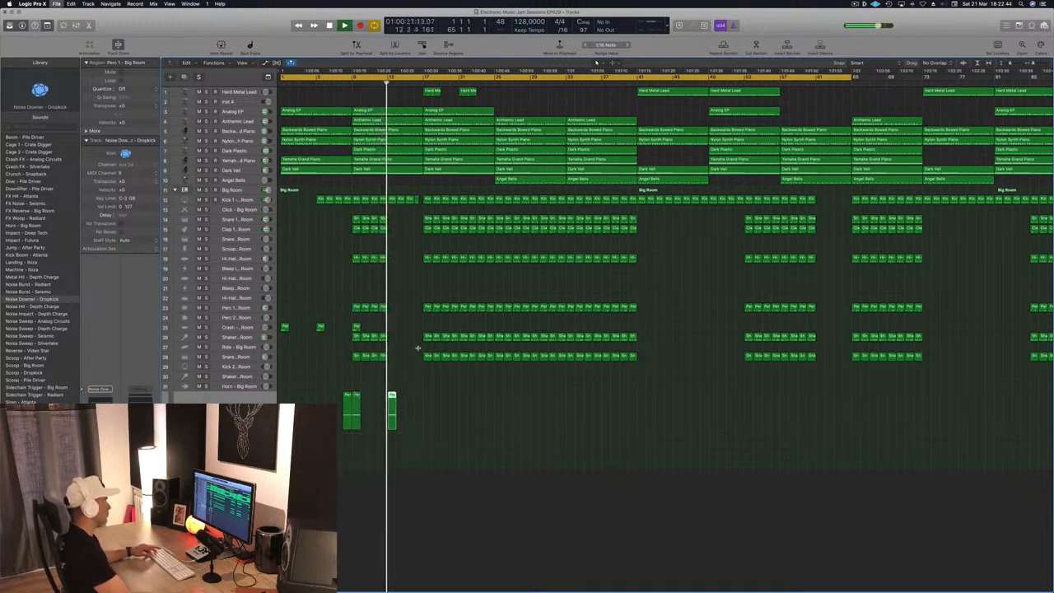
- Delete the Anthemic Lead region starting at bar 17
key(super+Right)
key(super+Right)
key(super+Left)
key(super+Left)
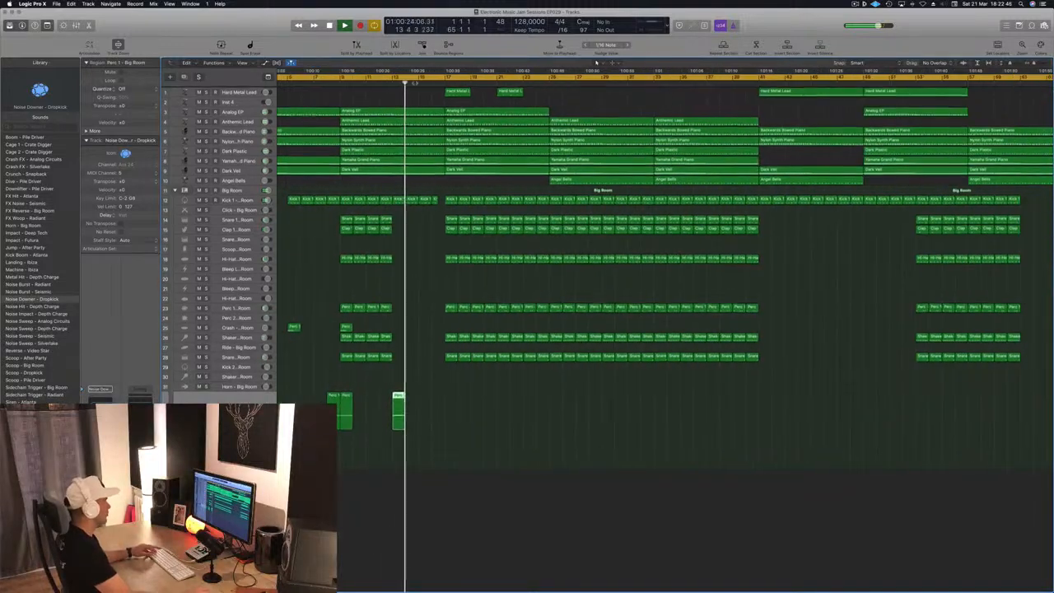
scroll(404, 86, left, 3)
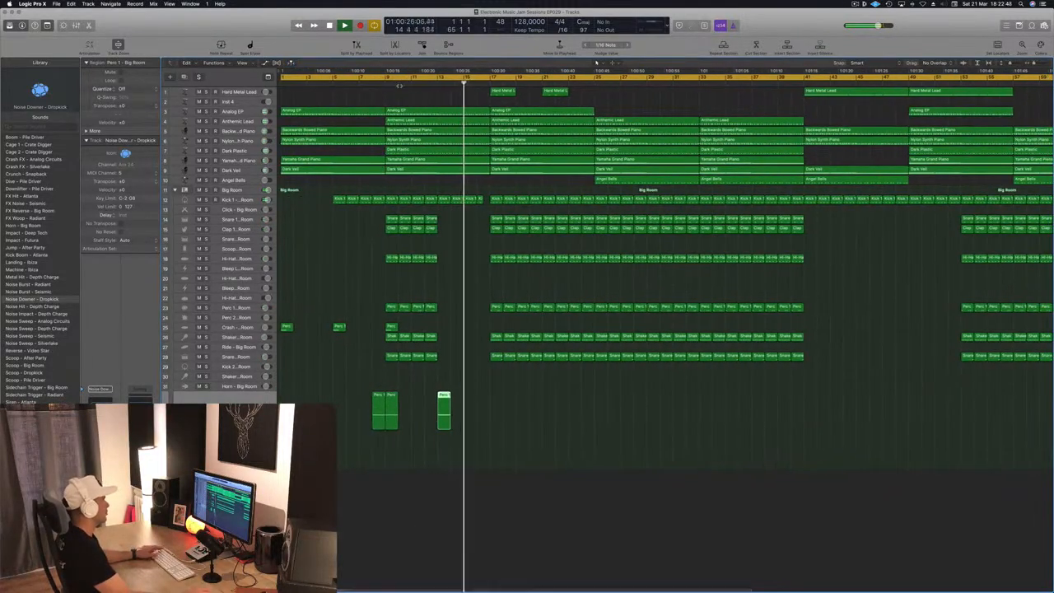
click(379, 82)
click(237, 122)
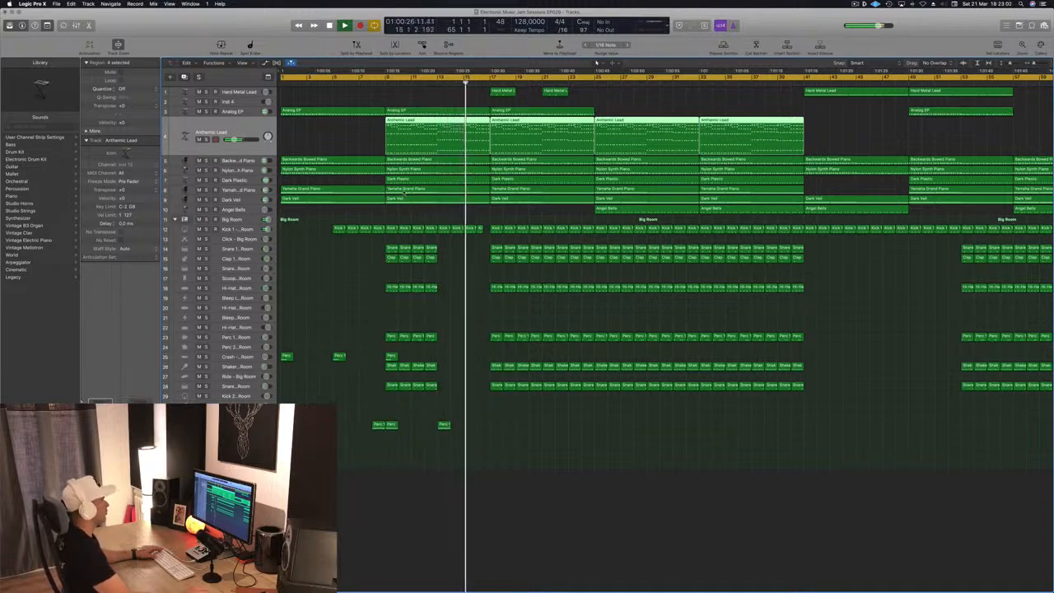
click(602, 96)
click(584, 122)
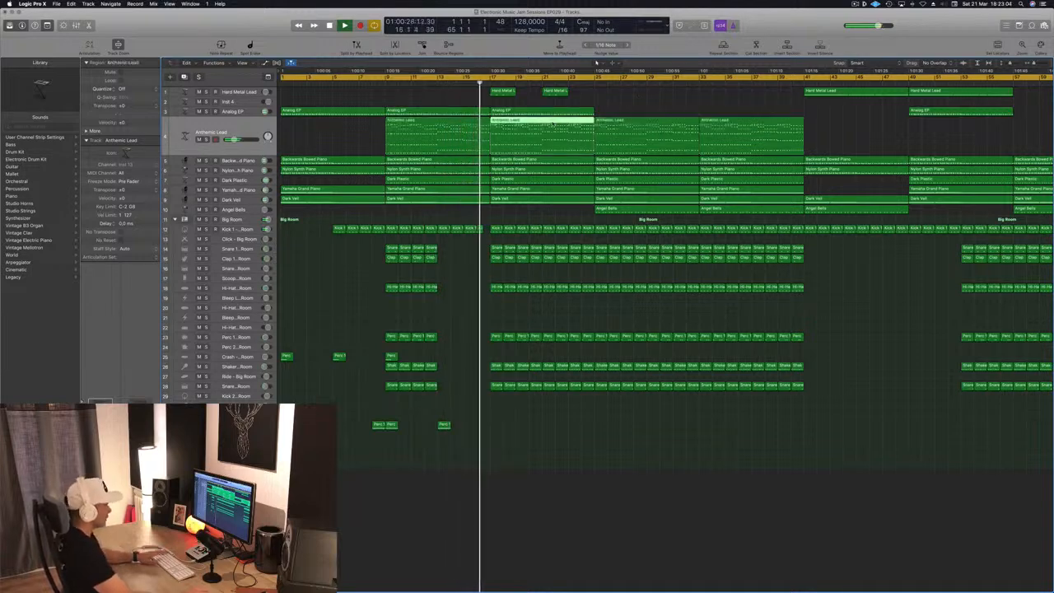
key(Delete)
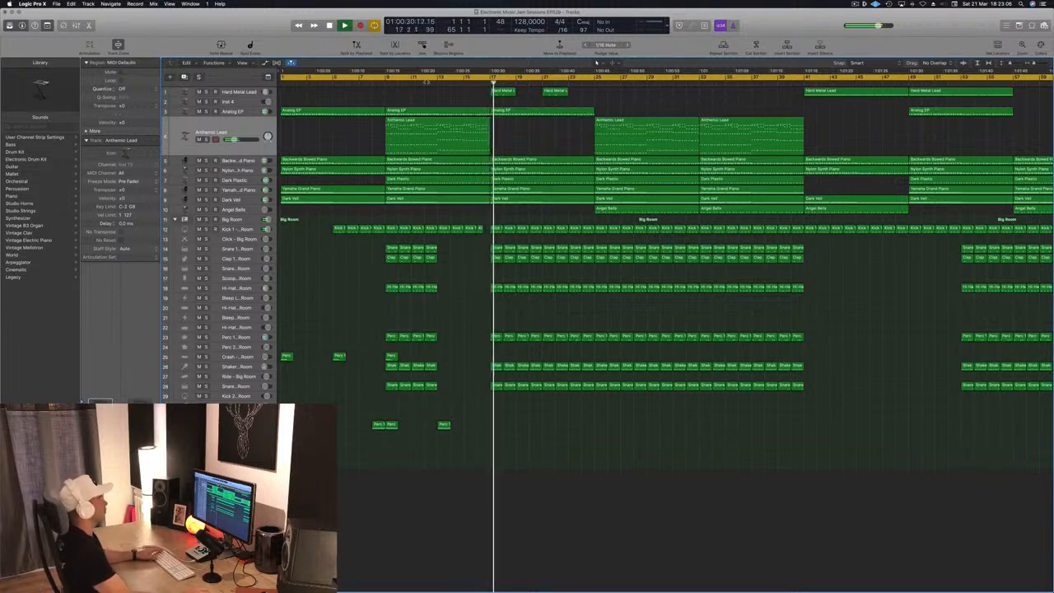
- Audition the section around bar 13 and place the playhead at bar 17
click(430, 81)
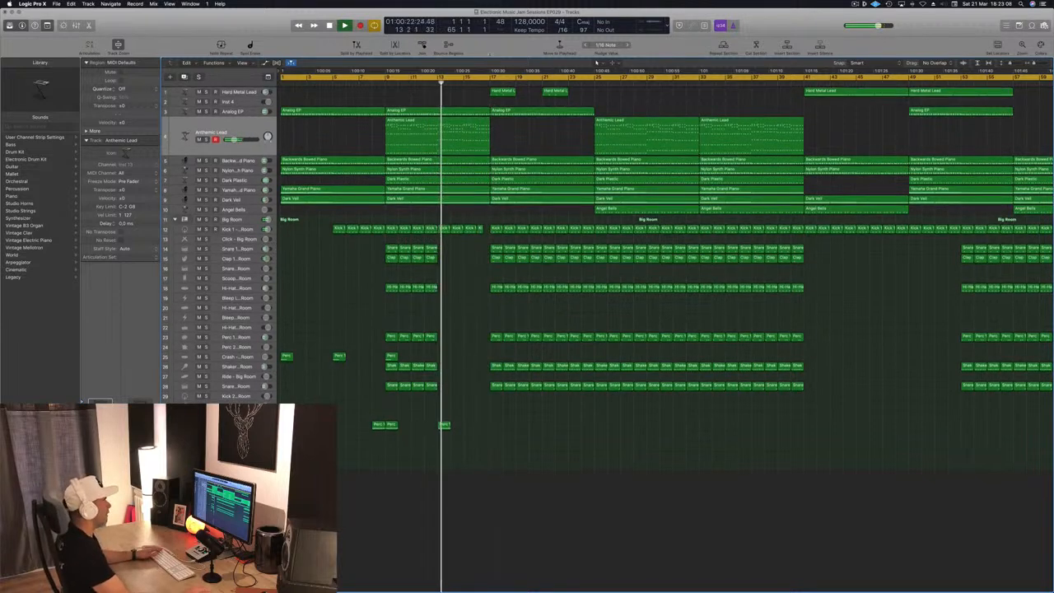
mouse_move(590, 86)
mouse_down()
mouse_move(463, 105)
mouse_move(604, 92)
mouse_up()
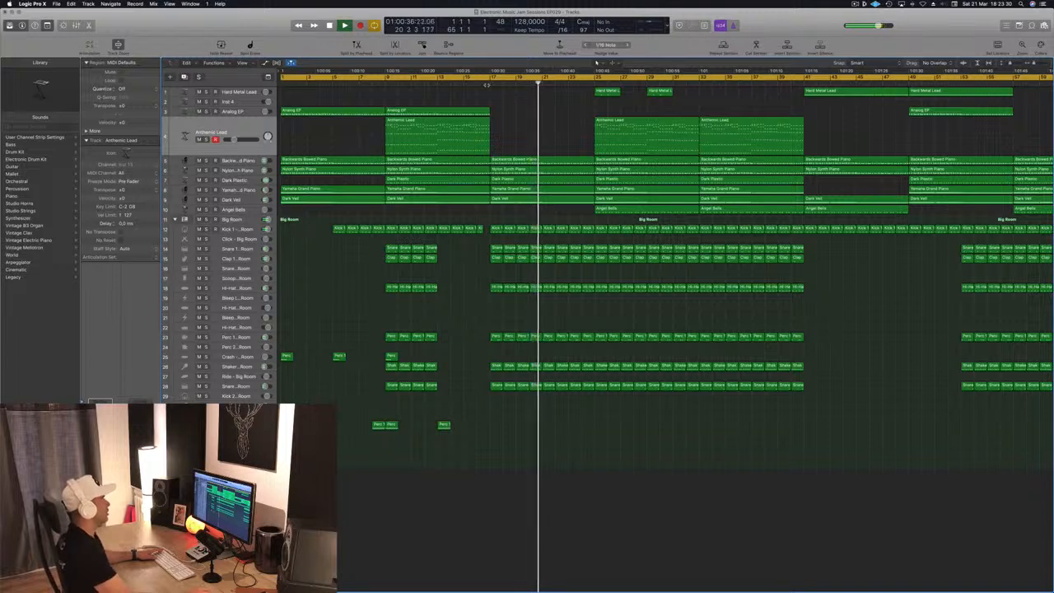
key(space)
click(486, 85)
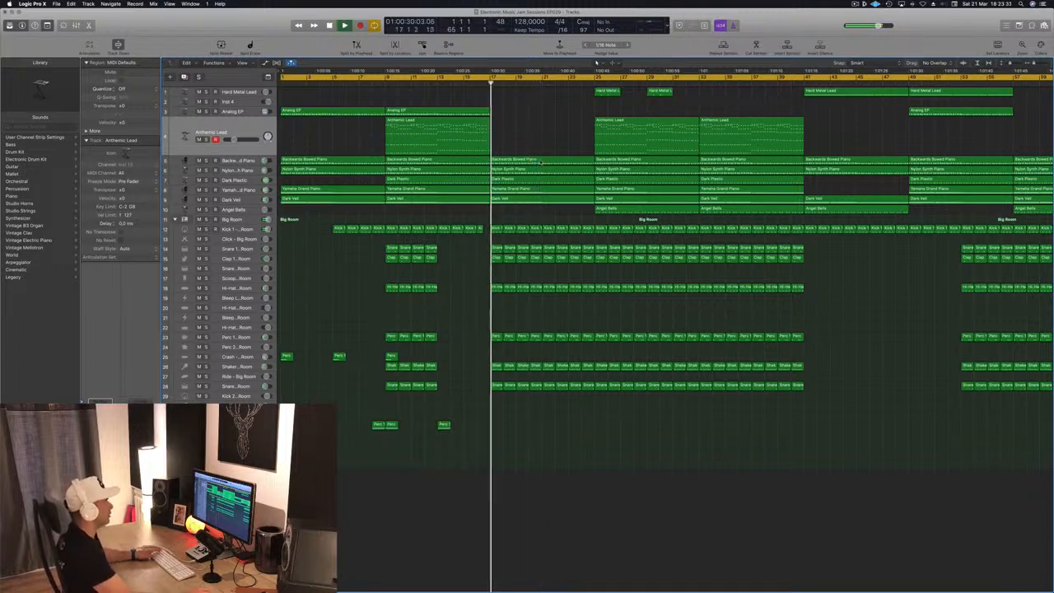
- Split the piano, plastic and veil regions between bars 17 and 25 at bar 21 and delete their second halves
drag(562, 145, 567, 206)
key(super+space)
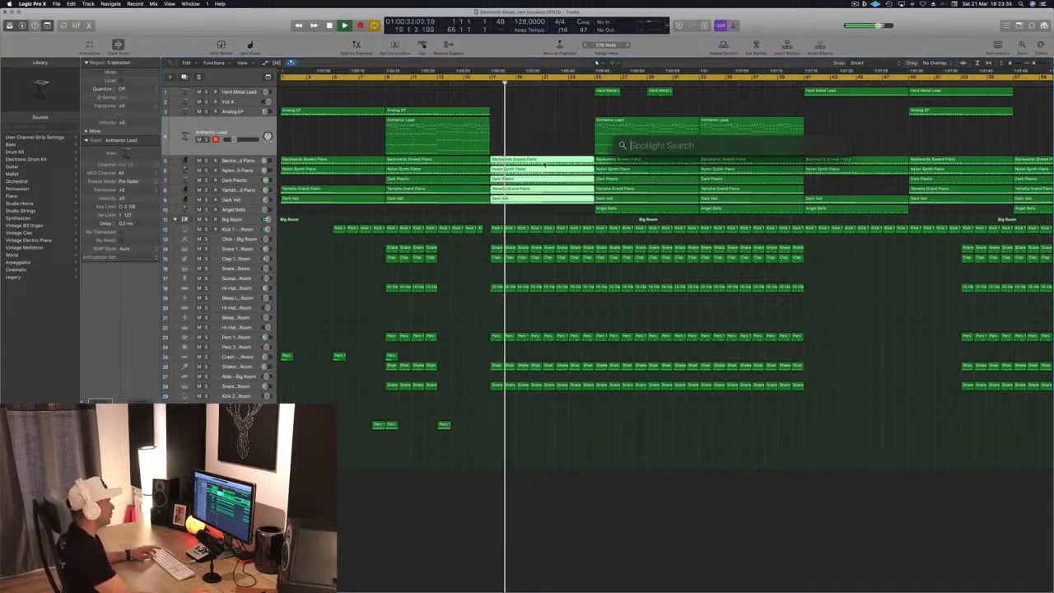
key(Escape)
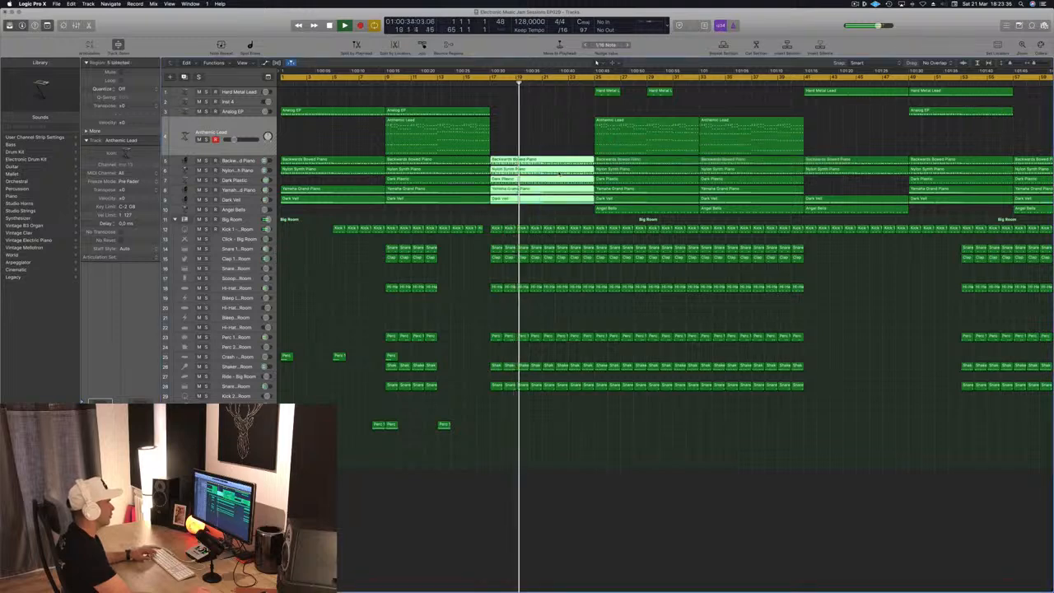
key(super+t)
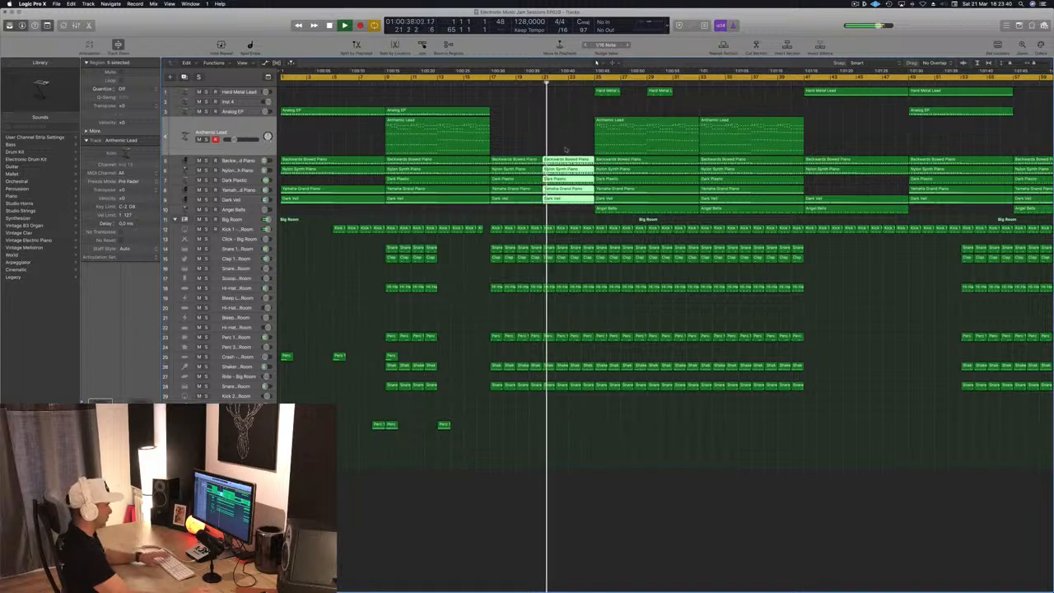
key(Delete)
- Copy the bar 17–21 pad regions to bar 21, and copy the noise FX region from bar 13 to bar 21
click(489, 83)
drag(535, 150, 492, 202)
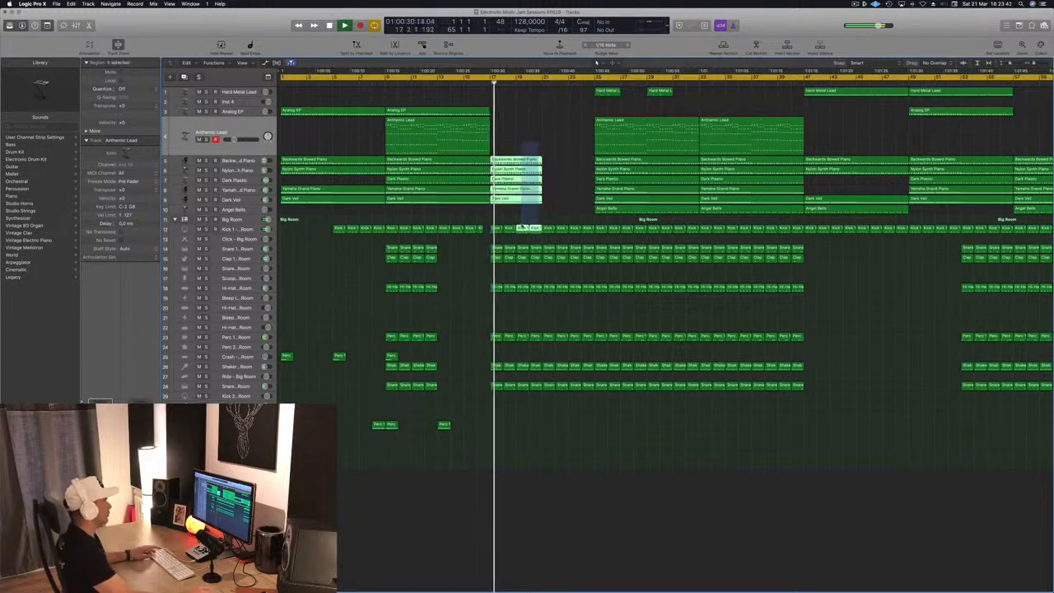
drag(517, 169, 569, 170)
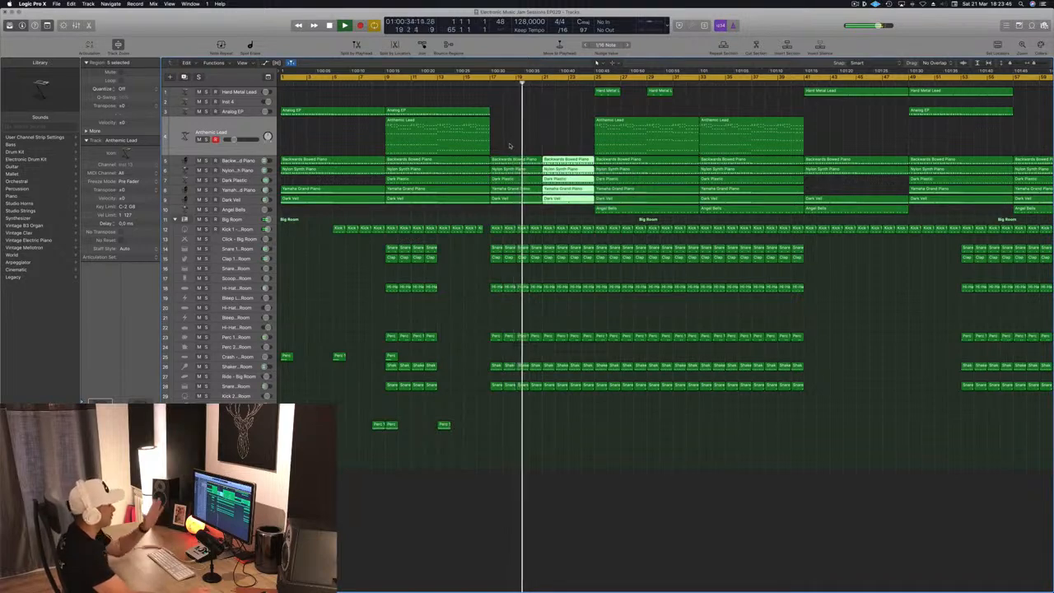
drag(445, 424, 549, 425)
- Open the Kick region at bar 21 in the Piano Roll
key(super+Right)
click(532, 228)
key(p)
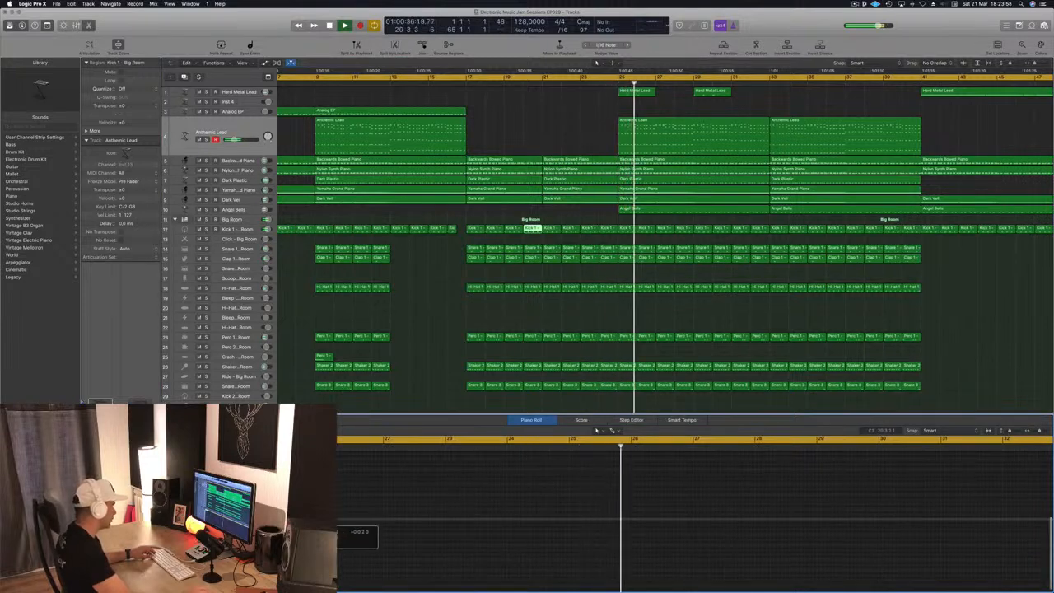
- Audition the arrangement around bar 21 and again from the start
click(525, 83)
key(super+Left)
key(super+Left)
key(super+Left)
key(super+Right)
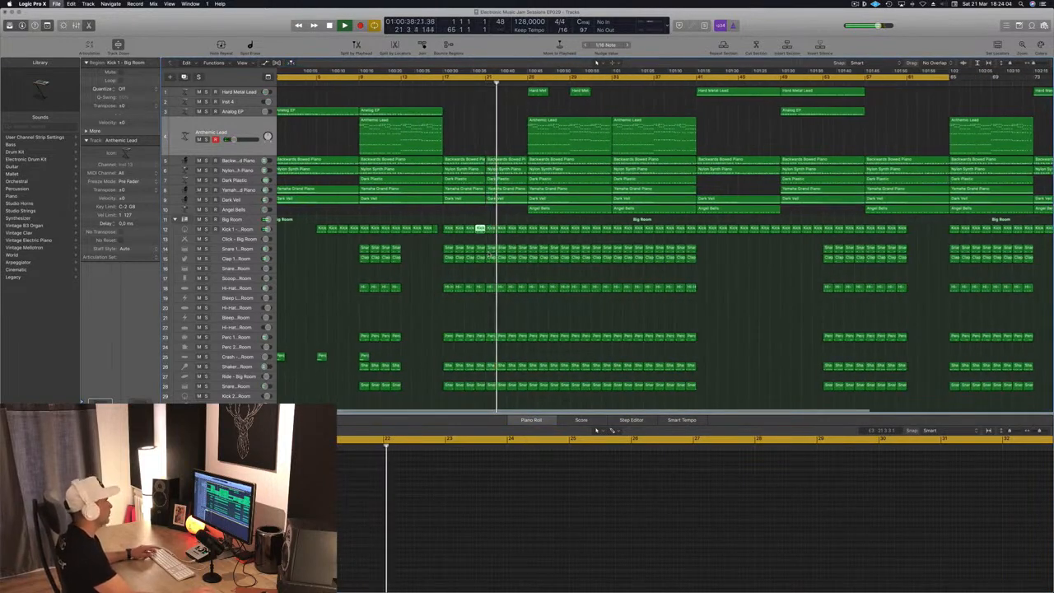
key(super+Left)
key(space)
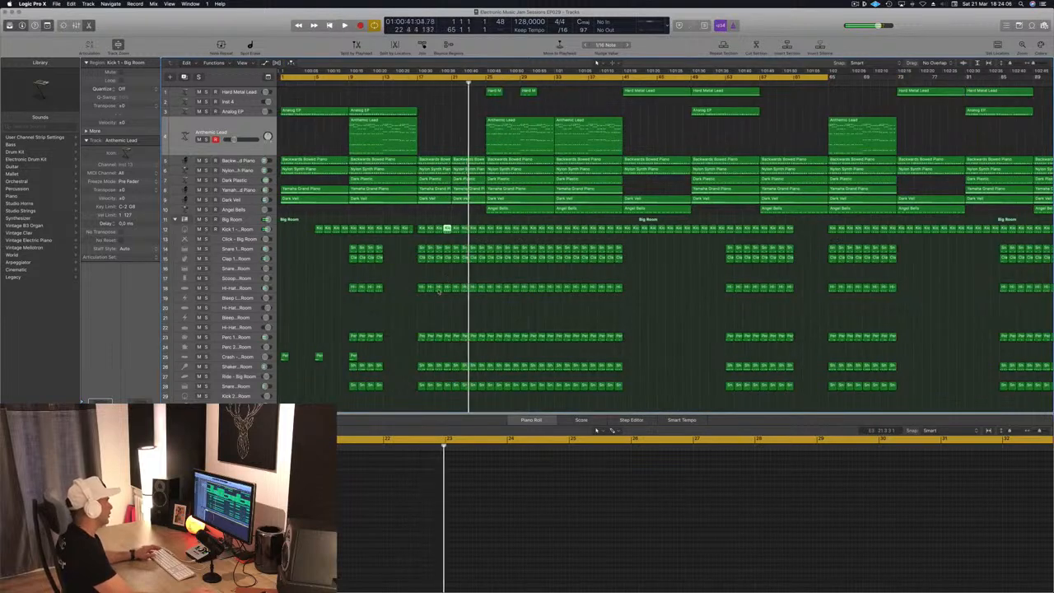
scroll(453, 287, down, 2)
key(Return)
key(space)
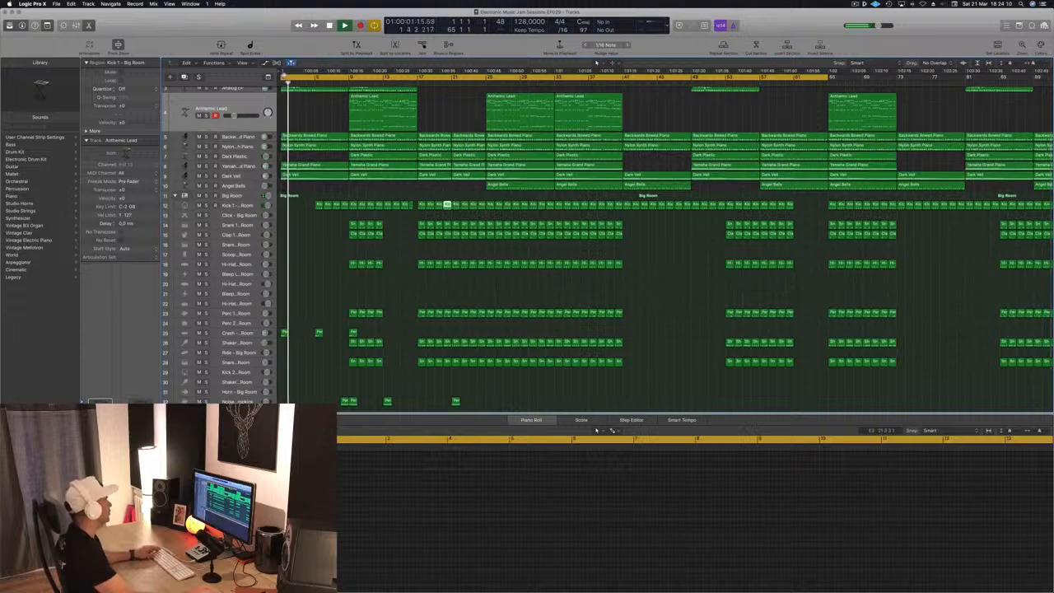
- Move the cycle range start to bar 9
drag(282, 76, 350, 78)
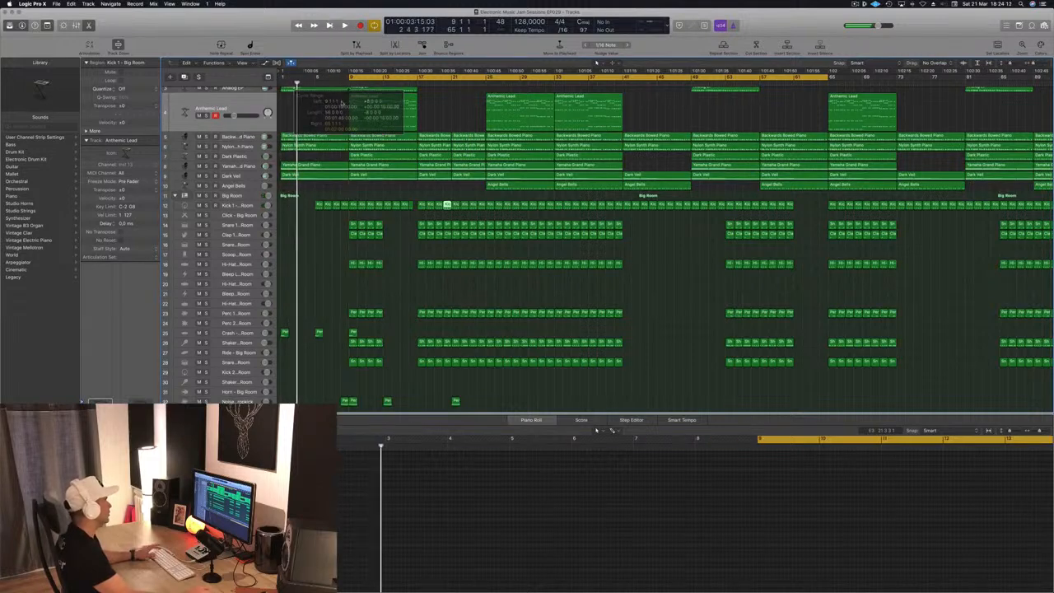
key(Return)
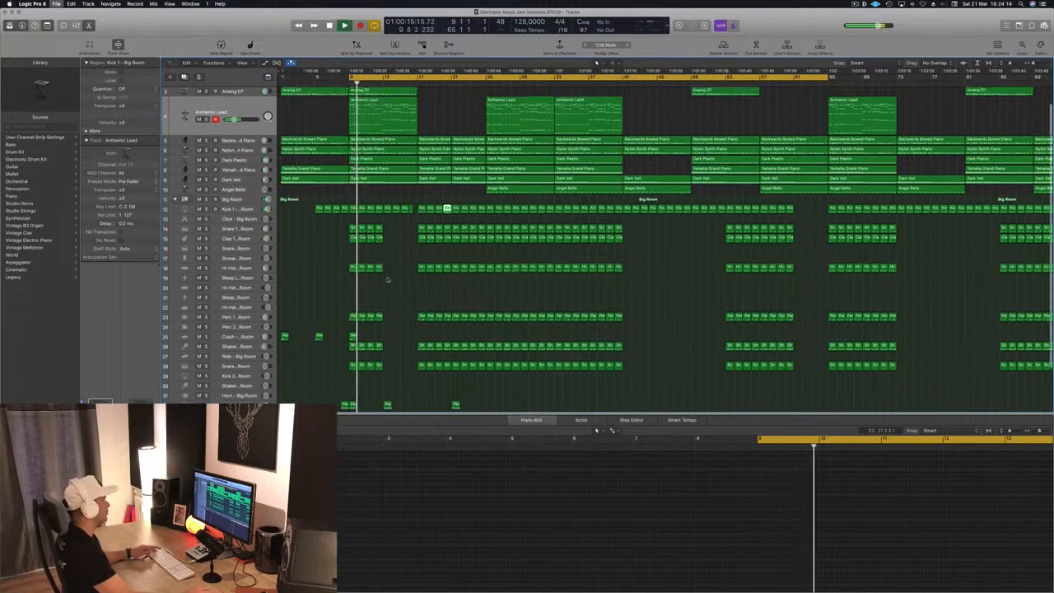
key(super+Up)
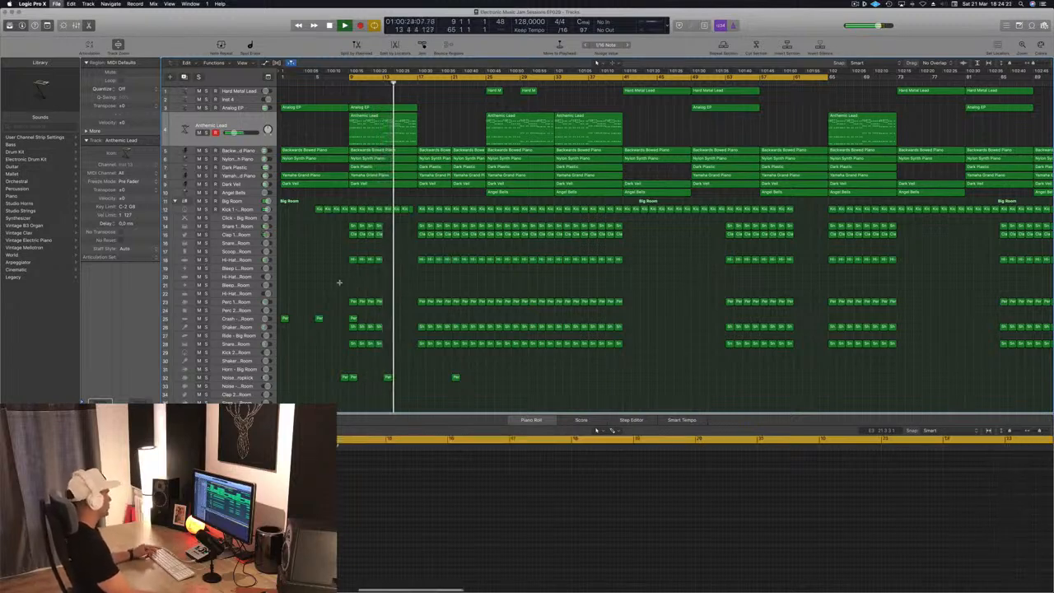
- Copy a Hi-Hat 1 region onto the Bleep High track, delete all but its first note, and move it to bar 21
scroll(379, 275, down, 1)
drag(412, 260, 413, 284)
drag(497, 495, 584, 521)
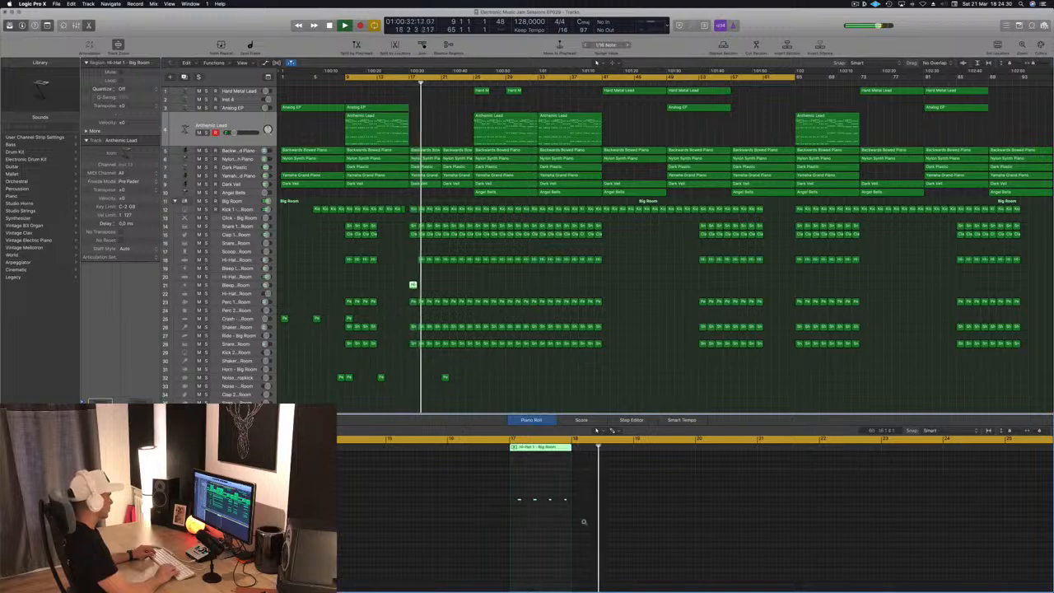
drag(529, 492, 569, 516)
key(Delete)
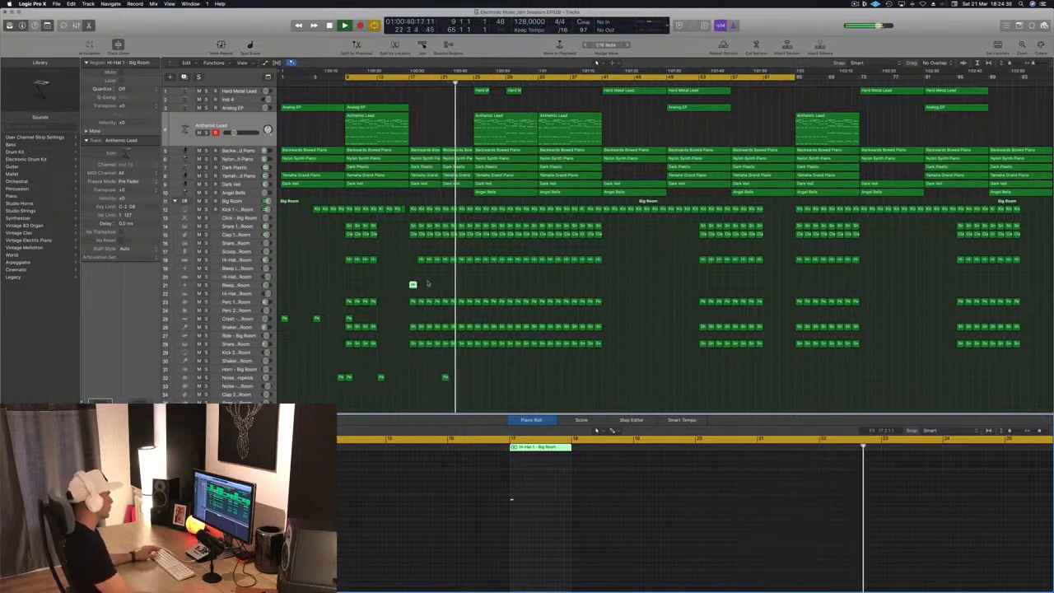
drag(413, 284, 446, 285)
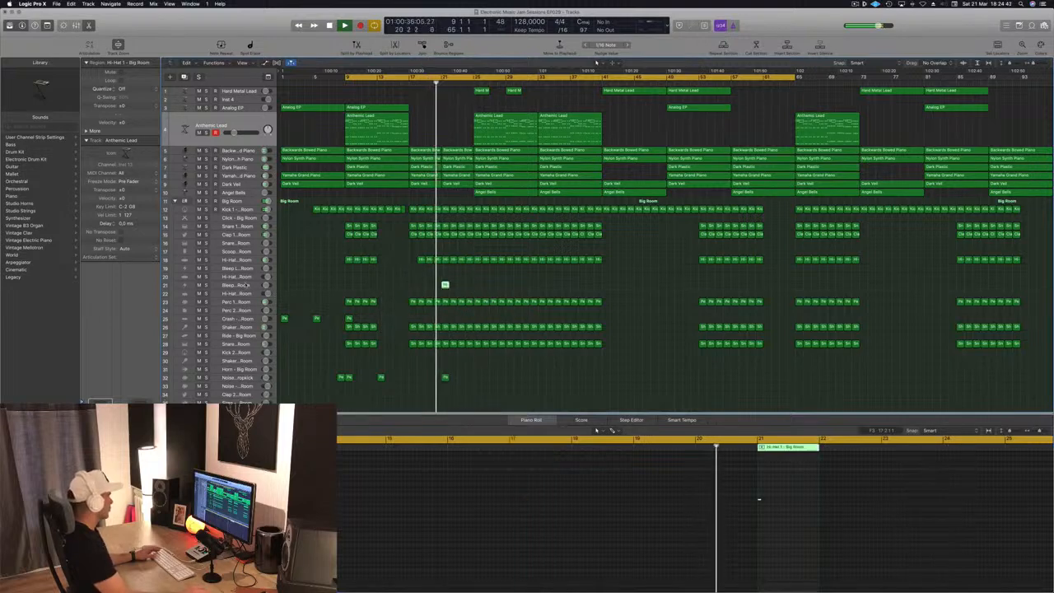
- Change the Bleep High track's instrument to the Noise - Video Star patch
click(245, 285)
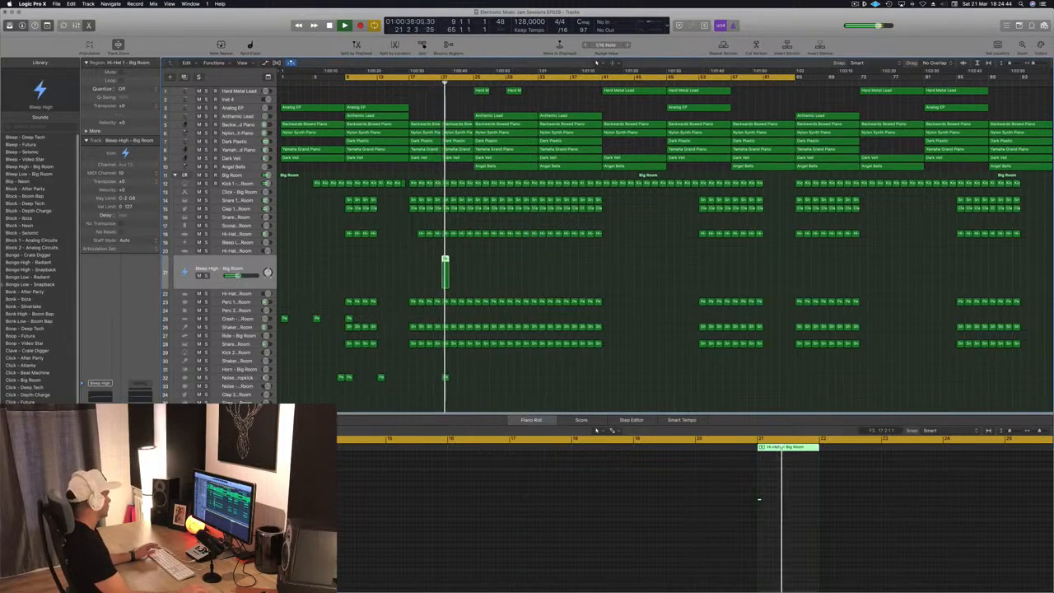
scroll(65, 334, down, 10)
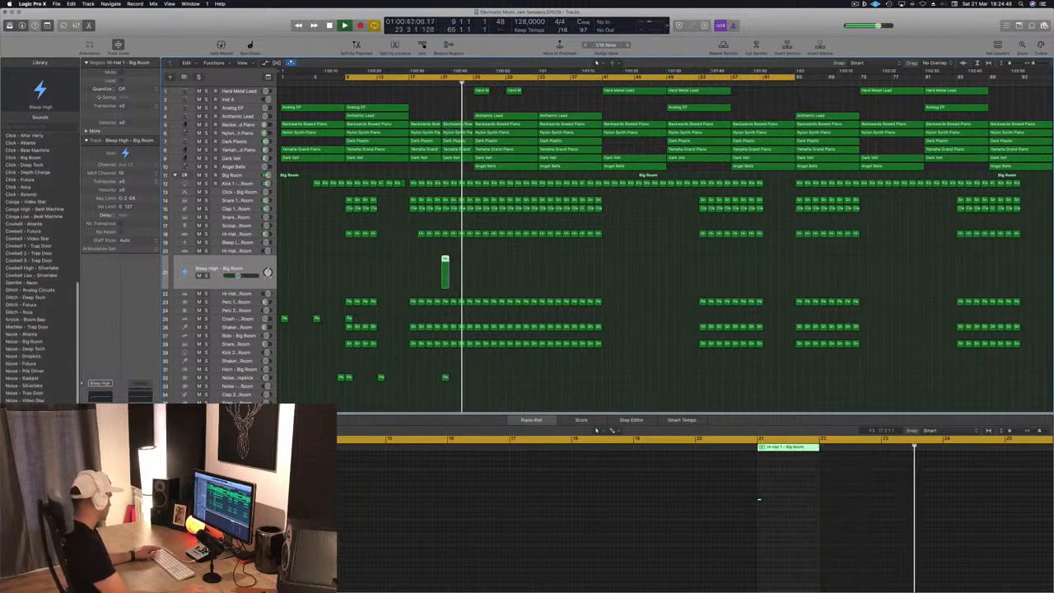
click(37, 400)
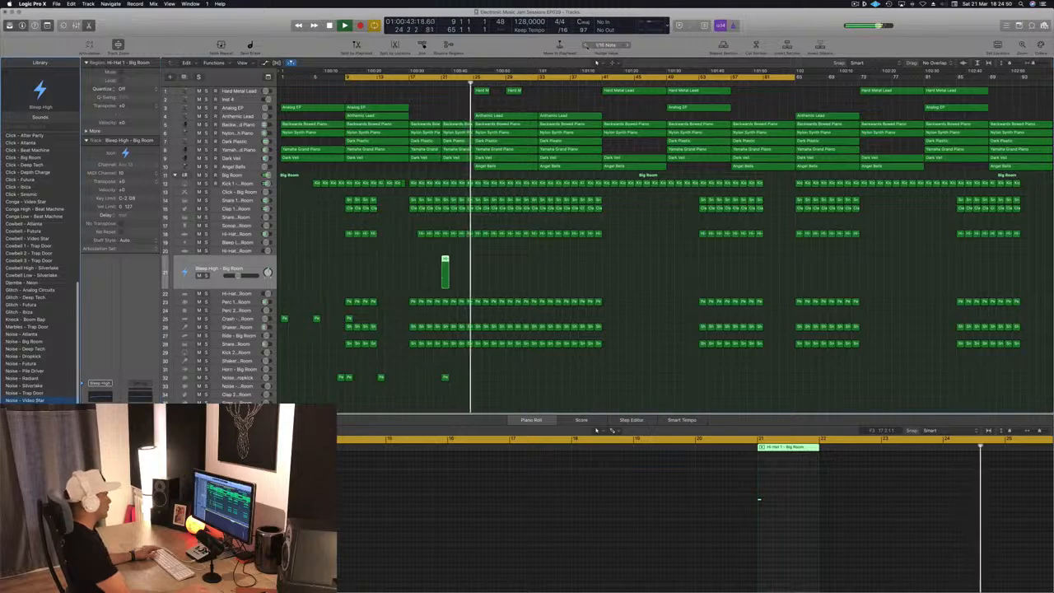
- Lengthen the noise note at bar 21 to about one bar and audition it
click(434, 83)
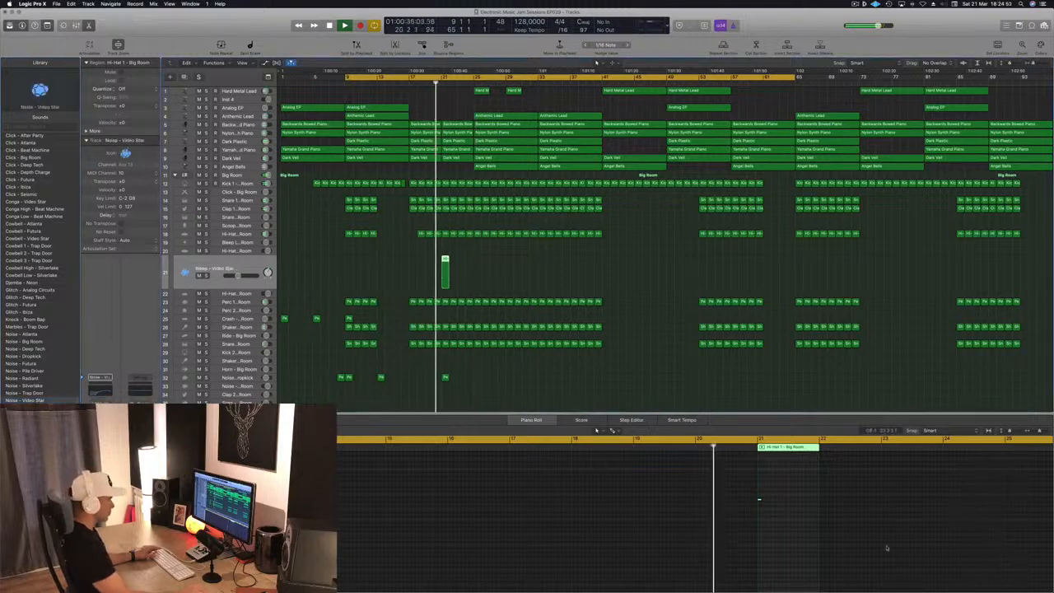
drag(760, 499, 812, 500)
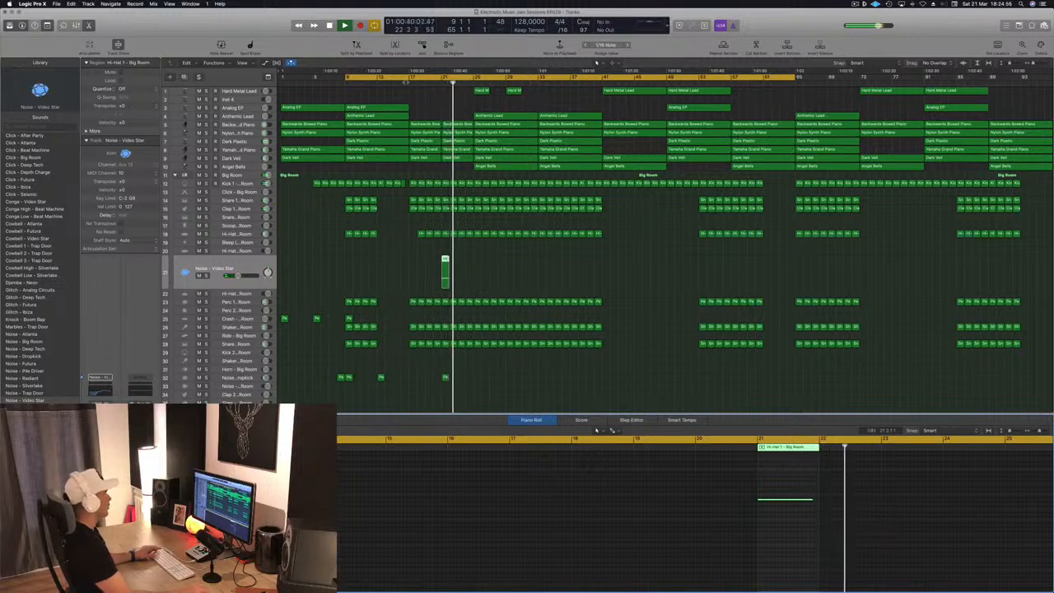
click(432, 83)
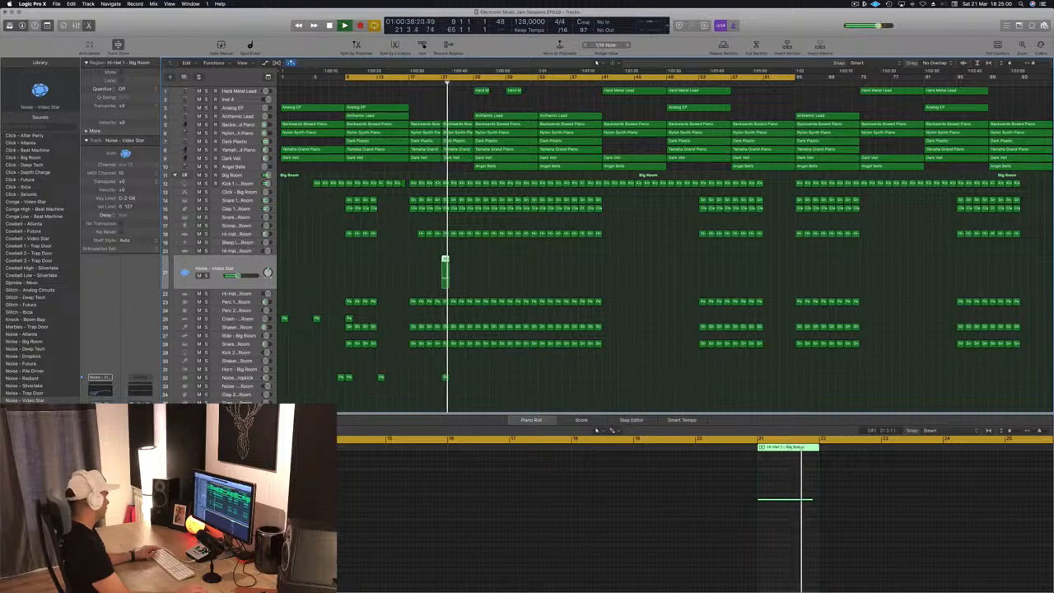
- Add a send from the Noise - Video Star track to a reverb bus and audition it
mouse_move(117, 445)
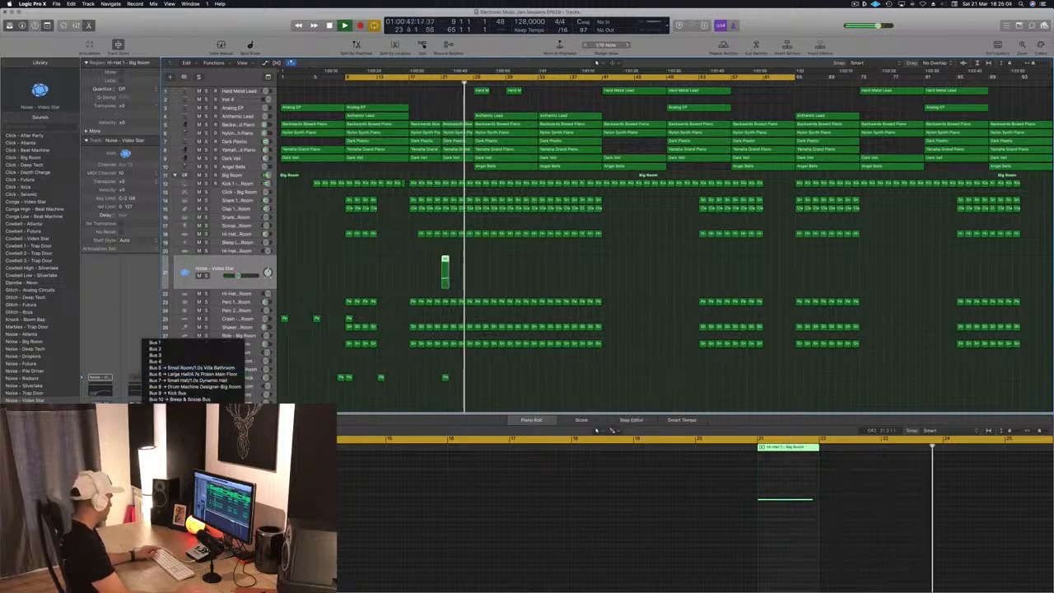
click(191, 369)
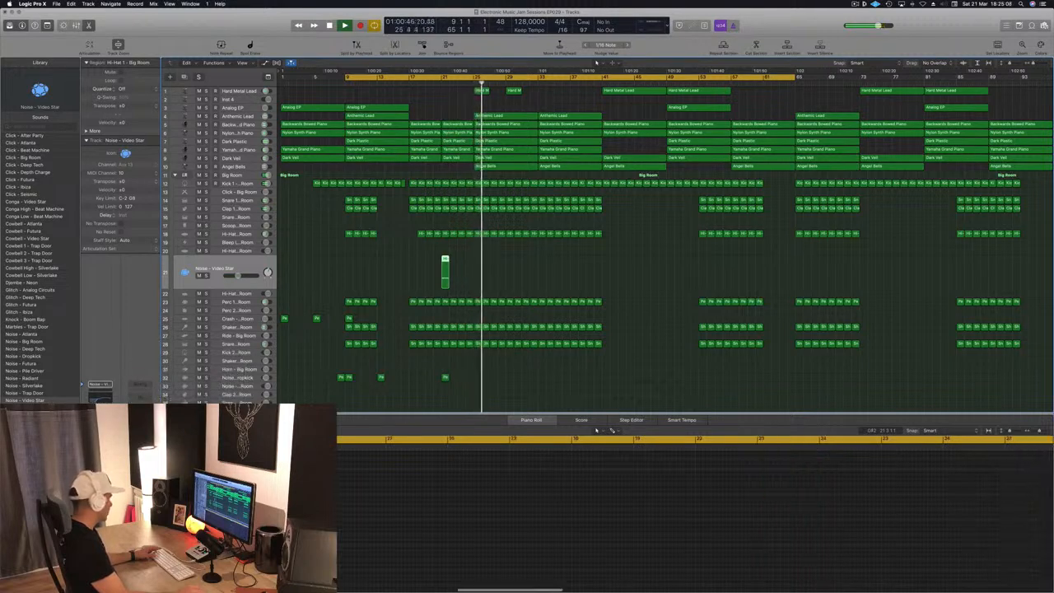
click(433, 83)
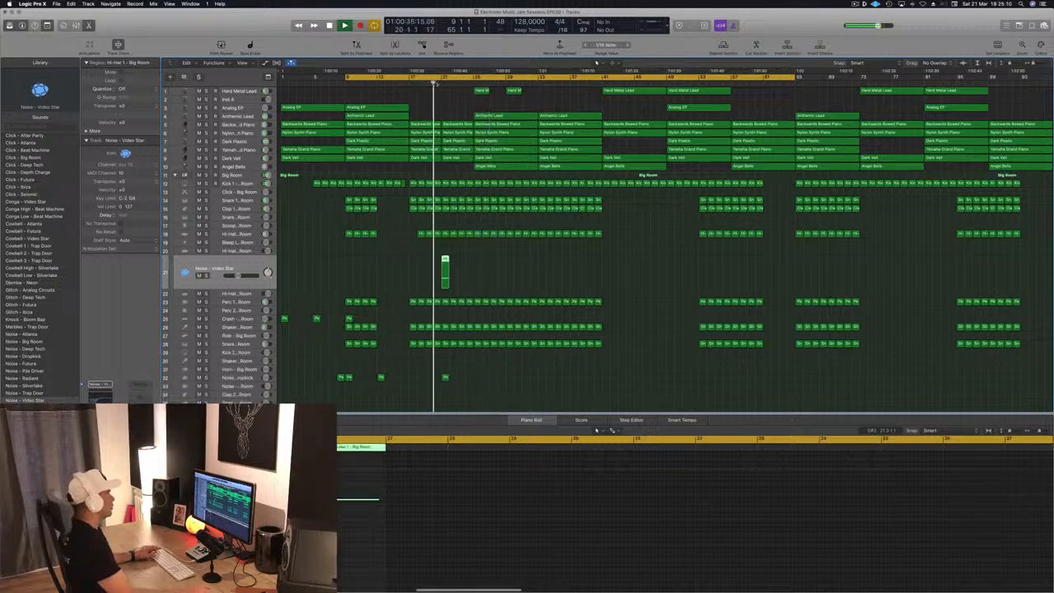
- Audition the arrangement again from around bar 17
click(508, 267)
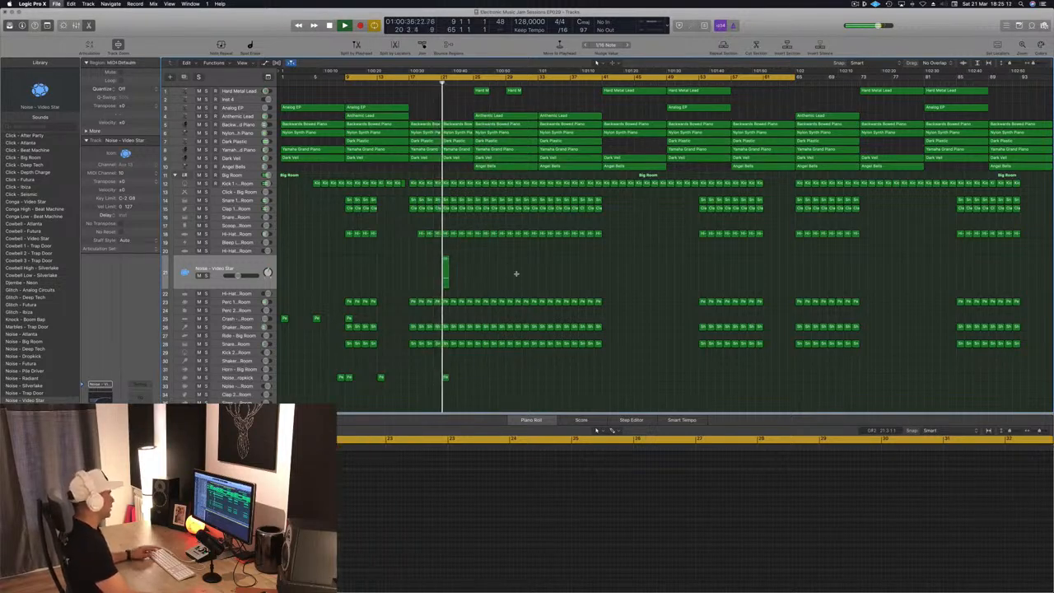
key(super+Right)
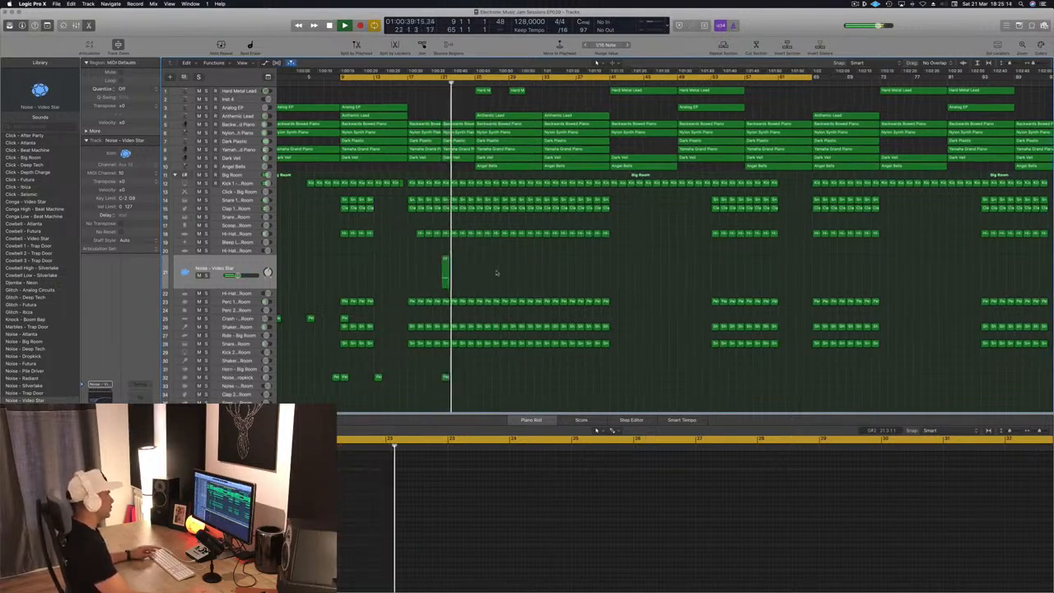
key(super+Right)
key(super+Left)
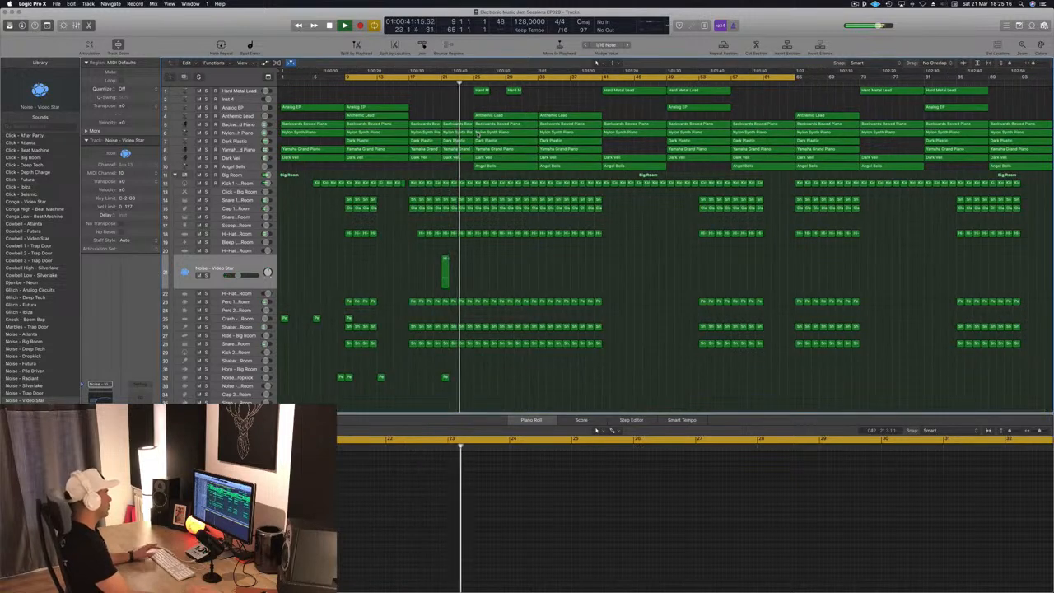
click(401, 83)
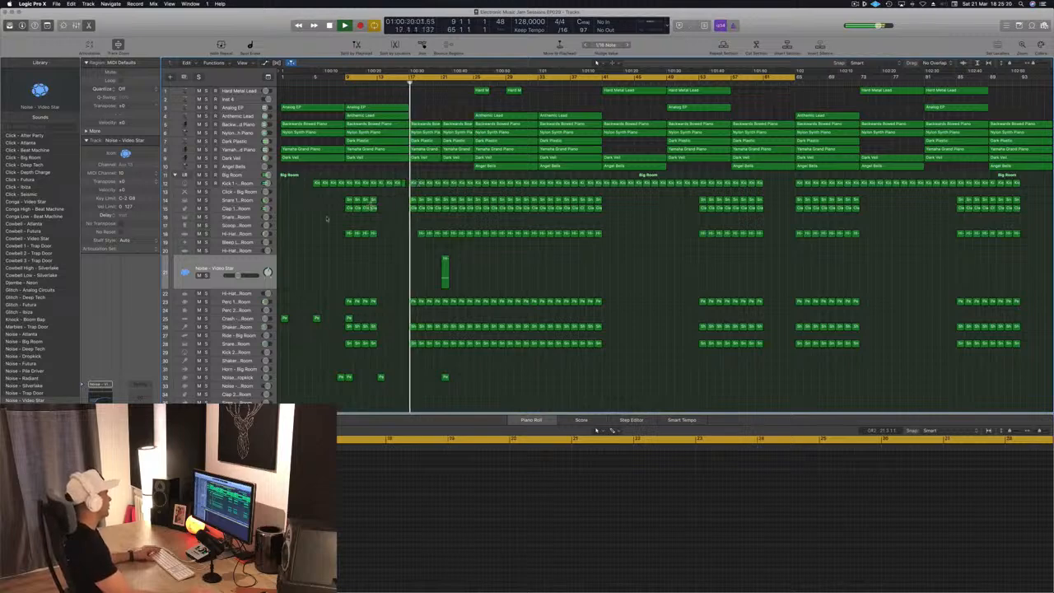
- Copy a Clap 1 region onto the Snare 2 track at bar 24
click(372, 209)
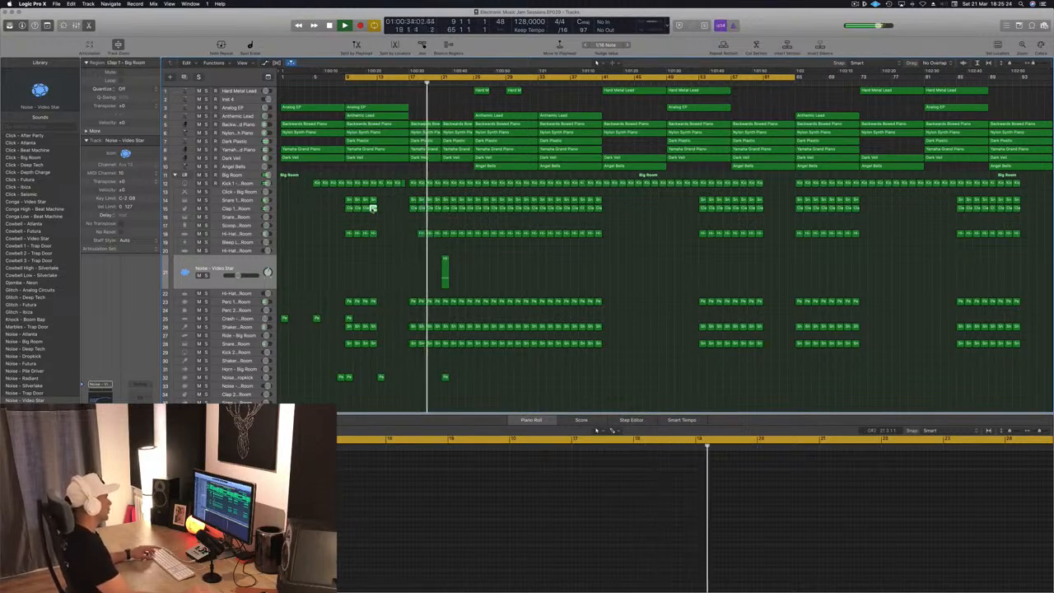
click(406, 85)
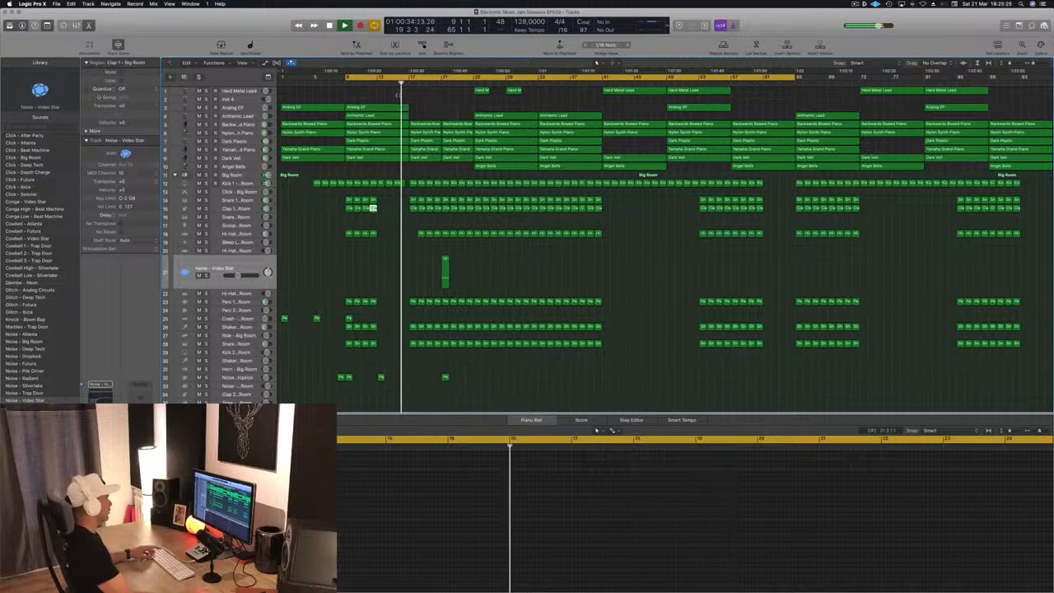
click(413, 234)
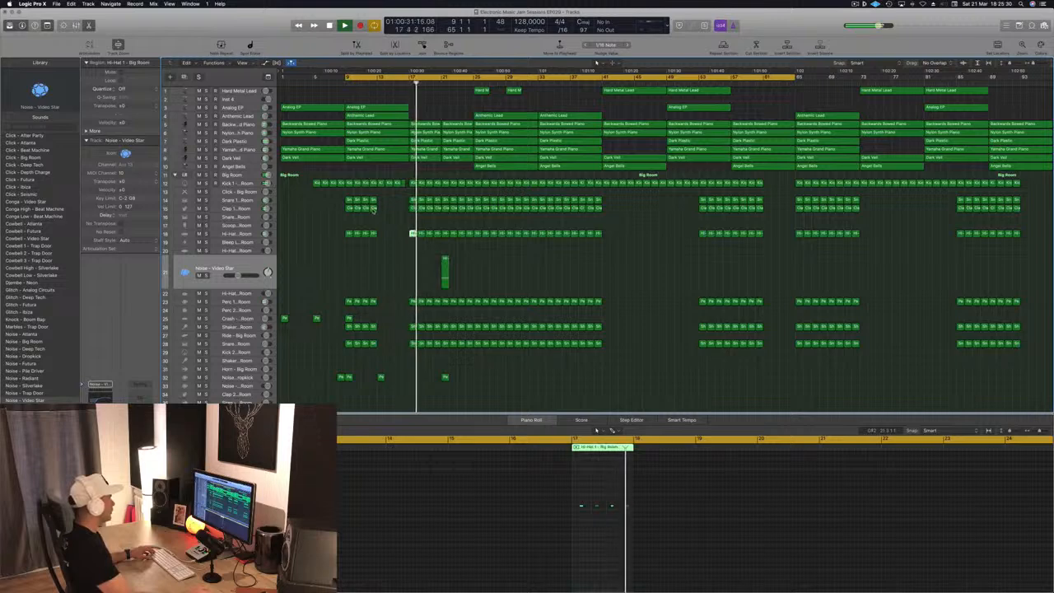
drag(372, 209, 467, 218)
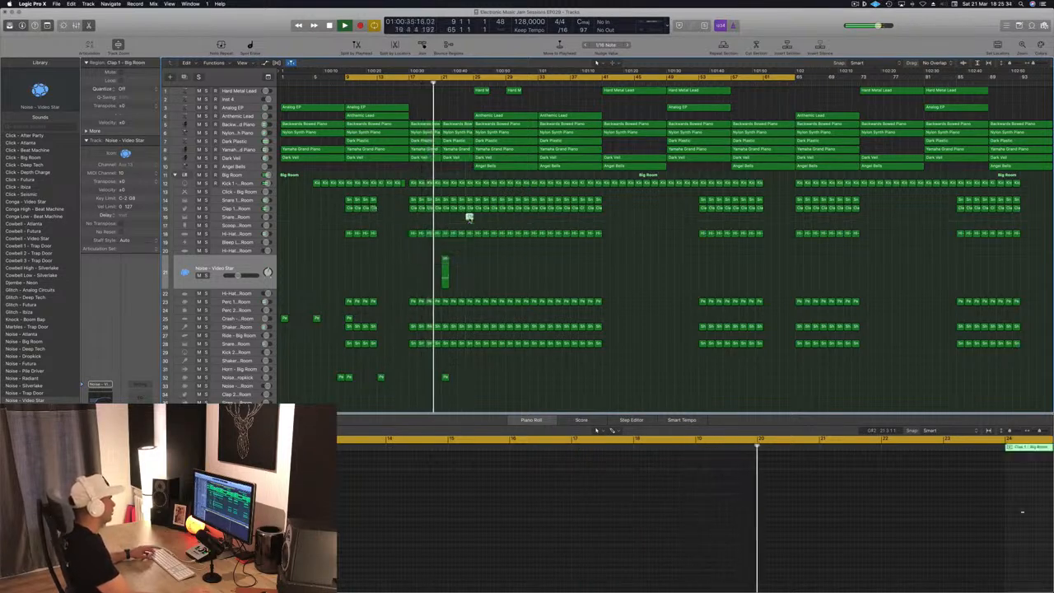
click(469, 219)
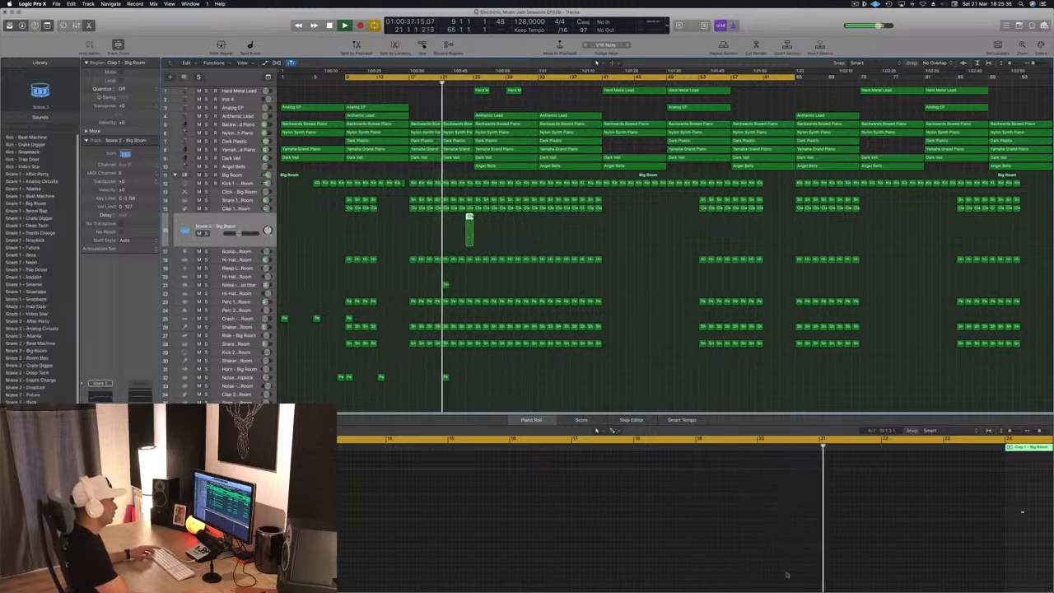
- Rework the copied clap notes into a rapid repeating roll leading into bar 25
scroll(993, 520, down, 2)
scroll(996, 519, right, 4)
drag(911, 507, 879, 519)
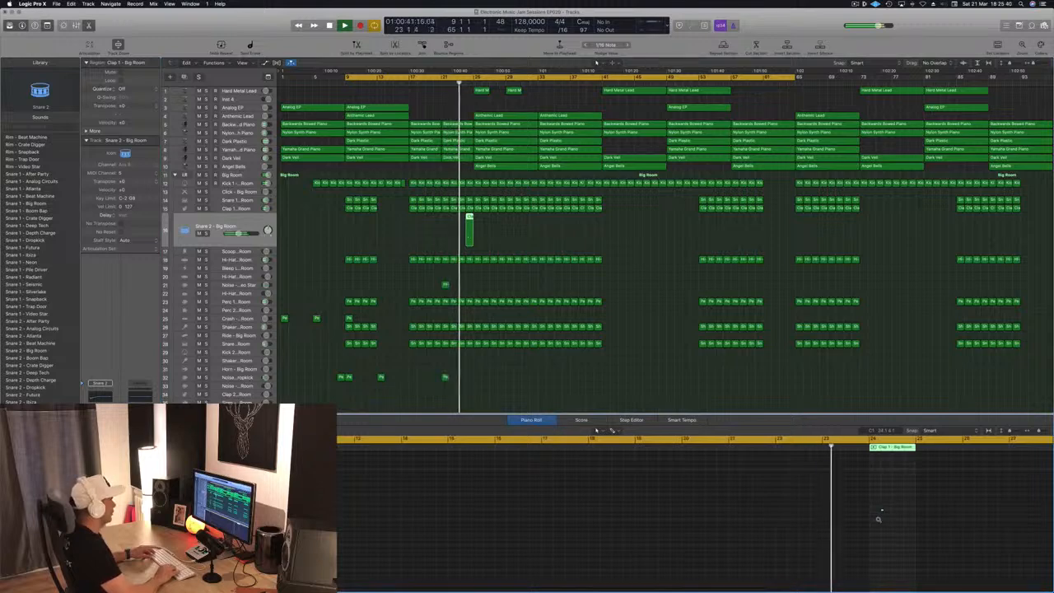
click(879, 520)
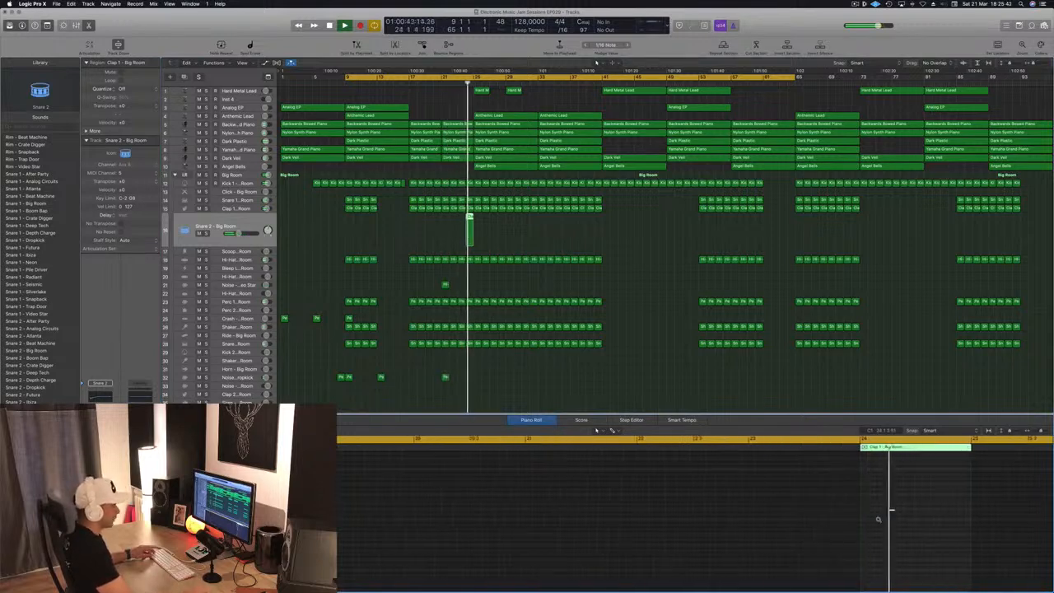
drag(892, 511, 861, 513)
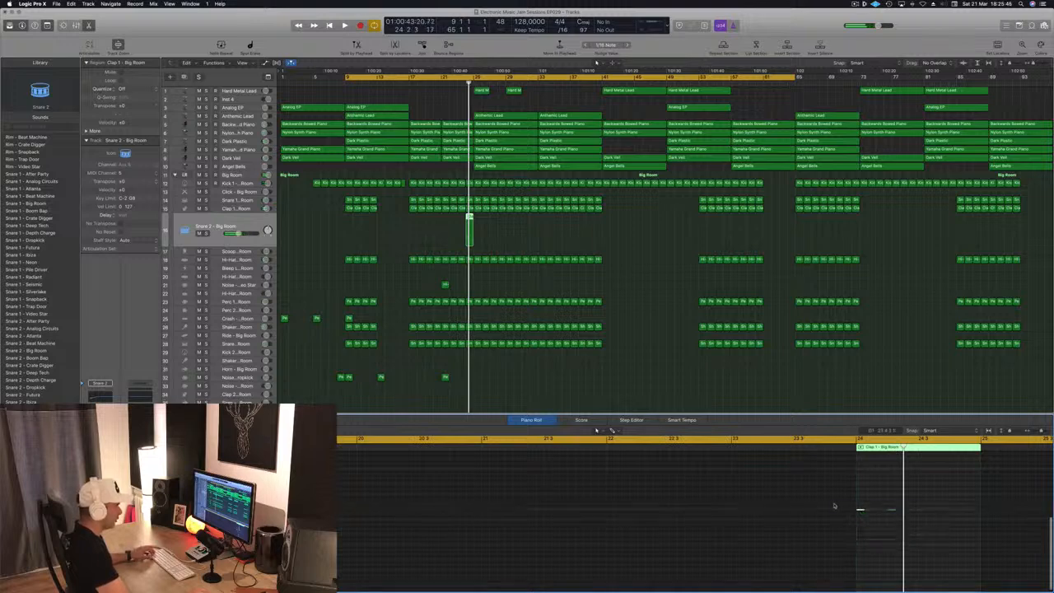
drag(861, 510, 924, 516)
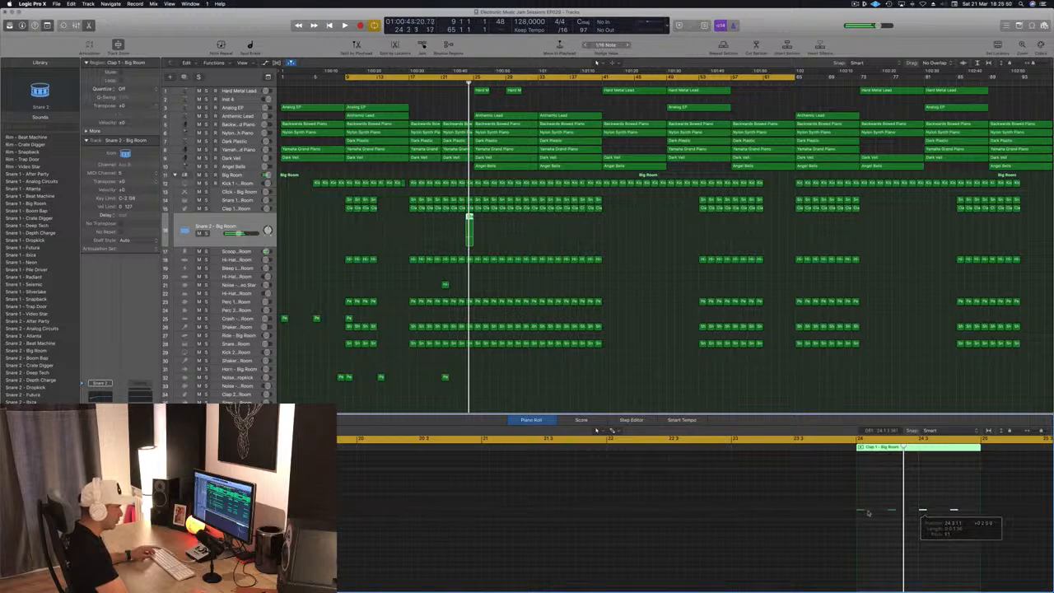
drag(835, 507, 980, 519)
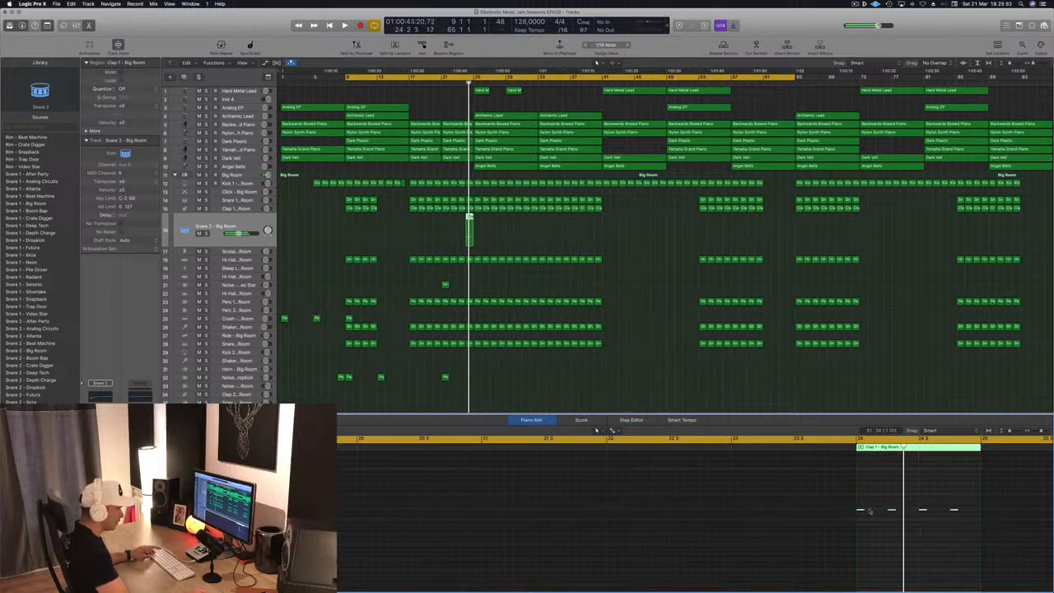
drag(870, 511, 877, 516)
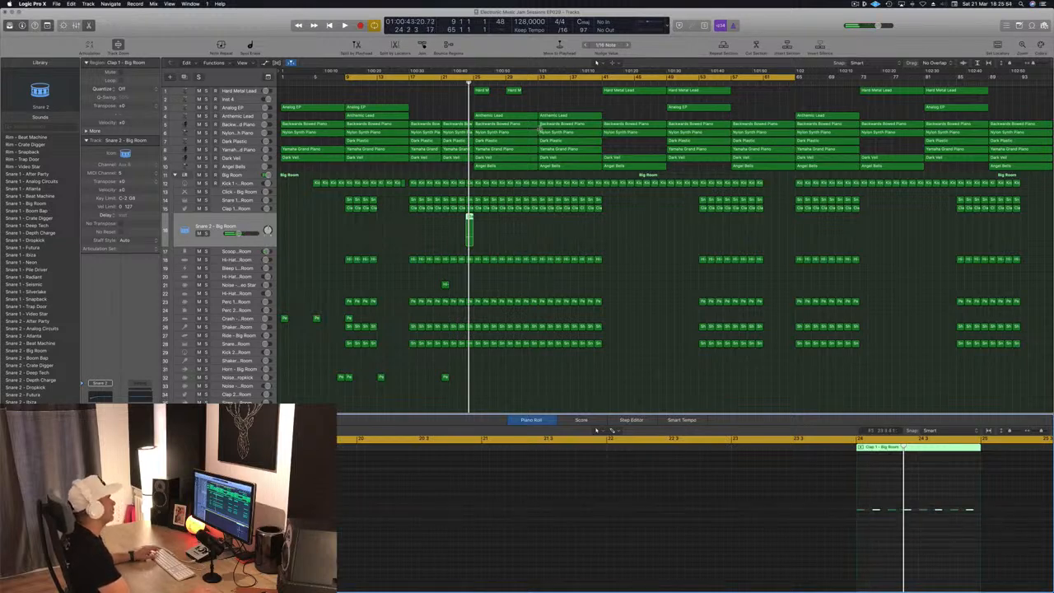
- Play back the new clap roll
key(space)
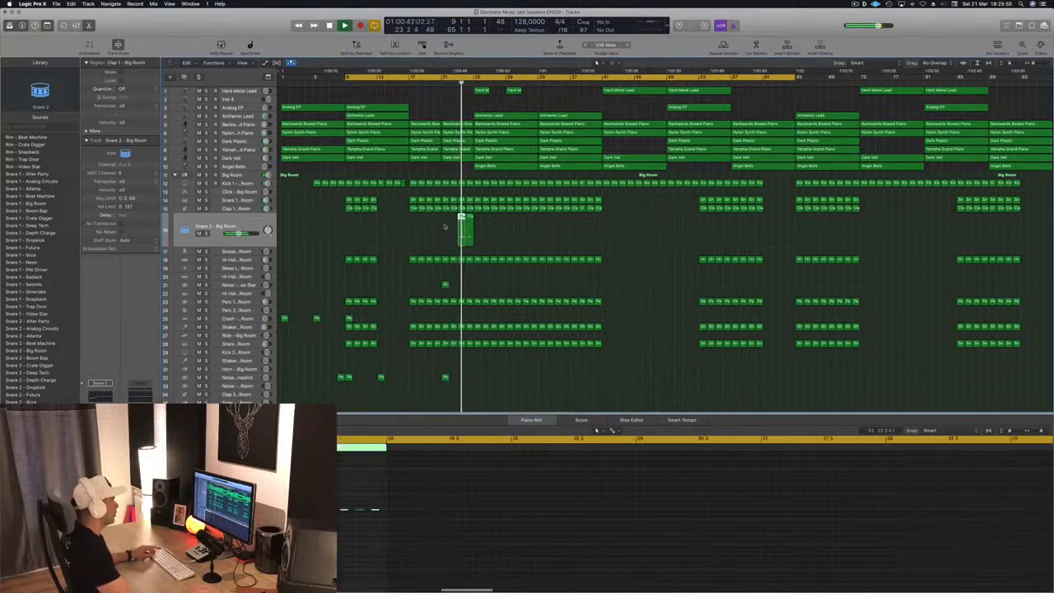
drag(504, 534, 401, 517)
key(space)
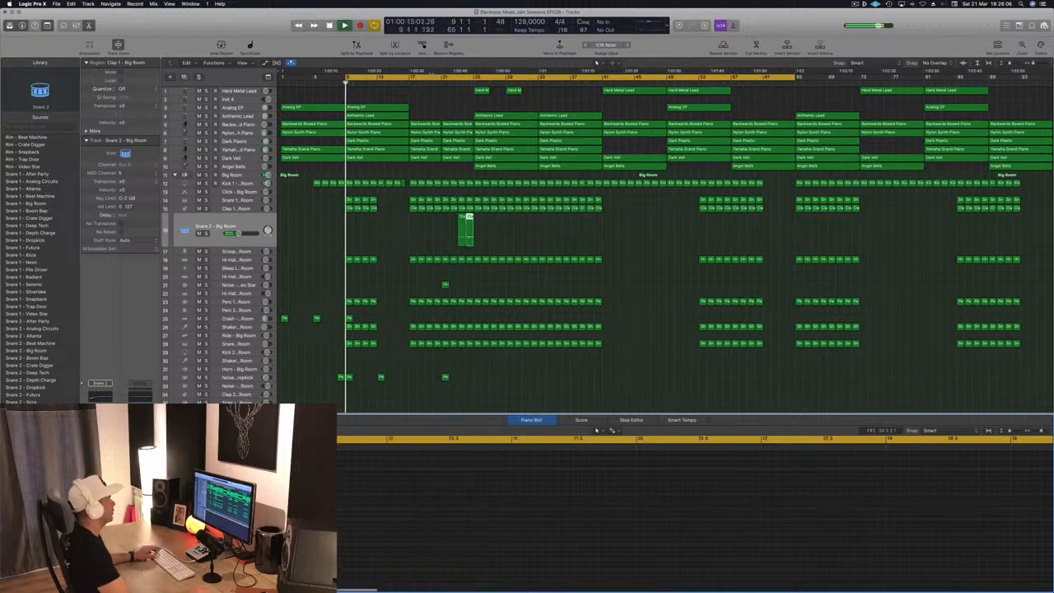
- Set a cycle range from bar 21 to bar 25 and select the clap regions in it
click(443, 82)
click(443, 77)
drag(443, 78, 473, 86)
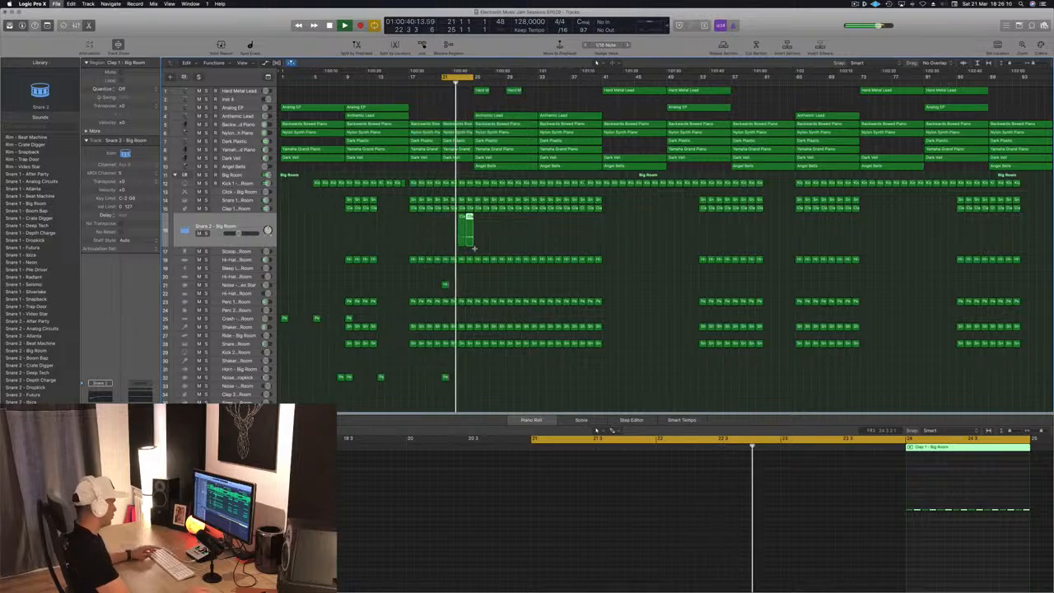
shift+click(462, 233)
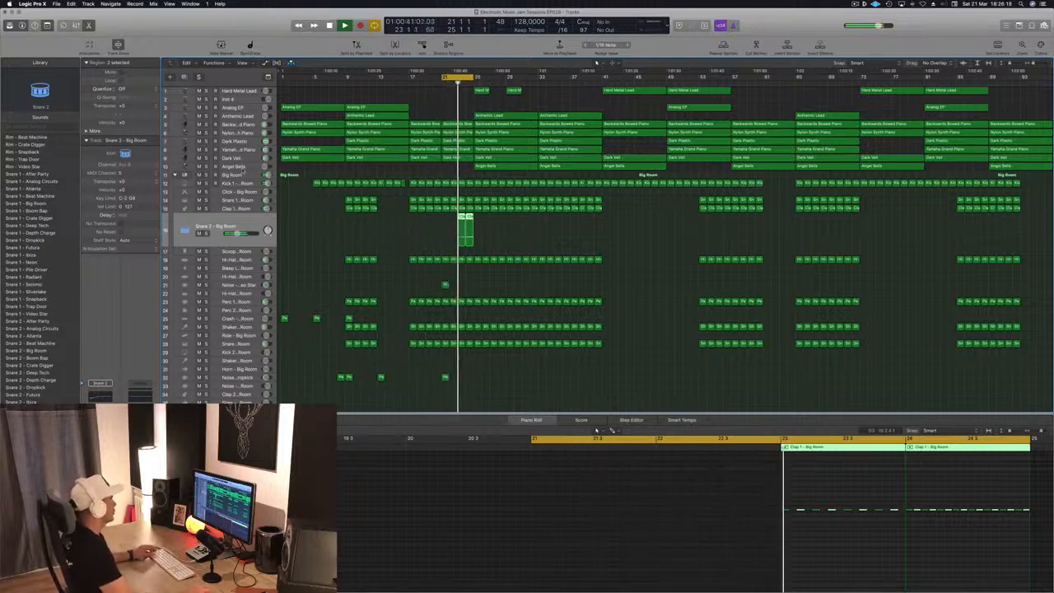
- Briefly solo the Angel Bells track to audition it over an extended cycle range
click(244, 166)
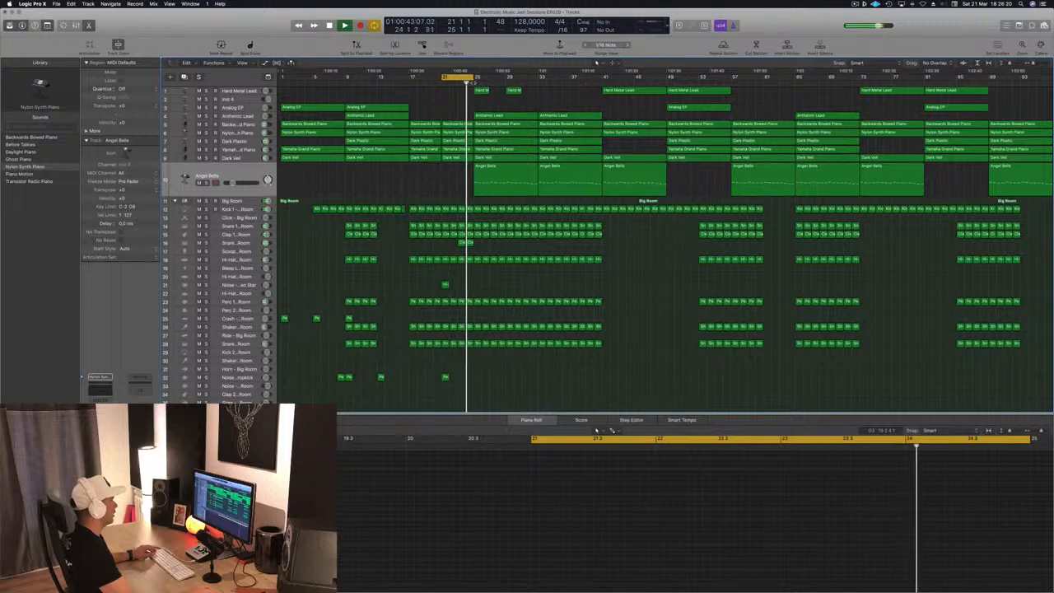
drag(473, 81, 502, 79)
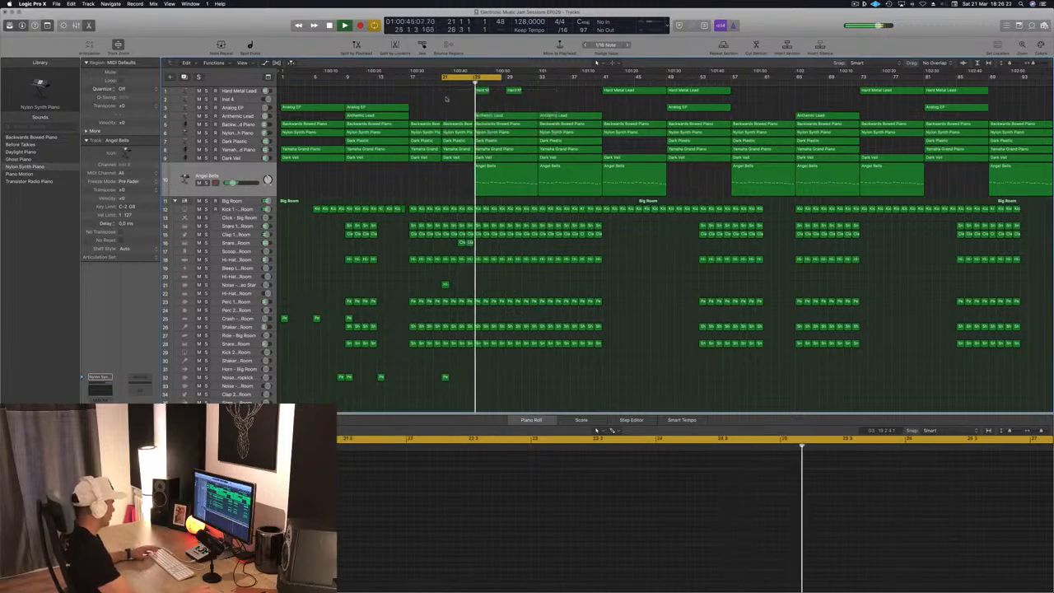
key(super+Right)
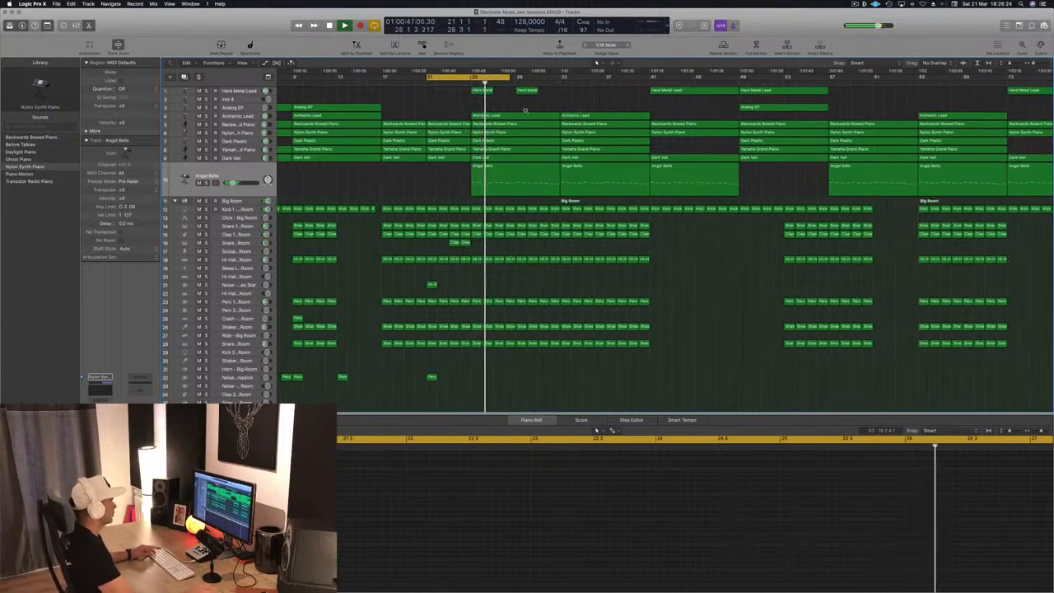
key(super+Left)
key(s)
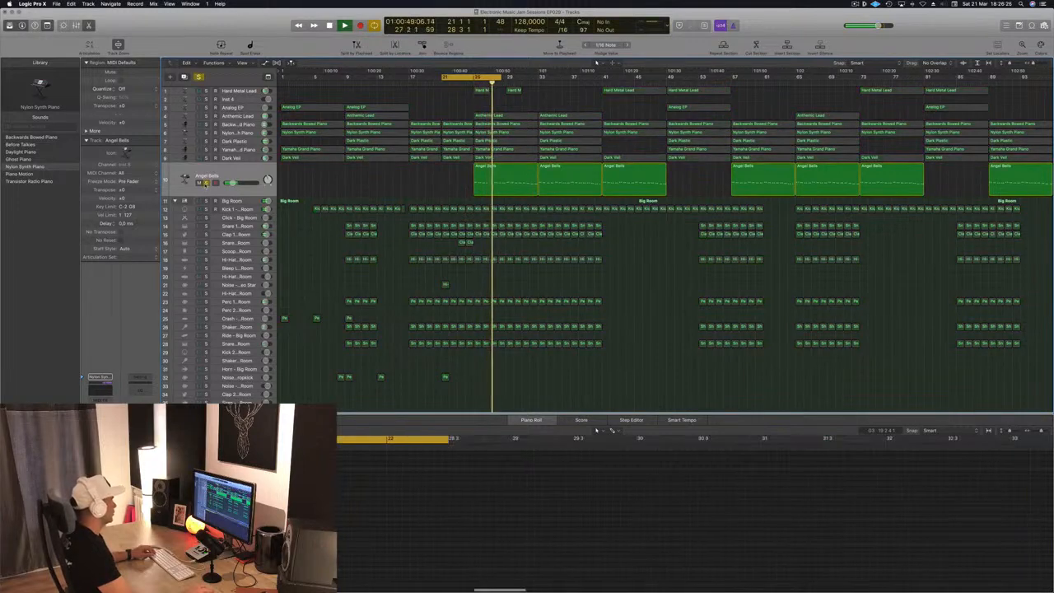
key(s)
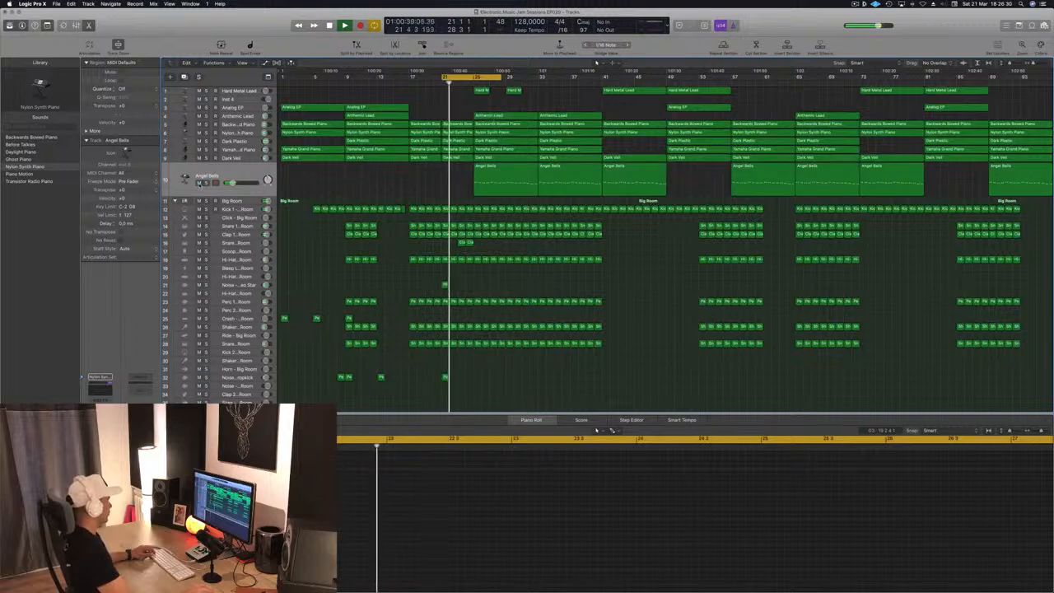
- Move the cycle range to start at bar 25 and toggle mute on the Angel Bells track
drag(481, 77, 514, 78)
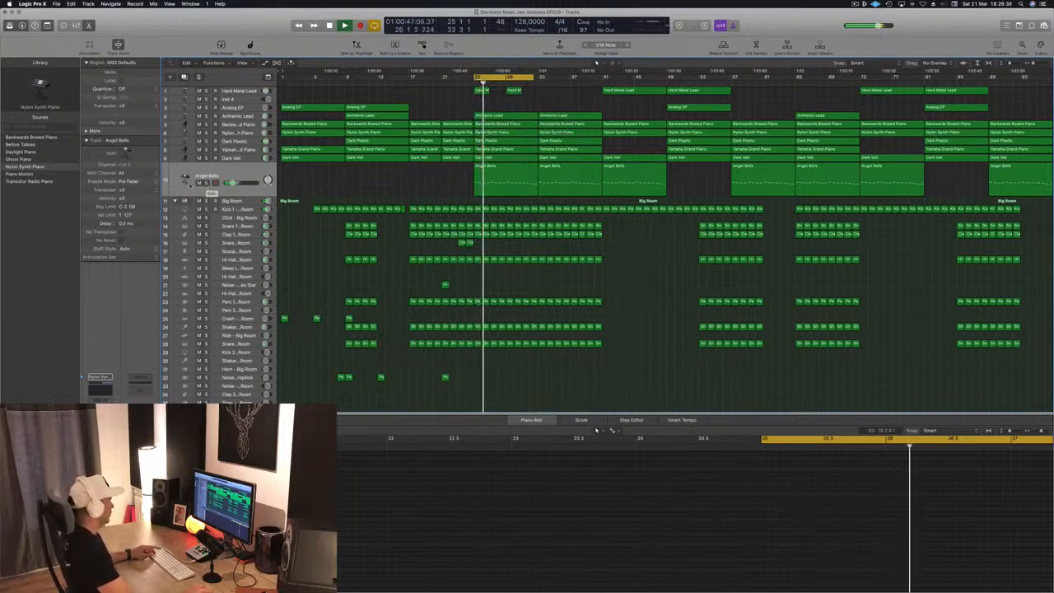
click(198, 182)
key(ctrl+m)
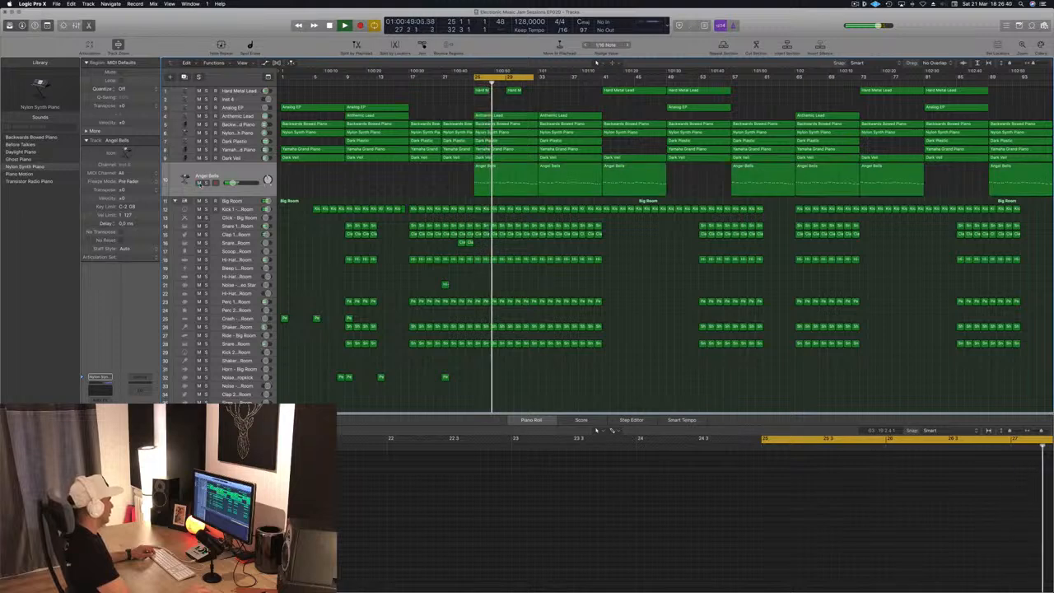
- Briefly solo the Angel Bells track again, then mute it
key(ctrl+s)
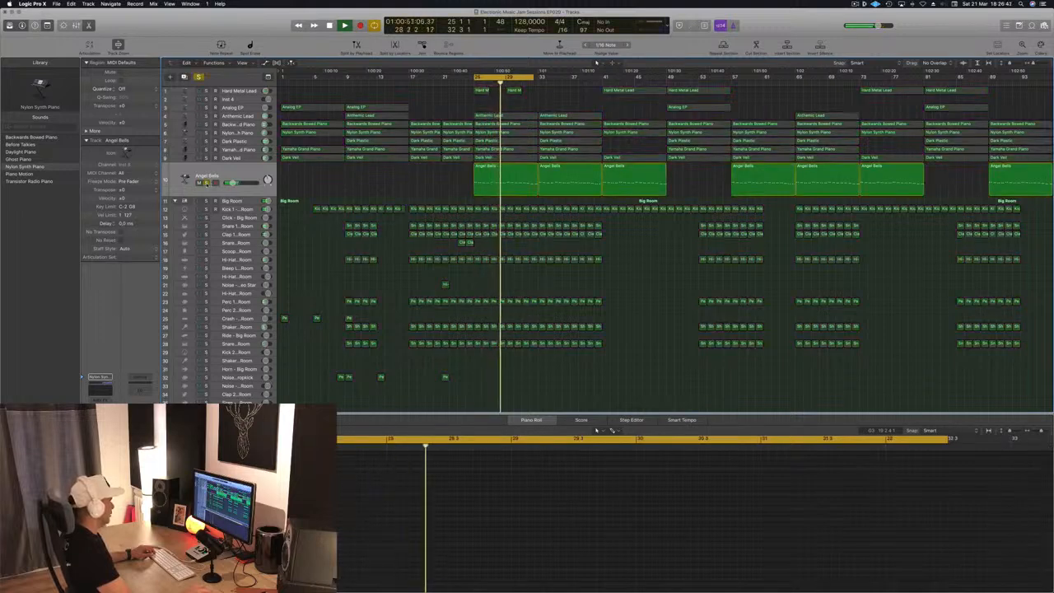
key(ctrl+s)
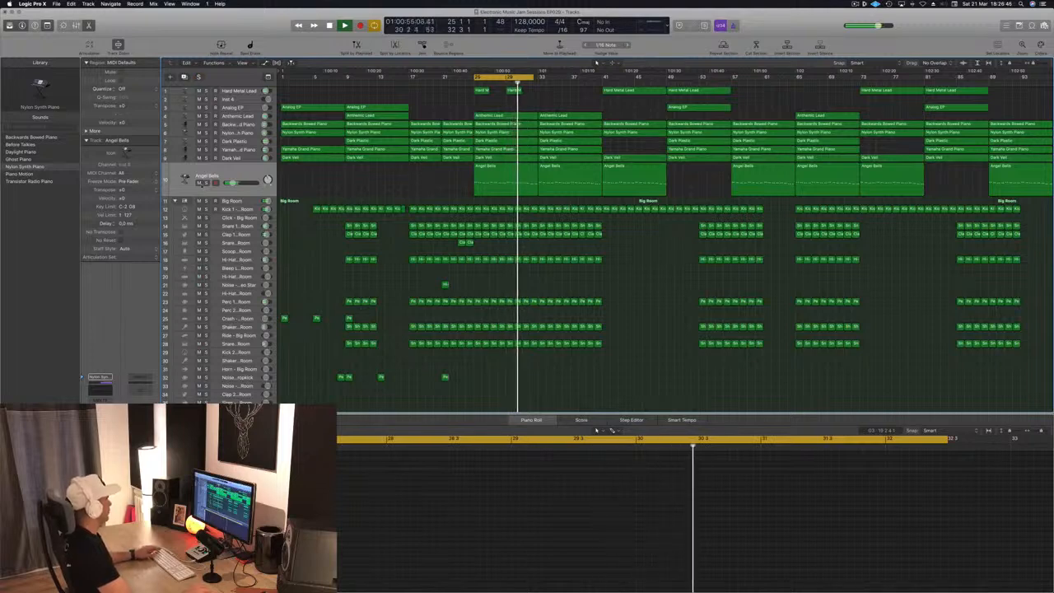
key(ctrl+m)
drag(422, 187, 553, 179)
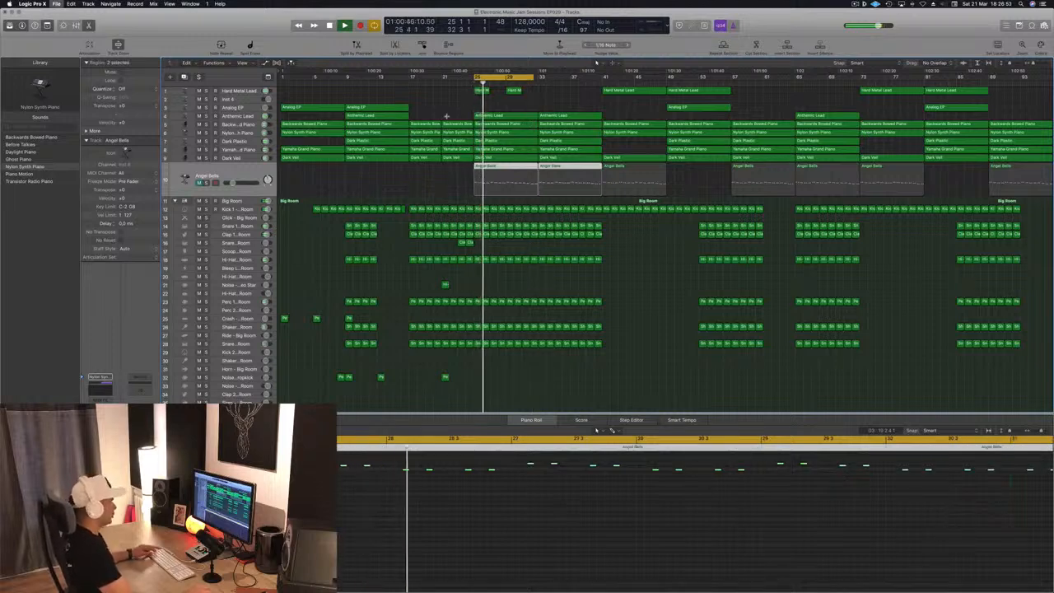
click(431, 192)
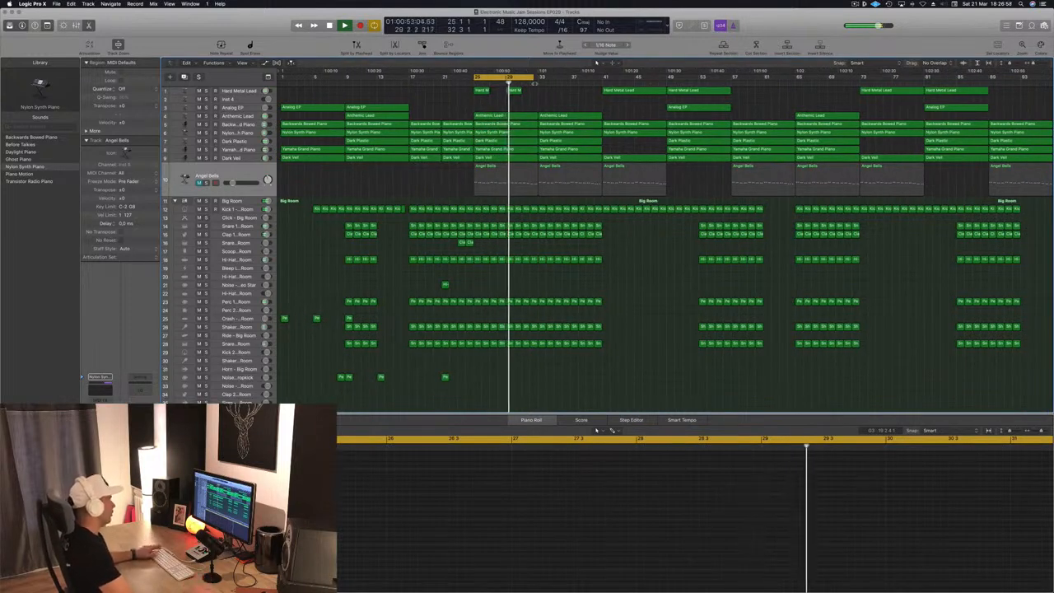
- Extend the cycle range to bar 37 and toggle solo on the Hard Metal Lead track
drag(534, 79, 567, 80)
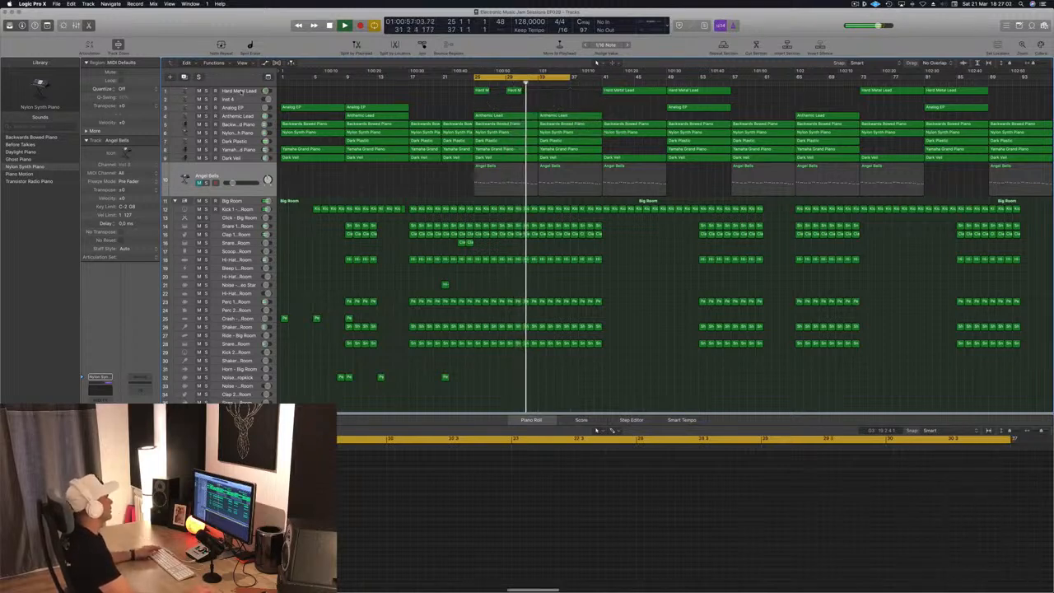
click(239, 91)
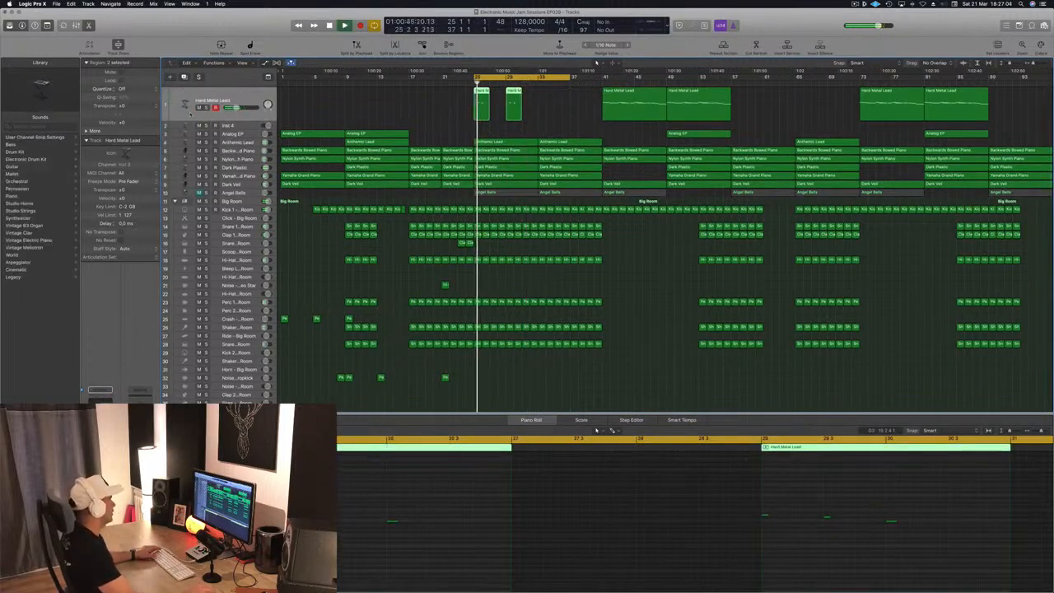
click(207, 107)
click(207, 108)
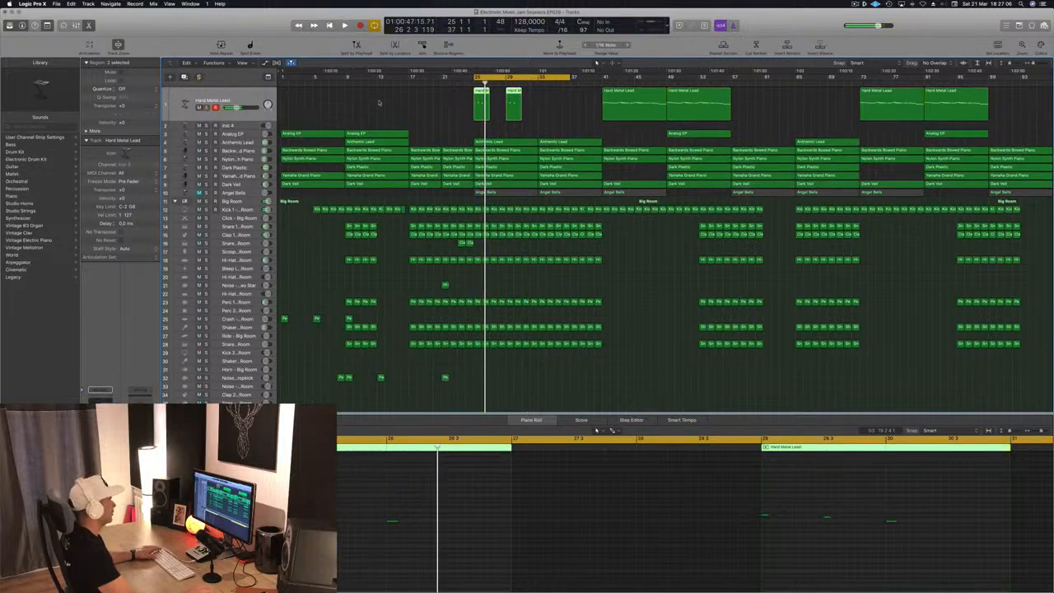
click(385, 104)
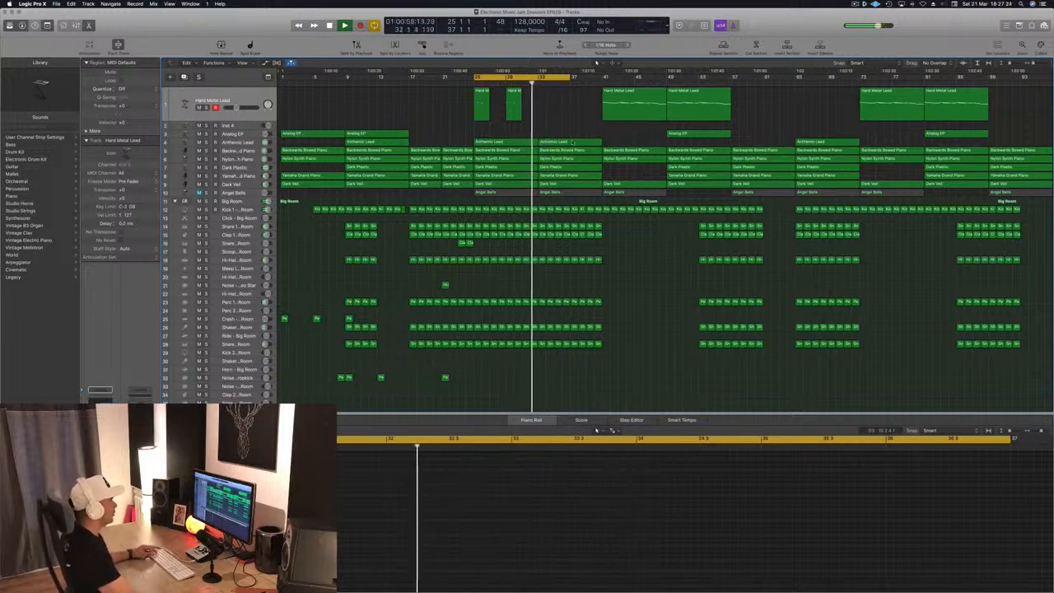
- Try copying the Hard Metal Lead region from bar 41 to bar 33, then delete the copy
click(610, 114)
drag(612, 106, 546, 98)
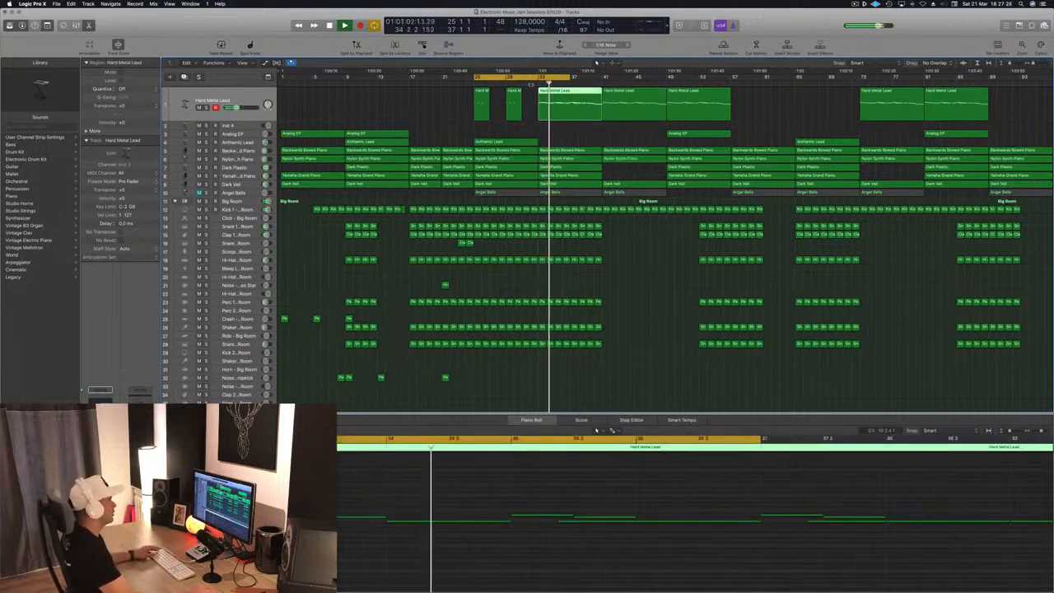
click(564, 137)
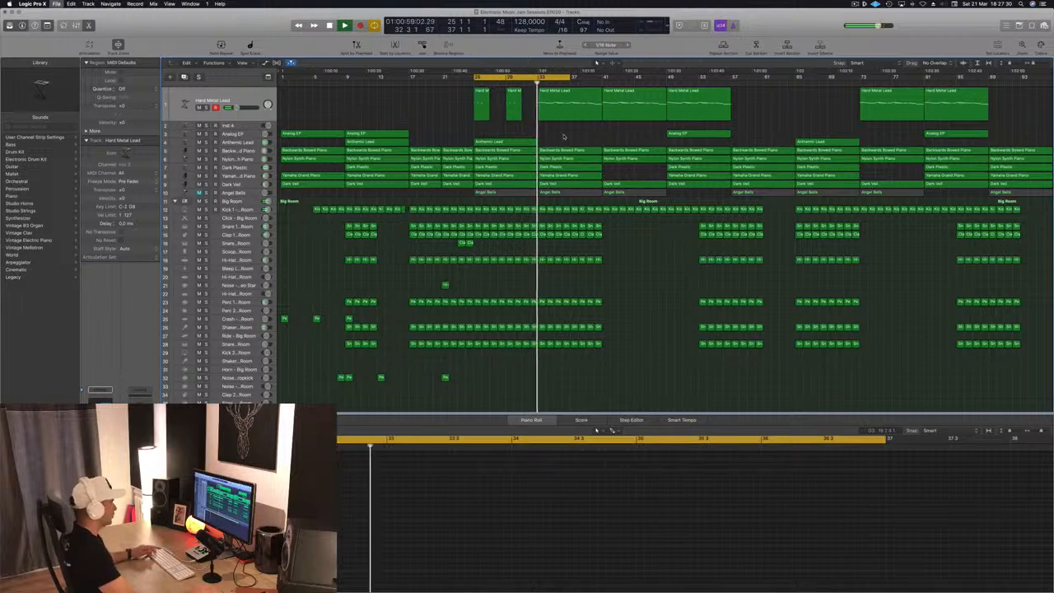
click(562, 115)
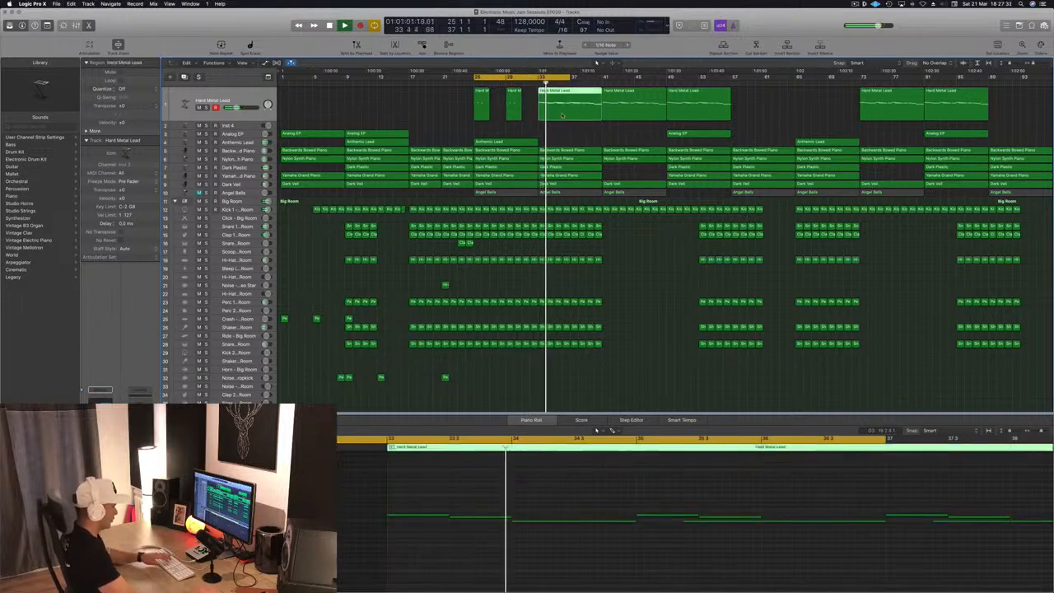
key(Delete)
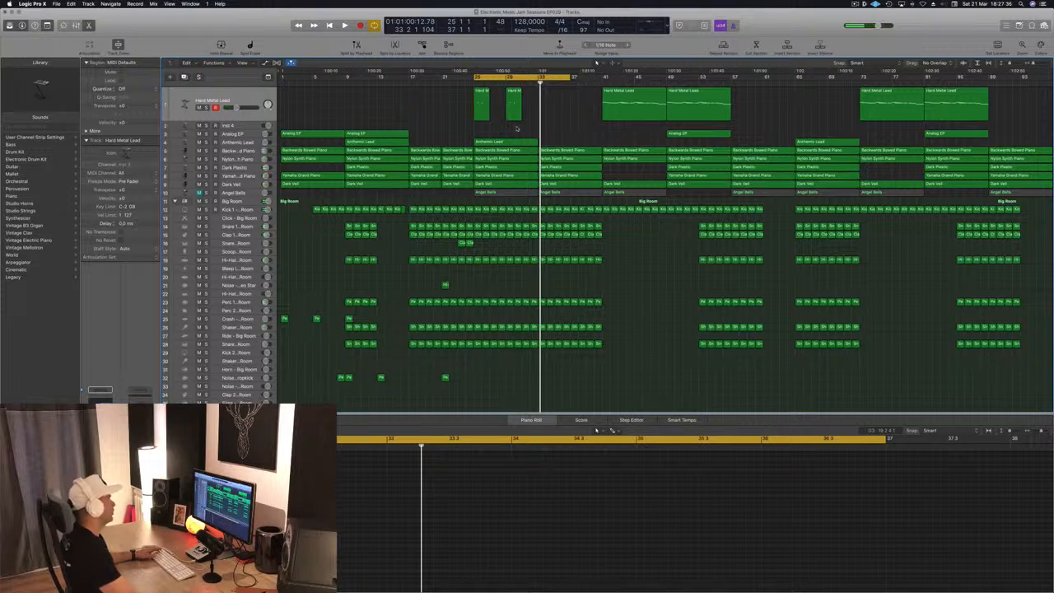
- Move the cycle range to bars 33 to 45 and start playback
drag(548, 77, 612, 124)
key(space)
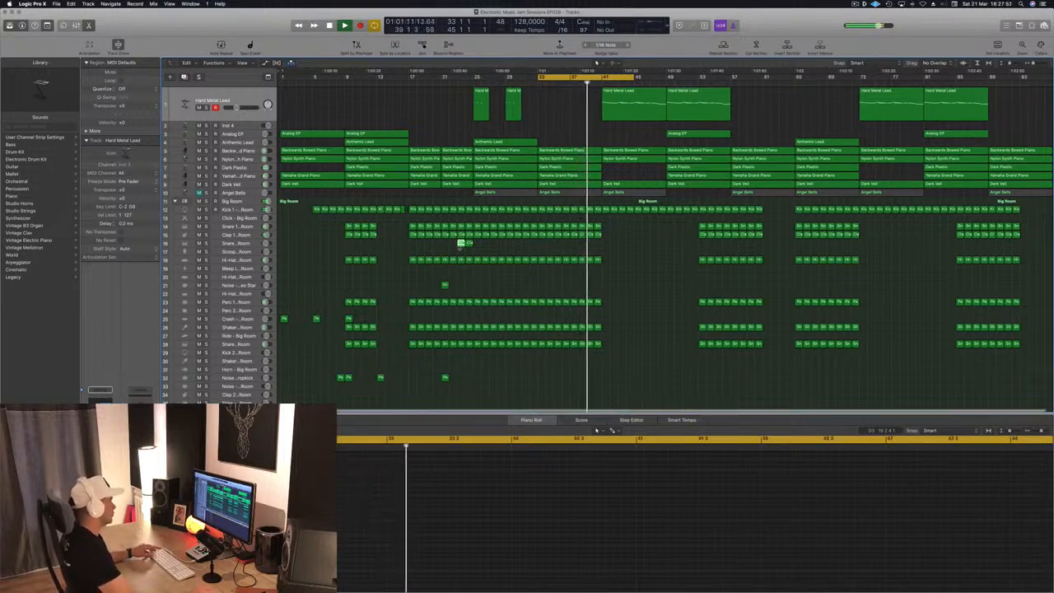
- Copy the clap roll region to just before bar 41
click(464, 243)
drag(464, 243, 593, 244)
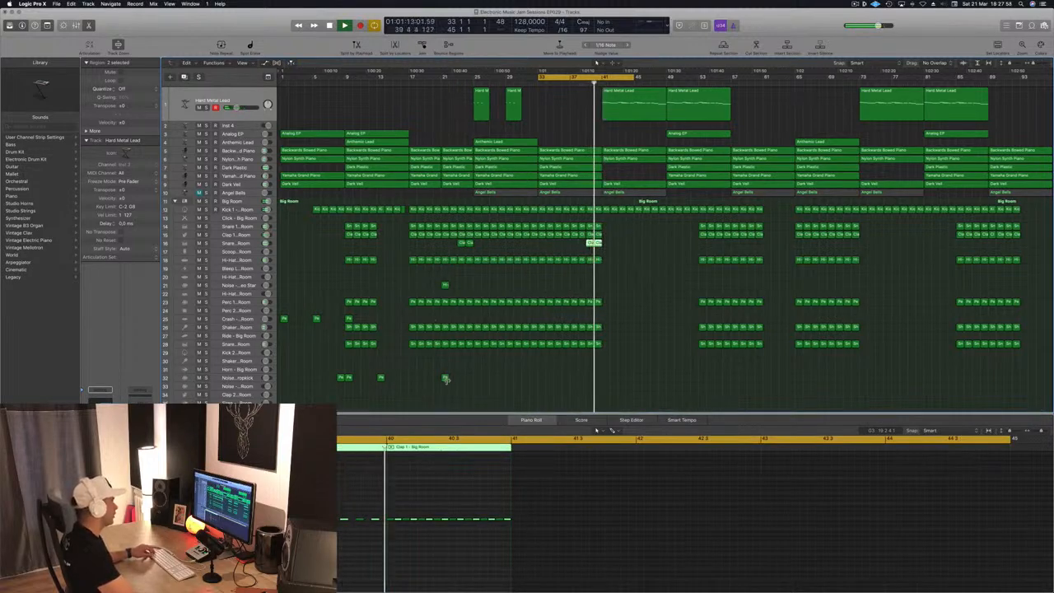
- Copy the noise sweep region to just before bar 41 and select its Noise - Video Star track
click(445, 285)
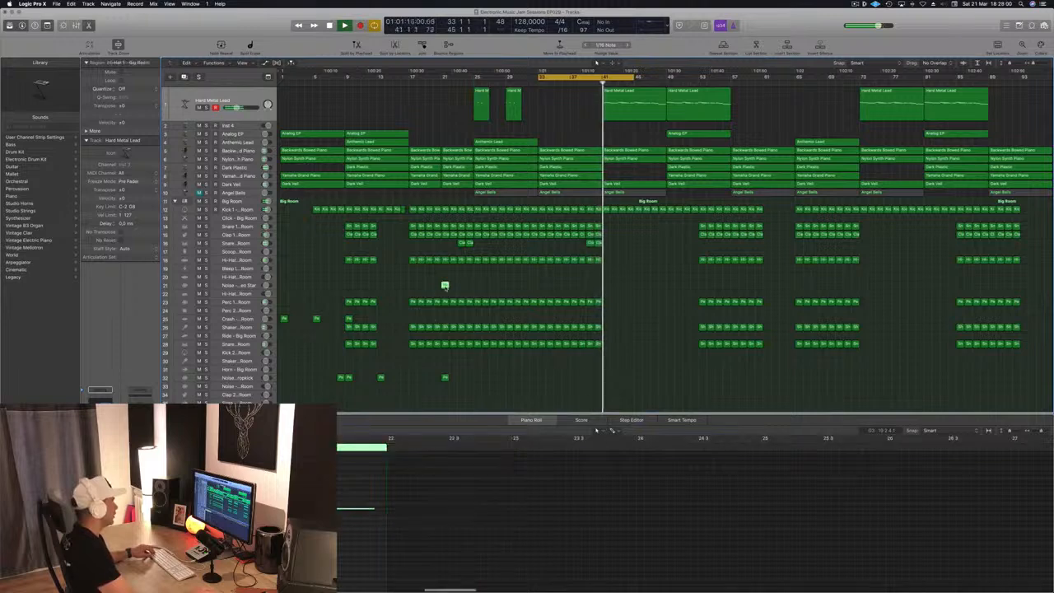
drag(444, 285, 606, 287)
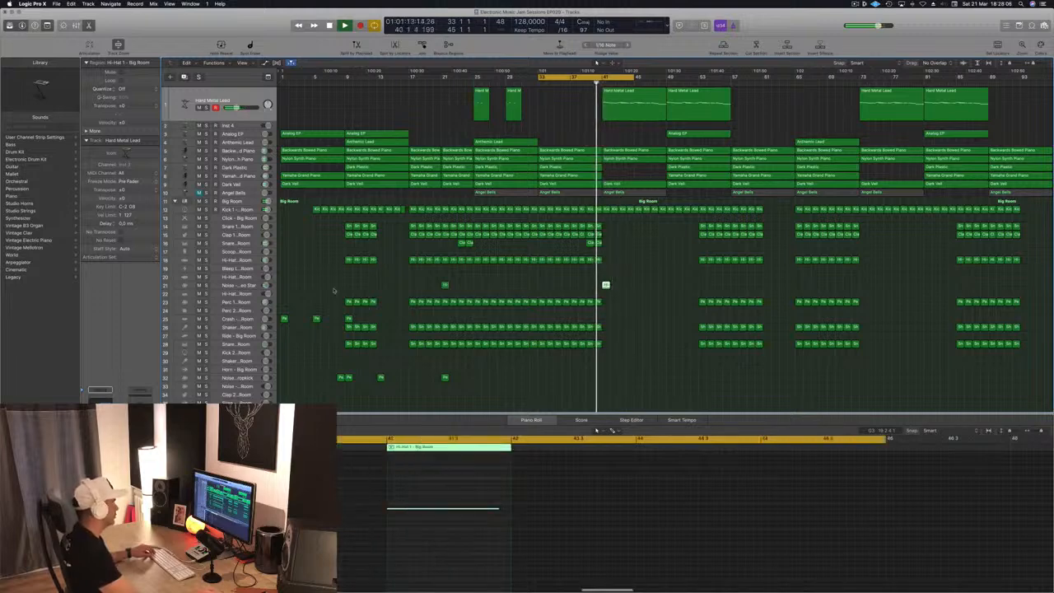
click(247, 285)
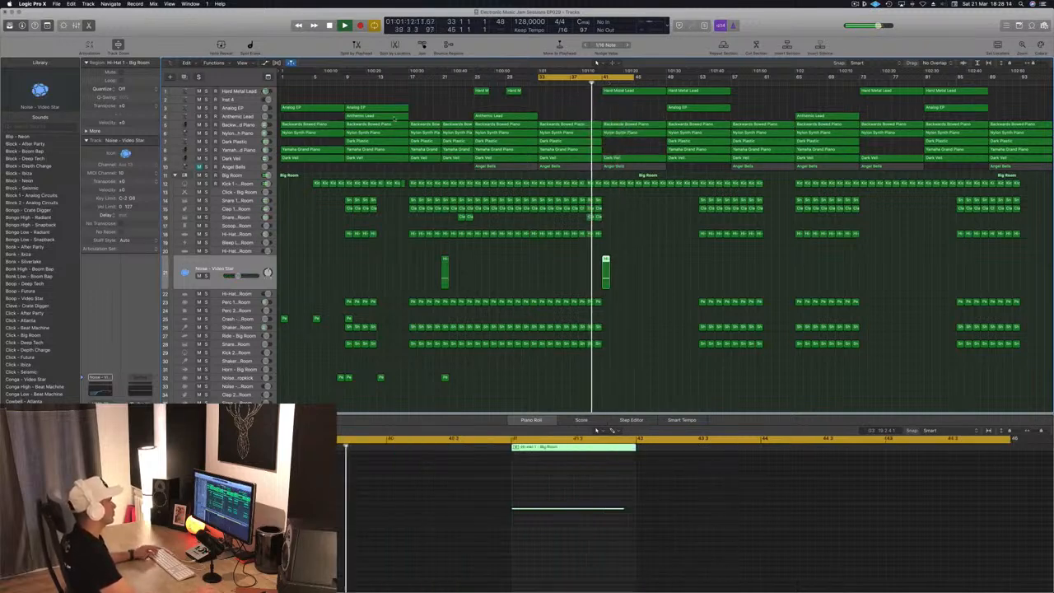
- Delete the Backwards Bowed Piano region at bar 41
click(645, 126)
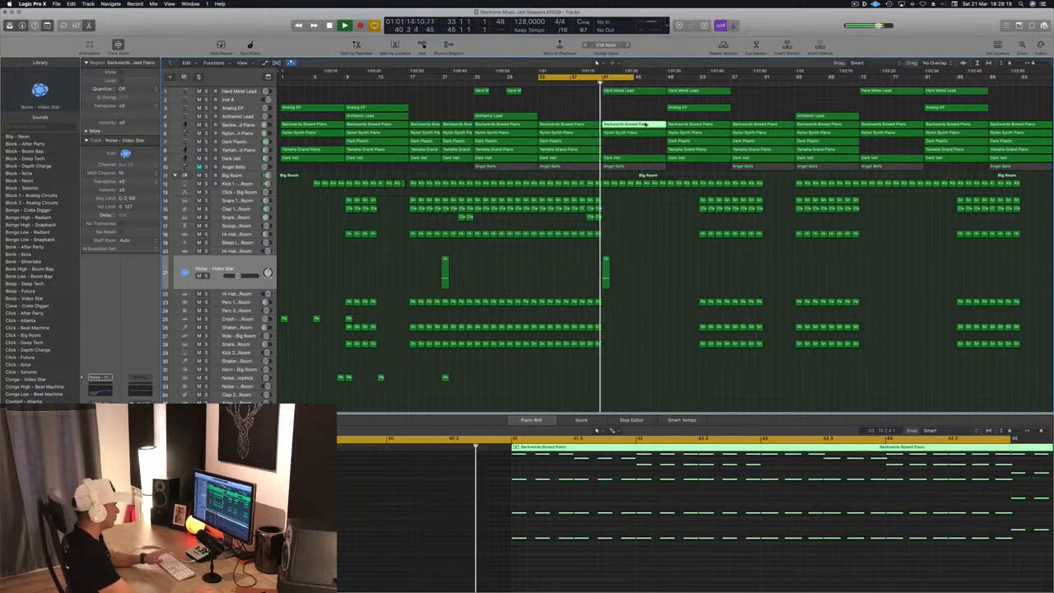
key(Delete)
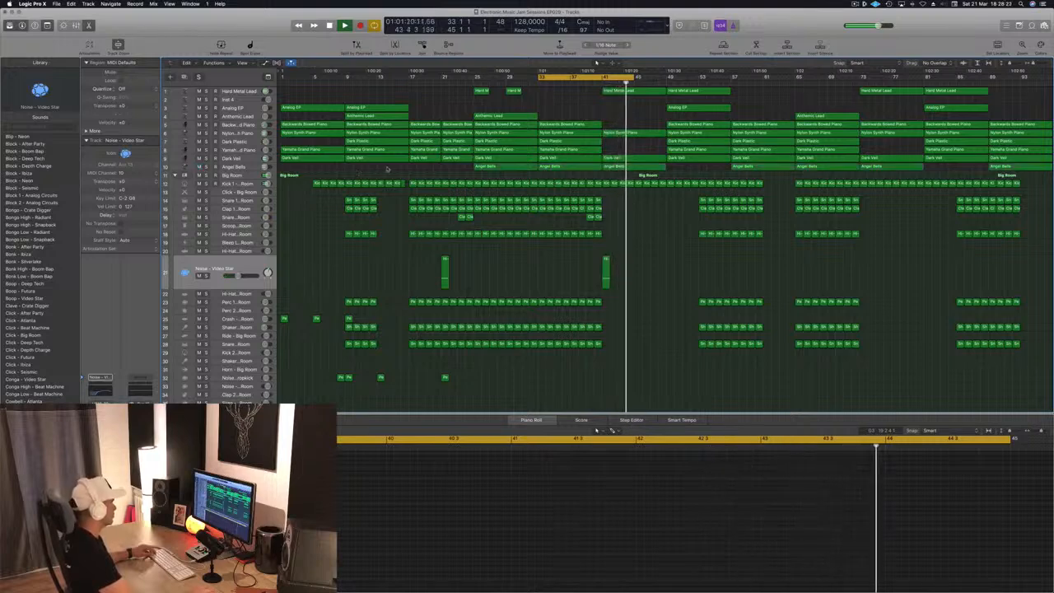
- Delete the Angel Bells track together with its regions
click(247, 168)
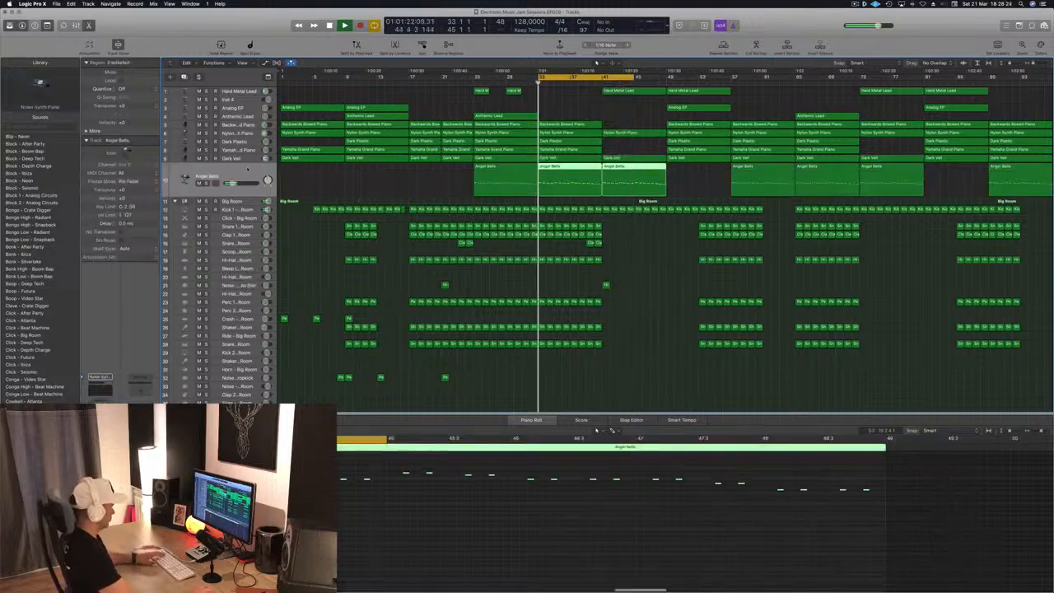
key(Delete)
key(Delete)
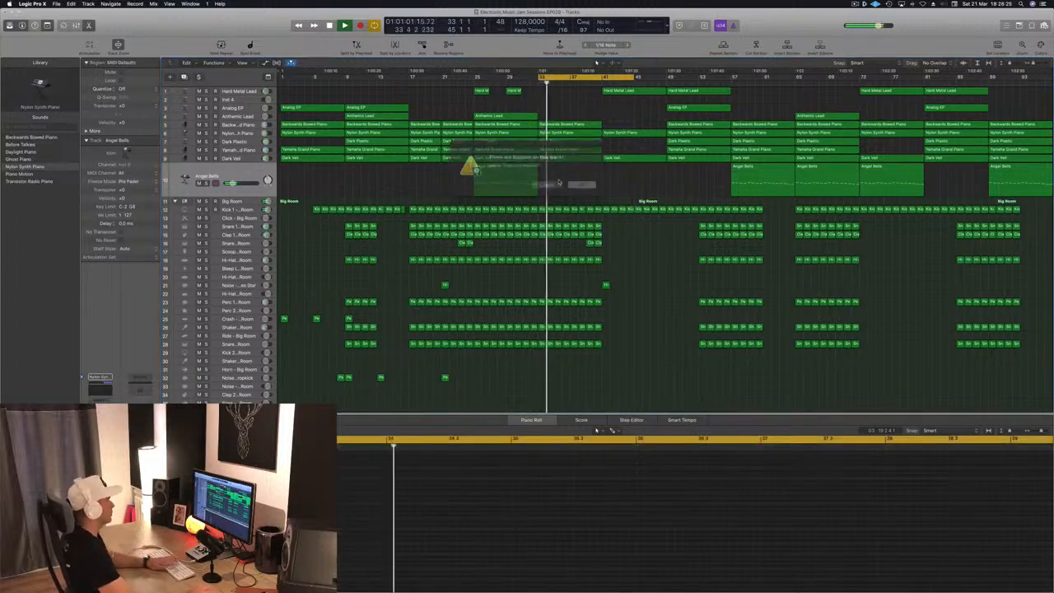
click(581, 185)
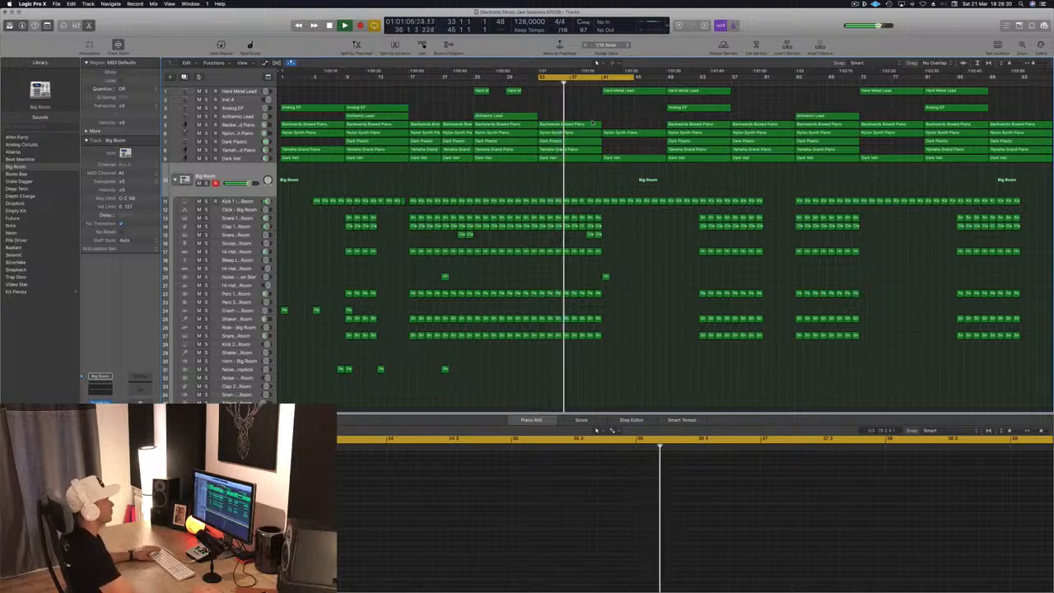
- Move the Hard Metal Lead region at bar 41 onto the Inst 4 track and delete that track
click(626, 91)
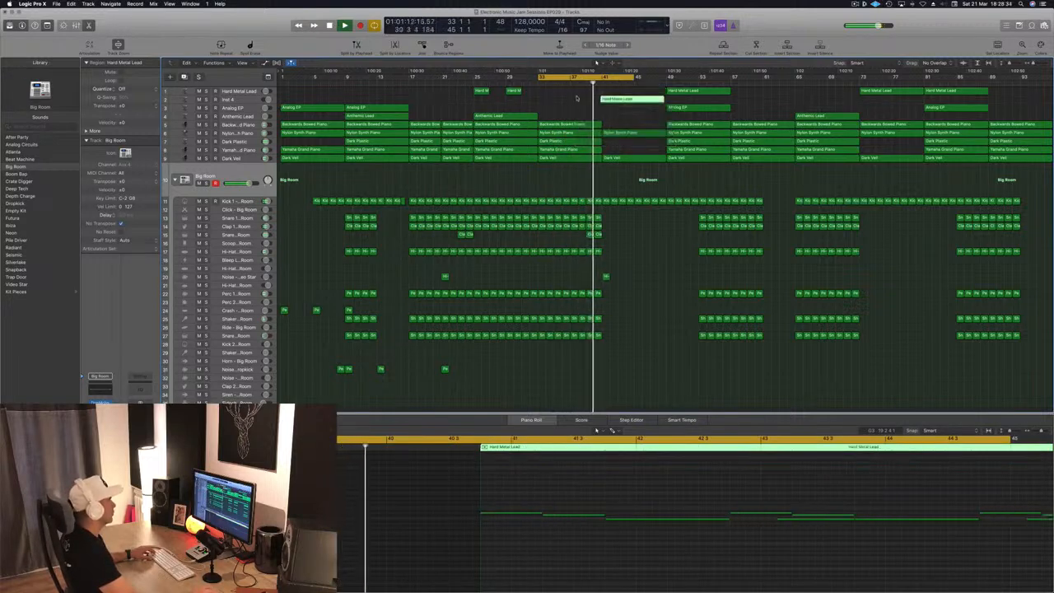
drag(636, 91, 636, 100)
click(232, 99)
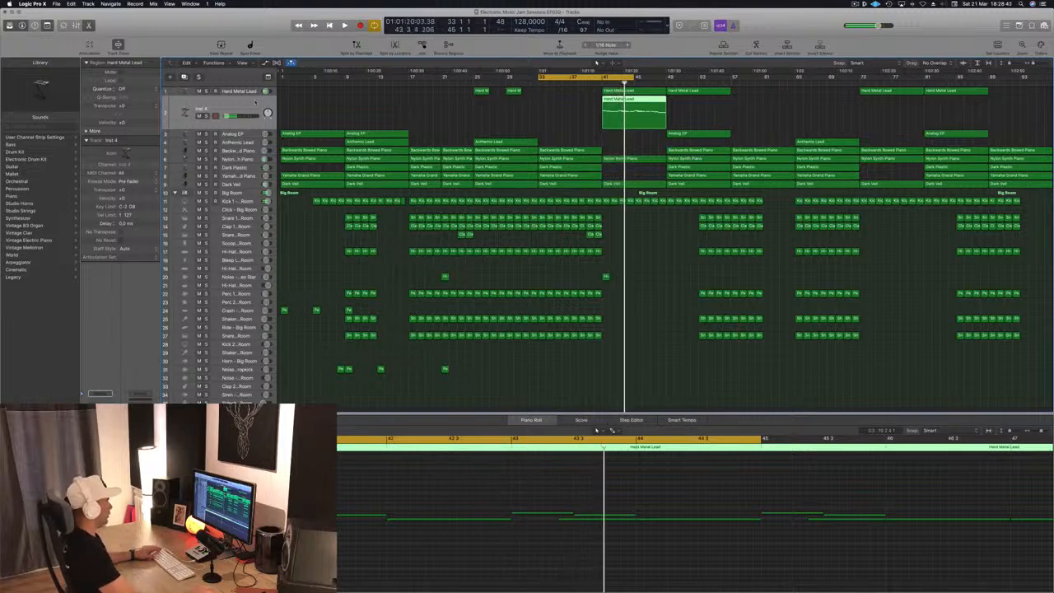
key(Delete)
key(Delete)
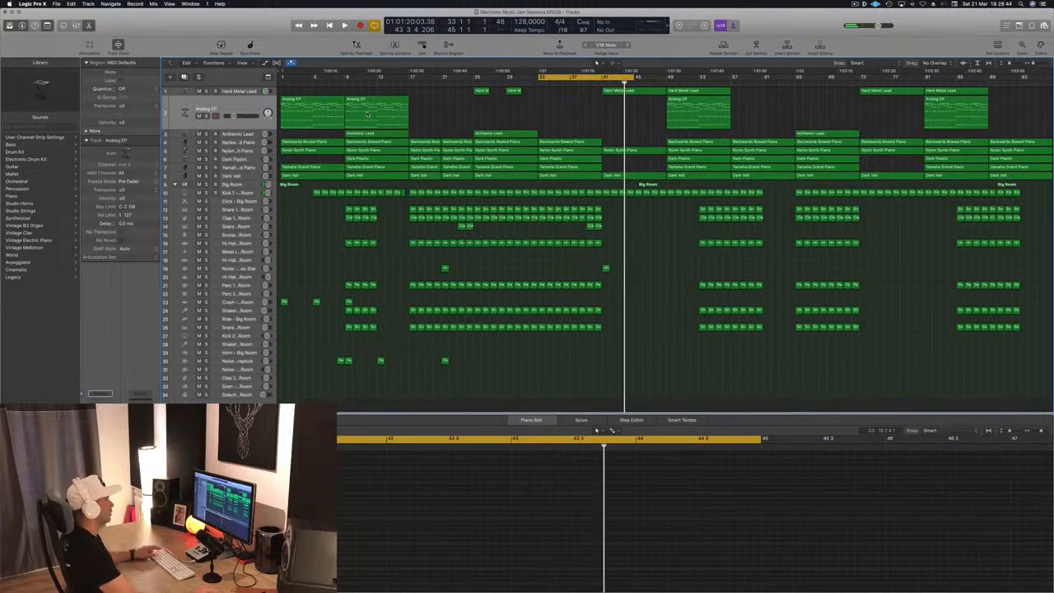
- Start playback and set the cycle range to bars 25 to 33
key(space)
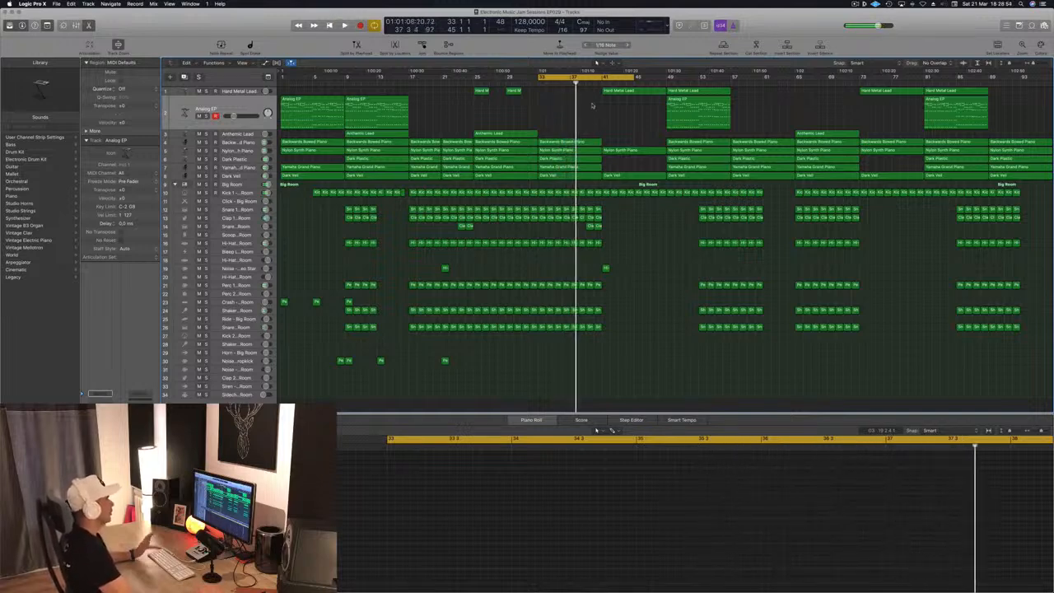
drag(633, 76, 604, 84)
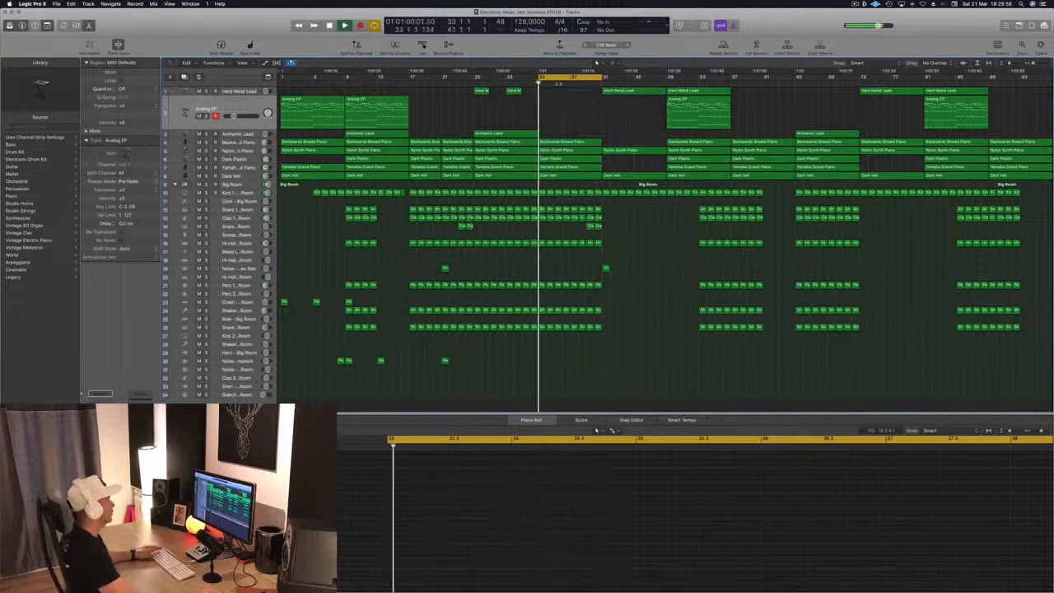
drag(540, 79, 475, 86)
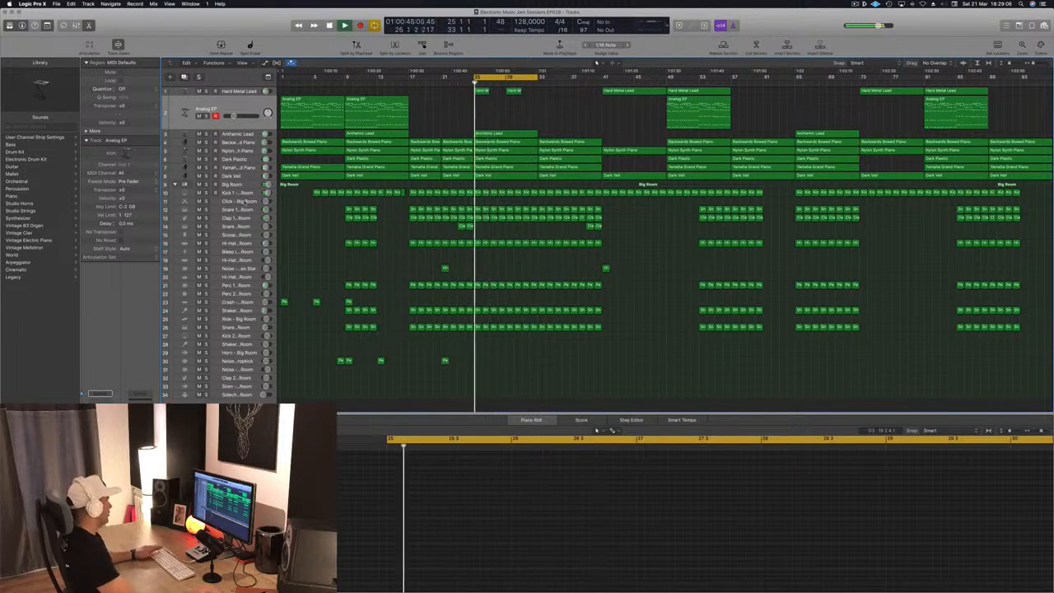
- Open the Kick 1 - Big Room track and solo it
click(207, 191)
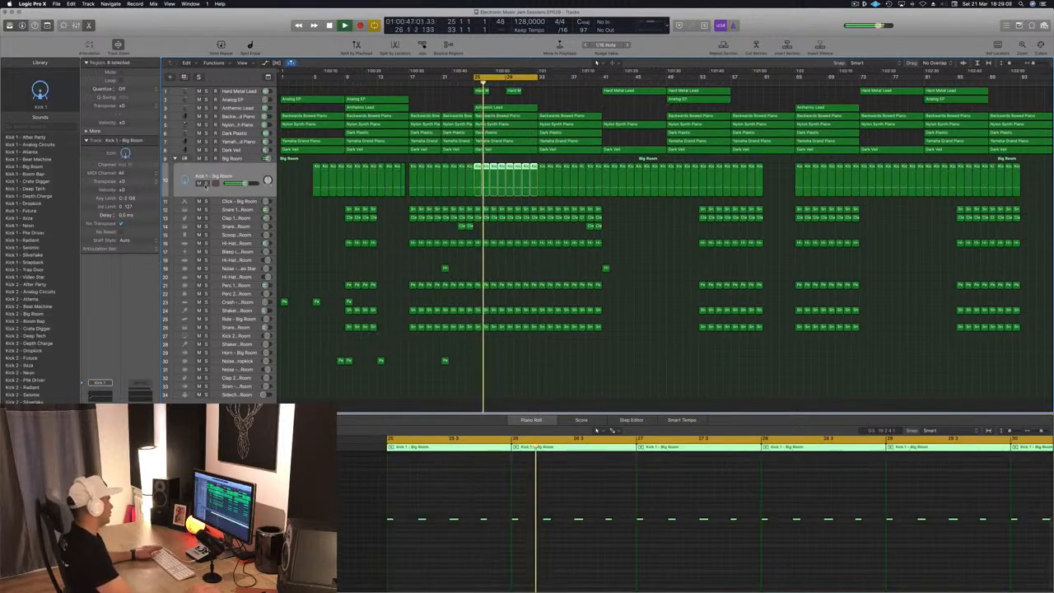
click(205, 183)
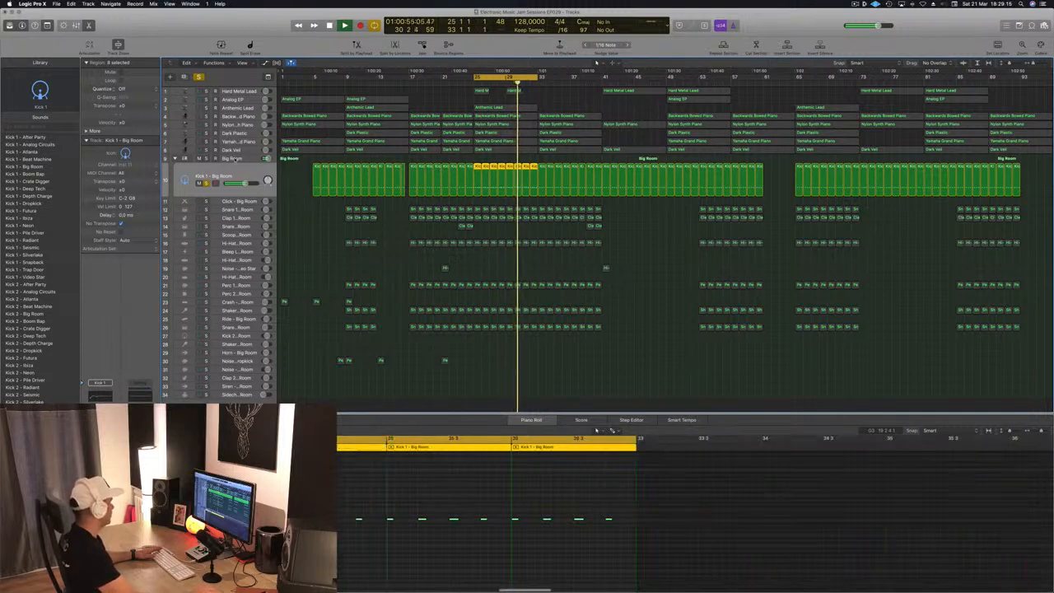
- Open the Big Room folder's Multipressor and Compressor plug-in windows
click(235, 157)
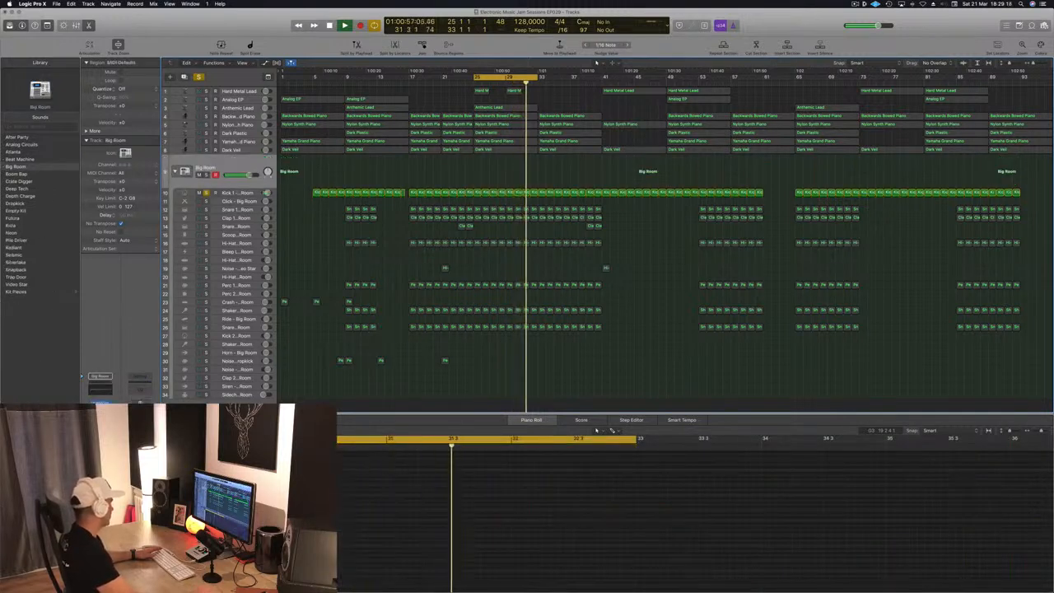
key(v)
drag(151, 20, 807, 238)
click(140, 402)
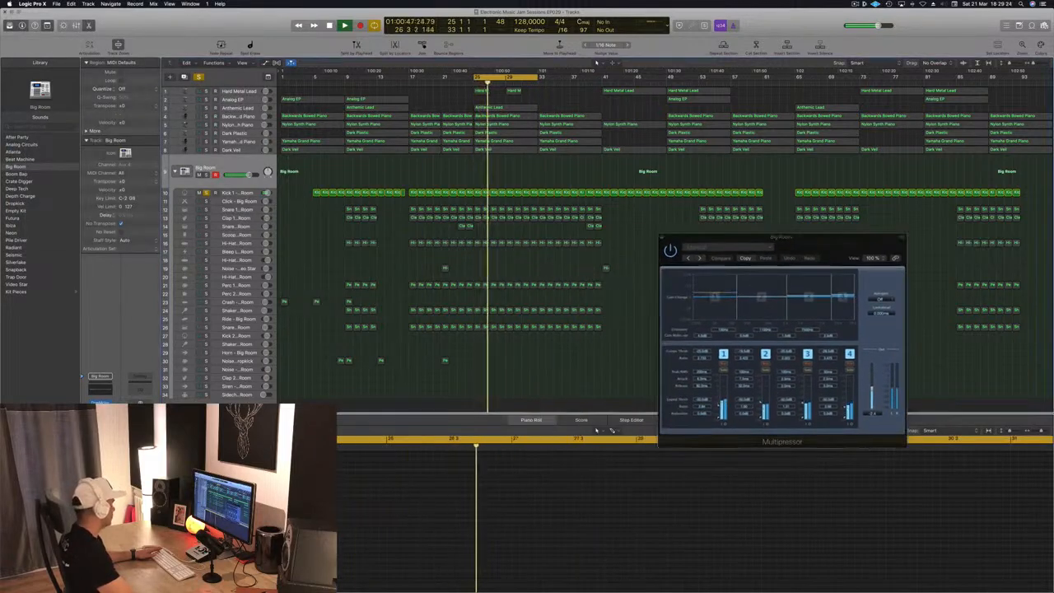
- Lower the Compressor threshold to about -11 dB and reposition its window
mouse_move(93, 211)
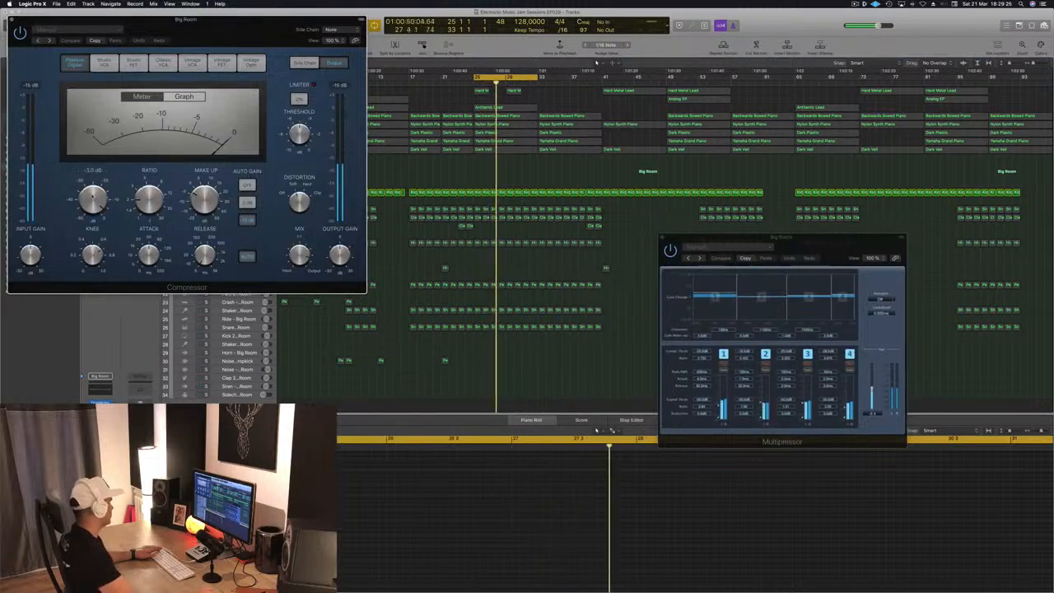
drag(93, 211, 96, 220)
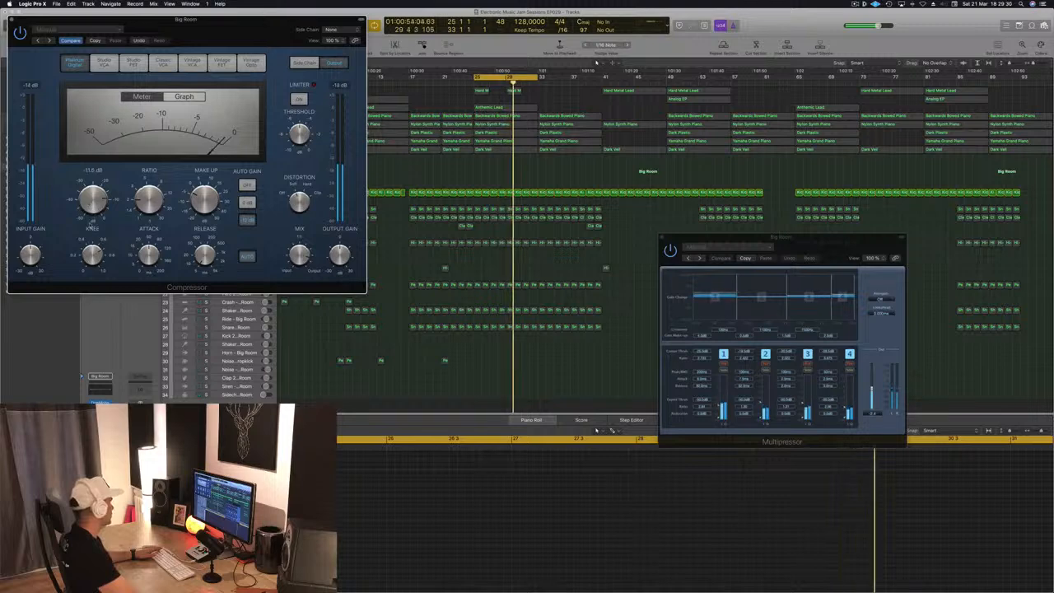
drag(230, 52, 842, 168)
click(206, 175)
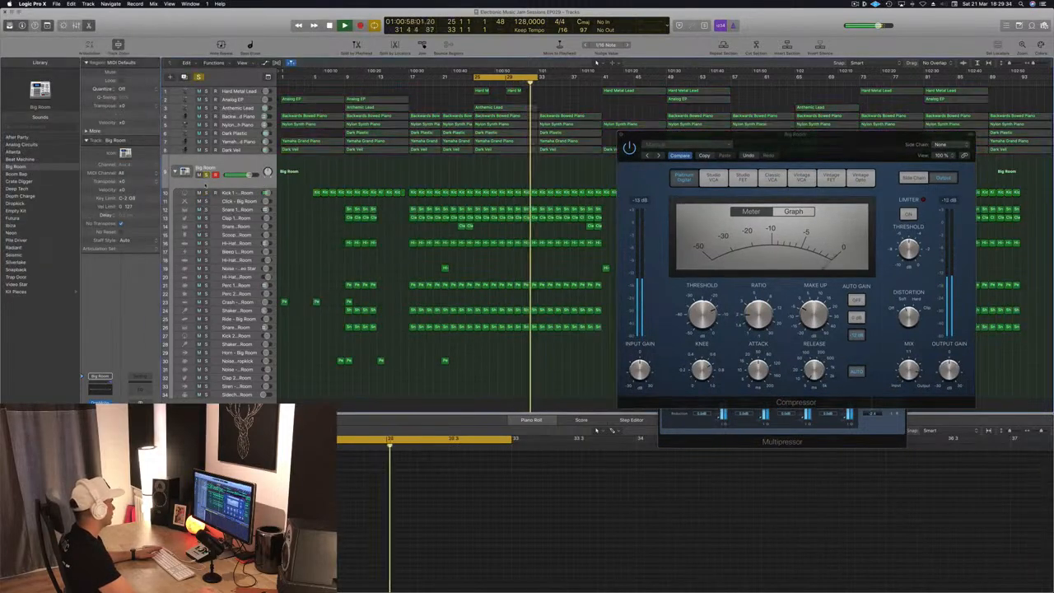
- Move the Big Room Compressor window aside and close it
drag(706, 145, 576, 157)
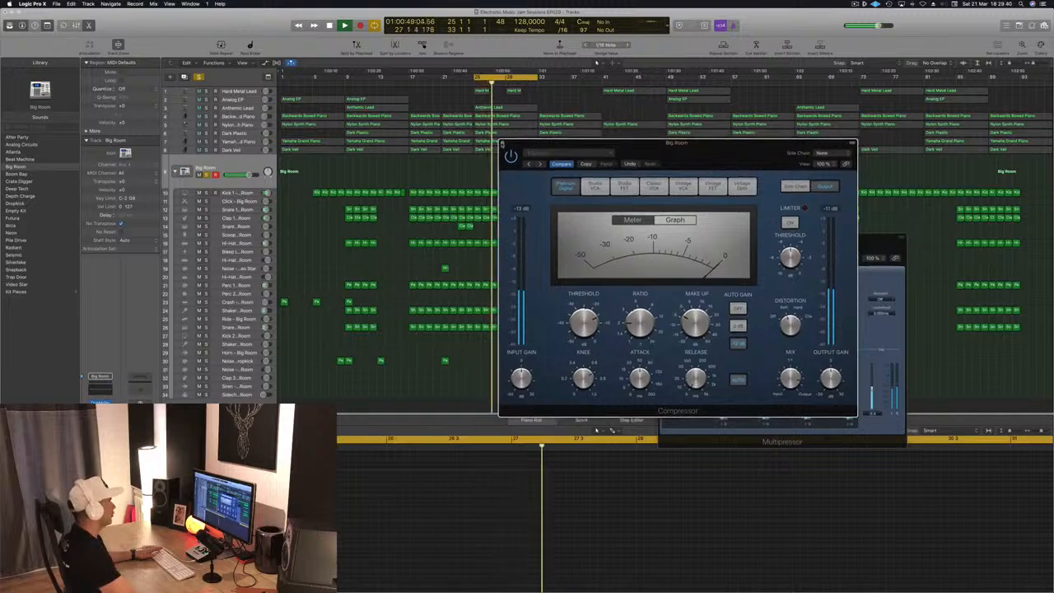
click(502, 144)
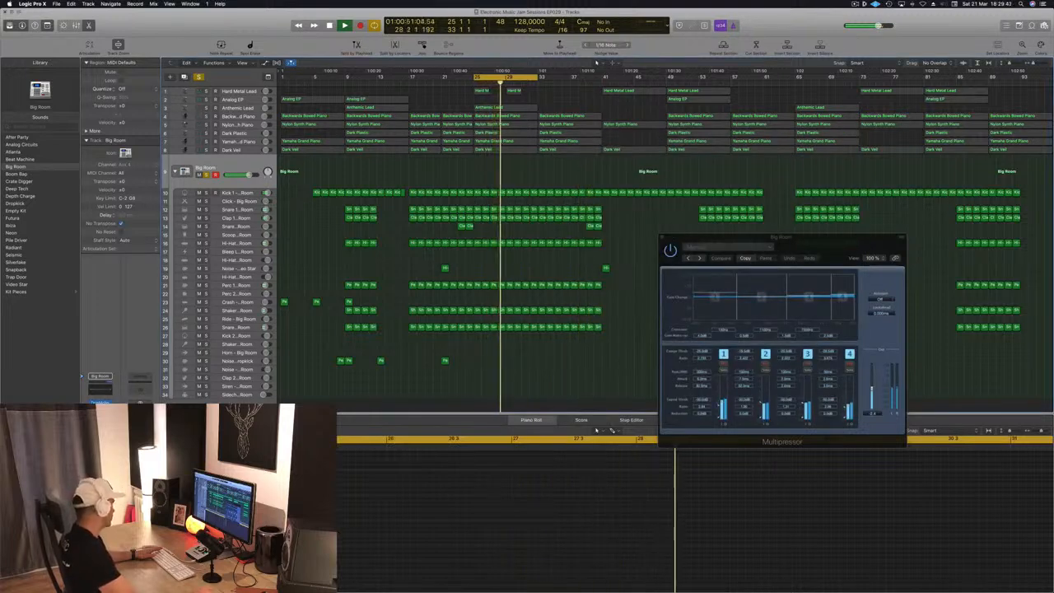
- Open the Big Room AutoFilter plug-in to inspect its settings, then close it
click(99, 427)
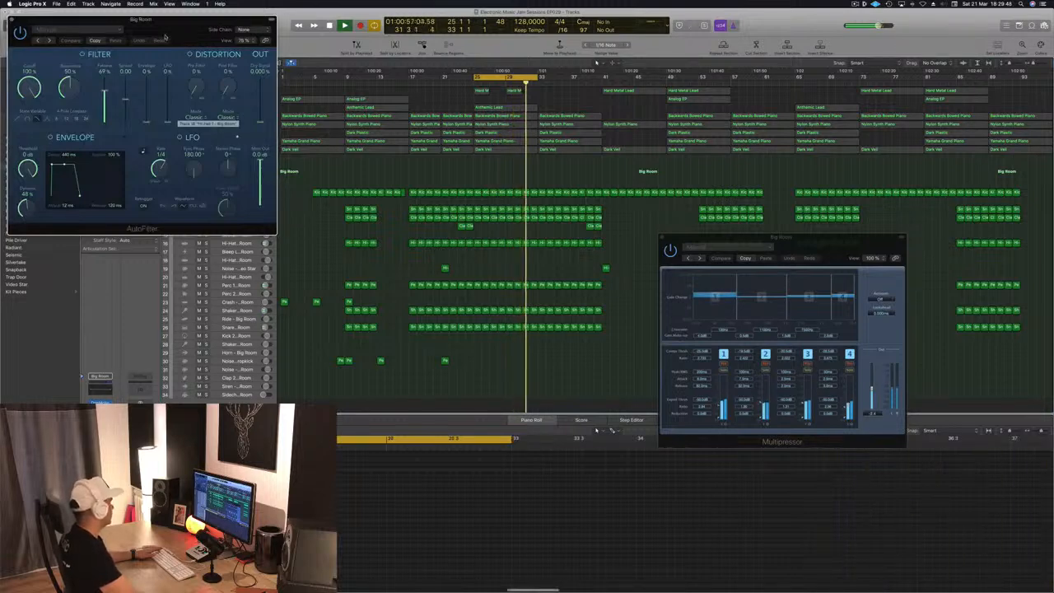
drag(147, 28, 499, 250)
click(330, 247)
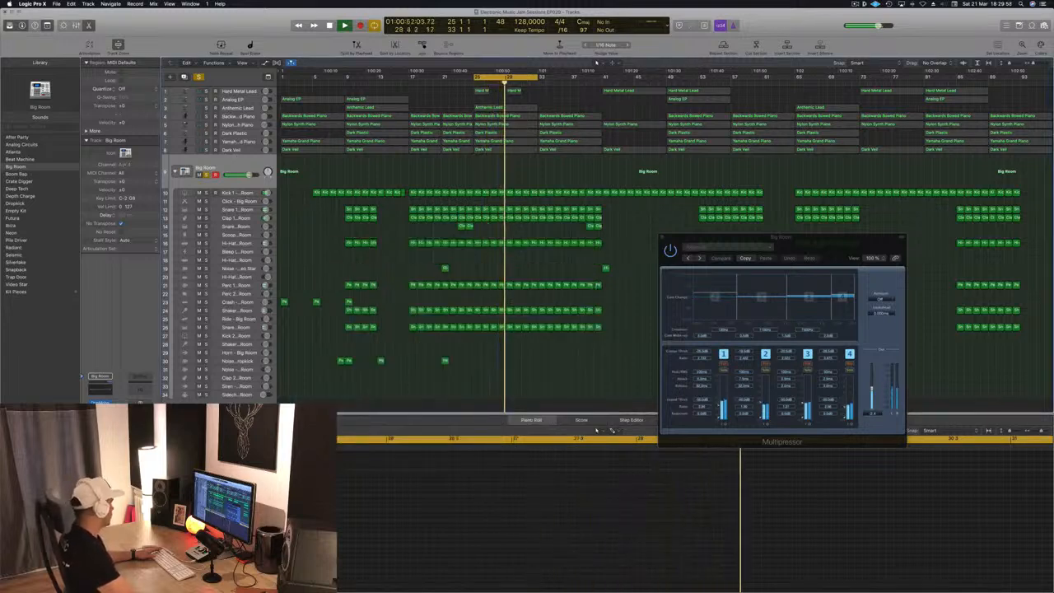
- Open the Big Room Stereo Delay, adjust its left output mix level, and close the plug-in
click(100, 437)
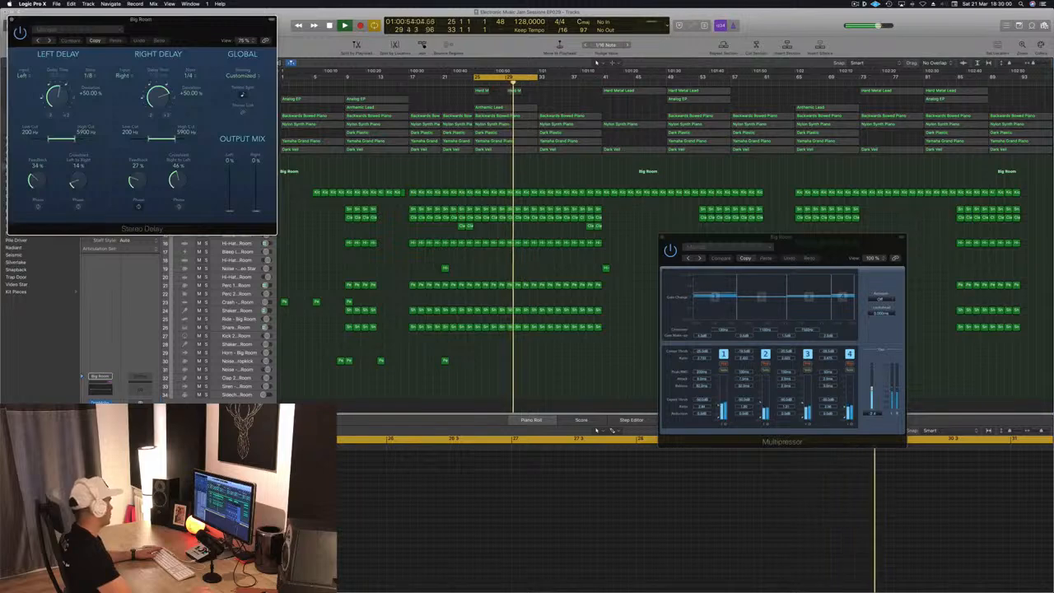
mouse_move(231, 211)
mouse_down()
mouse_move(233, 178)
mouse_move(229, 224)
mouse_up()
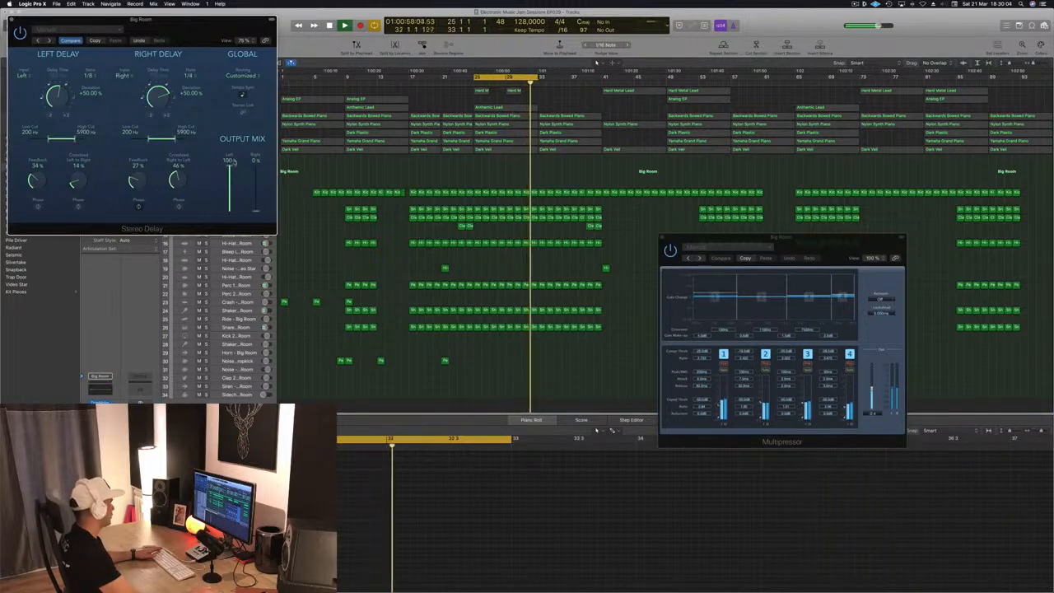
drag(18, 21, 64, 26)
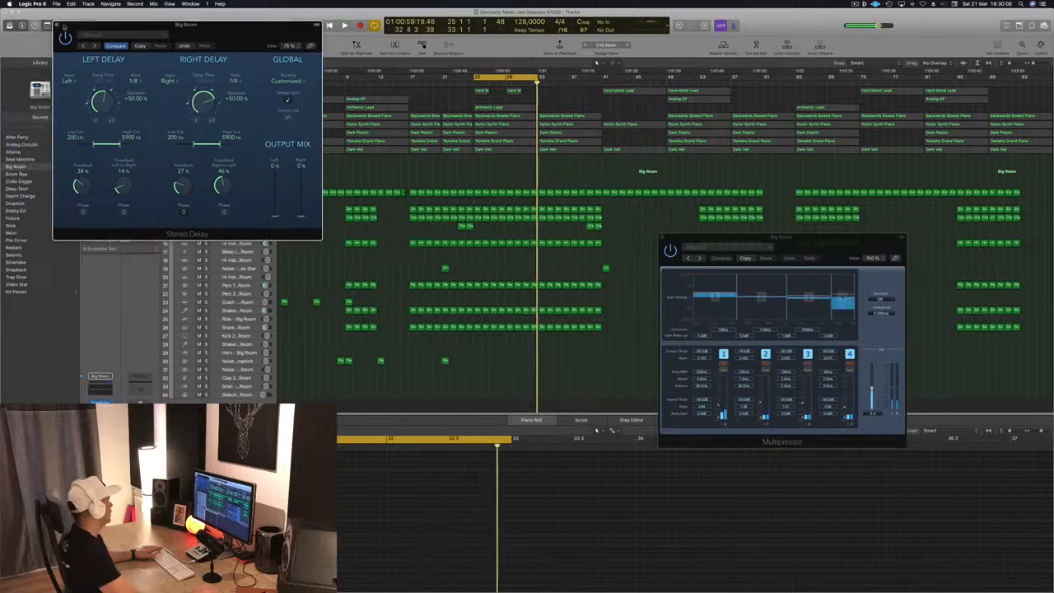
click(58, 26)
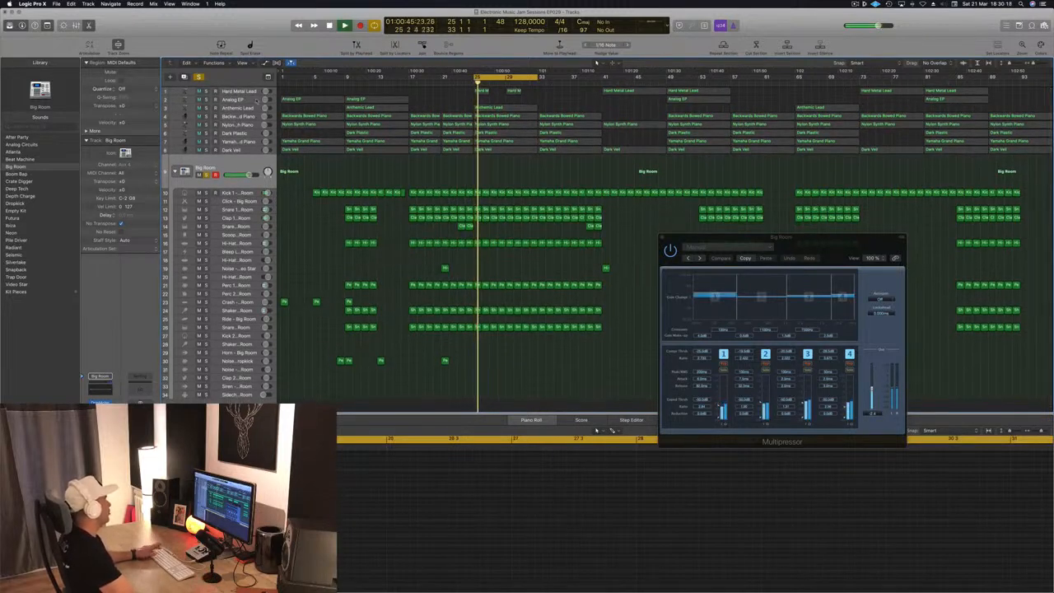
- Select the Dark Plastic track and solo it
key(space)
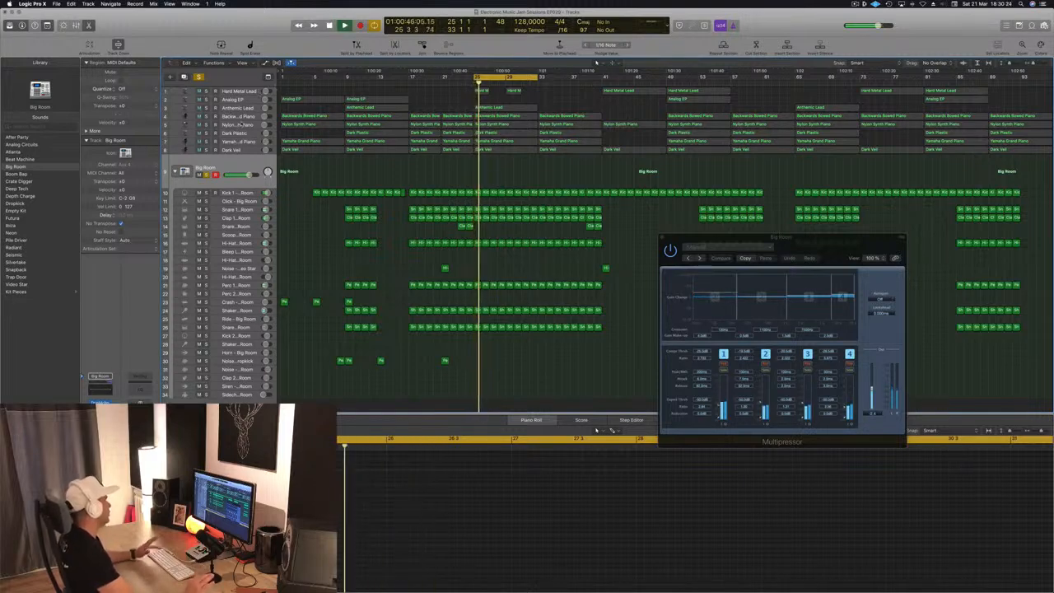
click(245, 124)
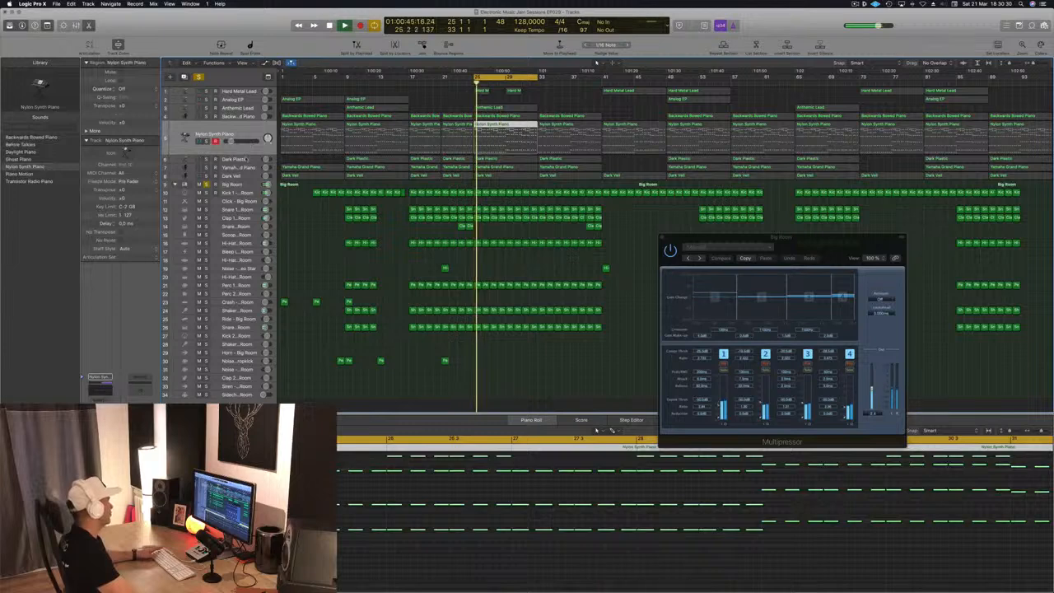
click(245, 159)
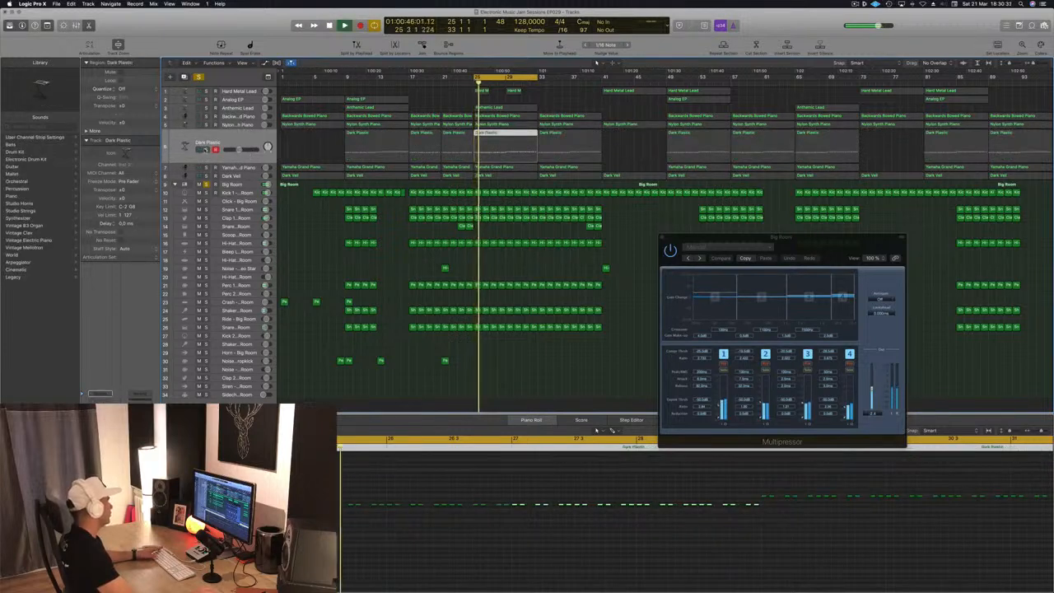
click(206, 150)
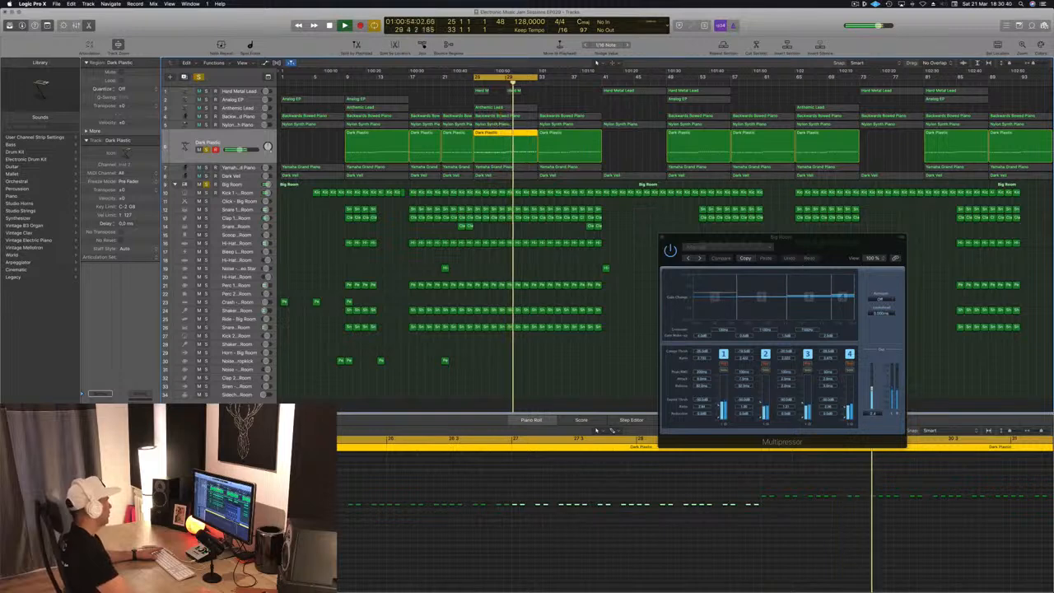
- Open the Dark Plastic Compressor and try its Vintage FET and Vintage Opto models before closing it
click(100, 448)
drag(236, 41, 431, 110)
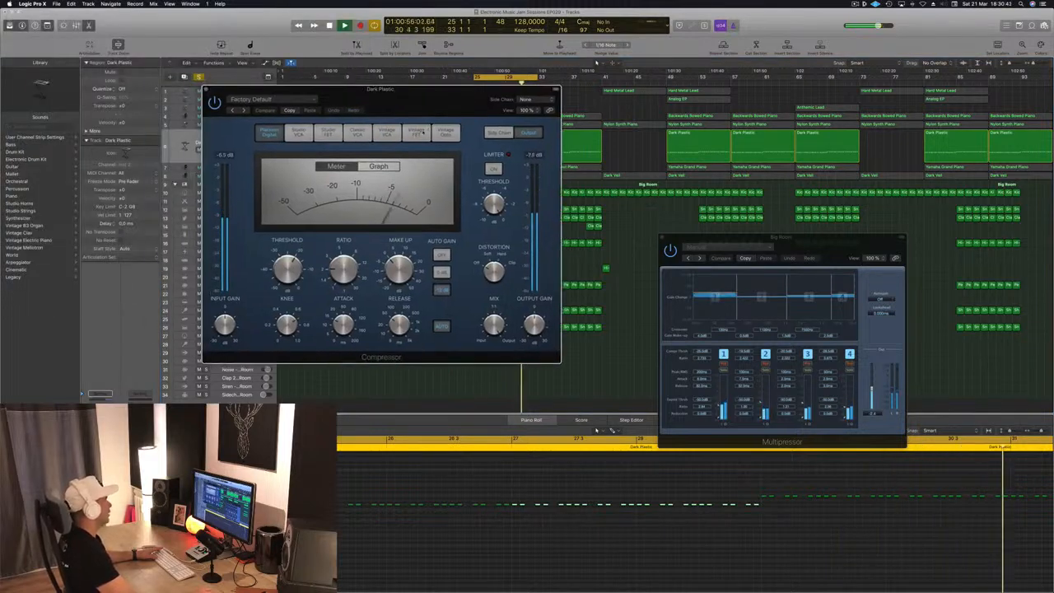
click(426, 130)
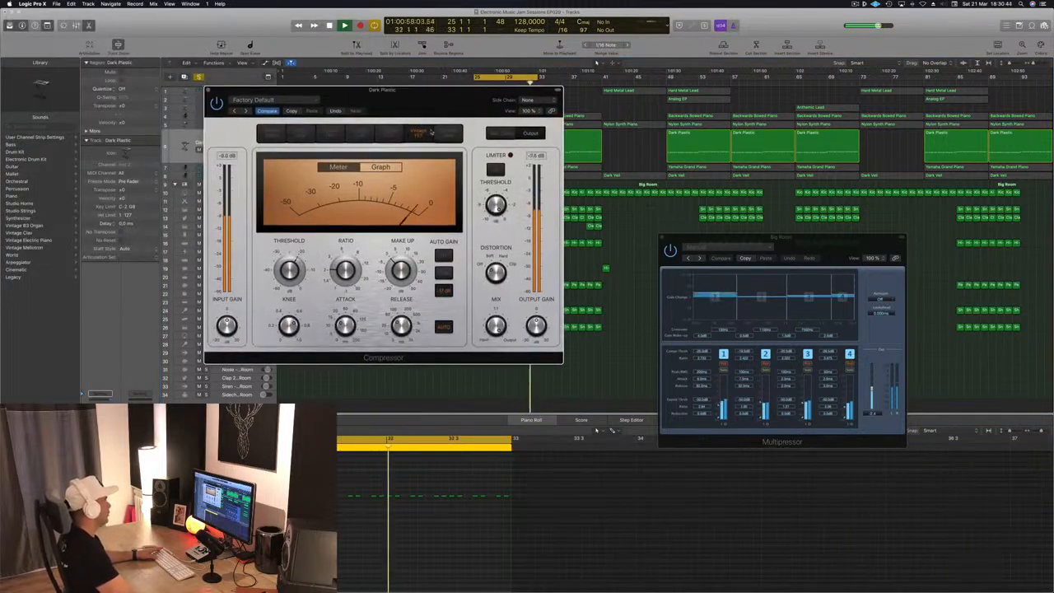
click(448, 133)
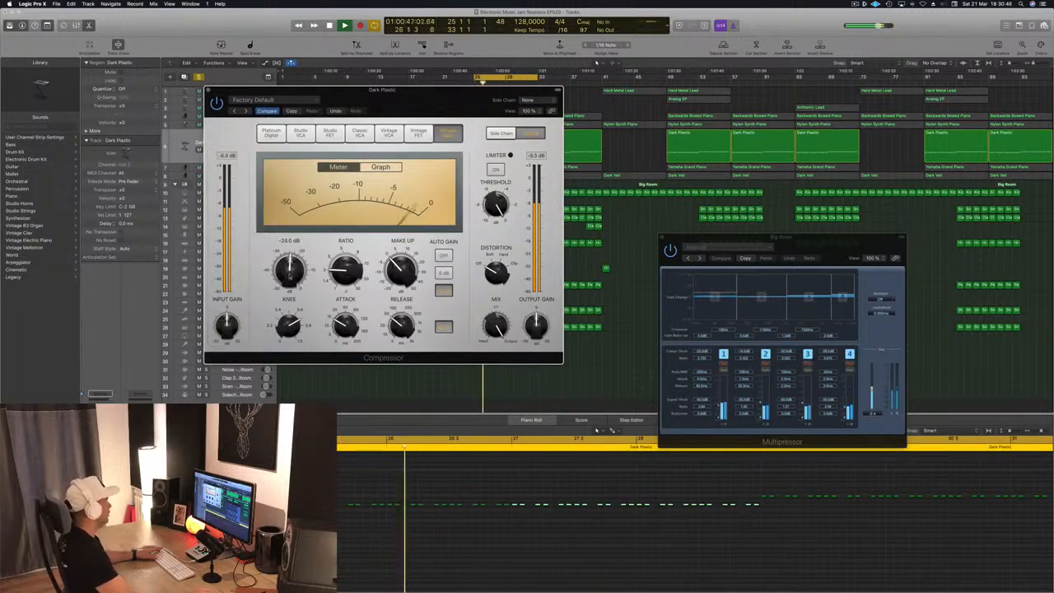
drag(289, 278, 289, 277)
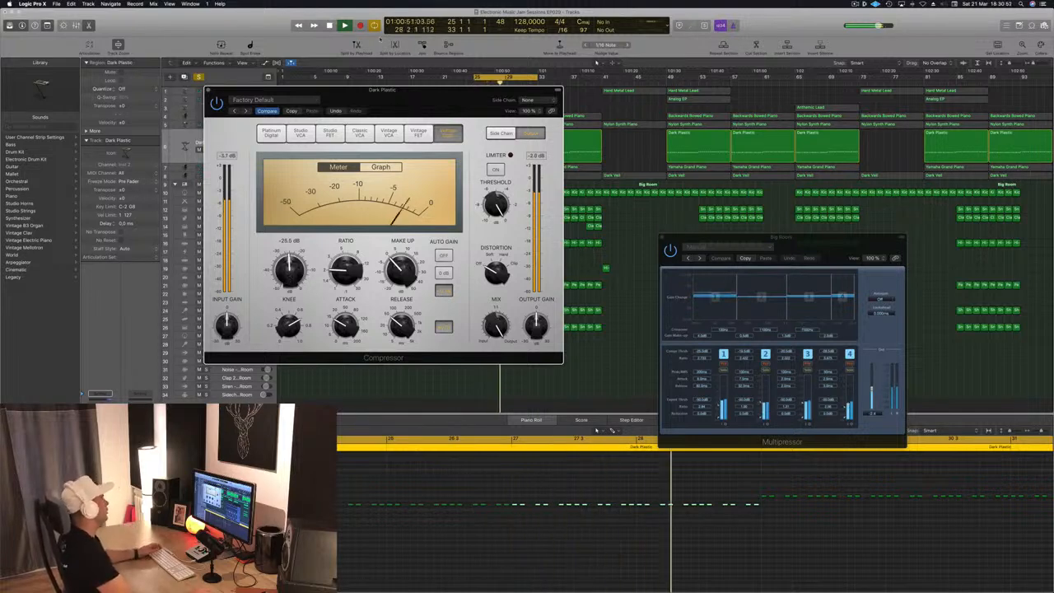
drag(239, 93, 254, 93)
click(223, 89)
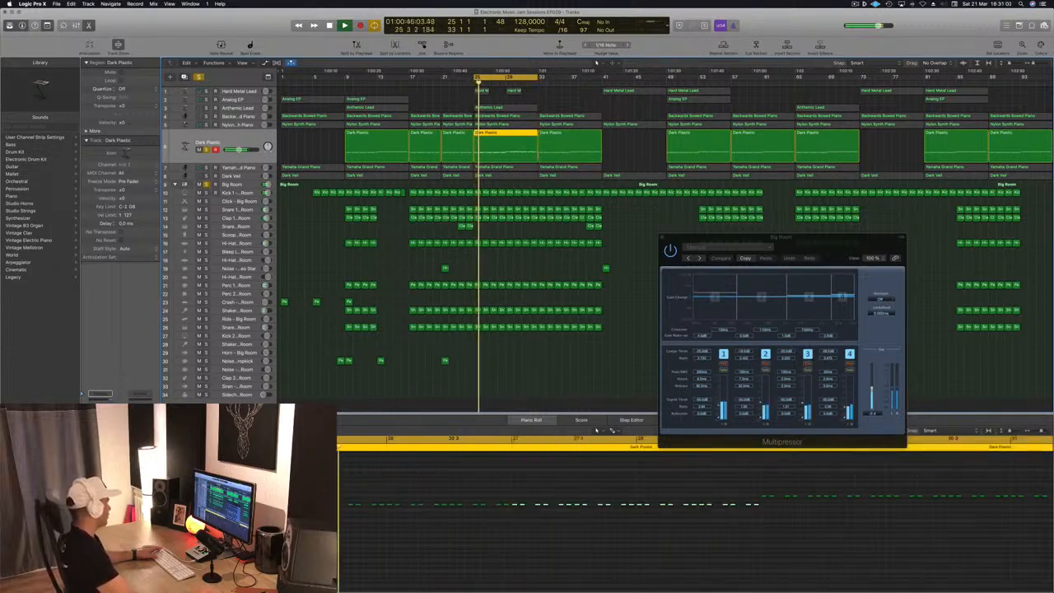
- Reopen the Dark Plastic Compressor and set its side chain to Bus 12 – Sidechain Trigger - Big Room
click(101, 449)
drag(224, 36, 736, 232)
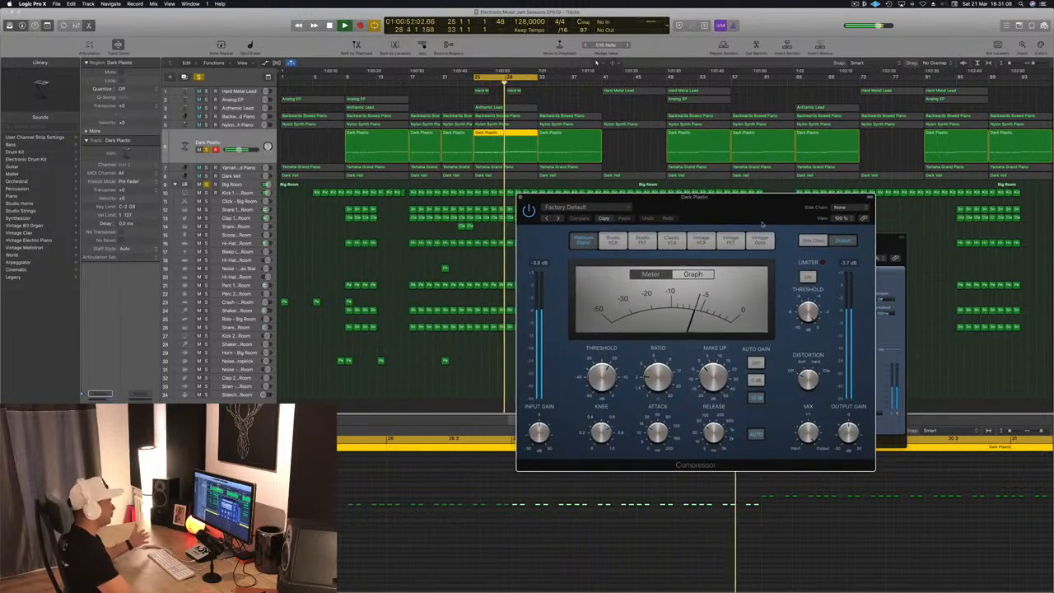
drag(790, 209, 758, 208)
click(814, 208)
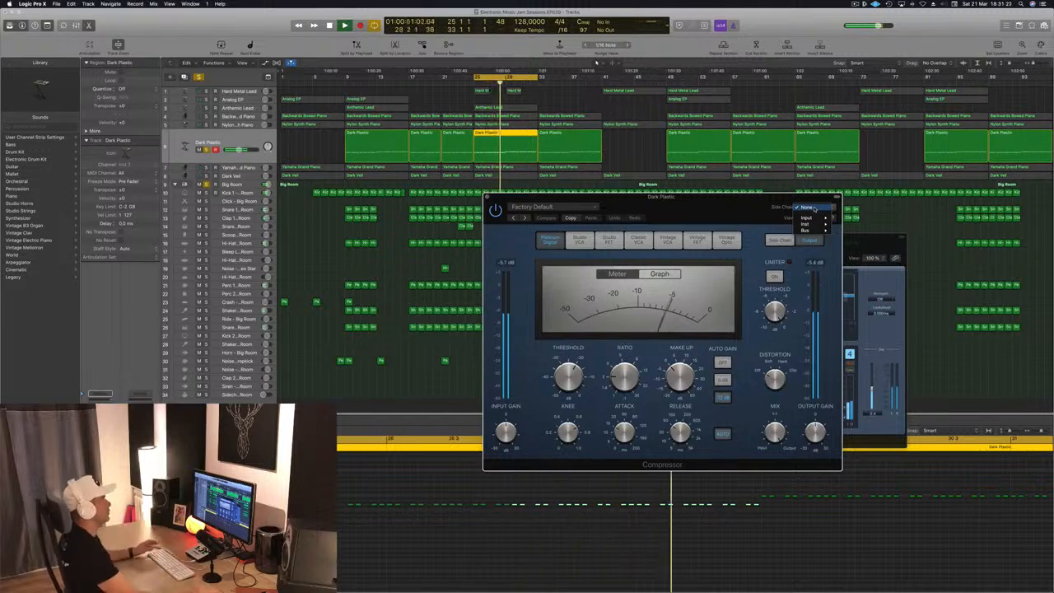
click(733, 210)
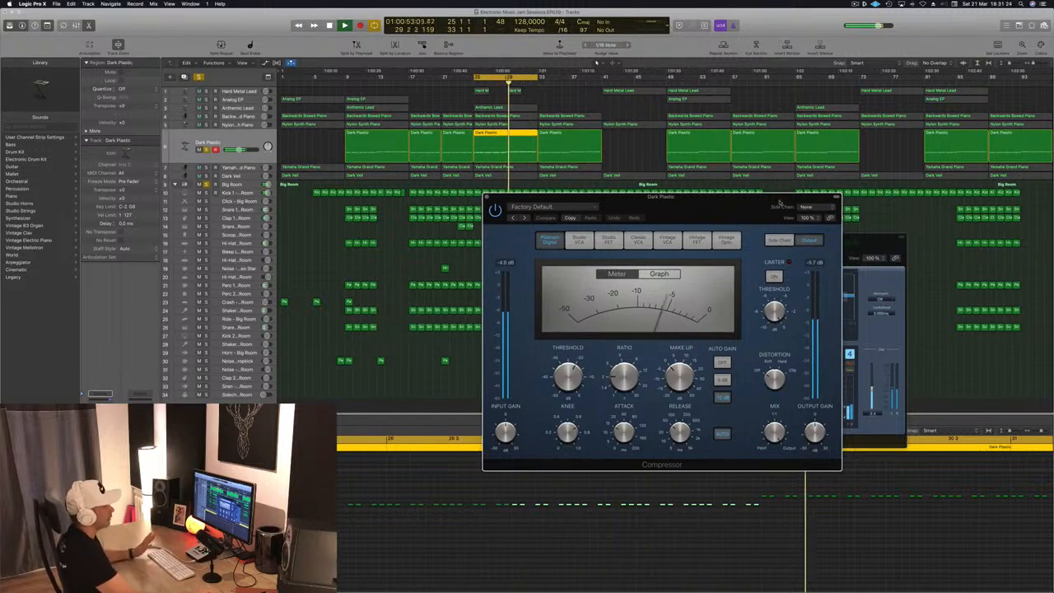
click(817, 212)
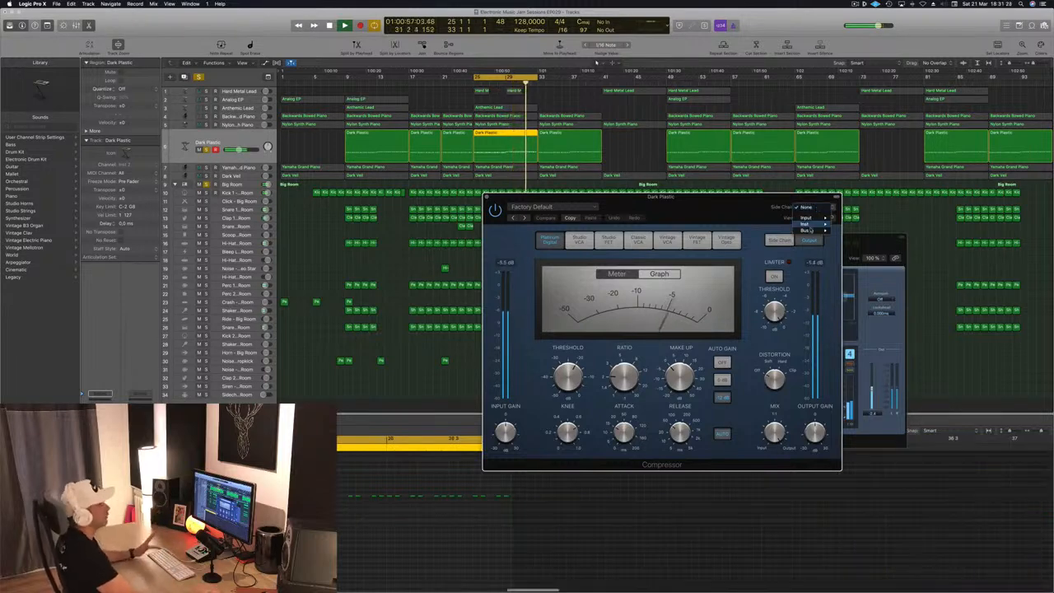
mouse_move(811, 232)
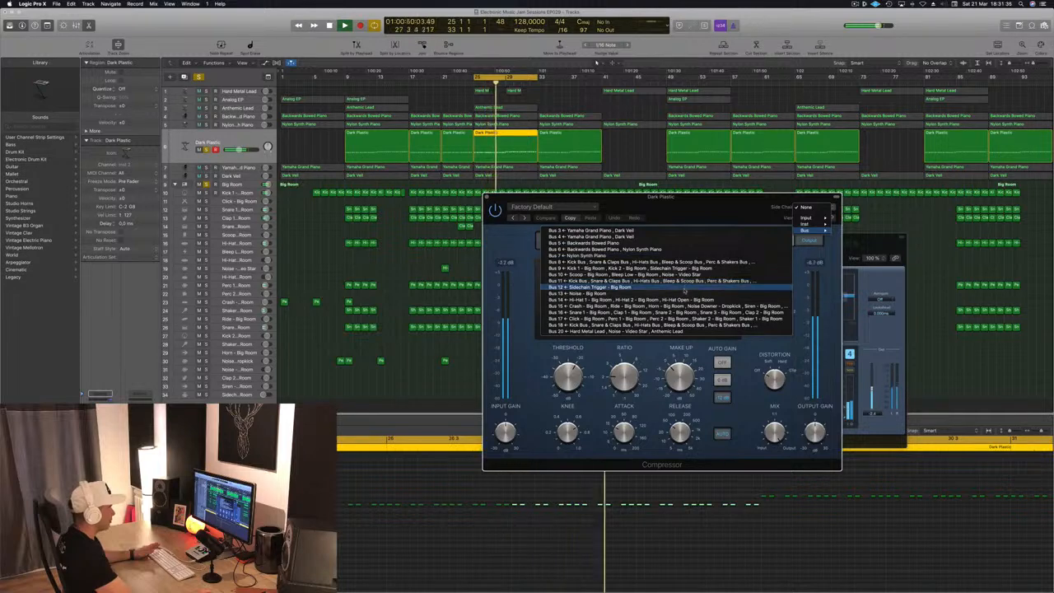
click(646, 288)
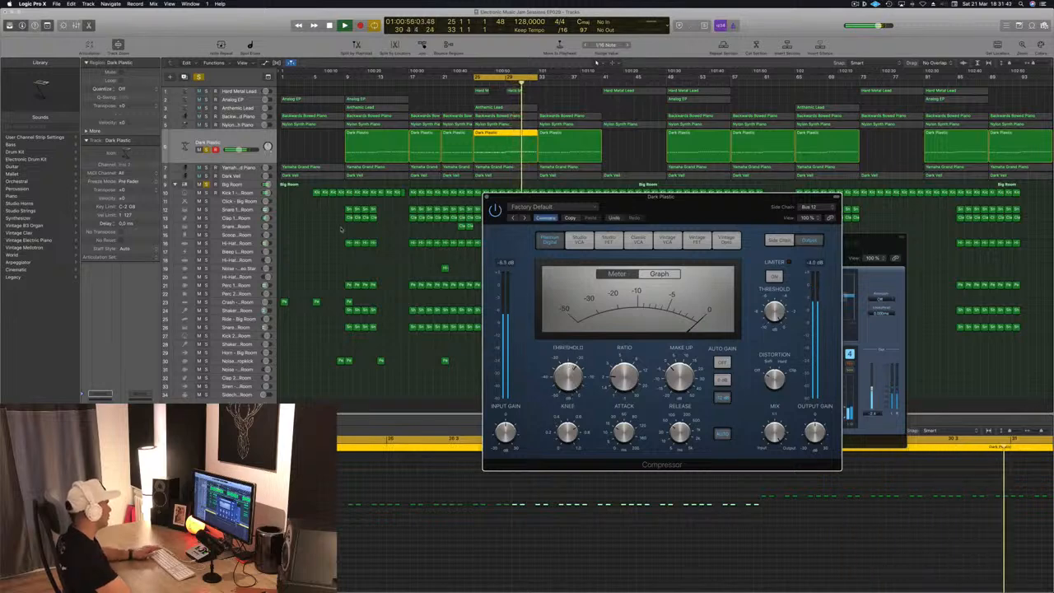
- Copy the opening Kick 1 - Big Room regions down onto the Sidechain Trigger track
drag(308, 194, 383, 194)
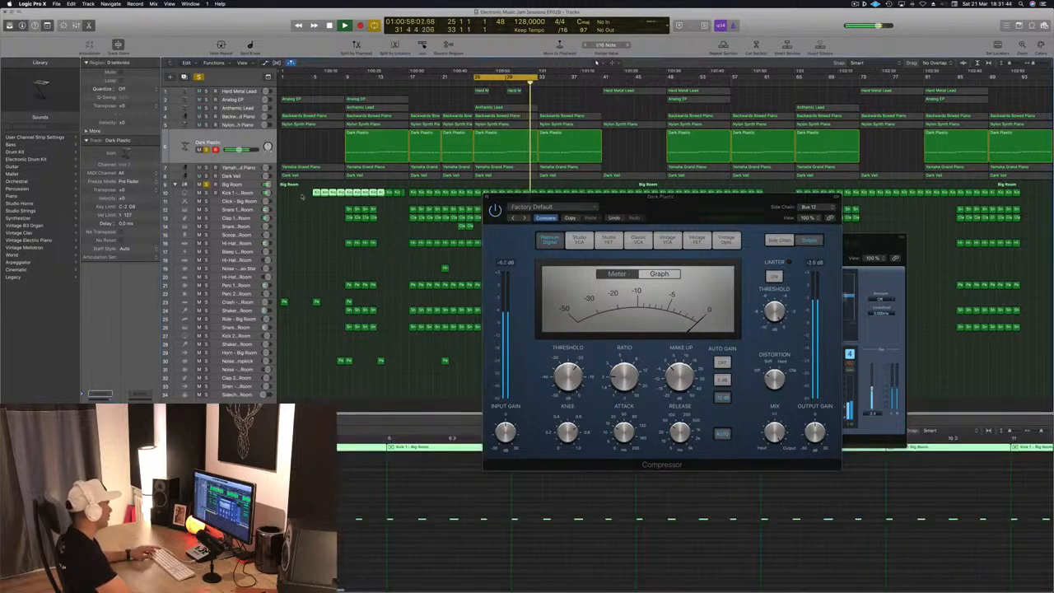
drag(317, 194, 289, 398)
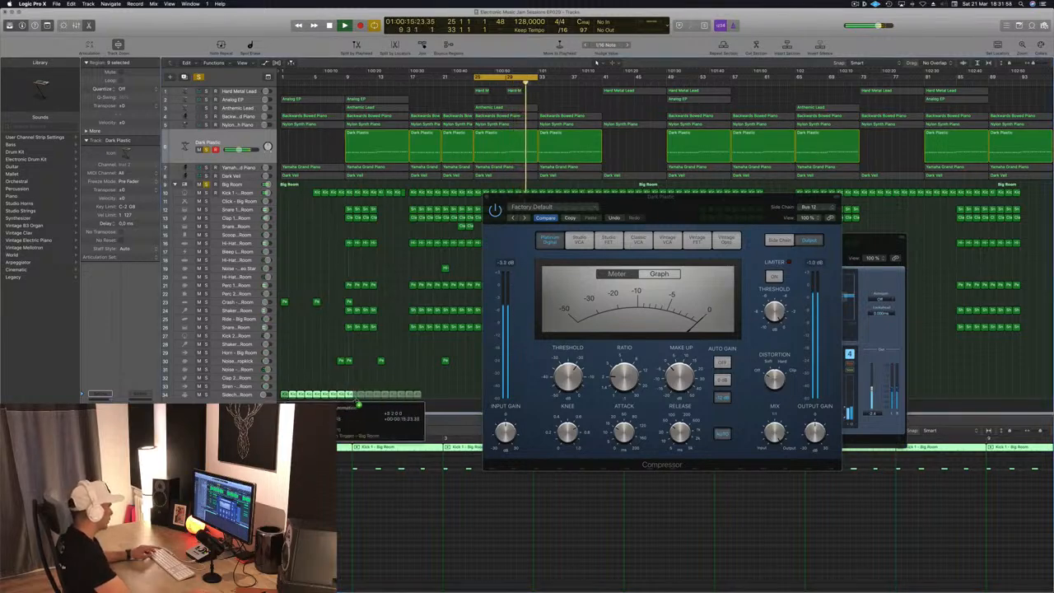
- Duplicate the Sidechain Trigger regions further along the track
drag(694, 202, 941, 212)
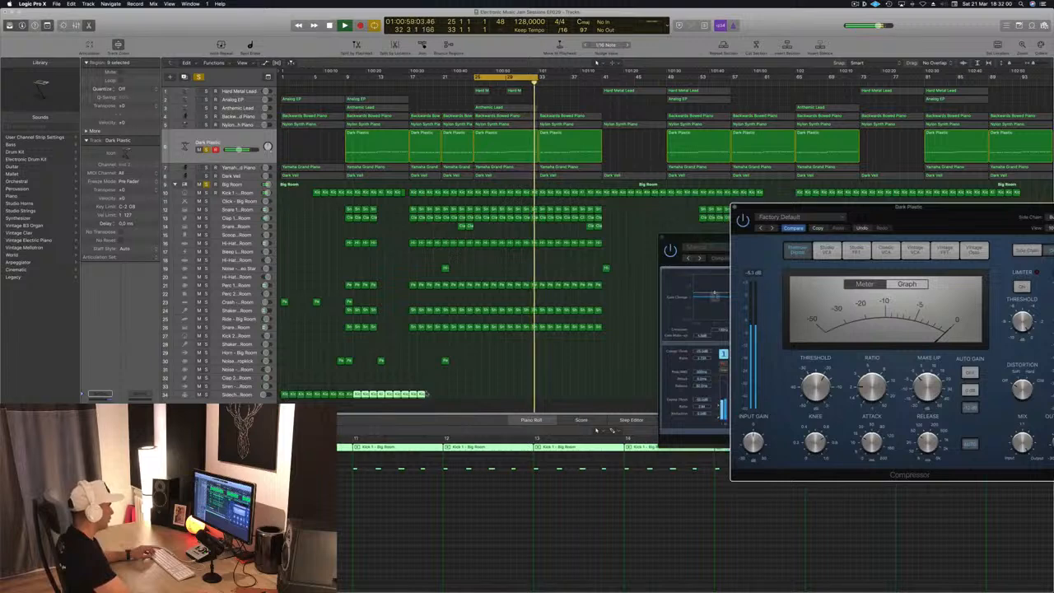
drag(282, 393, 427, 400)
mouse_move(571, 401)
mouse_down()
mouse_move(283, 405)
mouse_move(577, 396)
mouse_up()
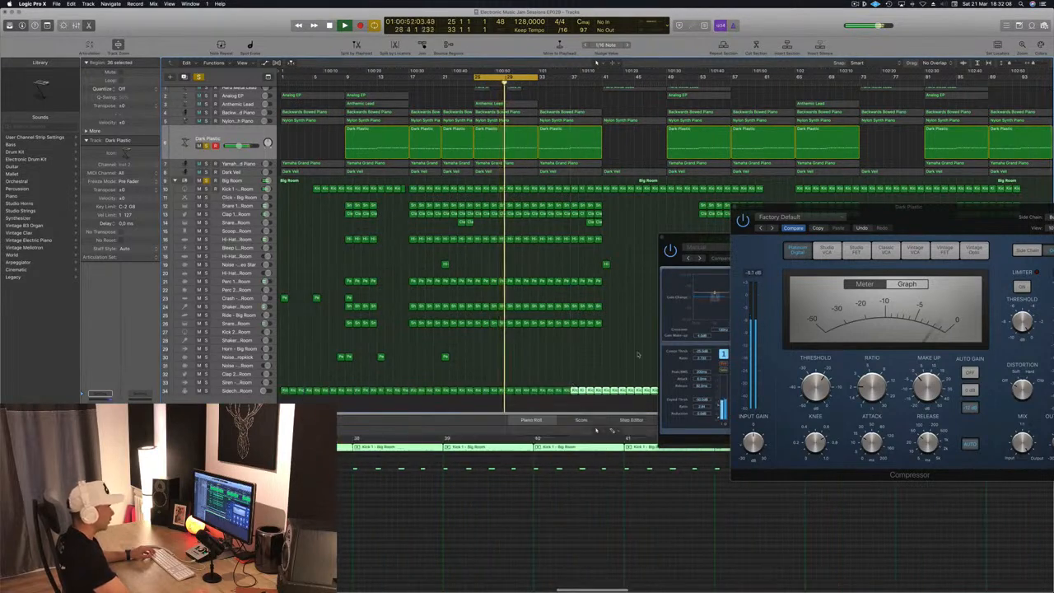
- Check the Dark Plastic Compressor's side chain source and close its window
drag(935, 220, 731, 254)
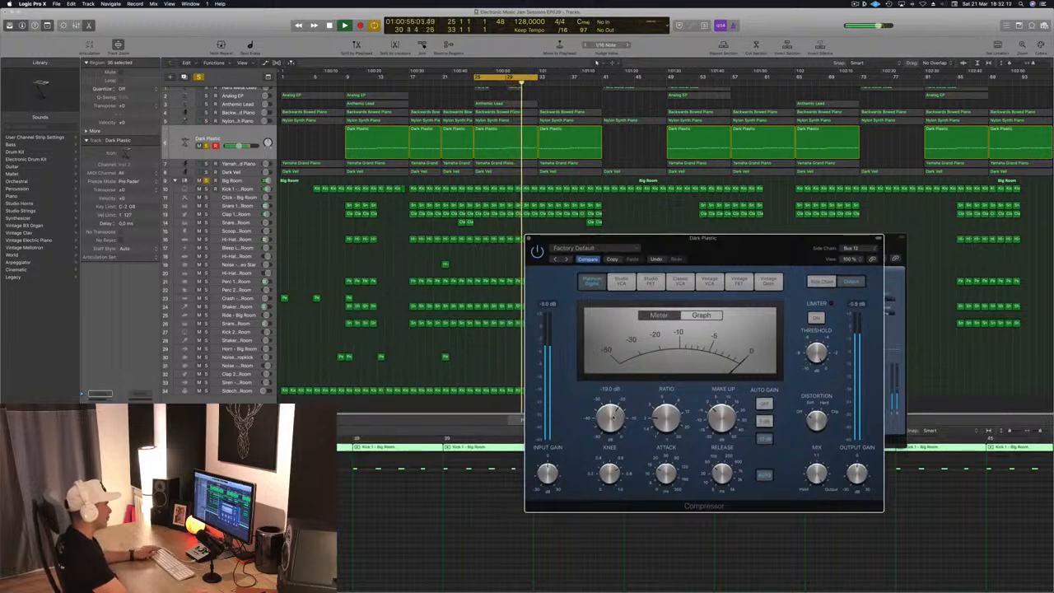
click(855, 248)
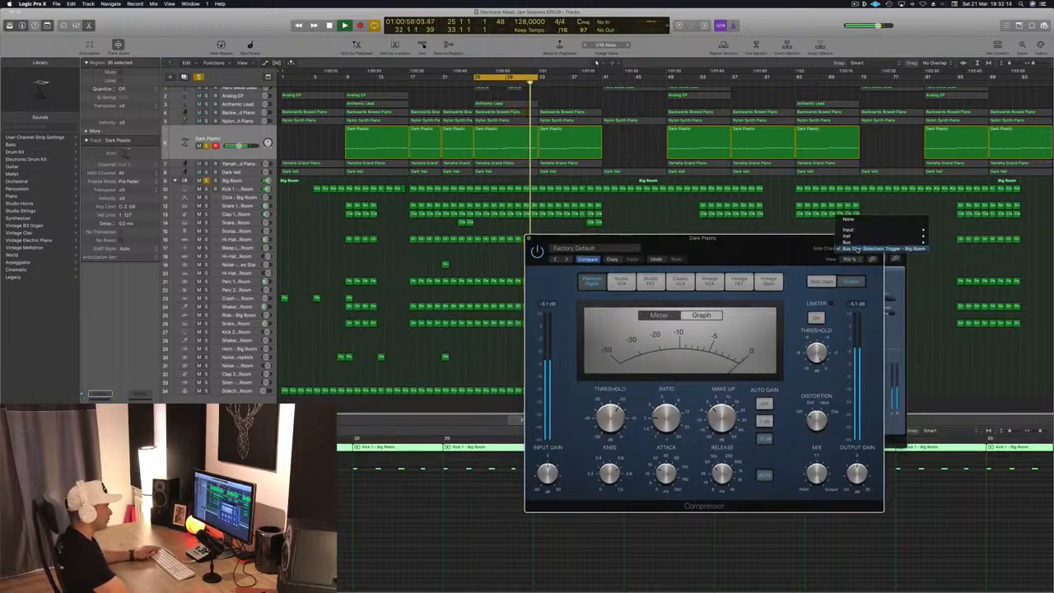
click(856, 248)
drag(730, 333, 698, 246)
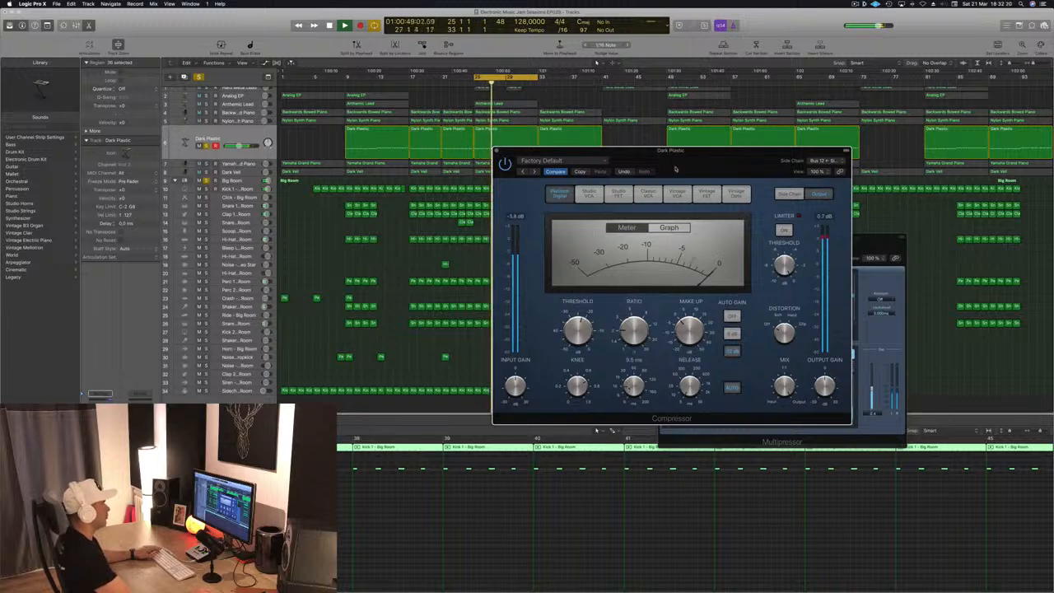
drag(706, 155, 624, 198)
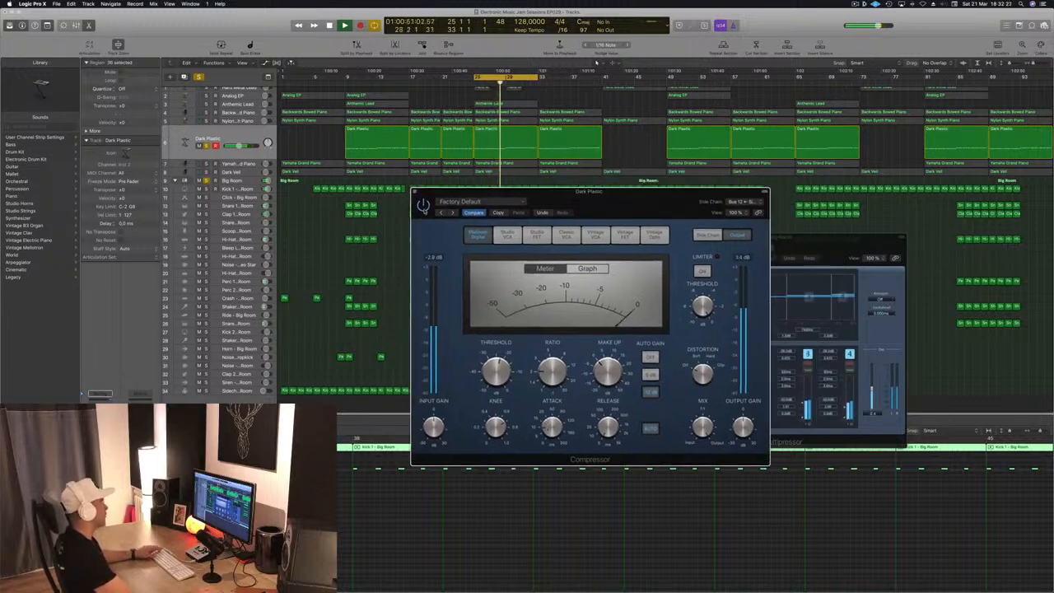
drag(603, 201, 642, 187)
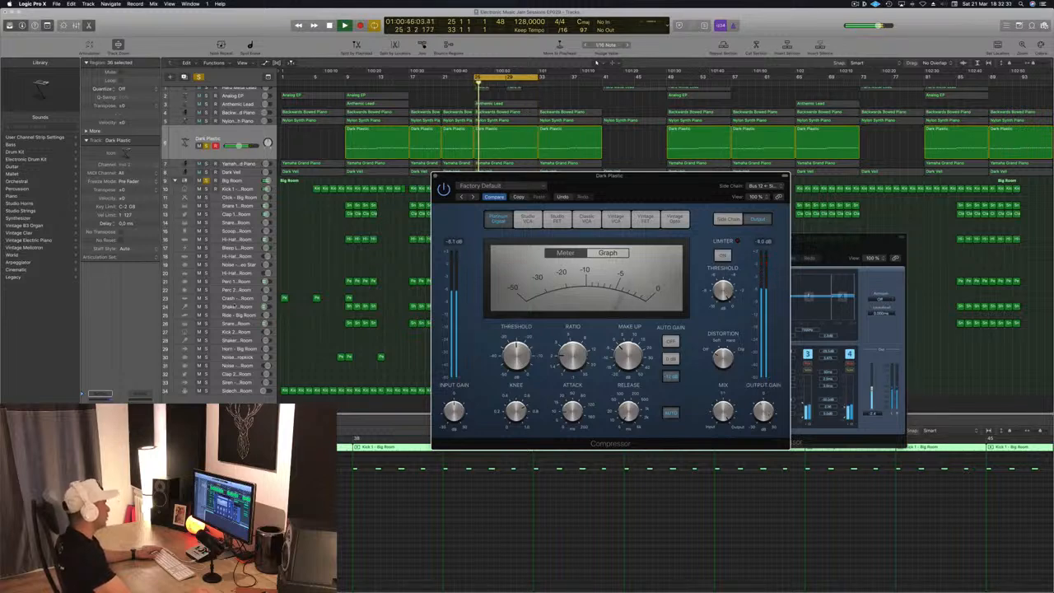
key(super+w)
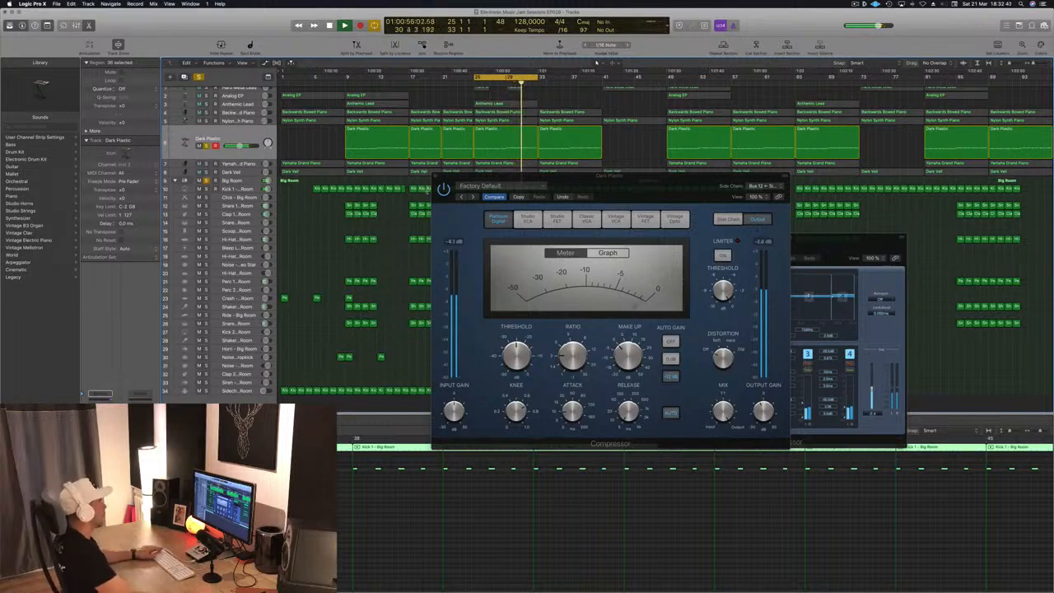
click(436, 179)
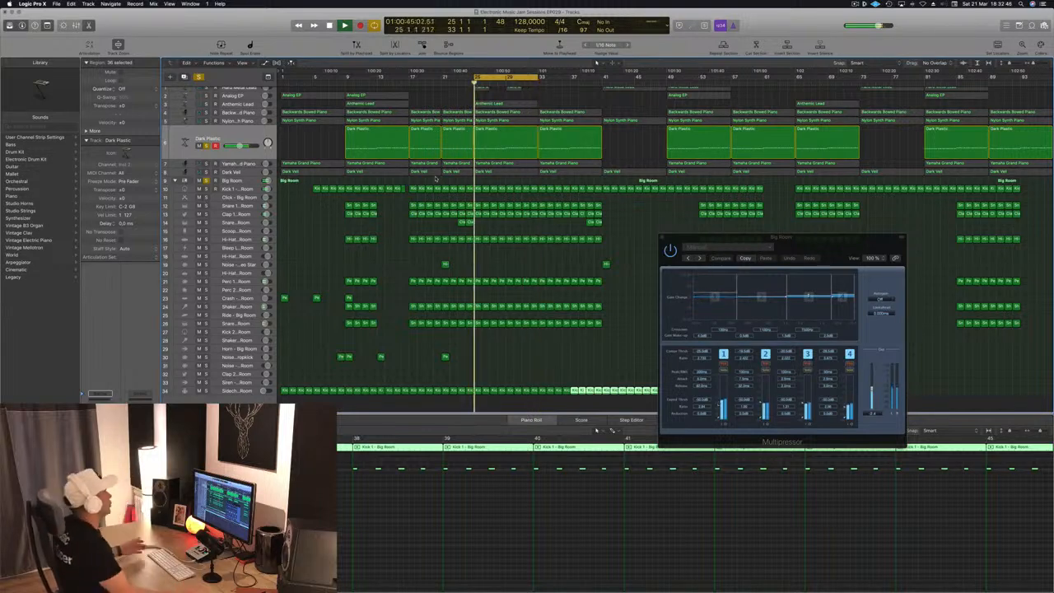
scroll(359, 128, up, 1)
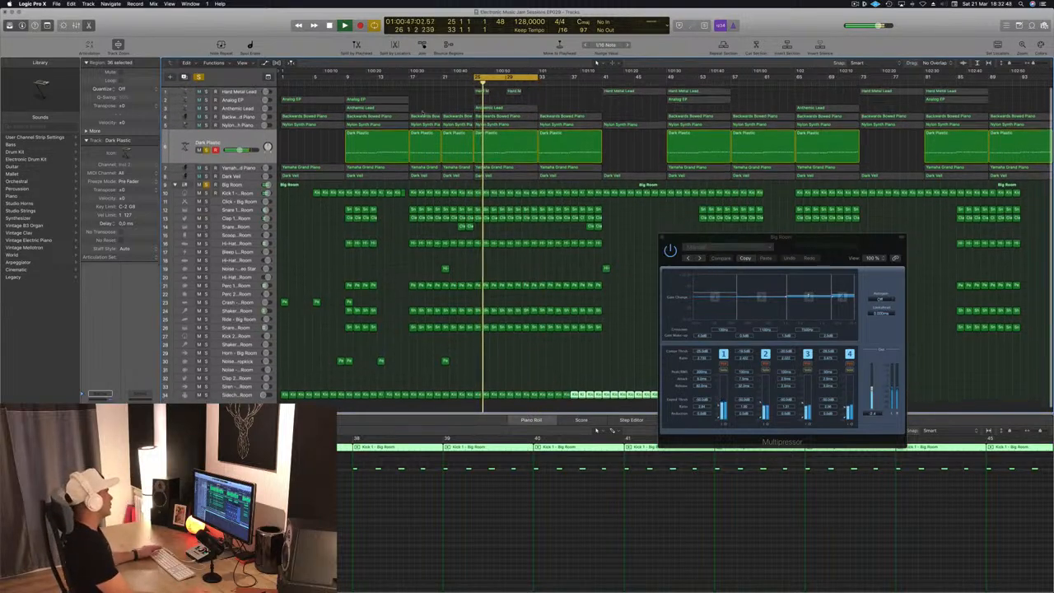
- Solo the Yamaha Grand Piano track and restart playback to listen to it
key(Down)
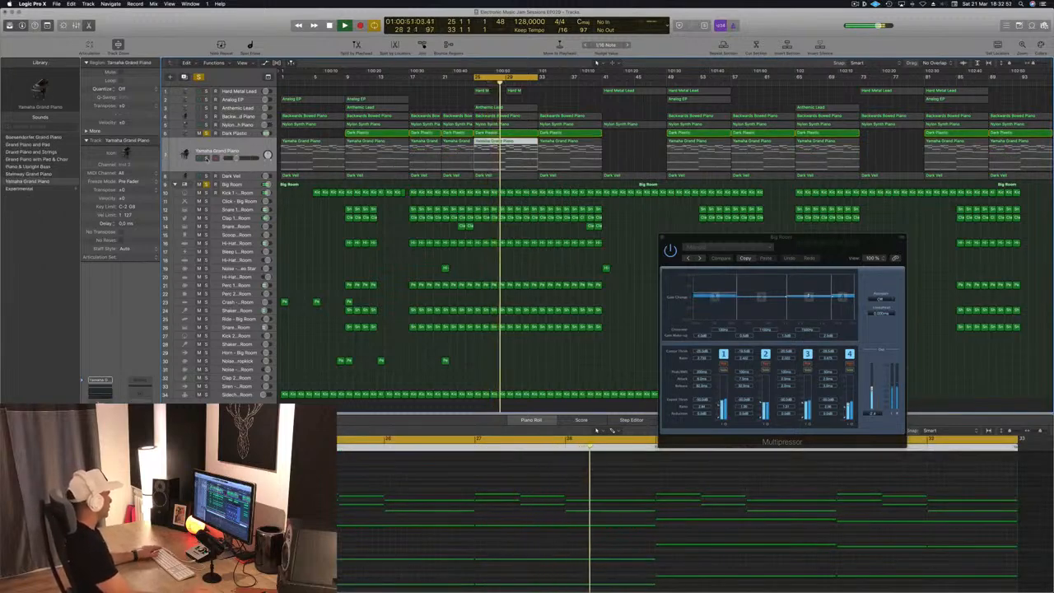
key(s)
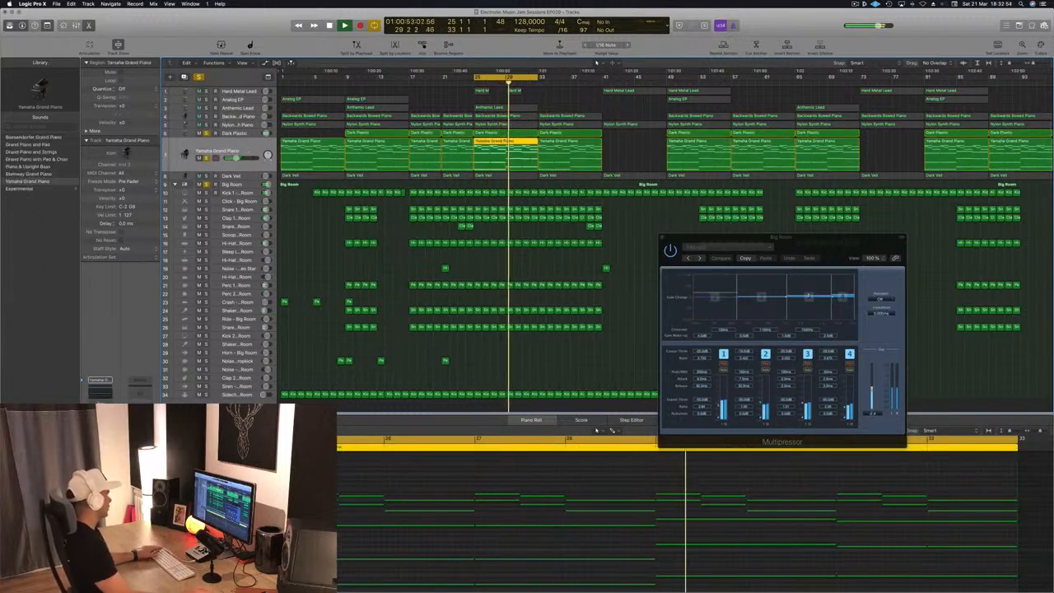
key(space)
key(space)
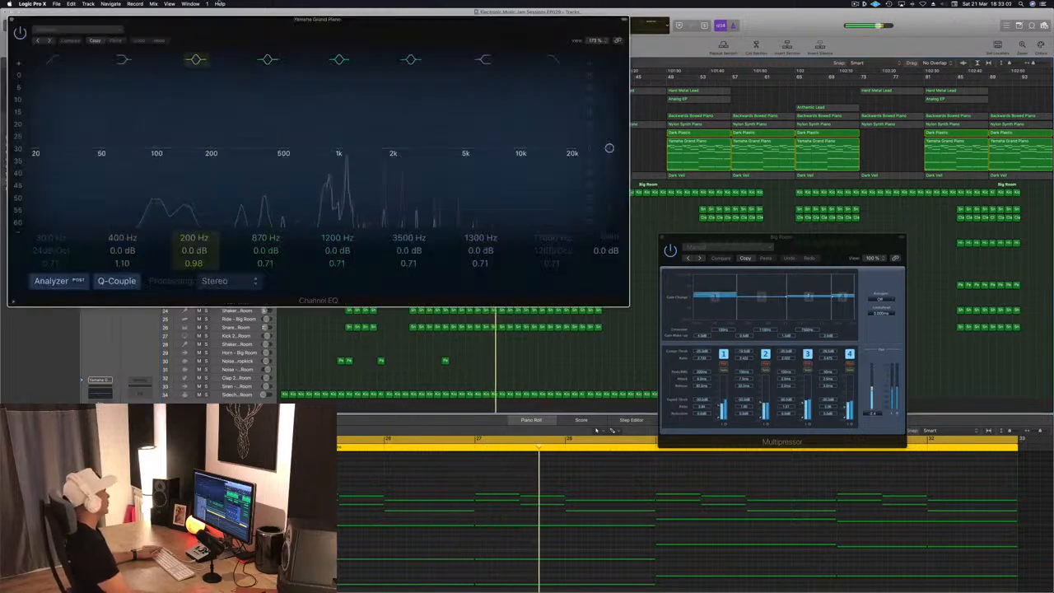
- Switch on a low cut filter in the Yamaha Grand Piano's Channel EQ and take the track out of solo
drag(198, 17, 371, 28)
drag(225, 163, 327, 162)
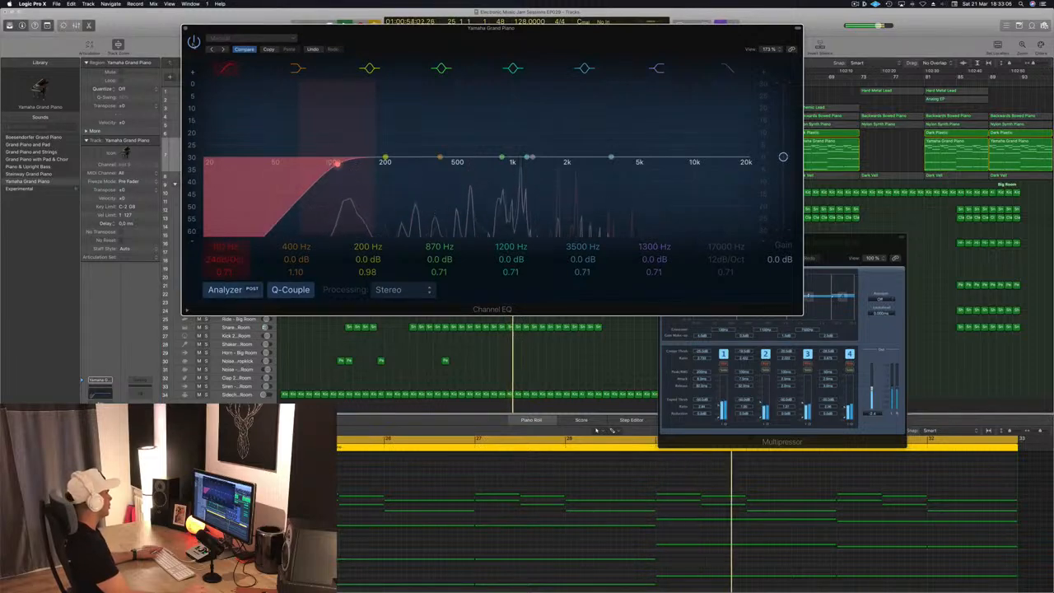
click(193, 40)
click(188, 29)
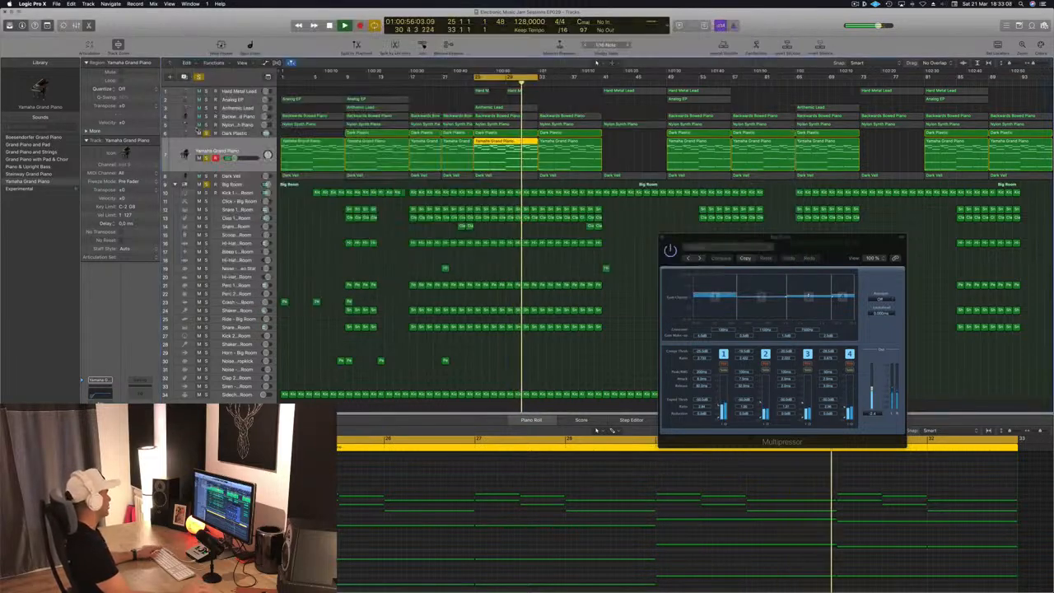
click(206, 158)
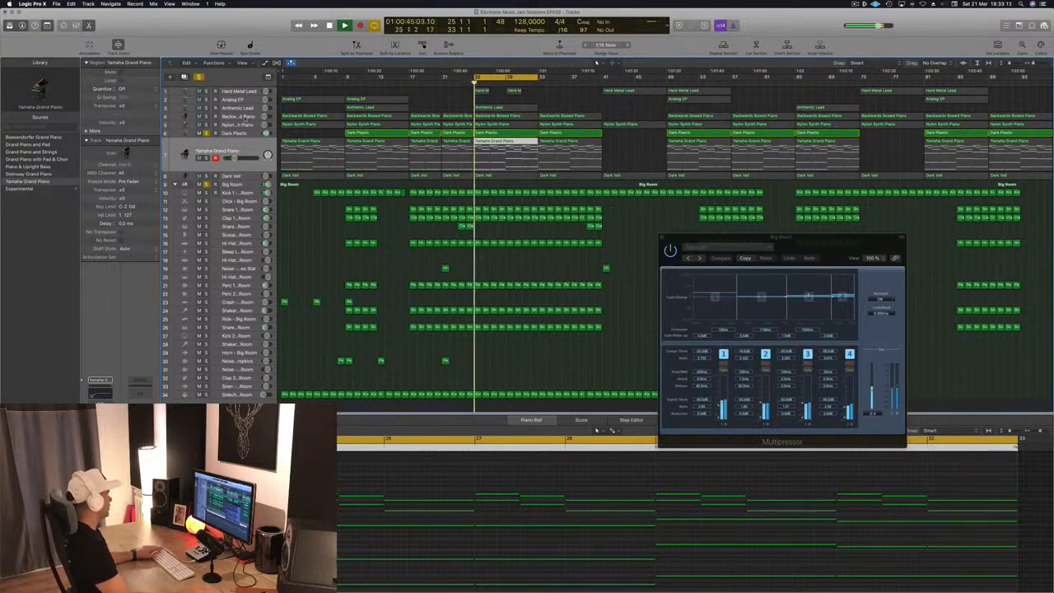
- Solo the Nylon Synth Piano track and set its Compressor side chain to Bus 12 – Sidechain Trigger - Big Room
key(Up)
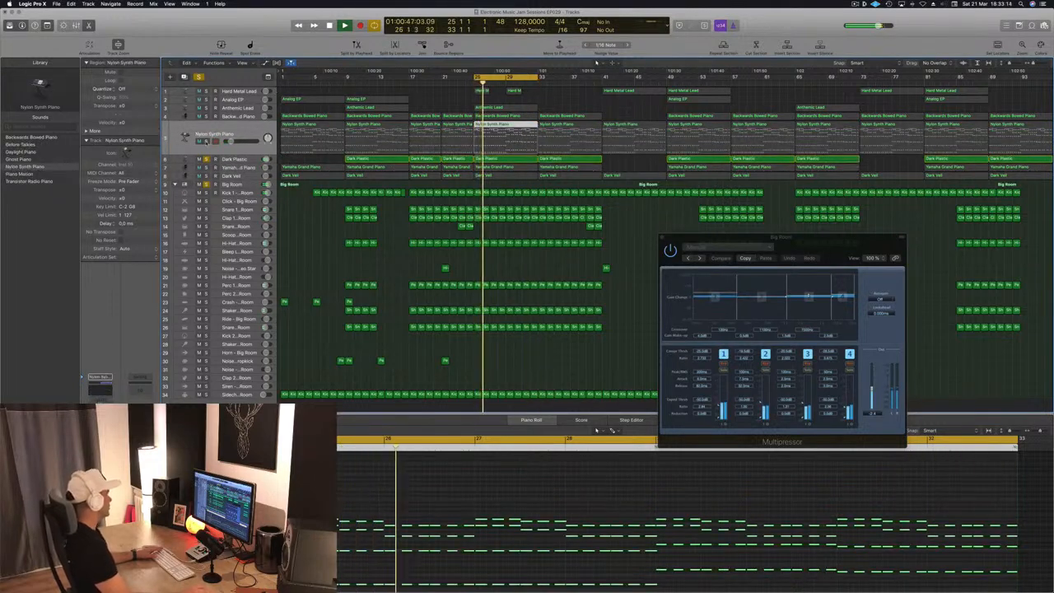
key(s)
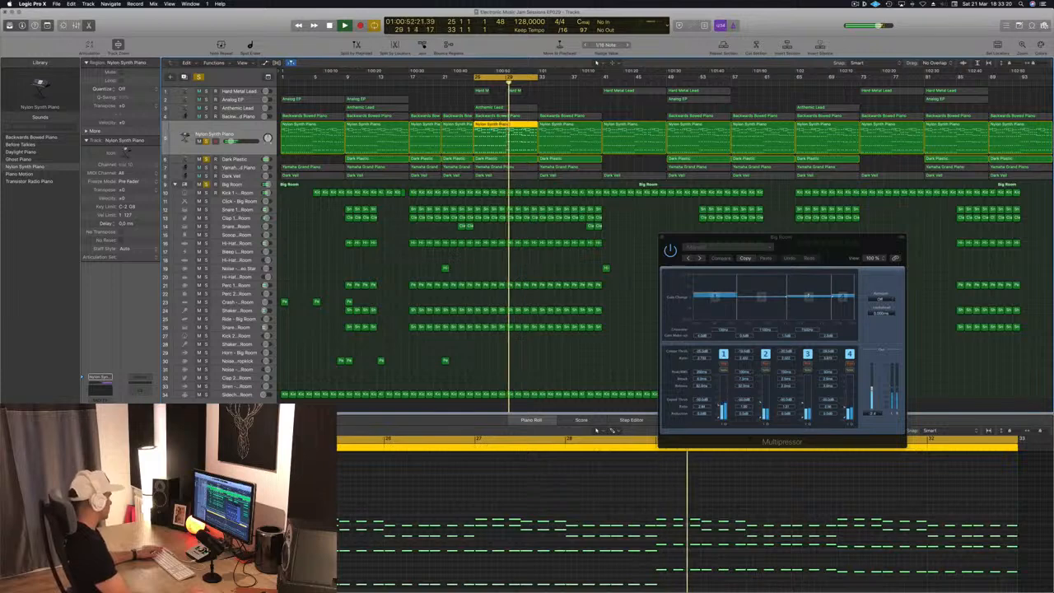
click(101, 423)
drag(198, 19, 320, 57)
click(459, 68)
mouse_move(452, 90)
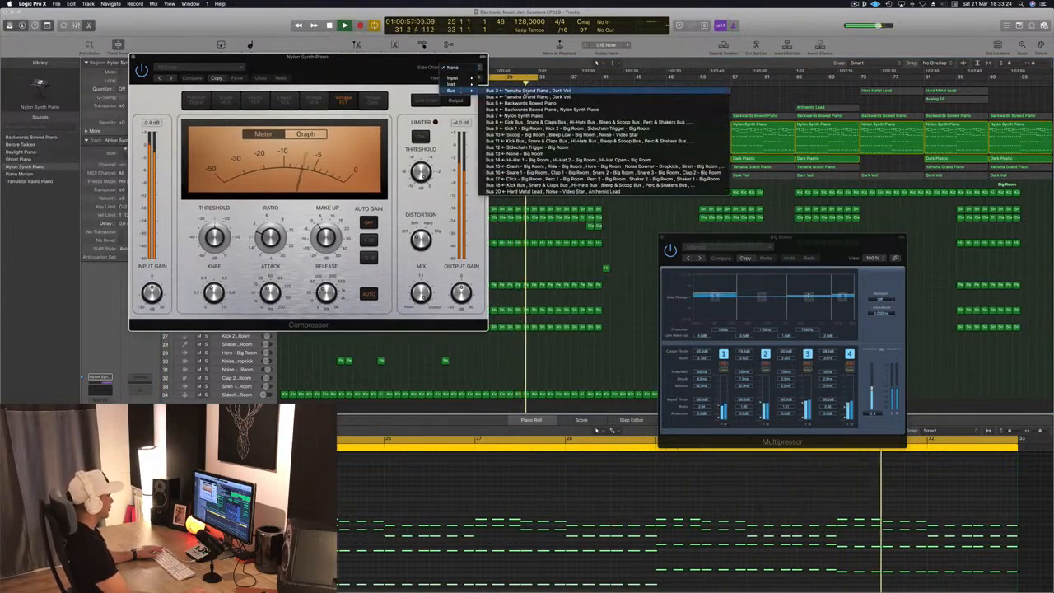
click(543, 147)
drag(408, 74, 469, 84)
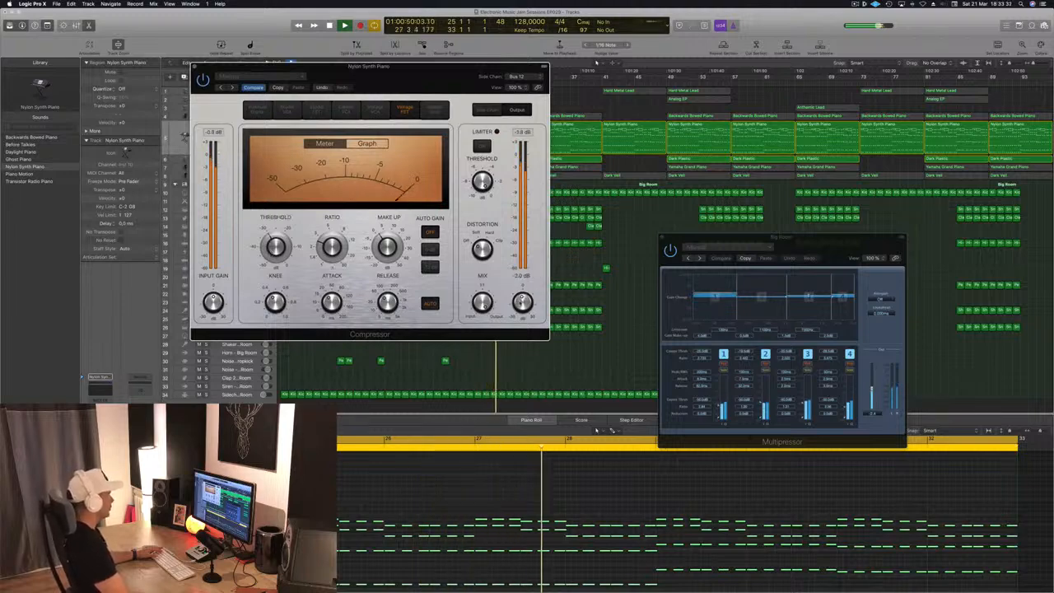
drag(470, 83, 868, 119)
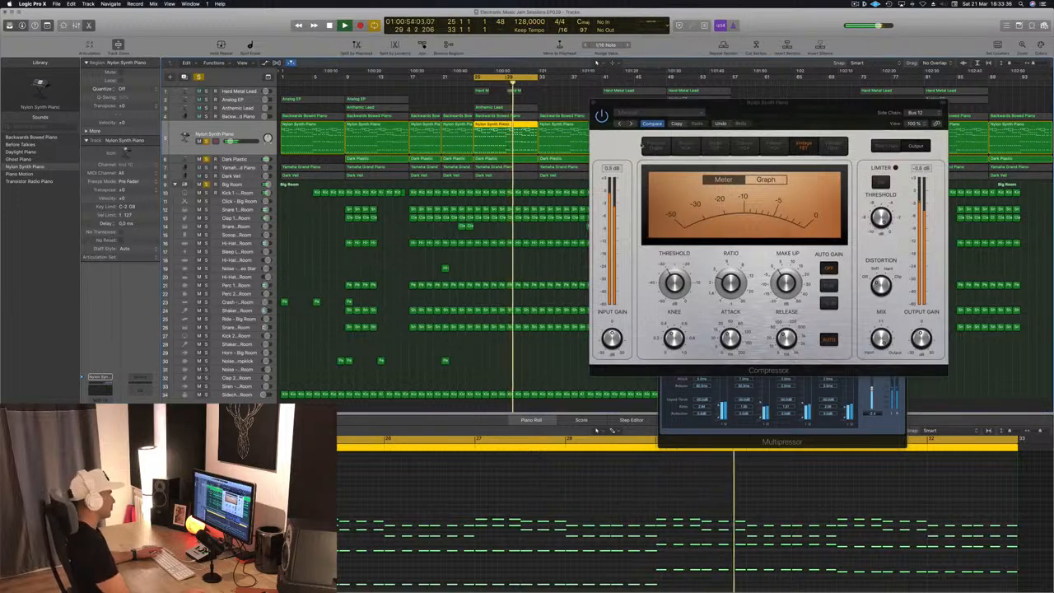
drag(750, 124, 764, 127)
click(607, 106)
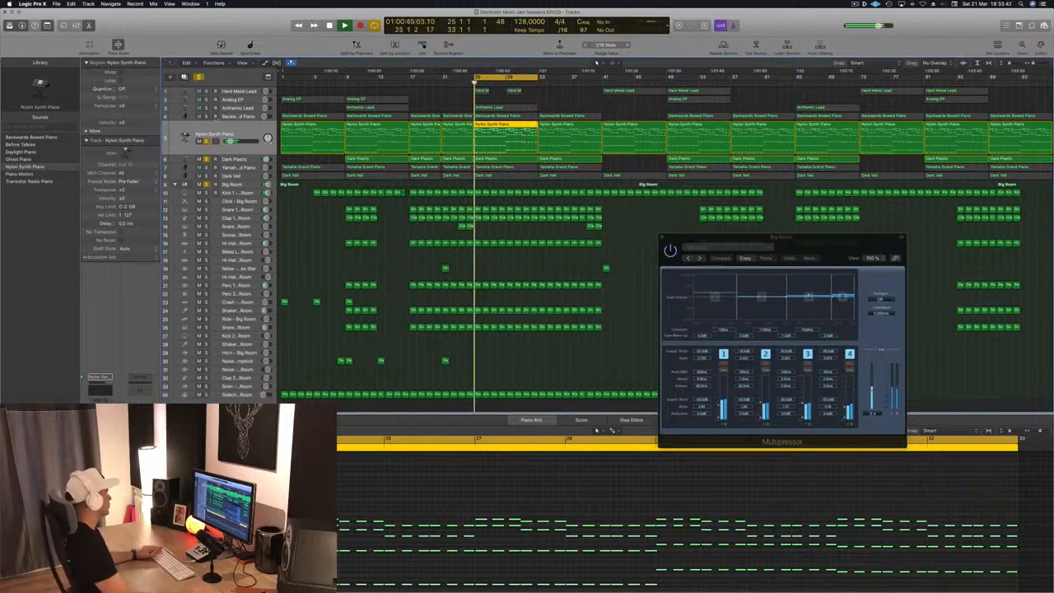
- Set the Backwards Bowed Piano Compressor's side chain to Bus 12 – Sidechain Trigger - Big Room and stop playback
key(Up)
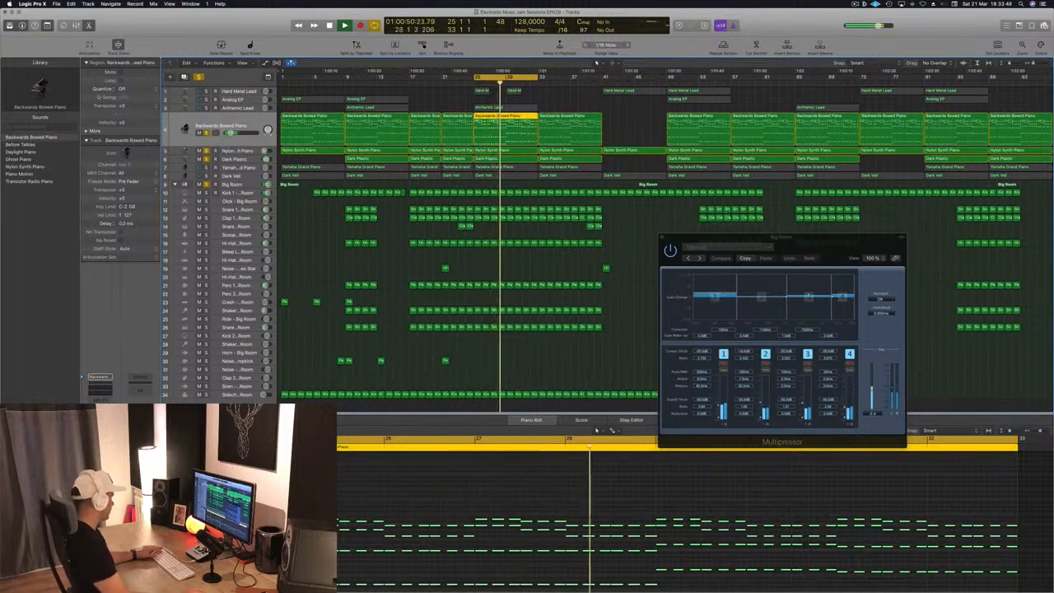
click(100, 428)
drag(329, 18, 498, 38)
click(500, 50)
mouse_move(498, 72)
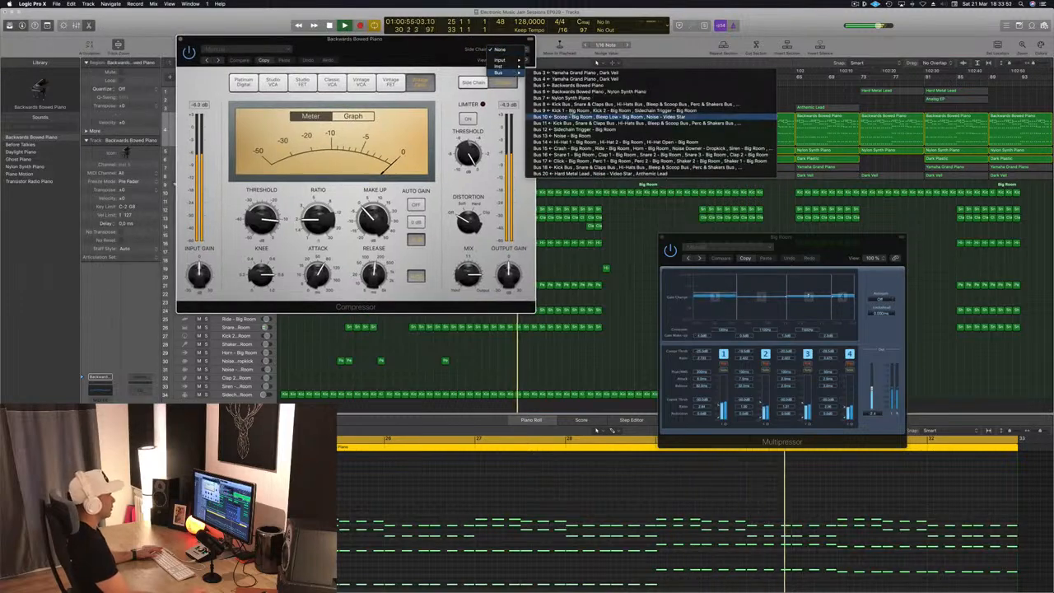
click(576, 129)
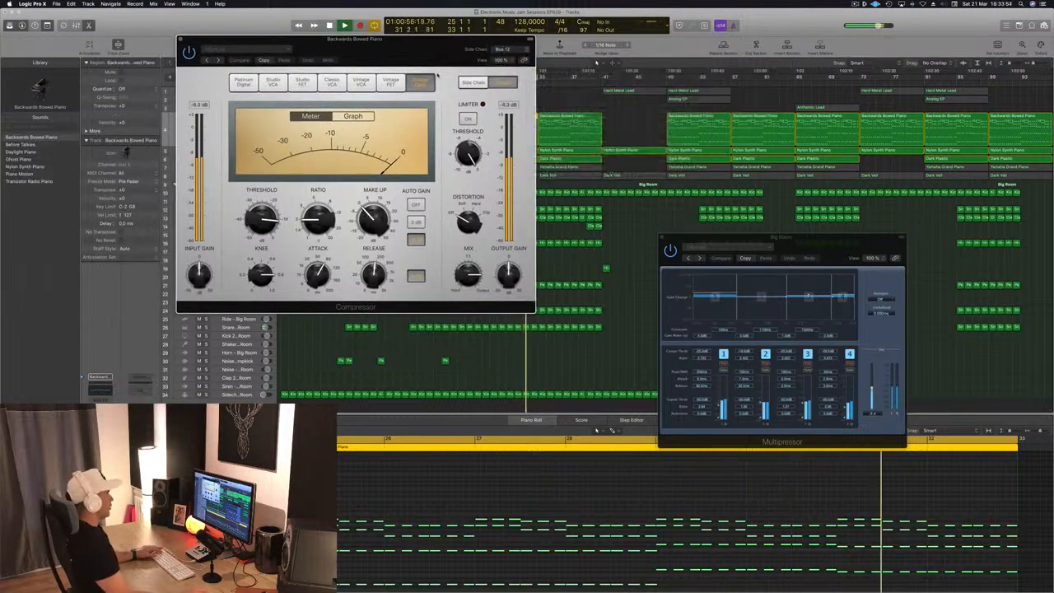
drag(431, 63, 612, 54)
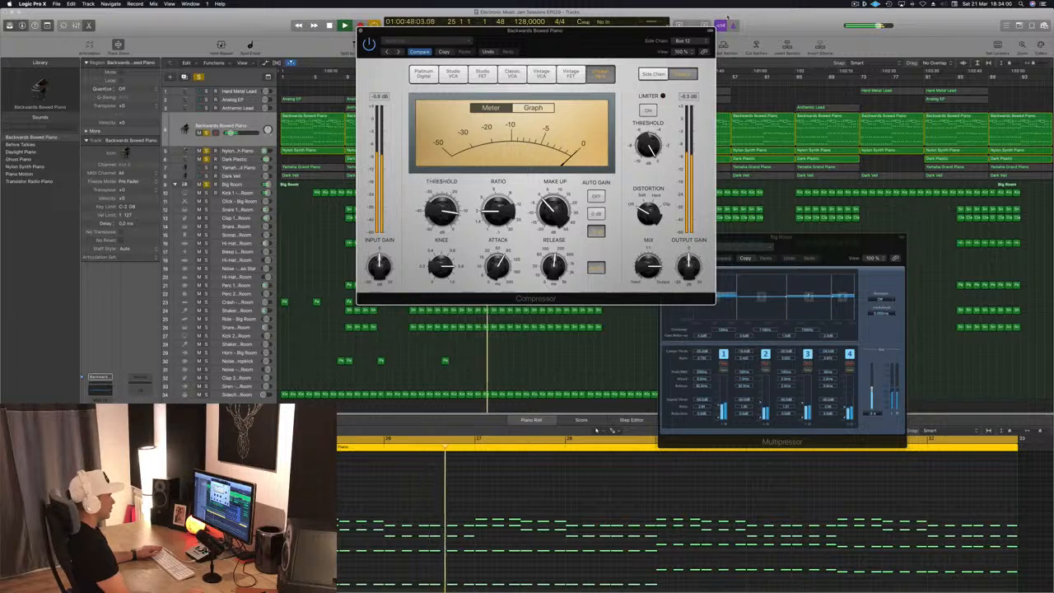
click(692, 41)
click(694, 42)
drag(635, 31, 680, 20)
key(space)
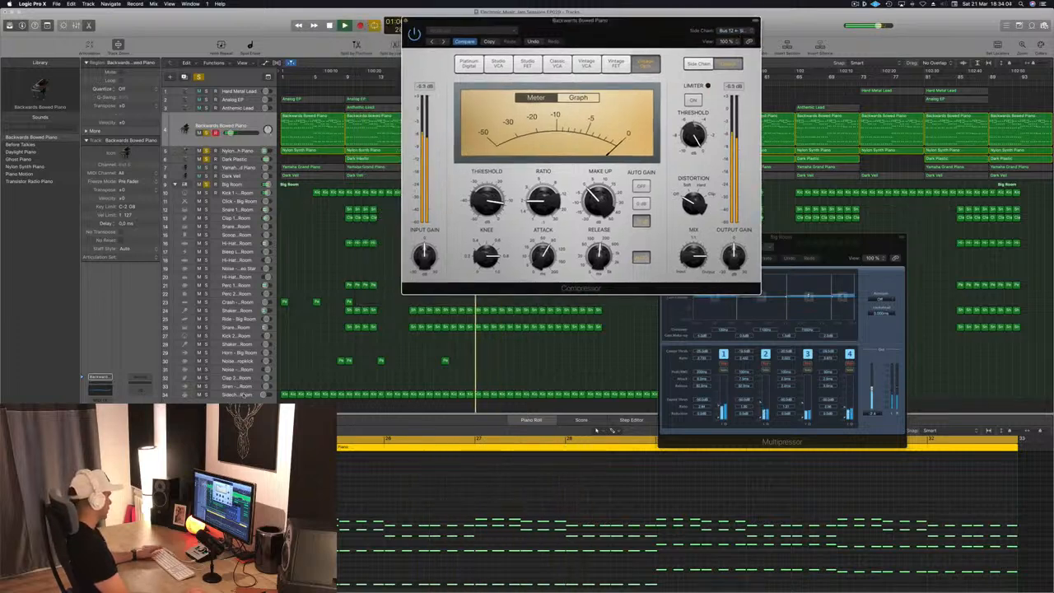
- Select the Sidechain Trigger - Big Room track
click(243, 396)
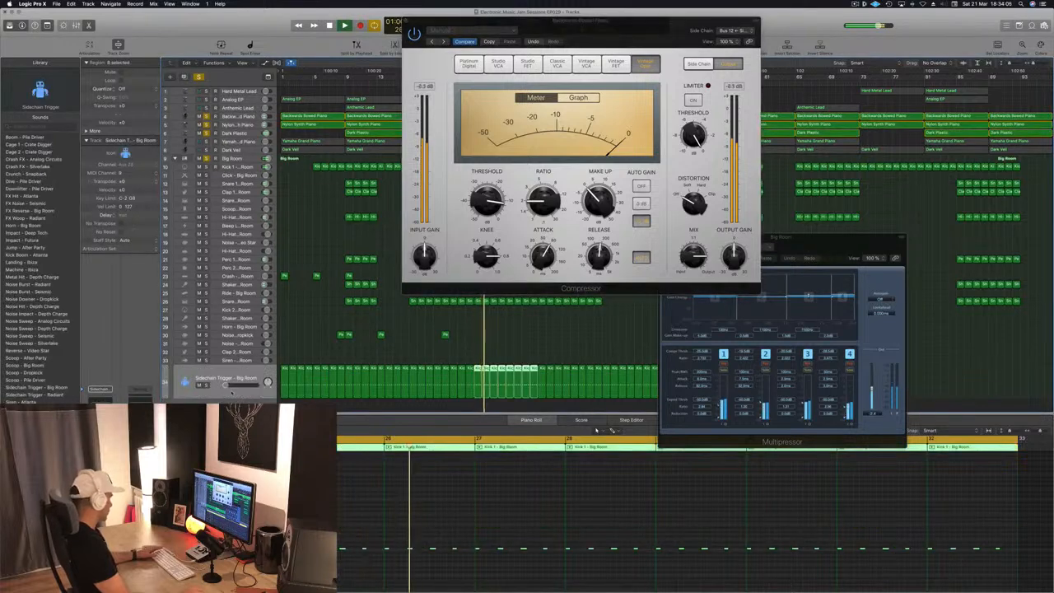
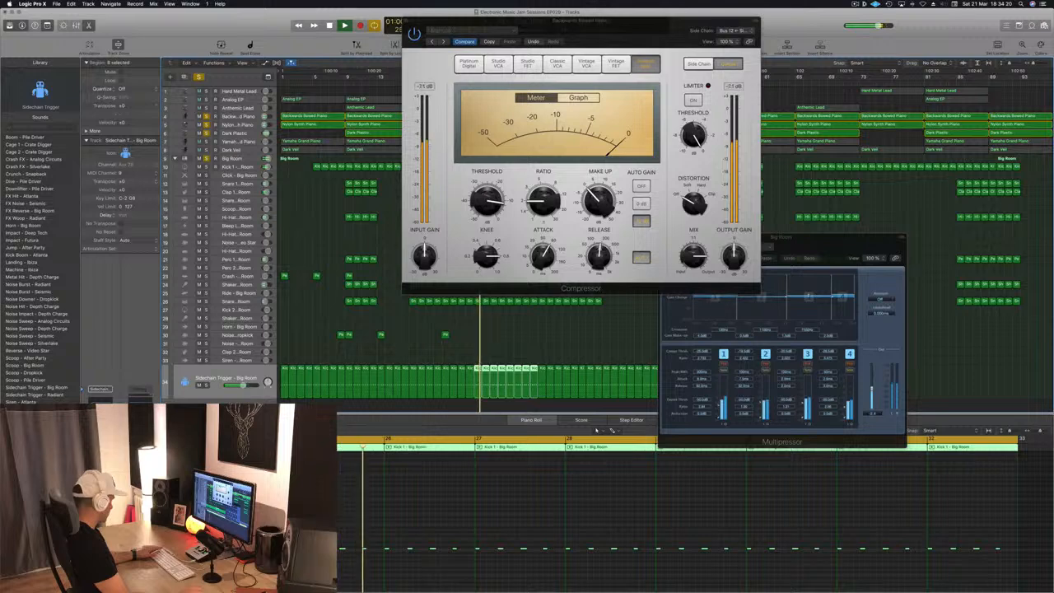
- Mute the Sidechain Trigger - Big Room track and select Bus 12 – Sidechain Trigger - Big Room as the Backwards Bowed Piano Compressor's side chain
key(m)
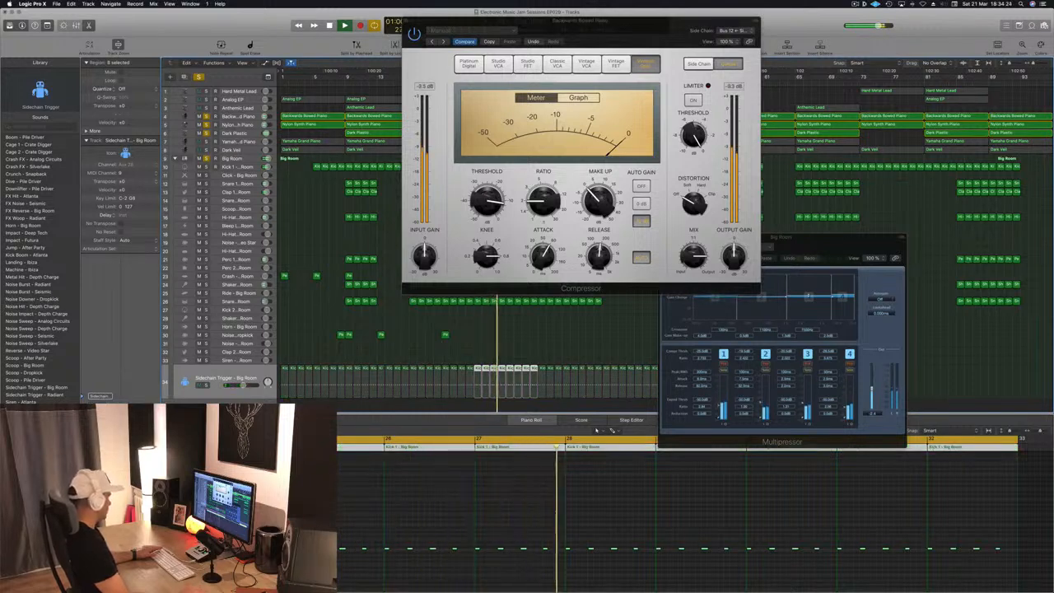
drag(635, 26, 676, 137)
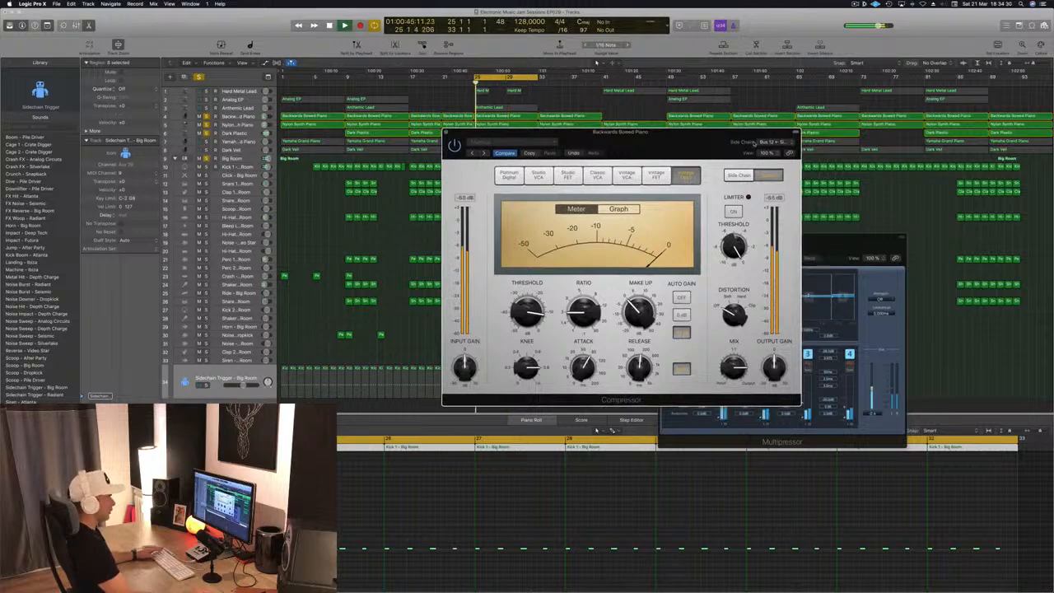
click(771, 143)
mouse_move(767, 136)
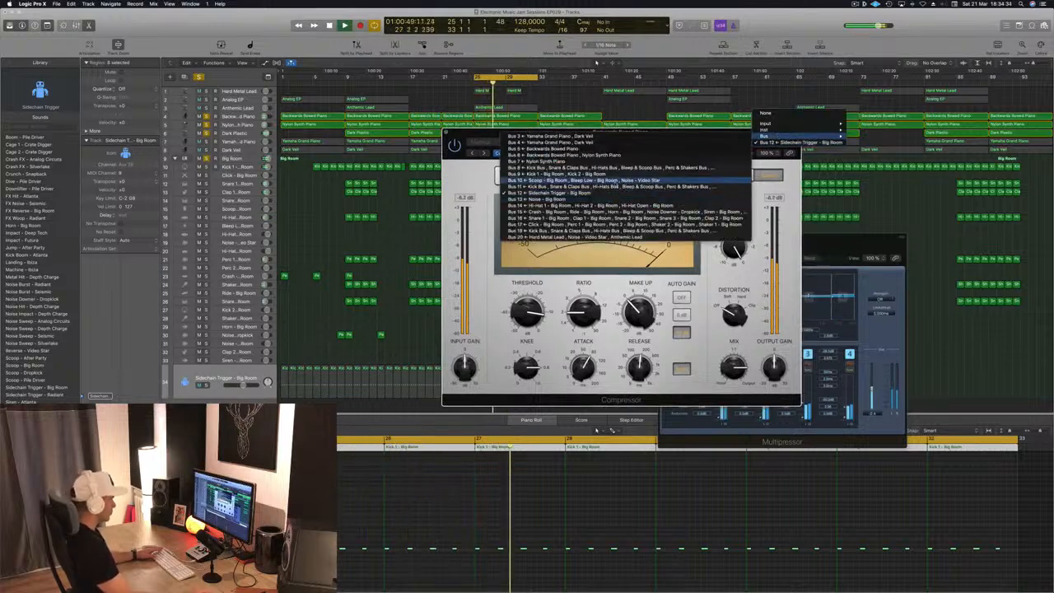
click(613, 200)
- Open the Compressor's side chain settings, set detection to SUM and switch the display to Graph
drag(618, 132, 667, 81)
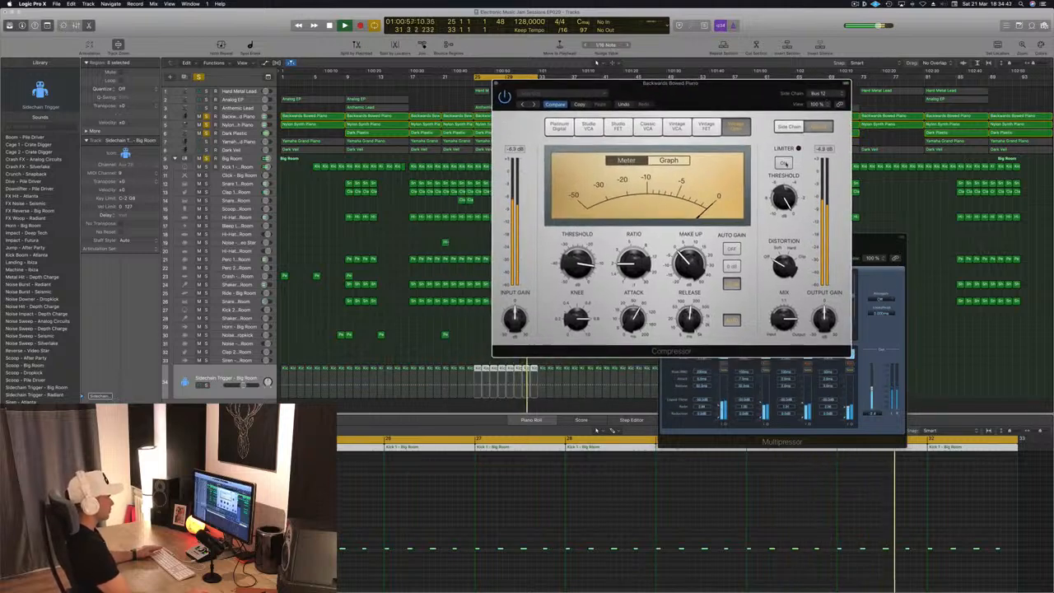
click(788, 126)
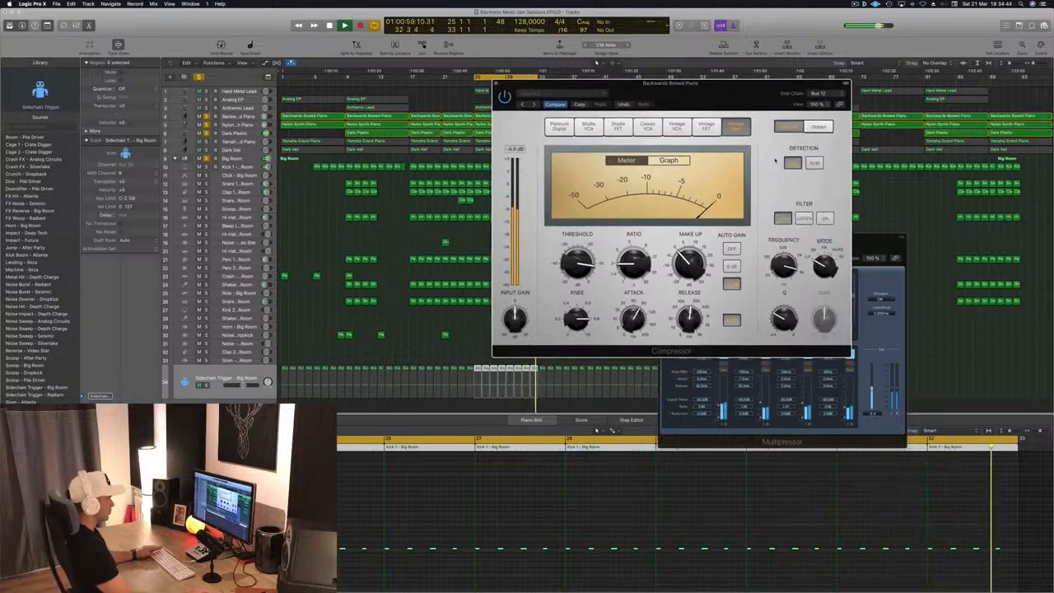
click(814, 163)
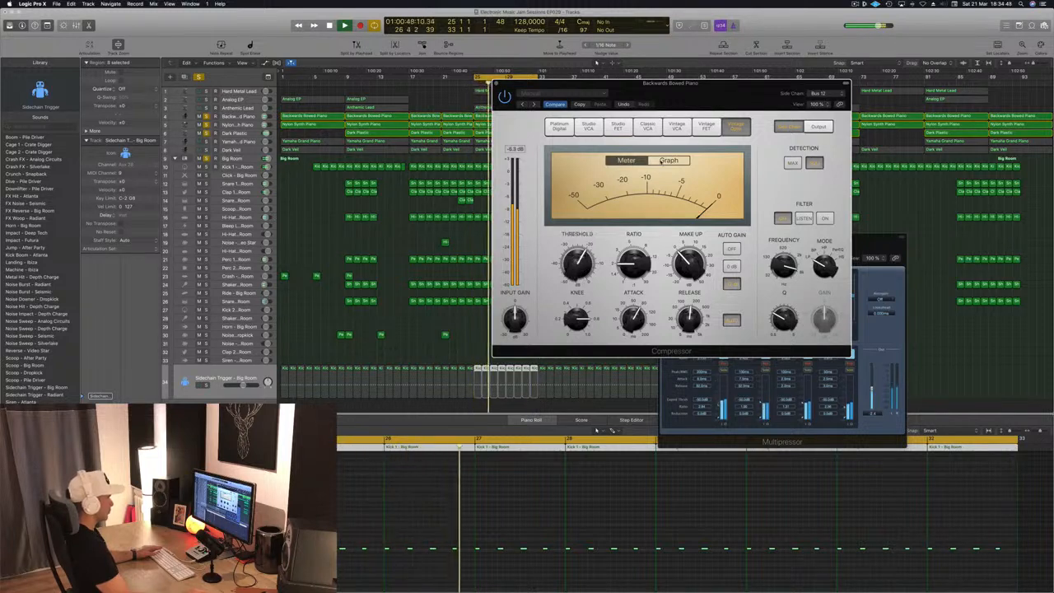
click(661, 161)
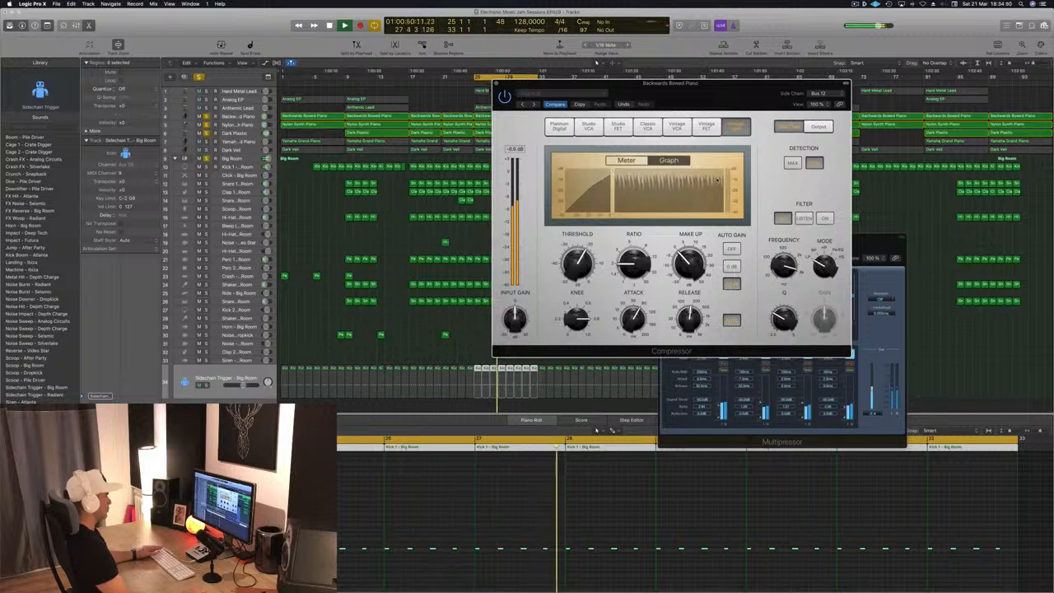
drag(696, 94, 708, 91)
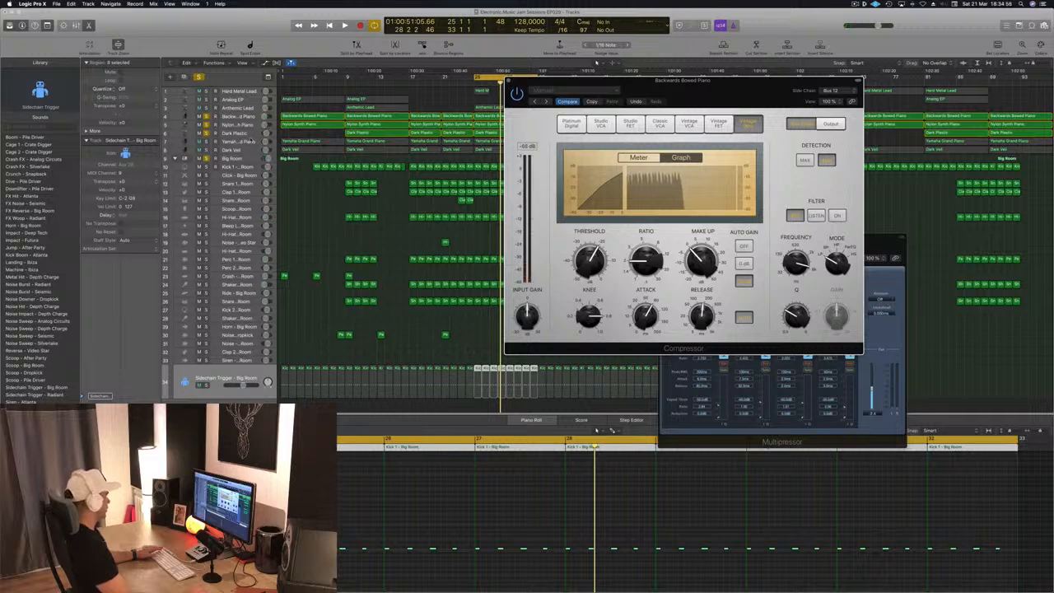
- Start playback and step through the piano tracks, opening and closing the Backwards Bowed Piano Compressor
click(250, 141)
key(space)
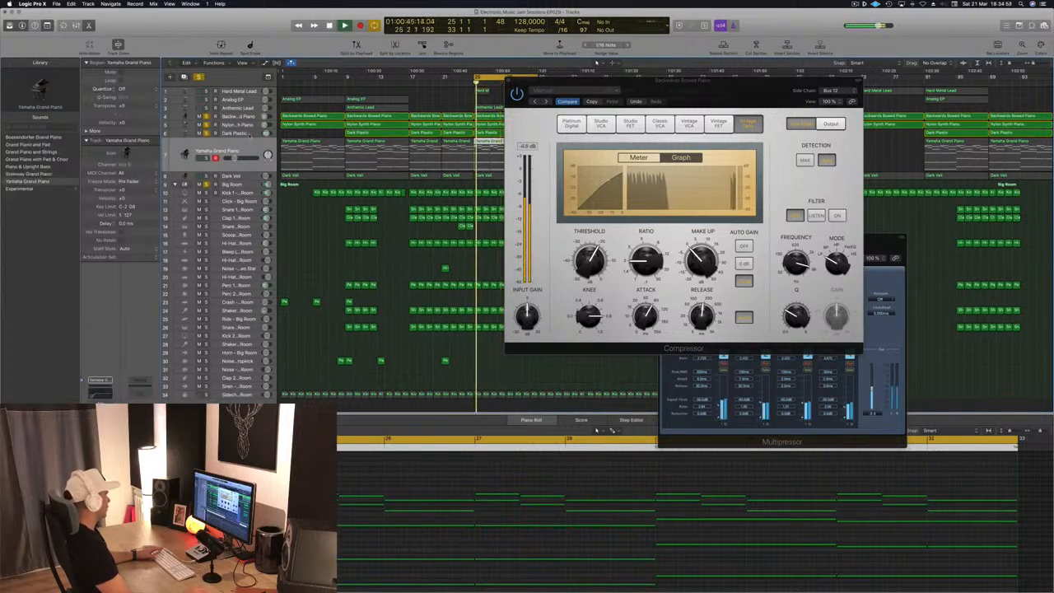
click(235, 136)
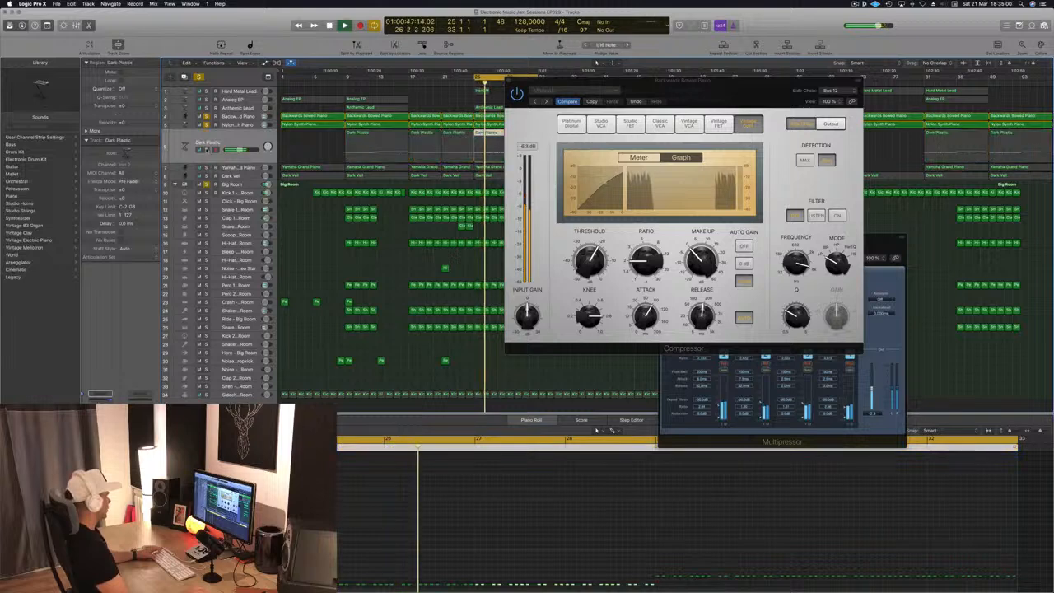
click(239, 116)
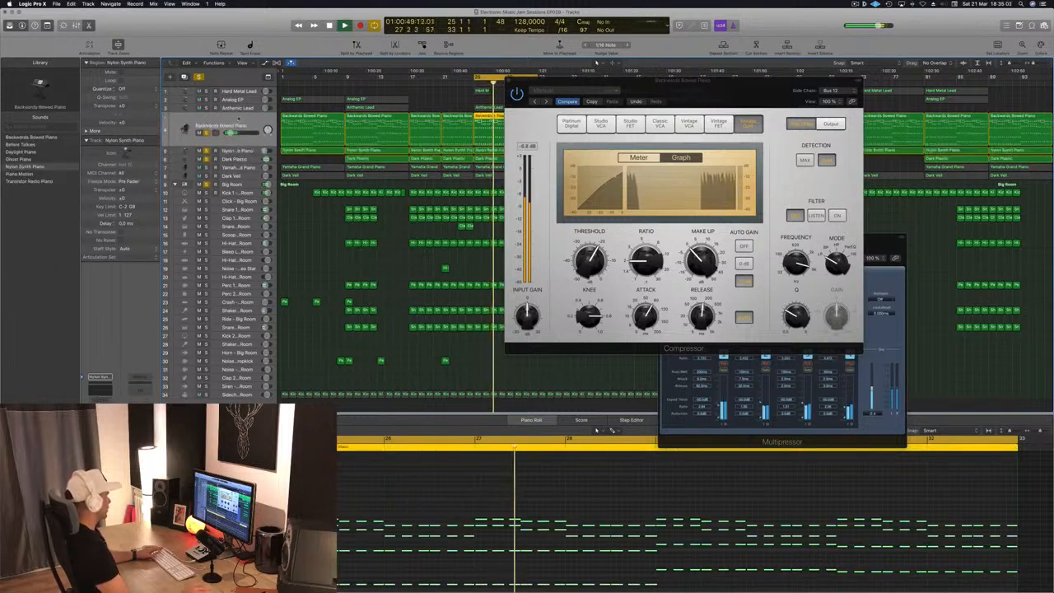
click(509, 80)
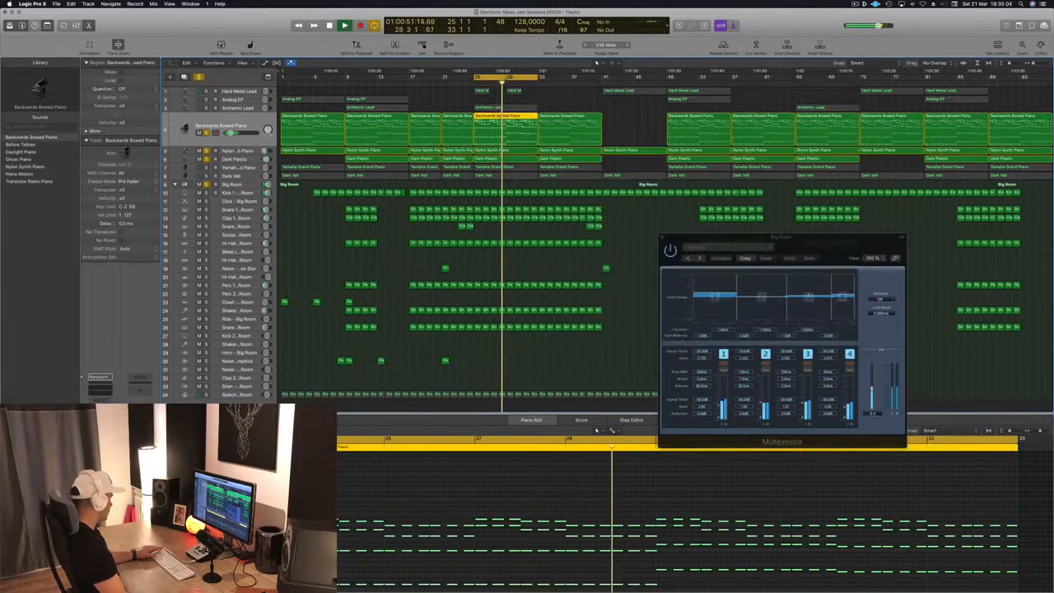
click(99, 434)
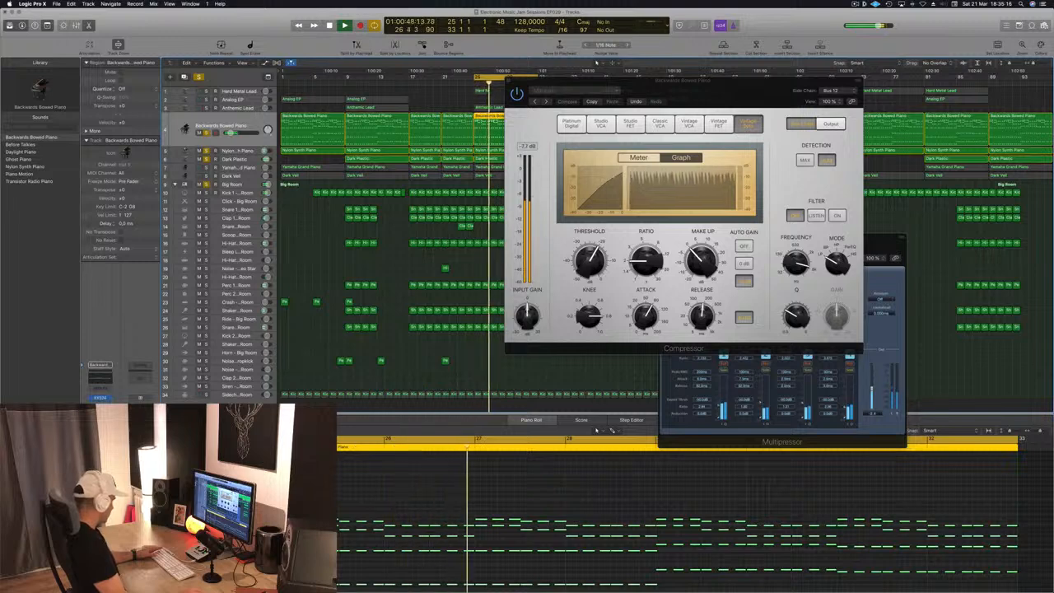
key(super+w)
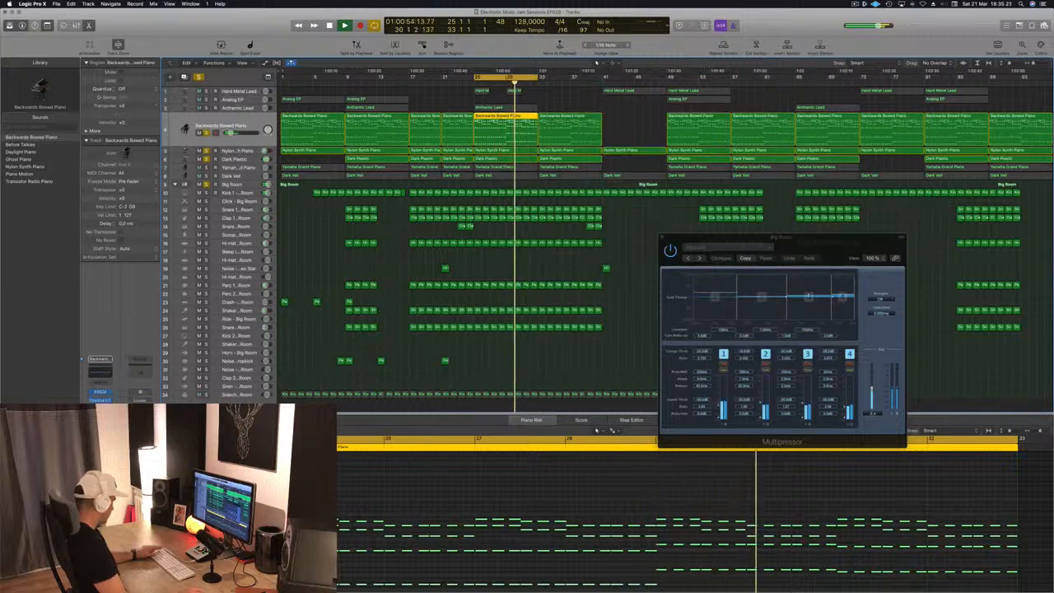
- Stop playback, switch off all track solos and play the arrangement again
click(506, 151)
click(529, 97)
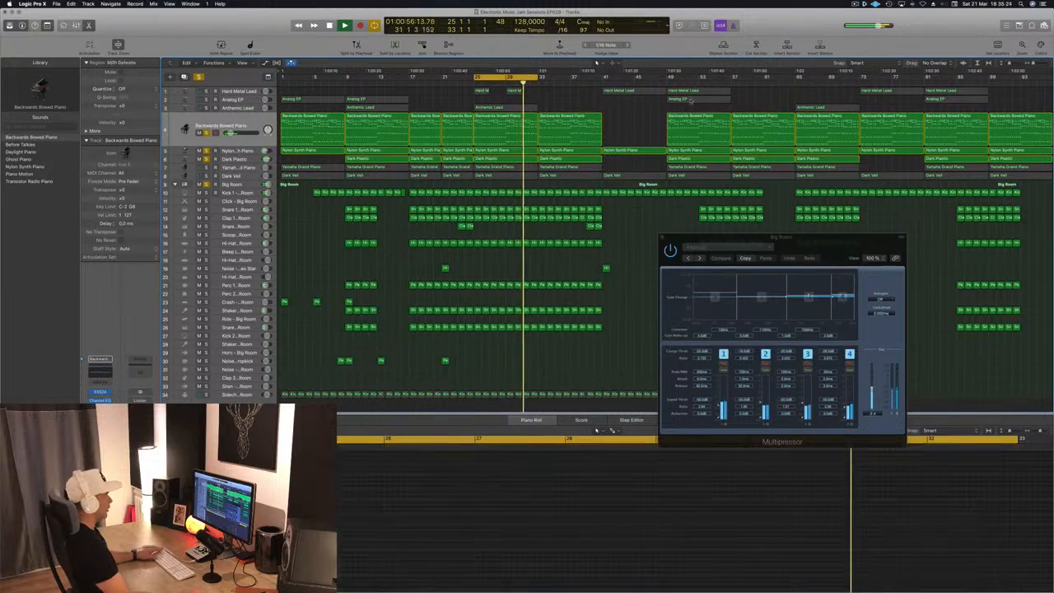
key(space)
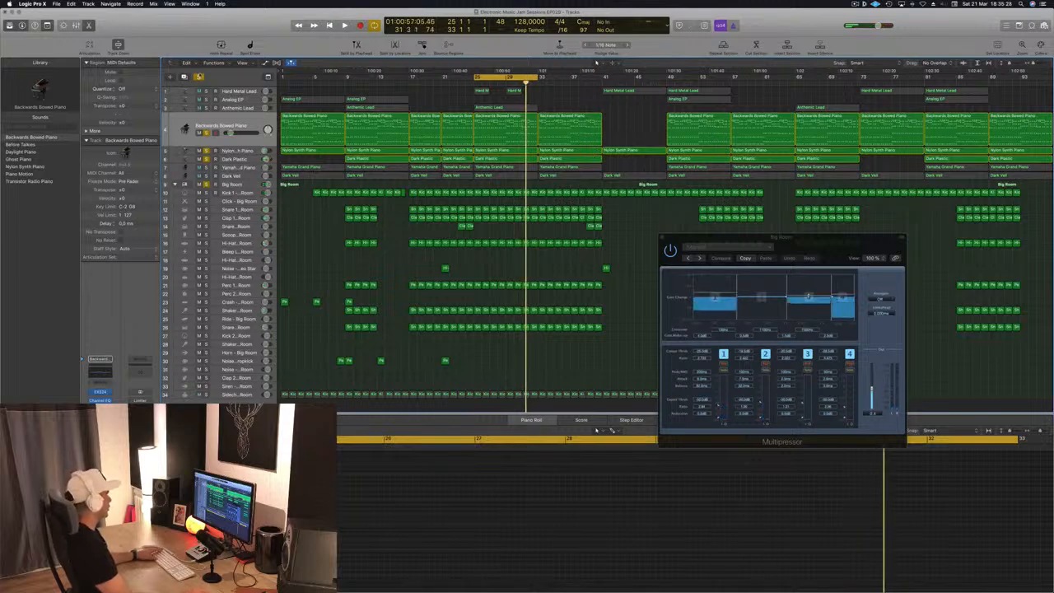
click(199, 77)
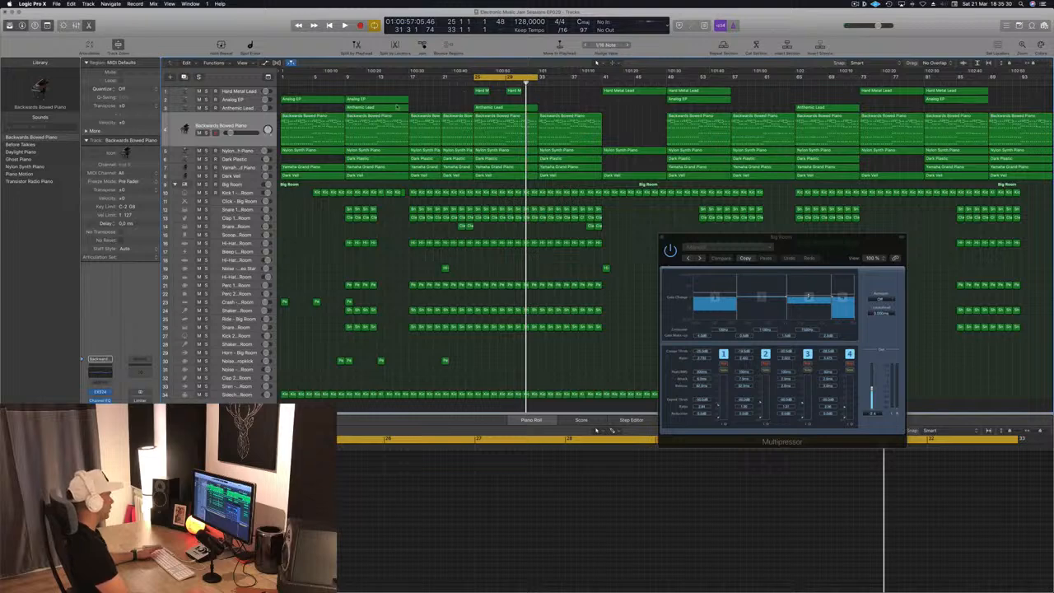
key(space)
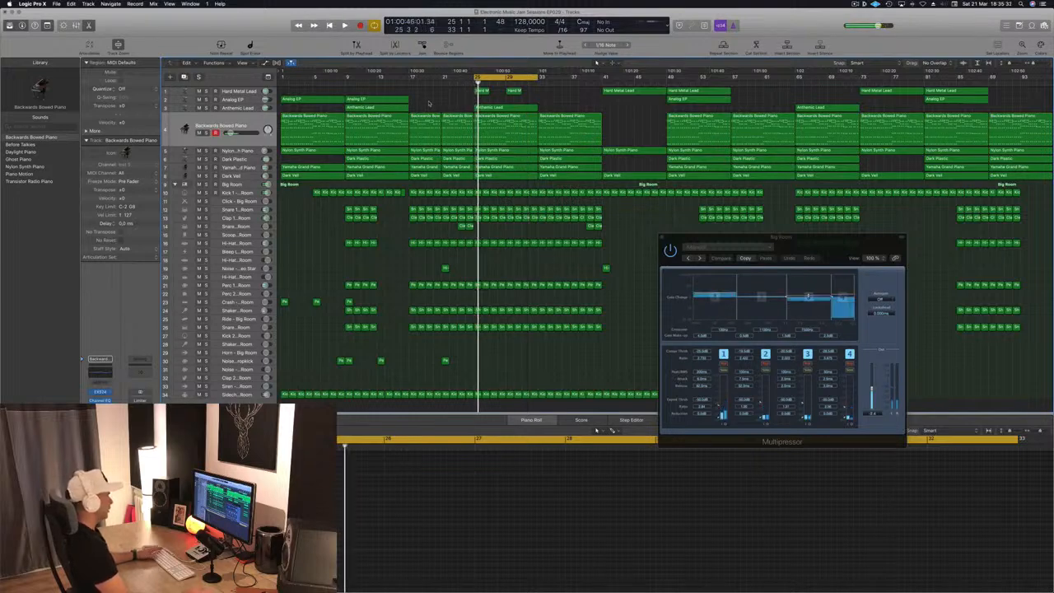
- Save the project
click(259, 119)
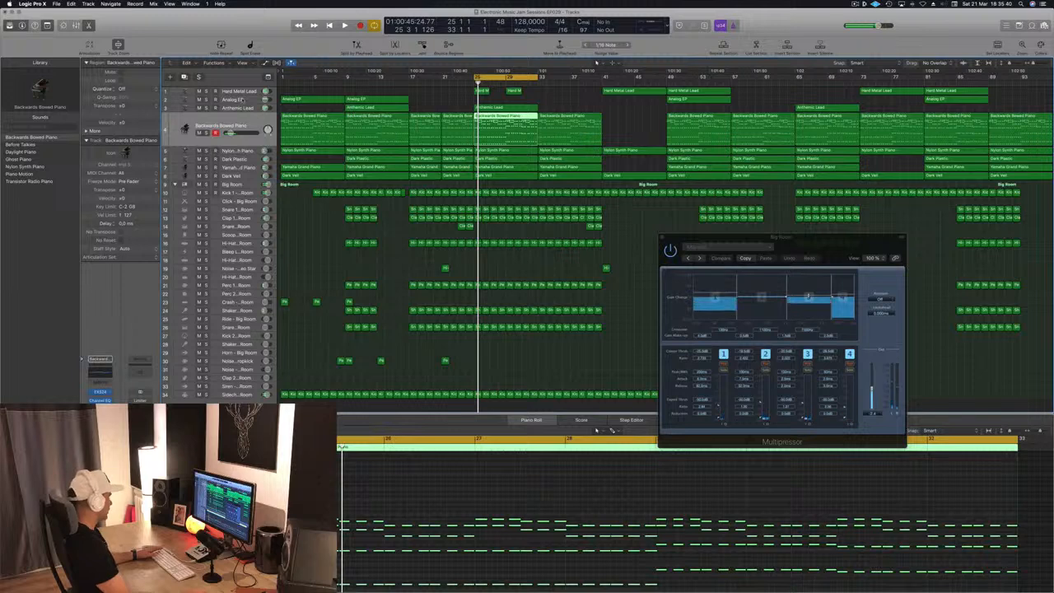
key(ctrl+s)
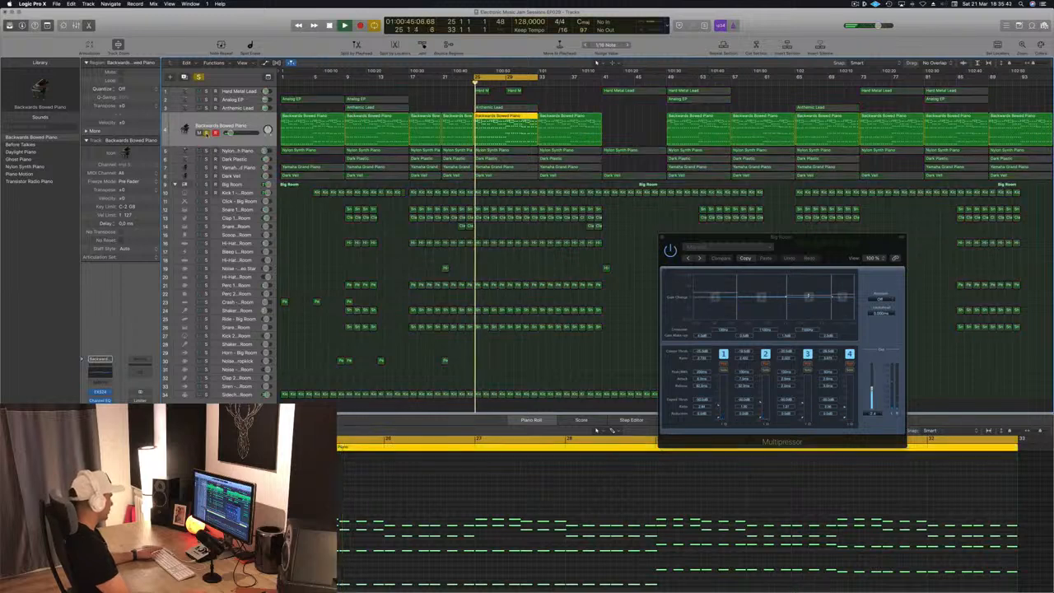
key(ctrl+s)
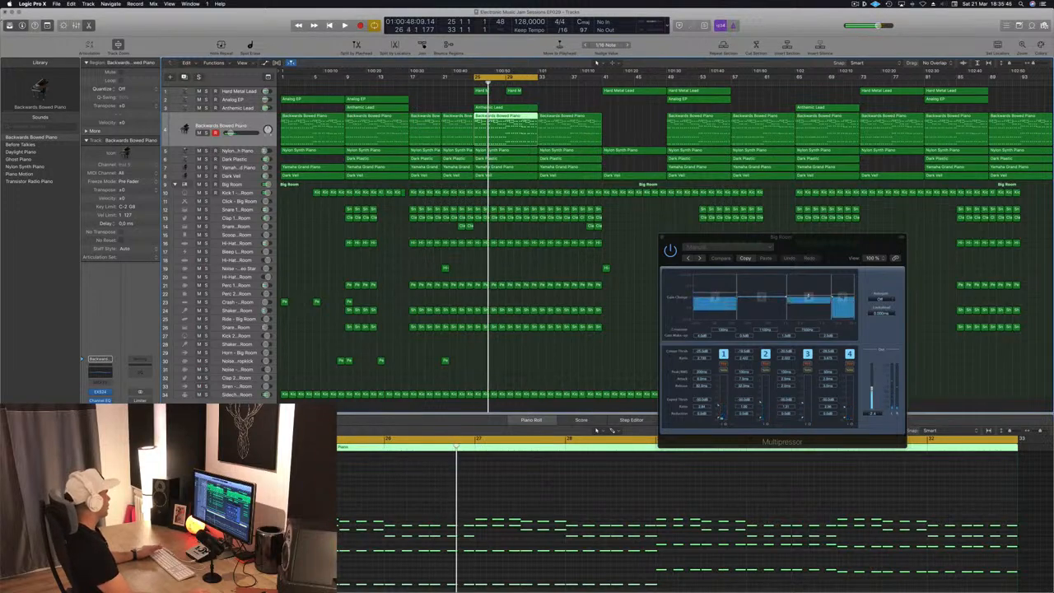
- Quit Logic Pro X, saving the changes to Electronic Music Jam Sessions EP029
click(5, 13)
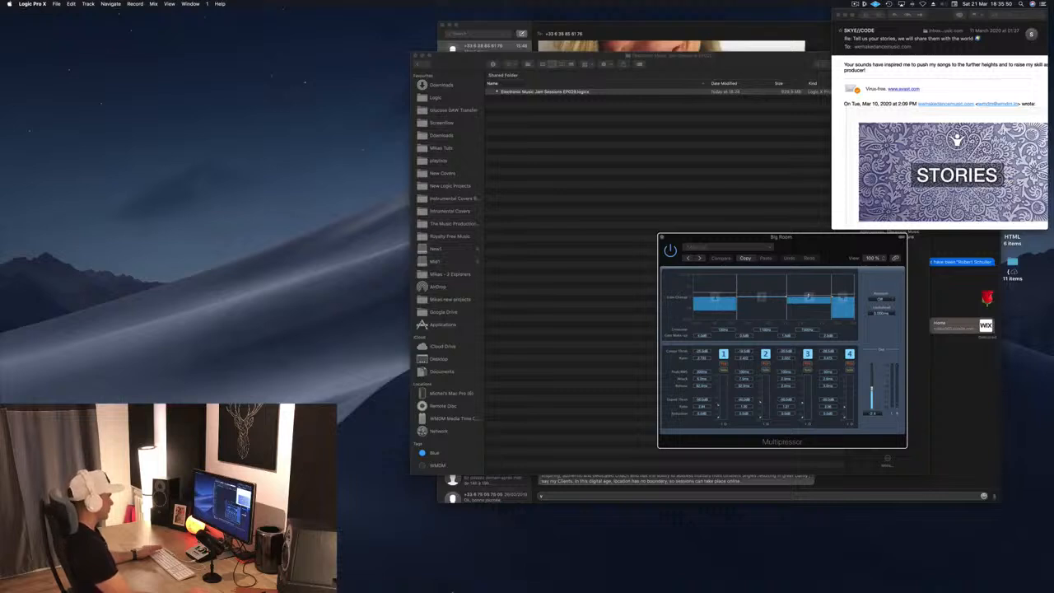
right_click(492, 577)
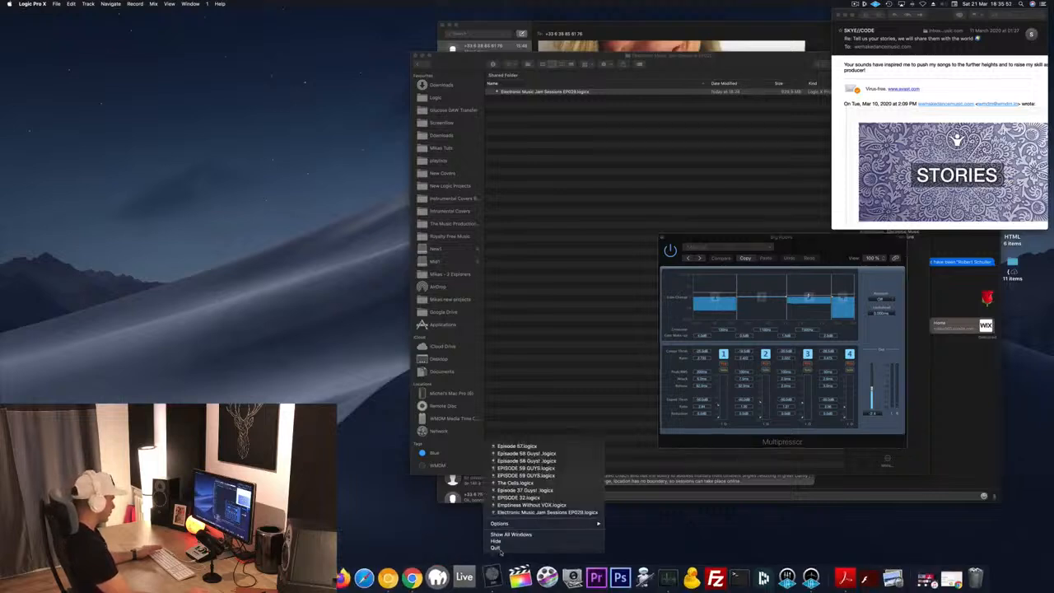
click(498, 549)
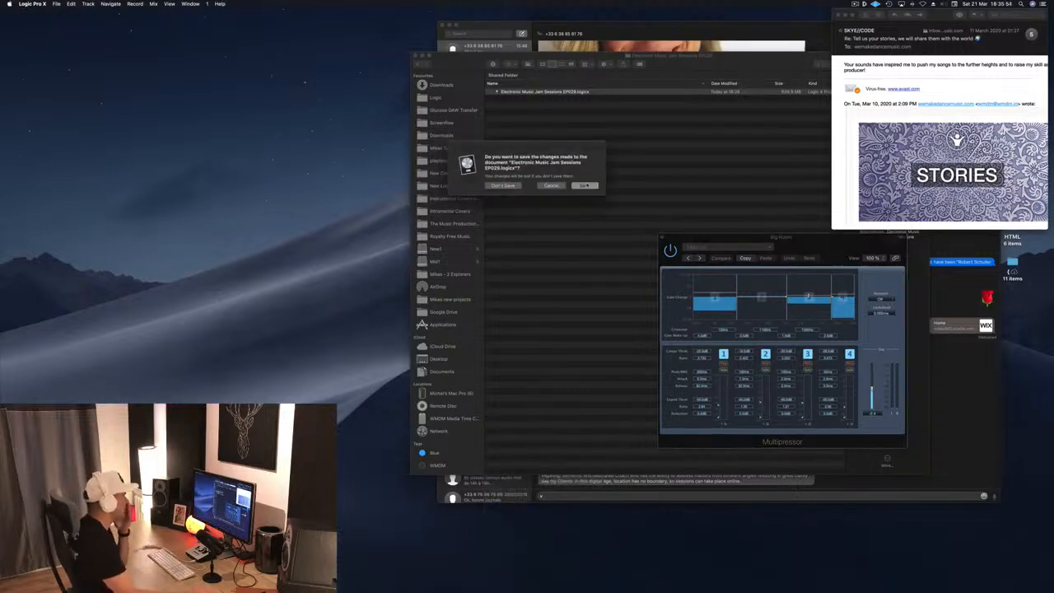
click(584, 185)
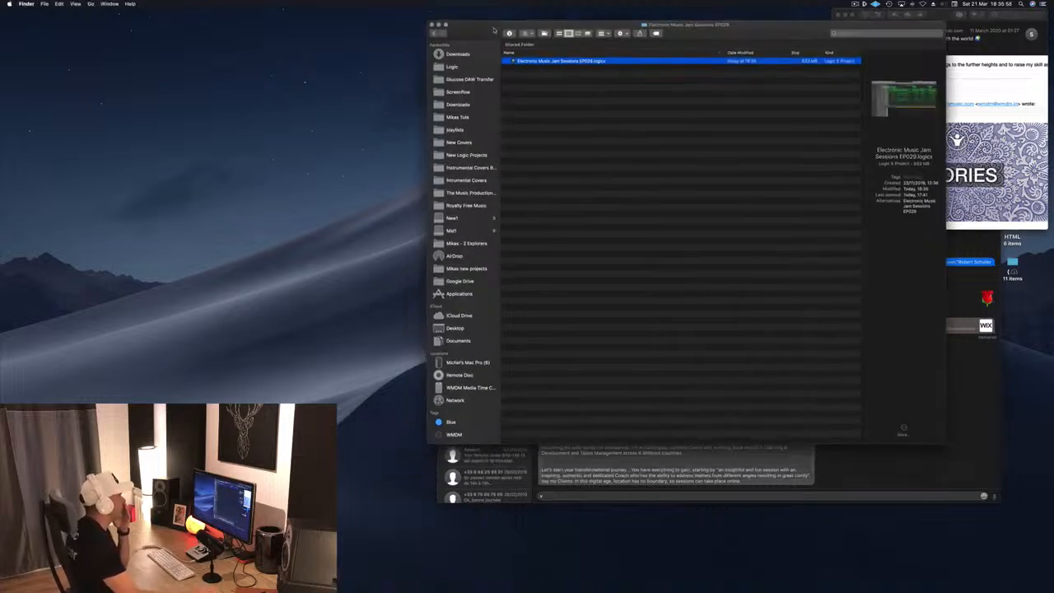
- Relaunch Logic Pro X and open the most recent project
mouse_move(633, 591)
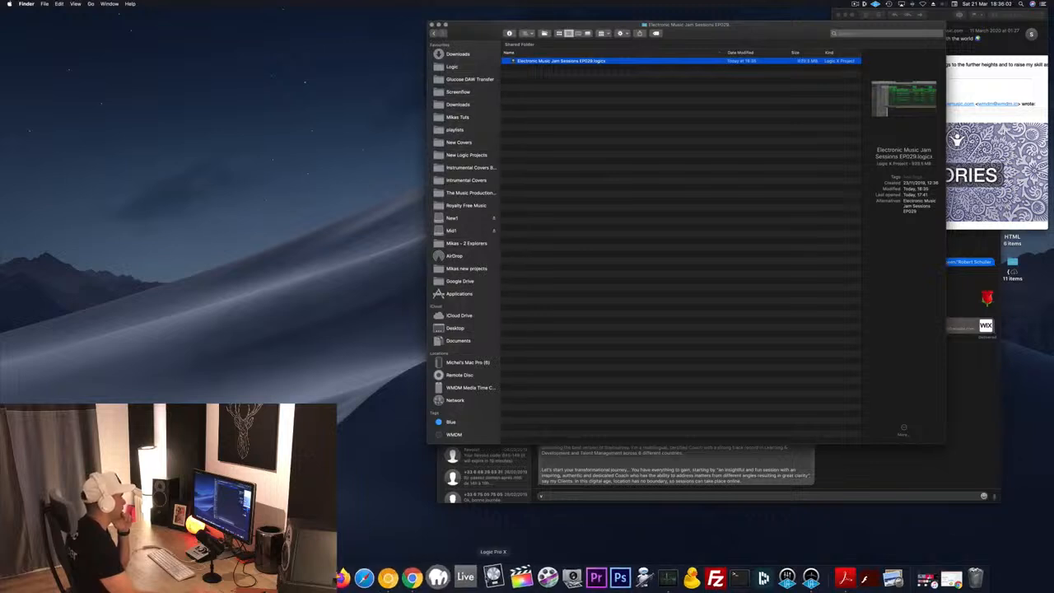
click(493, 576)
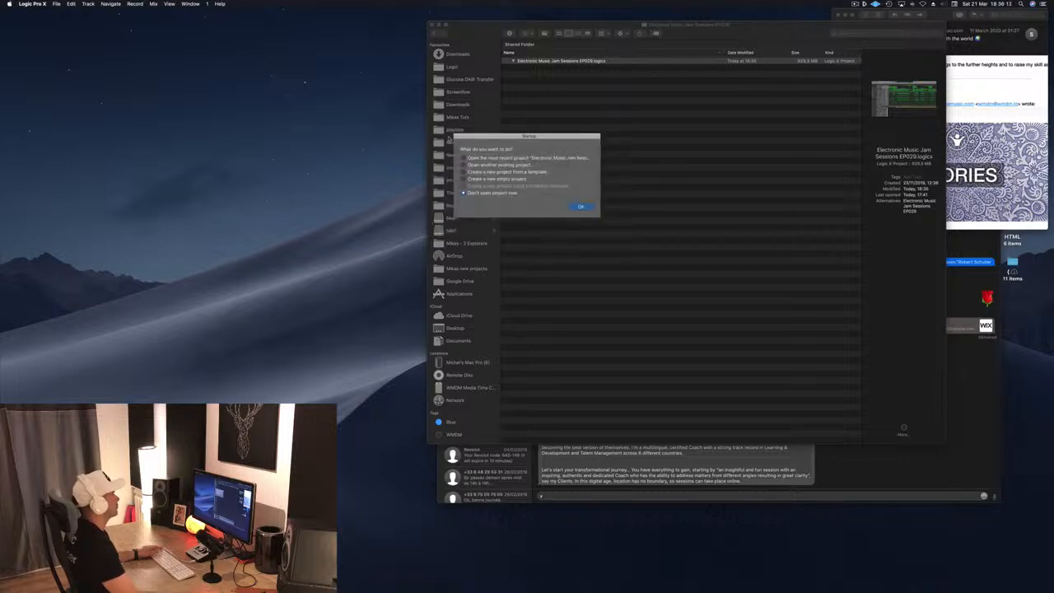
click(577, 206)
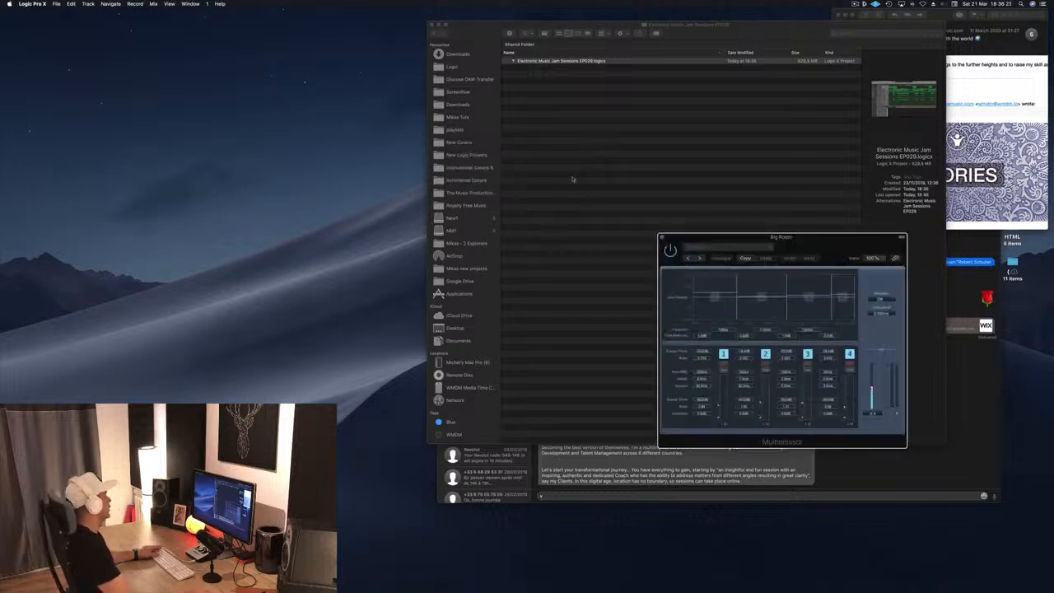
- Open the project's main window and start playback
click(169, 4)
mouse_move(191, 5)
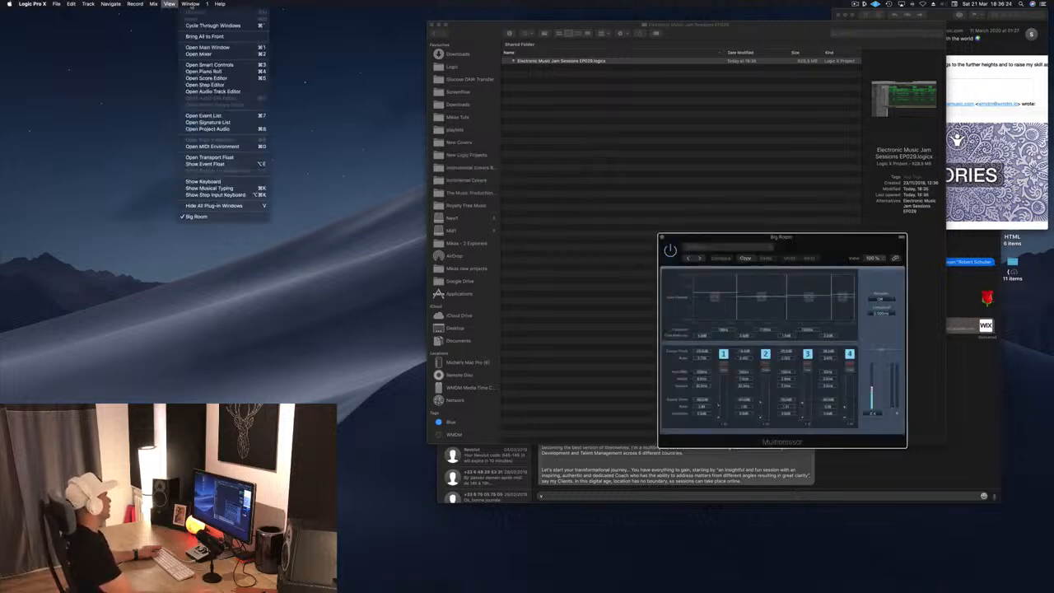
click(212, 48)
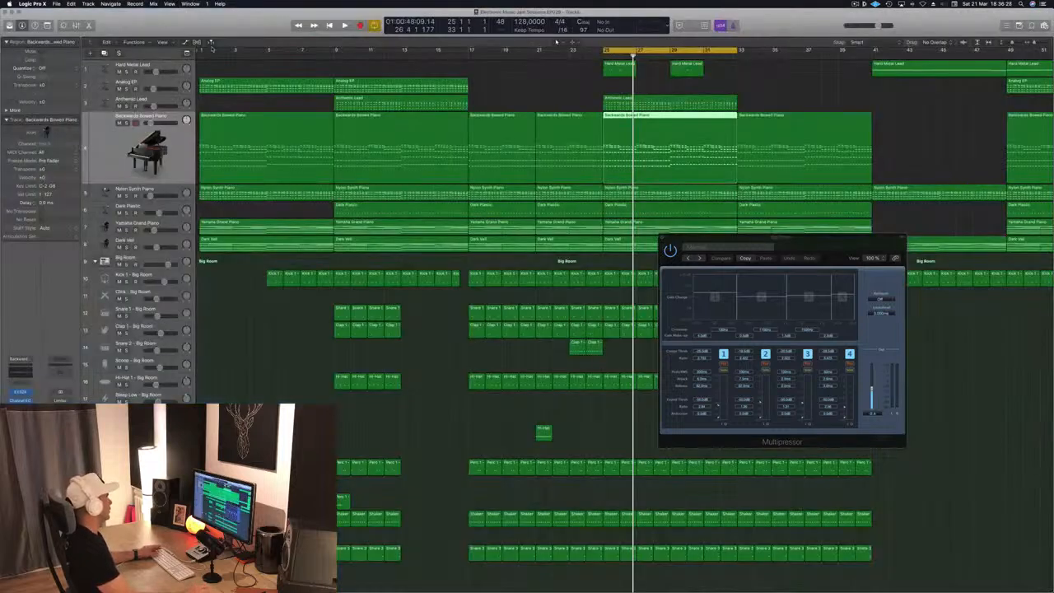
click(500, 84)
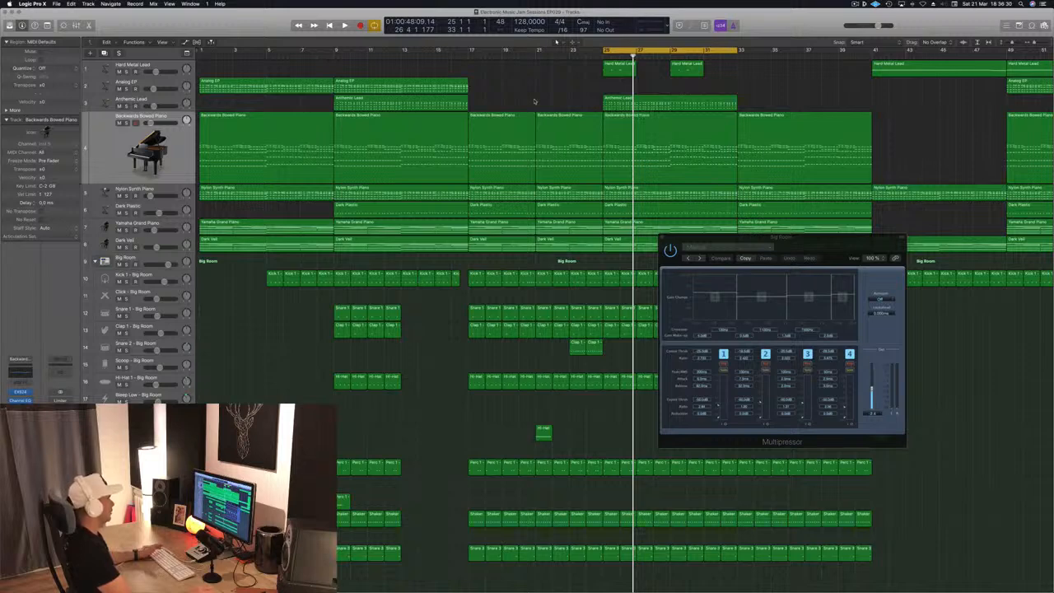
key(space)
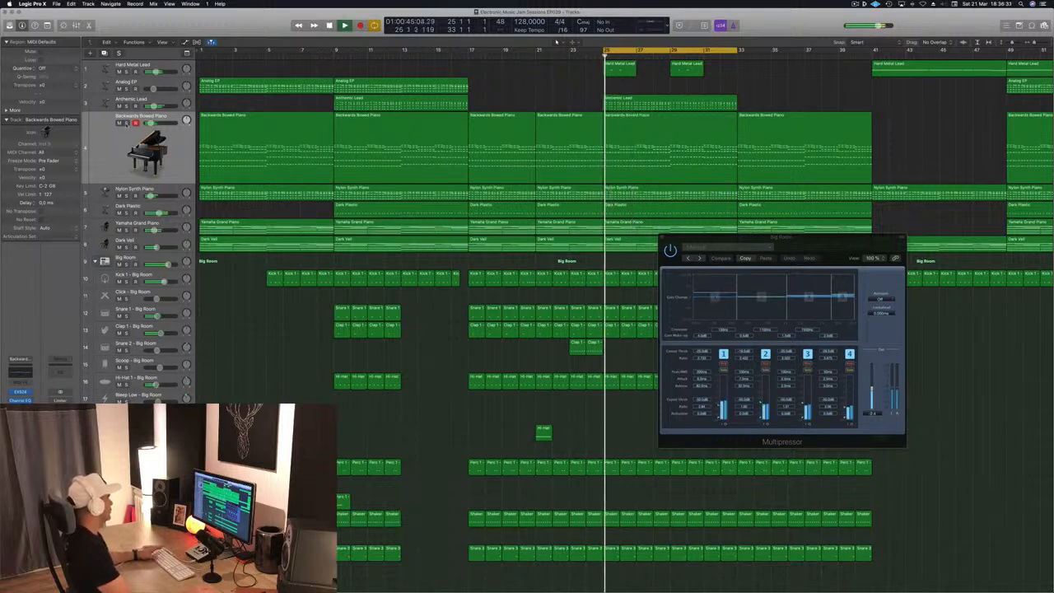
- Reopen the Backwards Bowed Piano track's Compressor and switch its display to Meter
click(126, 125)
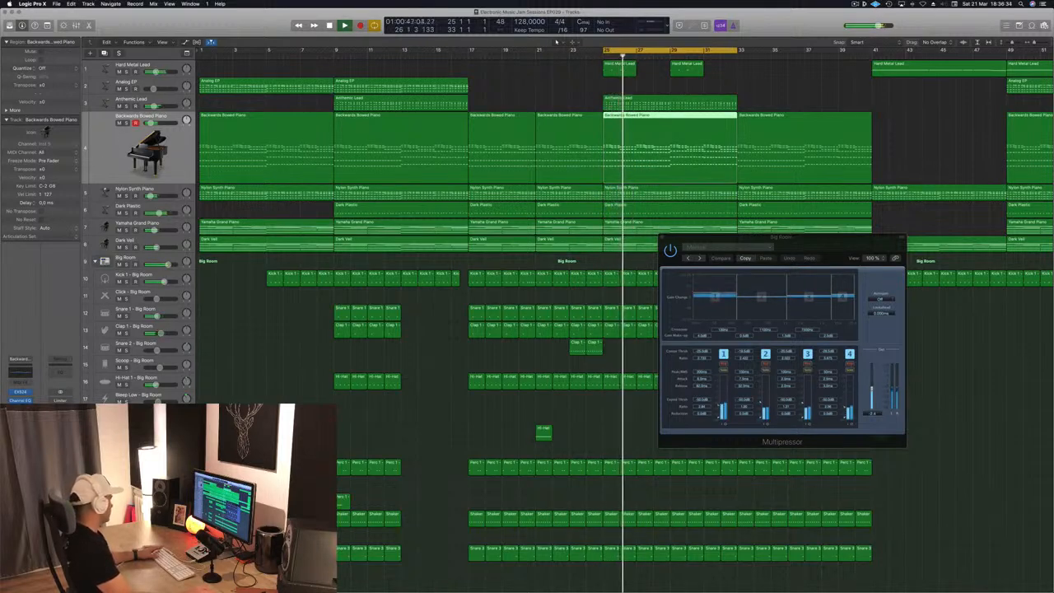
click(21, 410)
drag(303, 50, 717, 130)
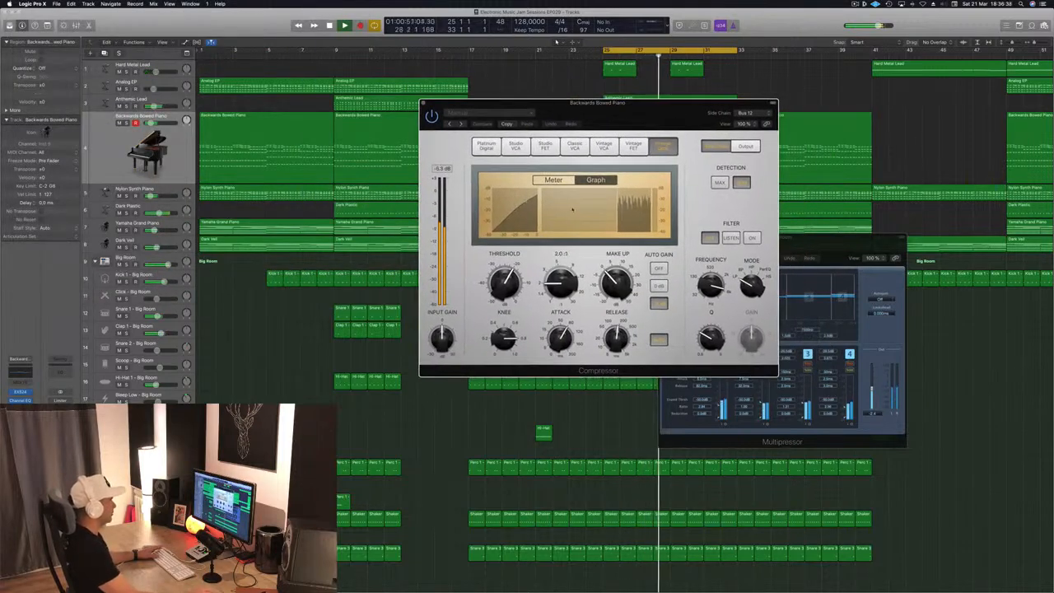
click(554, 180)
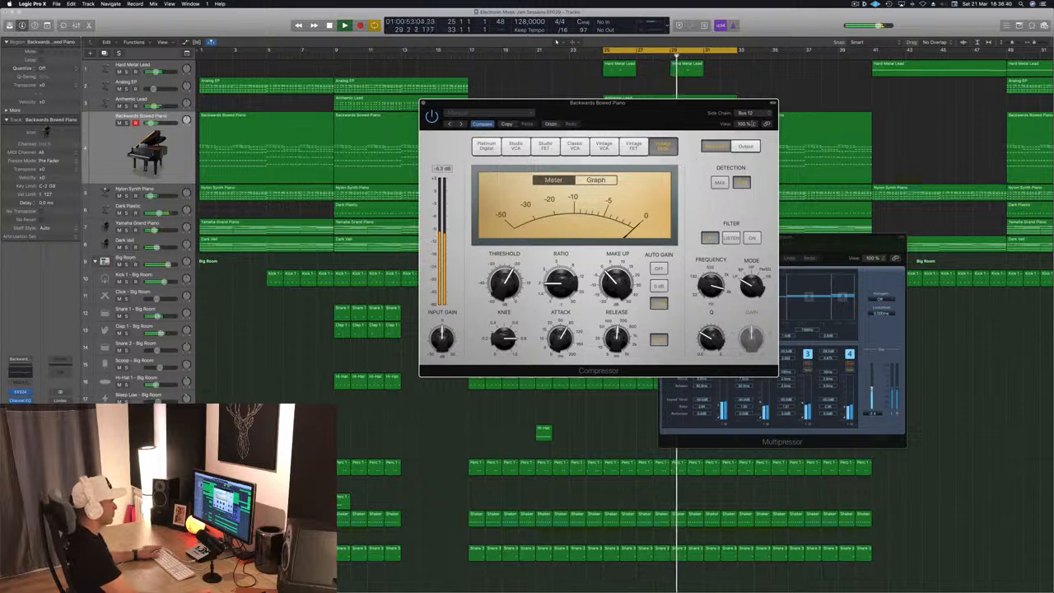
- Adjust the Backwards Bowed Piano Compressor's side chain selection and reposition the plugin window
click(745, 114)
click(715, 135)
drag(688, 111, 633, 97)
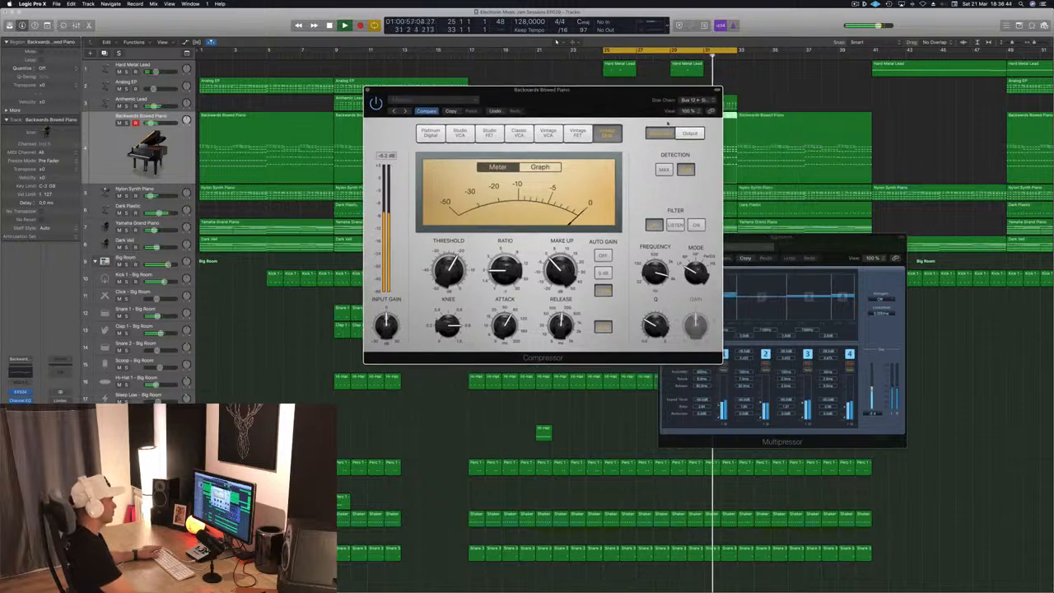
drag(547, 105, 566, 102)
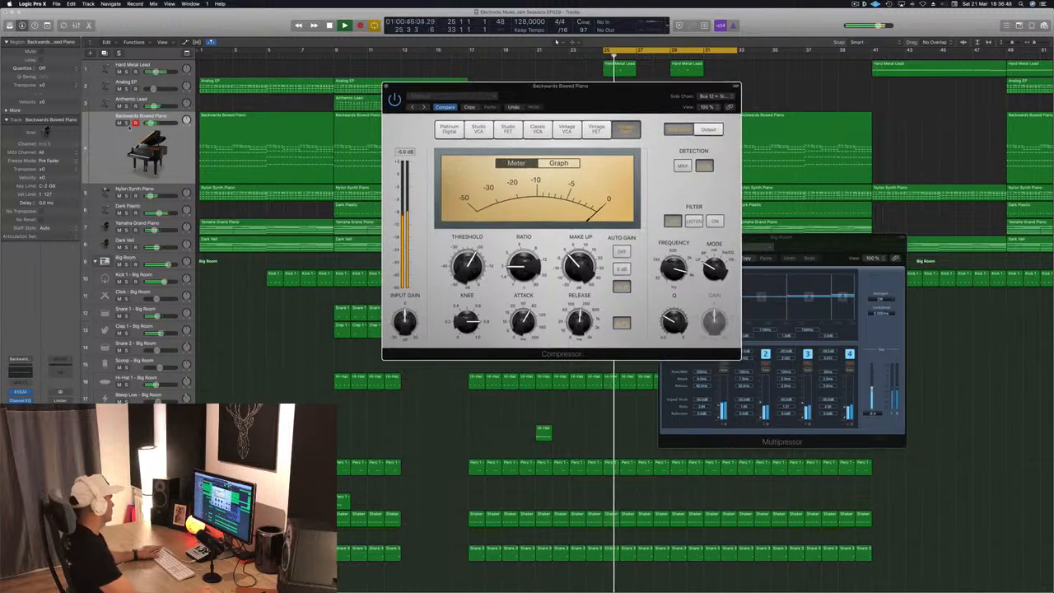
- Solo the Backwards Bowed Piano track and reopen its Compressor from the channel strip
key(s)
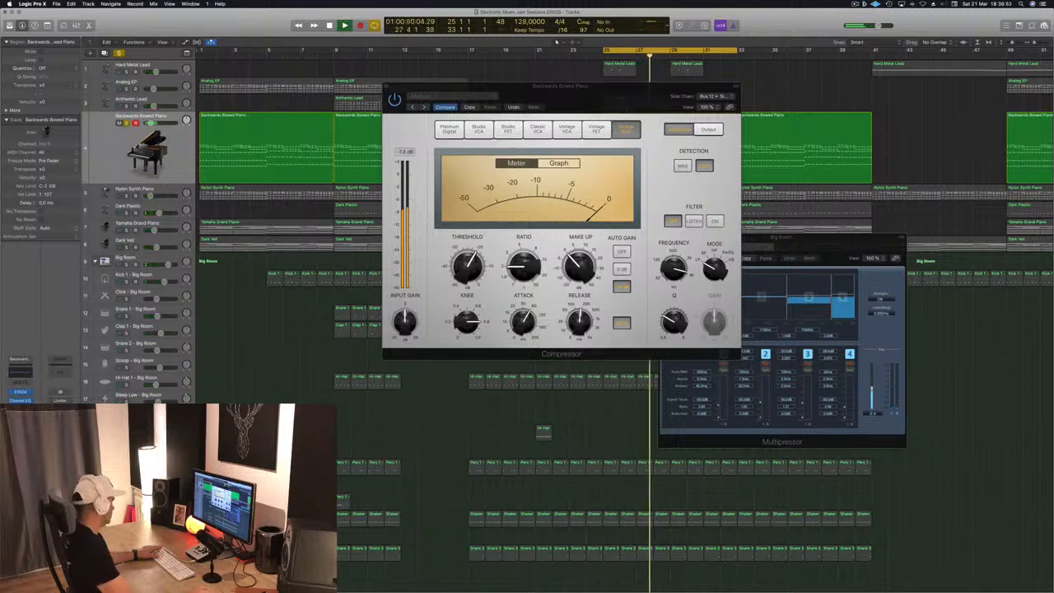
key(super+w)
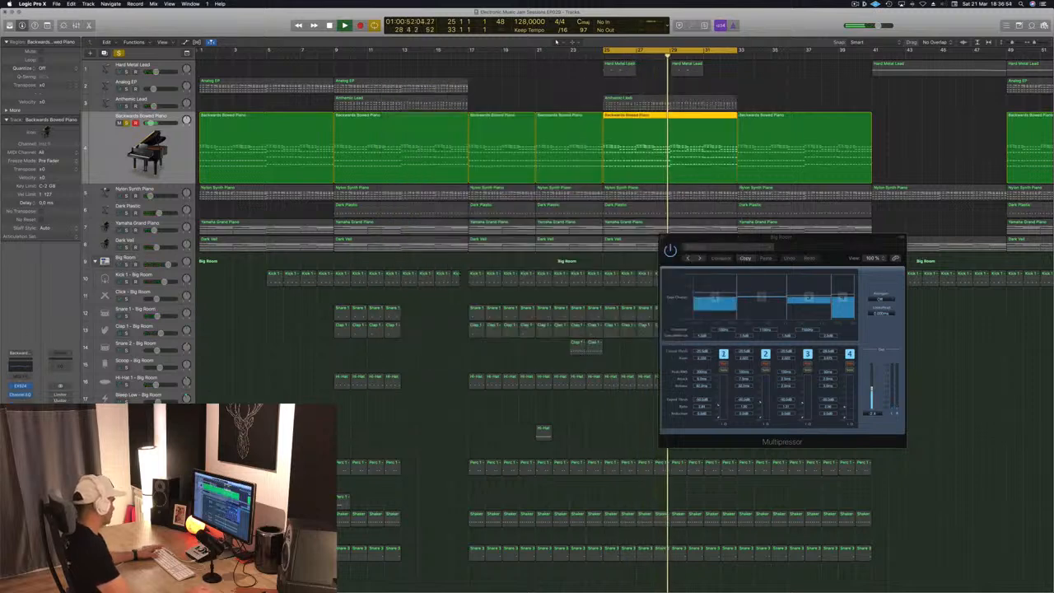
click(20, 403)
drag(252, 37, 791, 144)
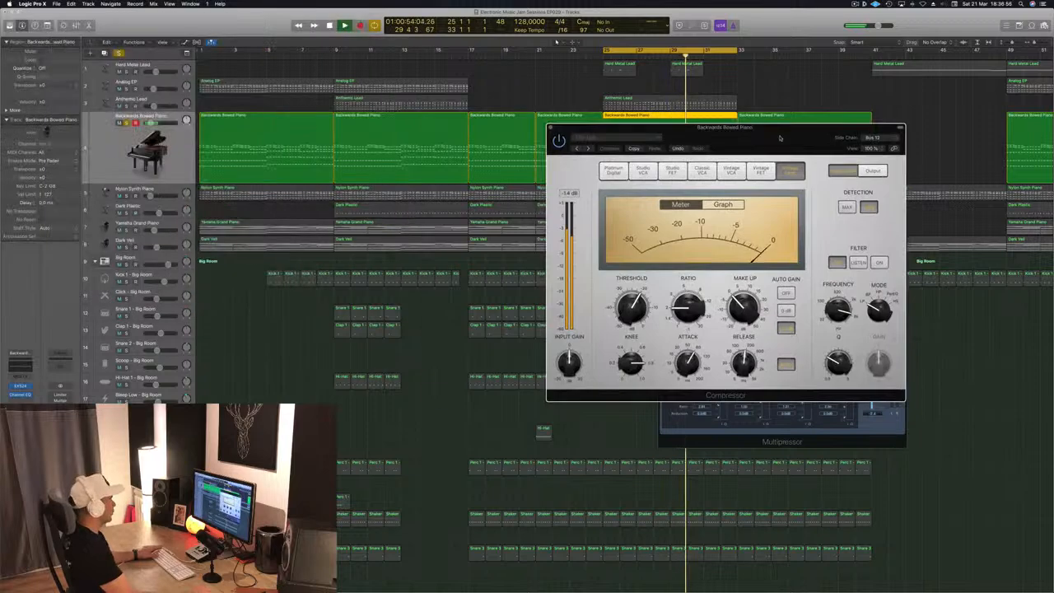
- Try the Compressor's side chain on Bus 9 before returning it to Bus 12 Sidechain Trigger - Big Room
click(888, 140)
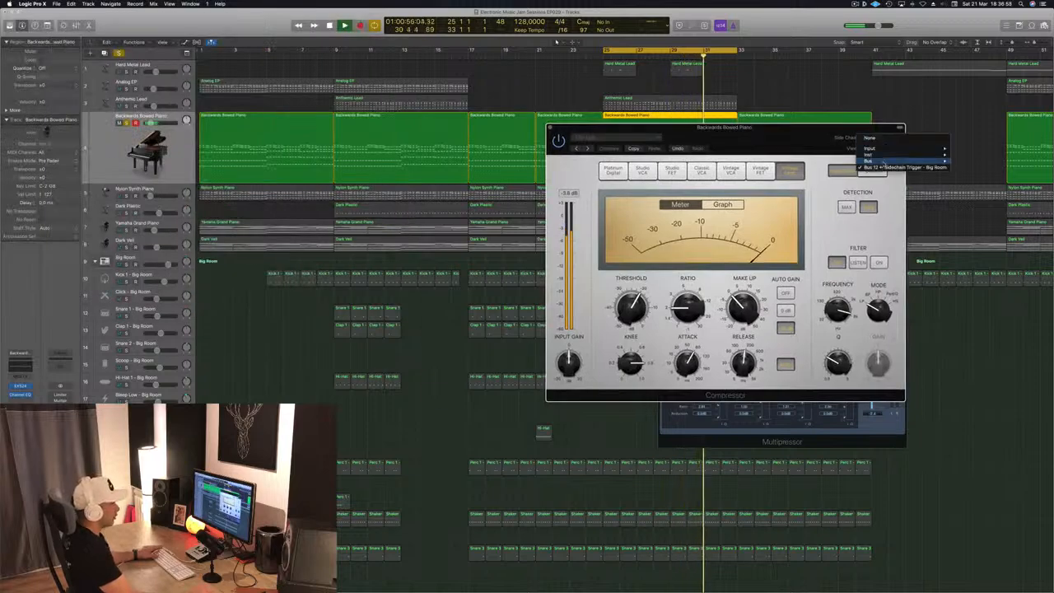
mouse_move(888, 154)
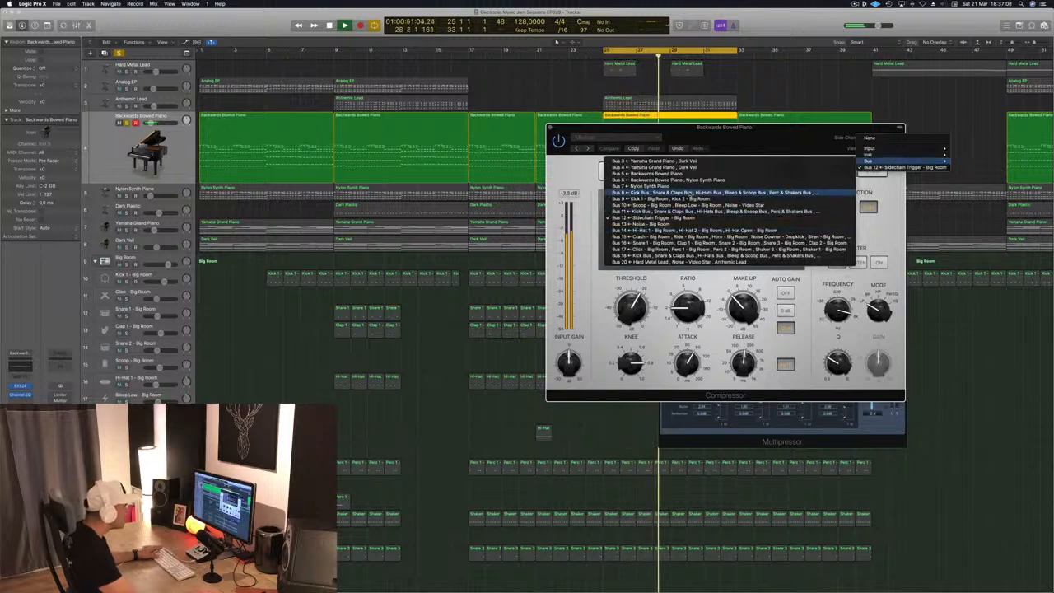
click(840, 198)
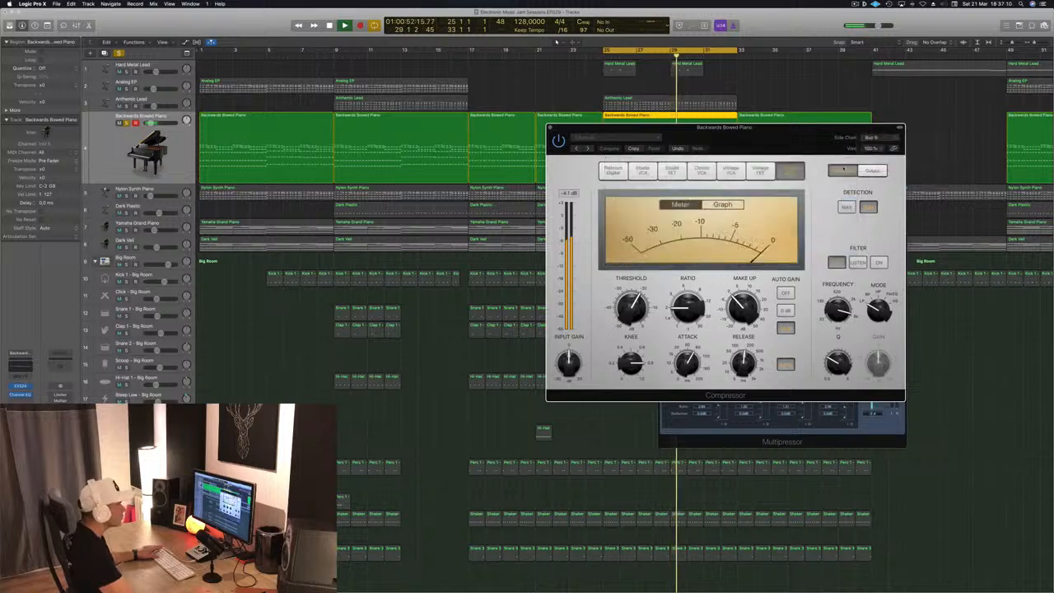
click(878, 138)
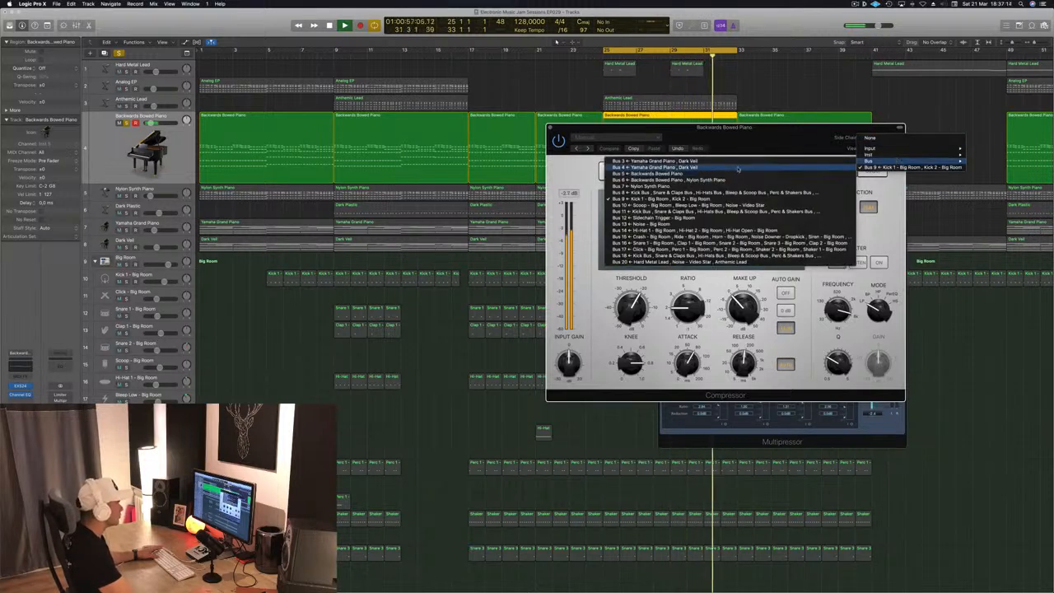
click(726, 219)
- Check the Sidechain Trigger and Nylon Synth Piano tracks, then close the Compressor and stop playback
drag(807, 147, 792, 128)
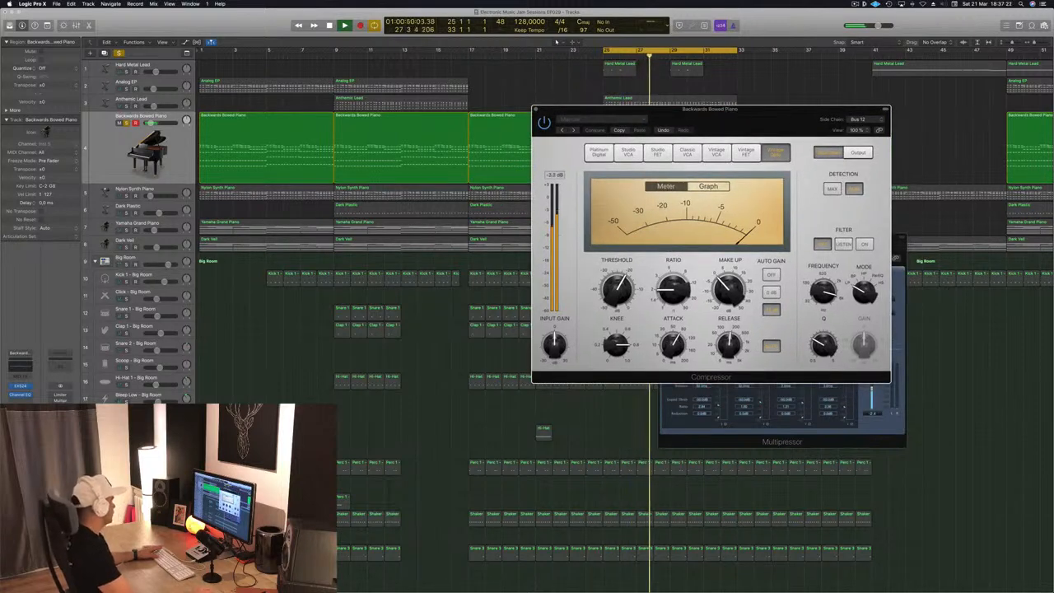
scroll(557, 41, down, 5)
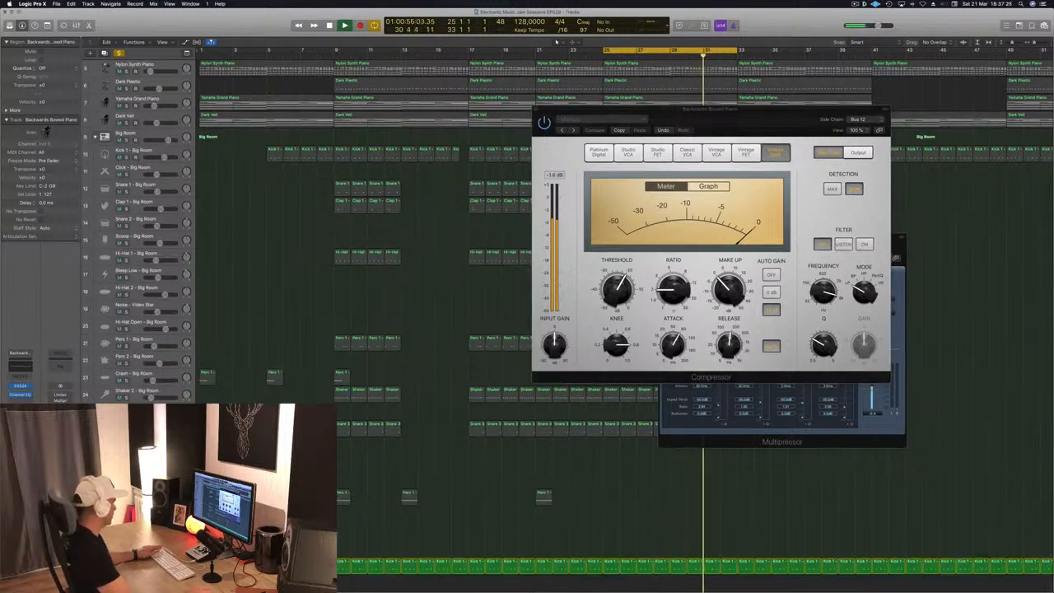
click(136, 563)
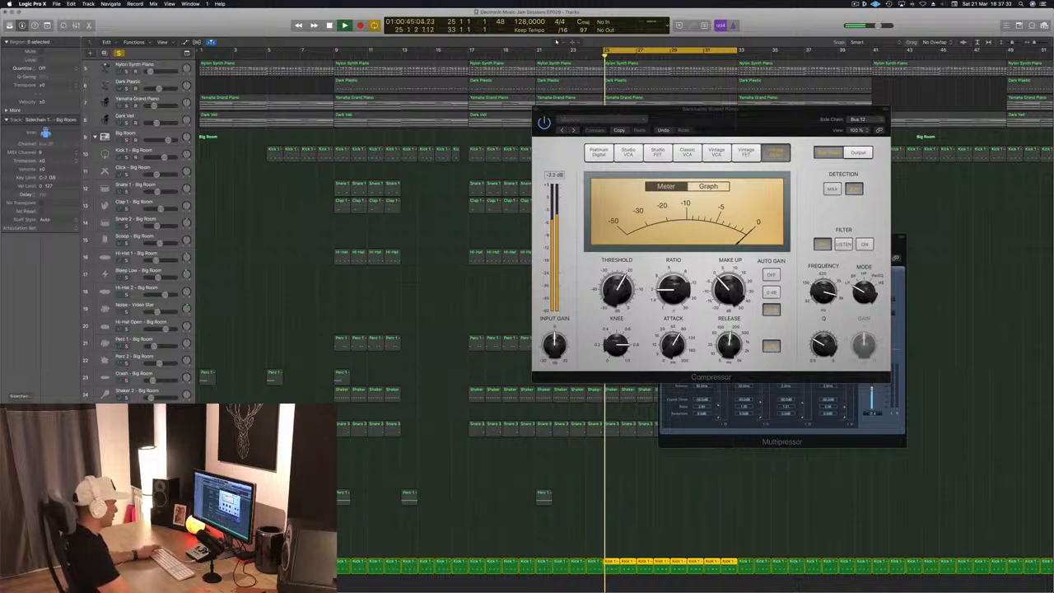
scroll(386, 281, up, 3)
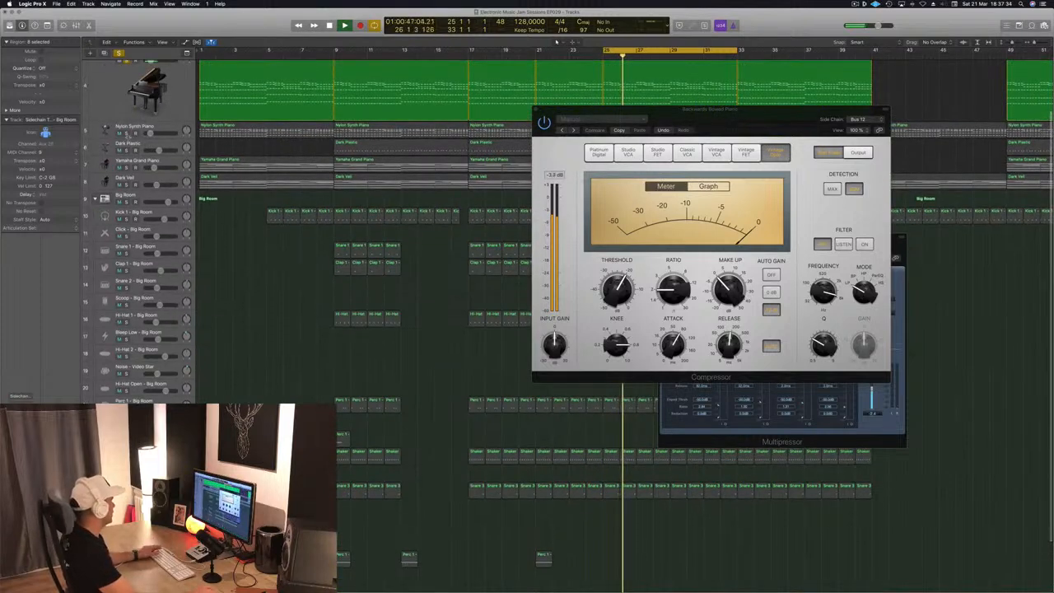
click(161, 130)
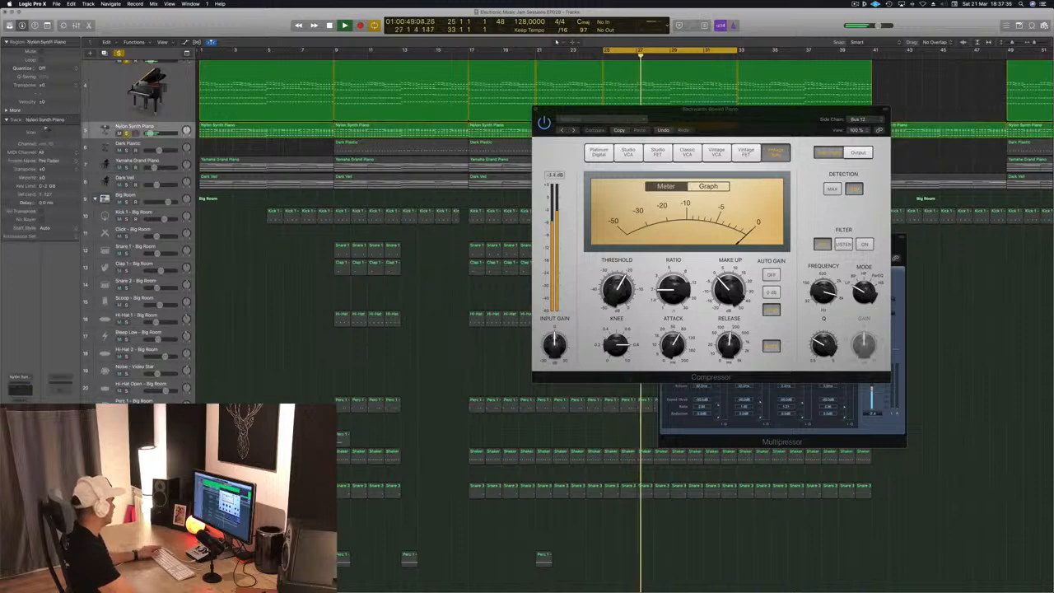
scroll(544, 322, up, 2)
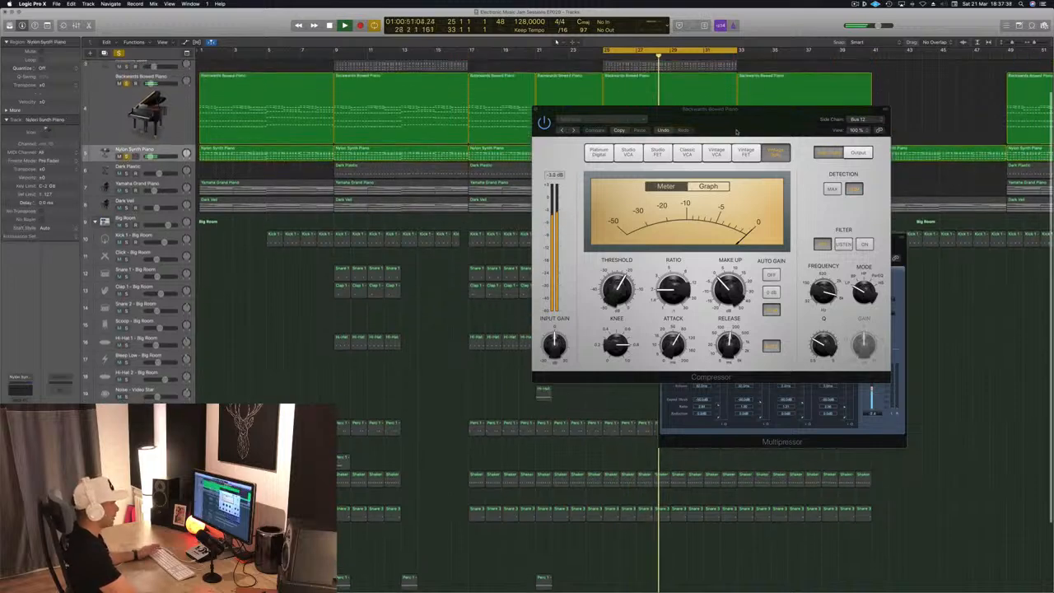
key(super+w)
key(space)
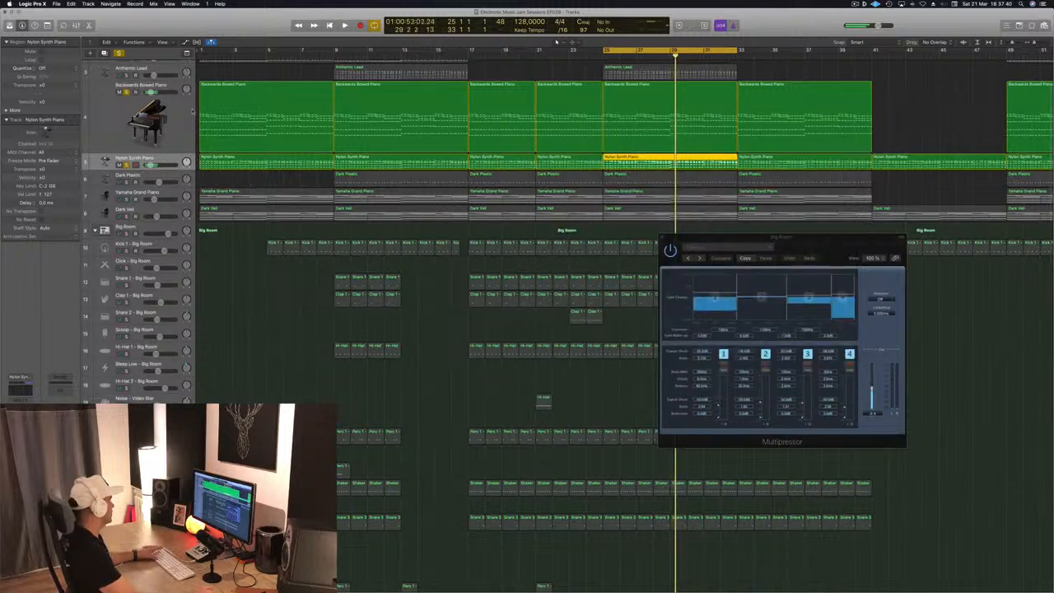
- Open a Factory Default Compressor on the Backwards Bowed Piano and set its side chain to Bus 12 Sidechain Trigger - Big Room
click(670, 116)
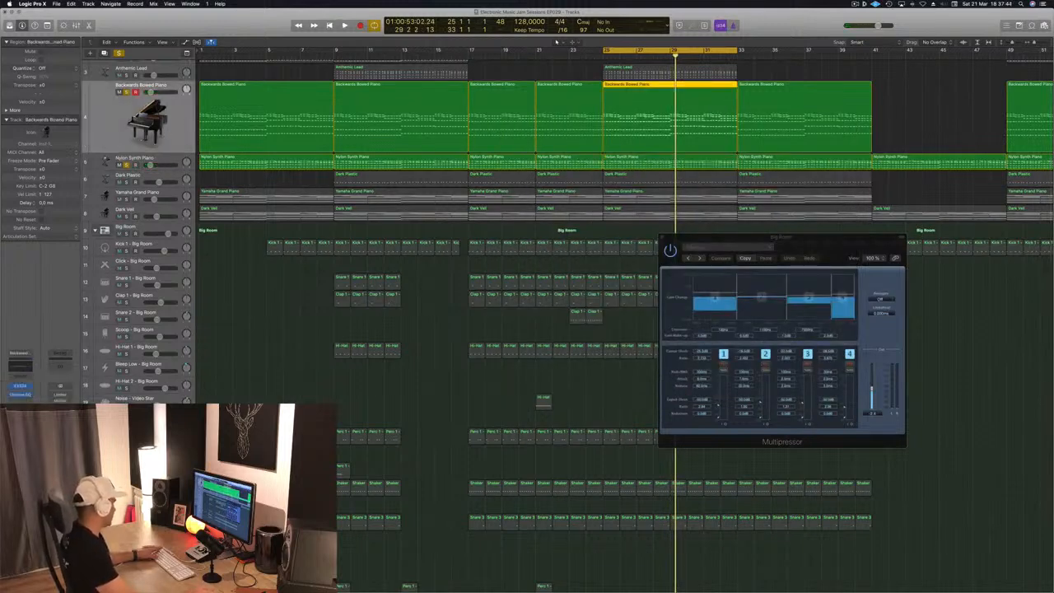
click(21, 381)
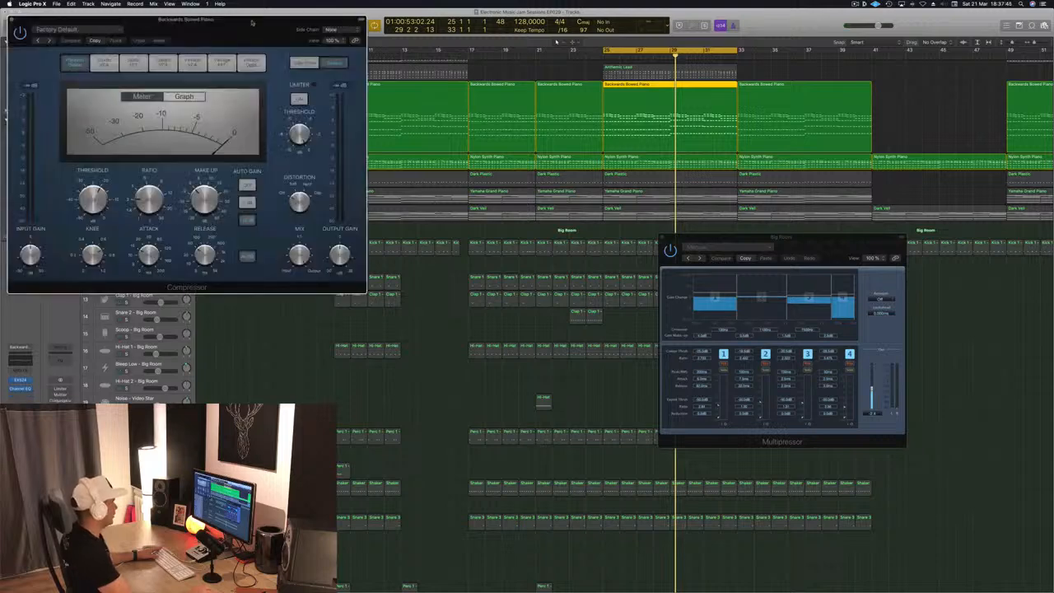
drag(323, 17, 653, 74)
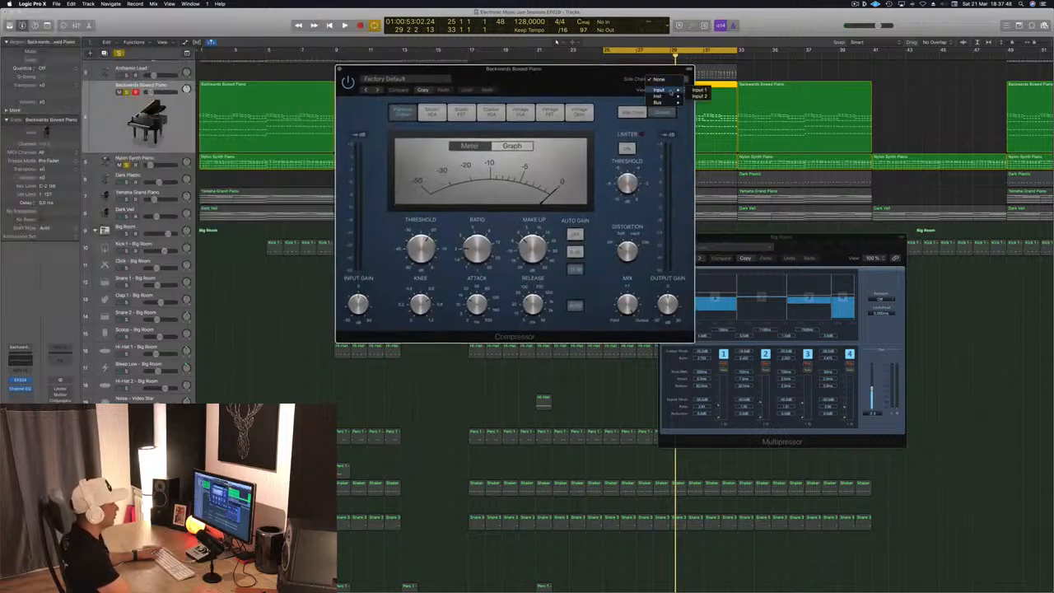
mouse_move(672, 104)
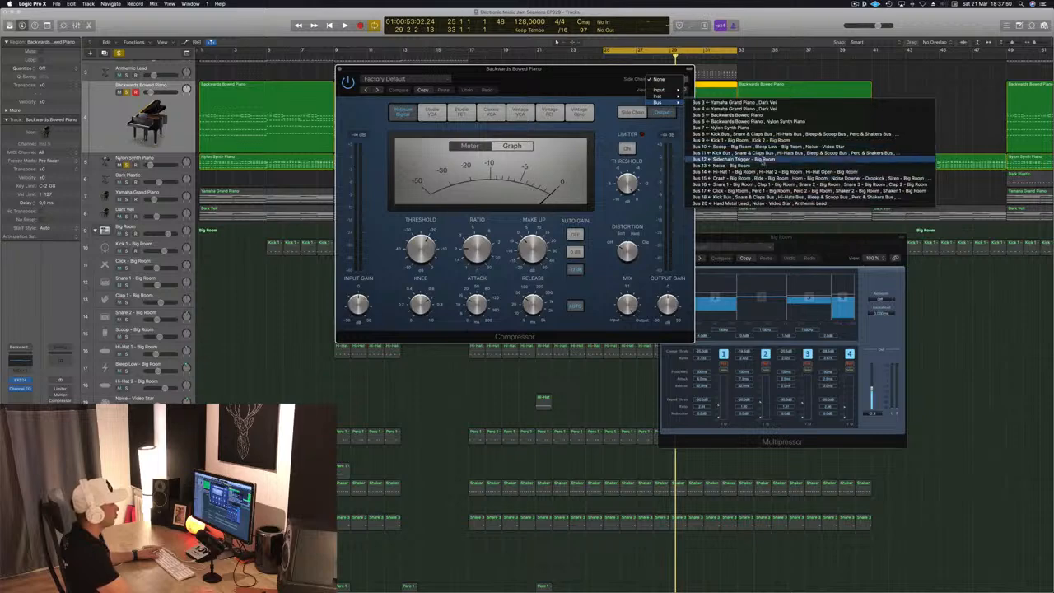
click(721, 159)
drag(569, 85, 780, 174)
- Play the arrangement to audition the piano's sidechain compression, then close the Compressor window
key(space)
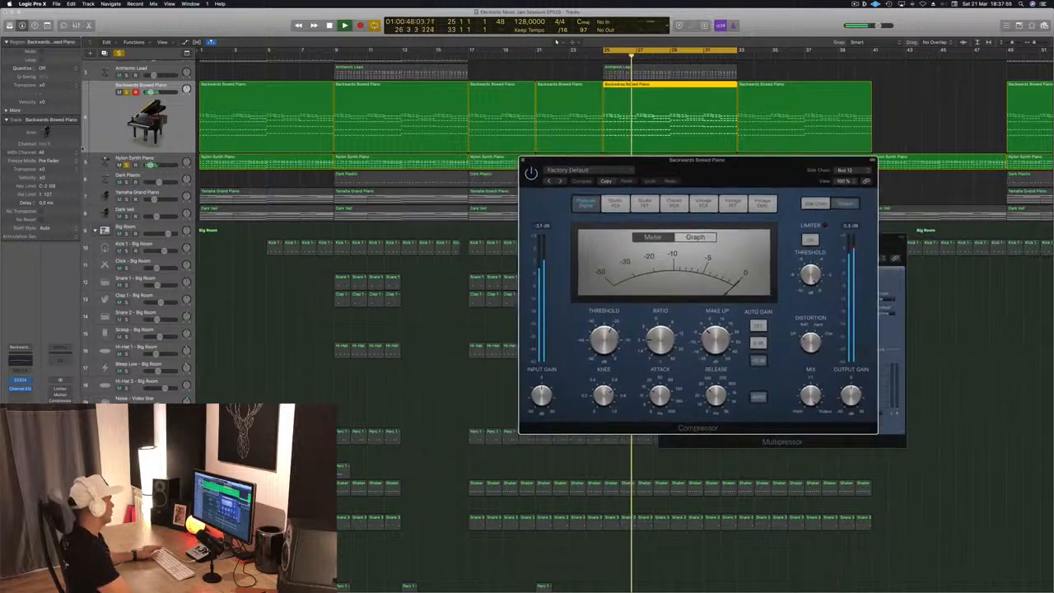
click(186, 136)
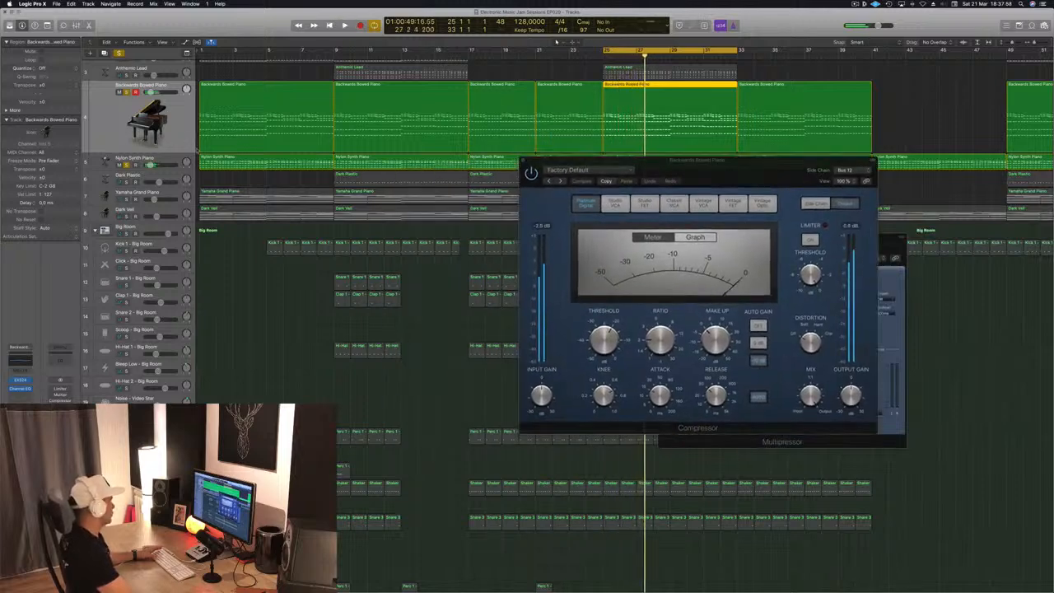
drag(722, 184, 699, 204)
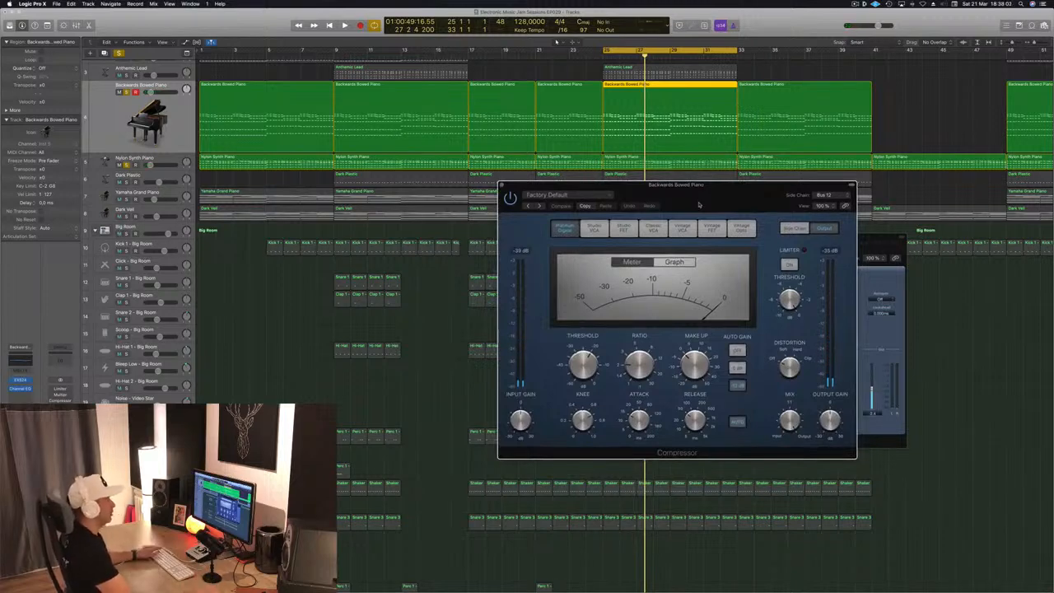
drag(700, 204, 664, 211)
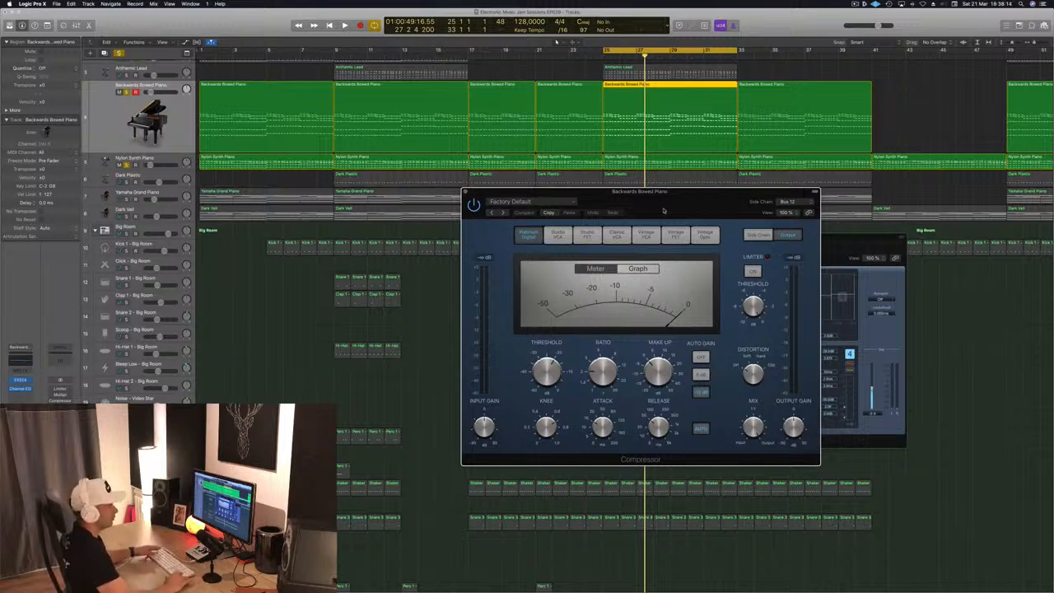
drag(672, 201, 577, 214)
click(380, 198)
click(256, 336)
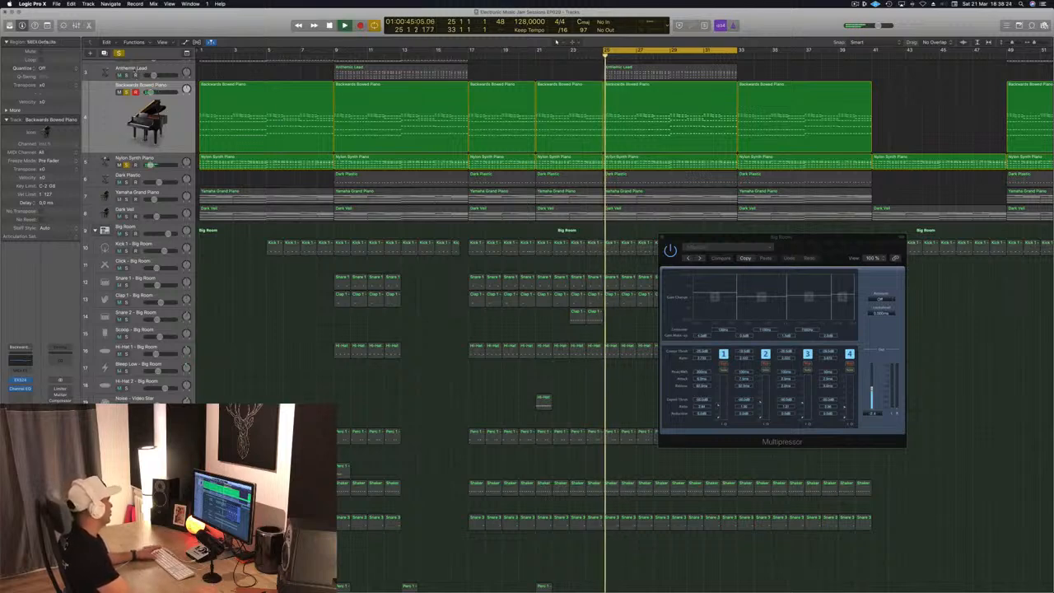
key(space)
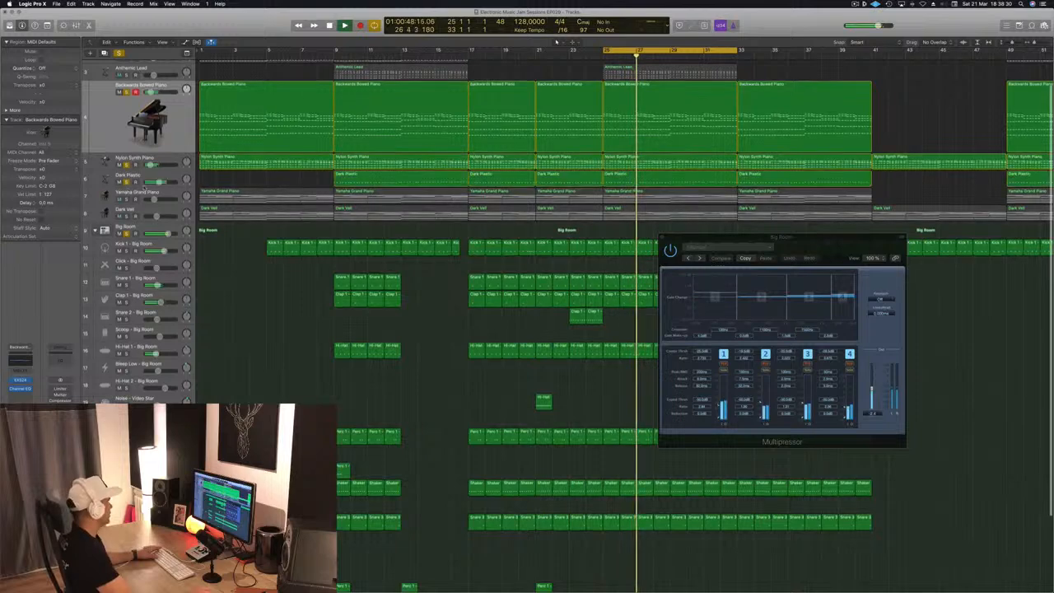
- Mute the Backwards Bowed Piano track while selecting the Dark Plastic and Nylon Synth Piano tracks
click(168, 176)
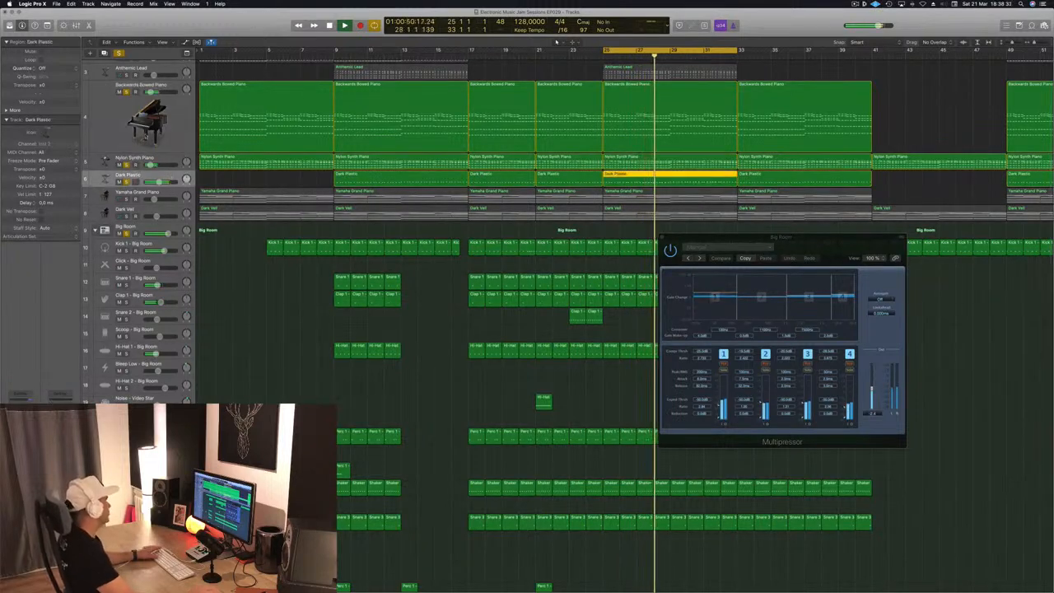
click(120, 93)
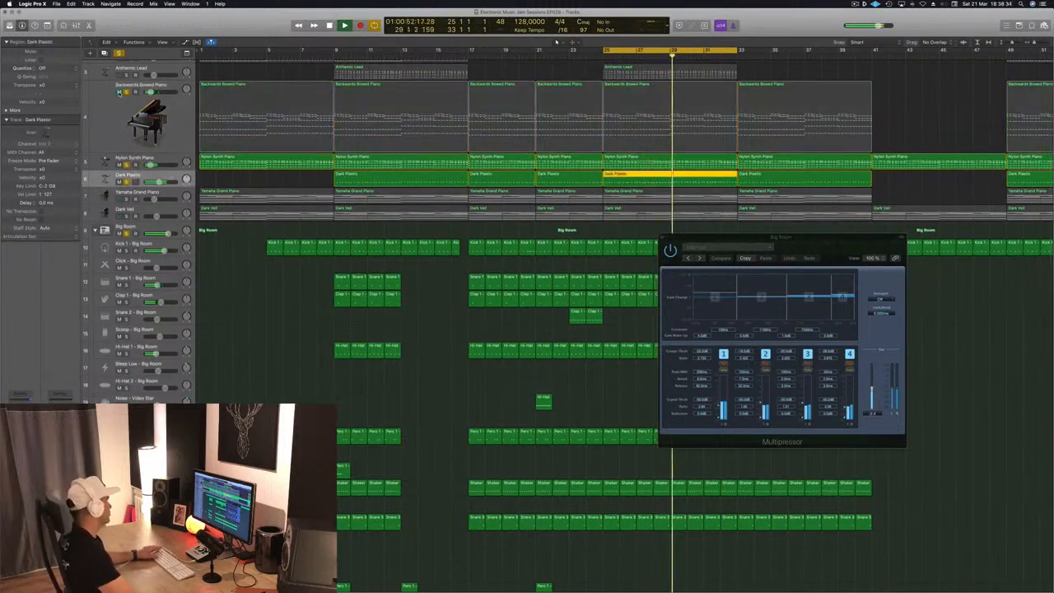
key(Up)
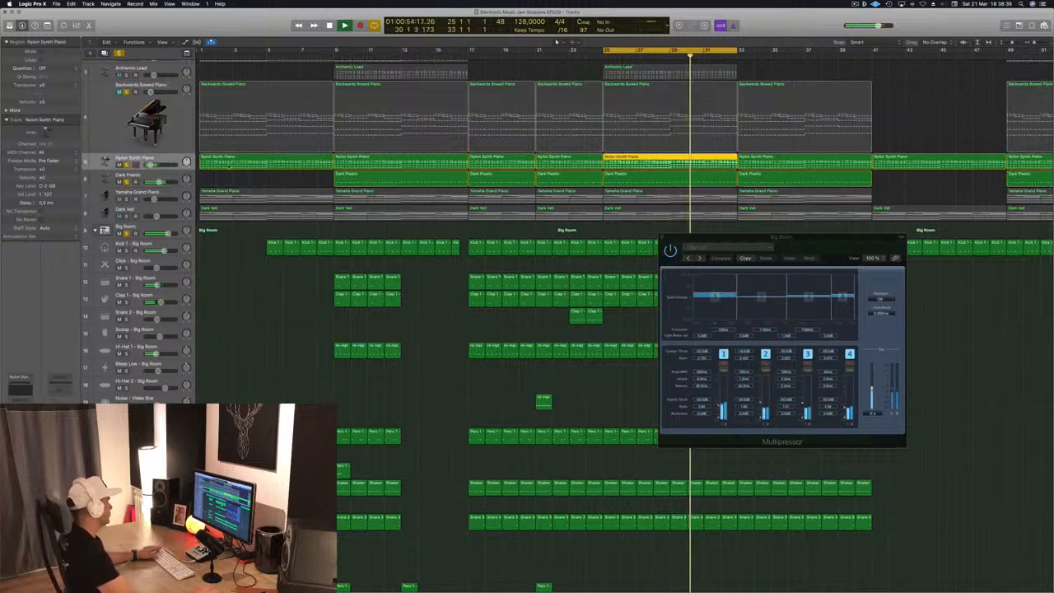
scroll(230, 99, up, 3)
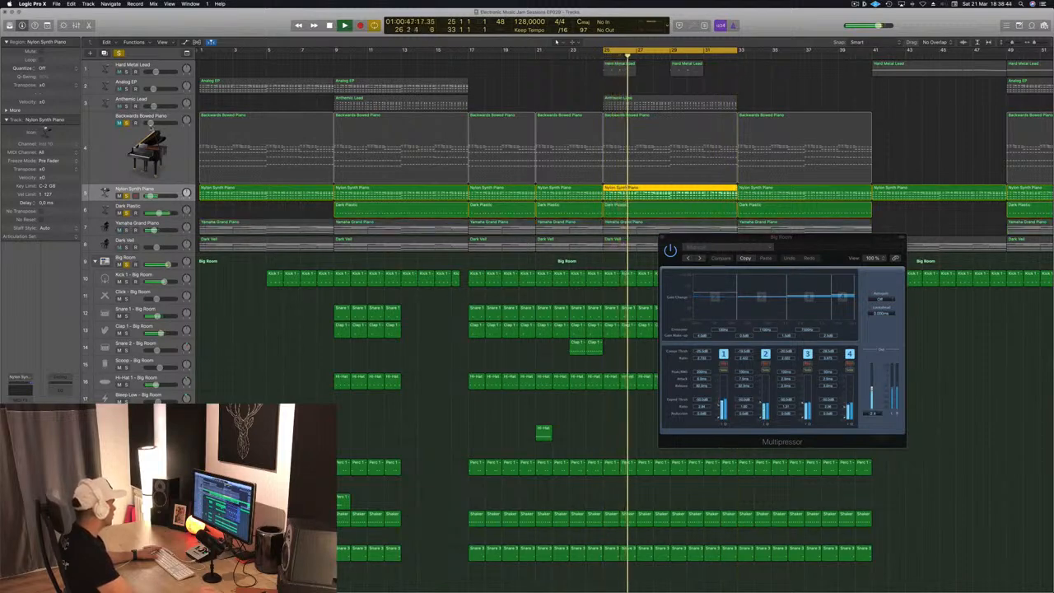
- Try moving the Analog EP region from bar 9 to bar 25, then undo the move
click(164, 81)
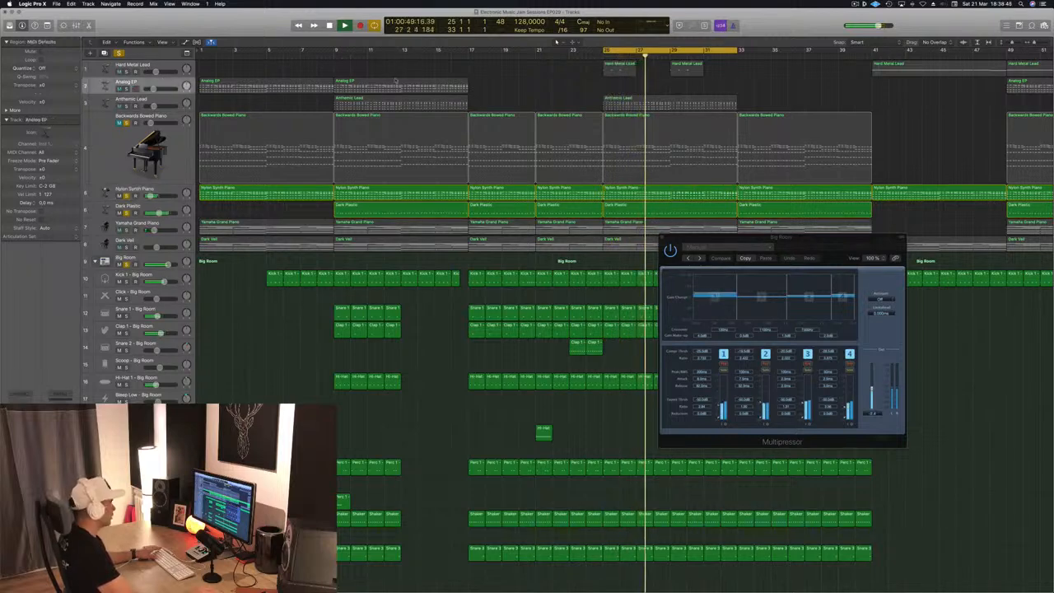
drag(375, 81, 650, 88)
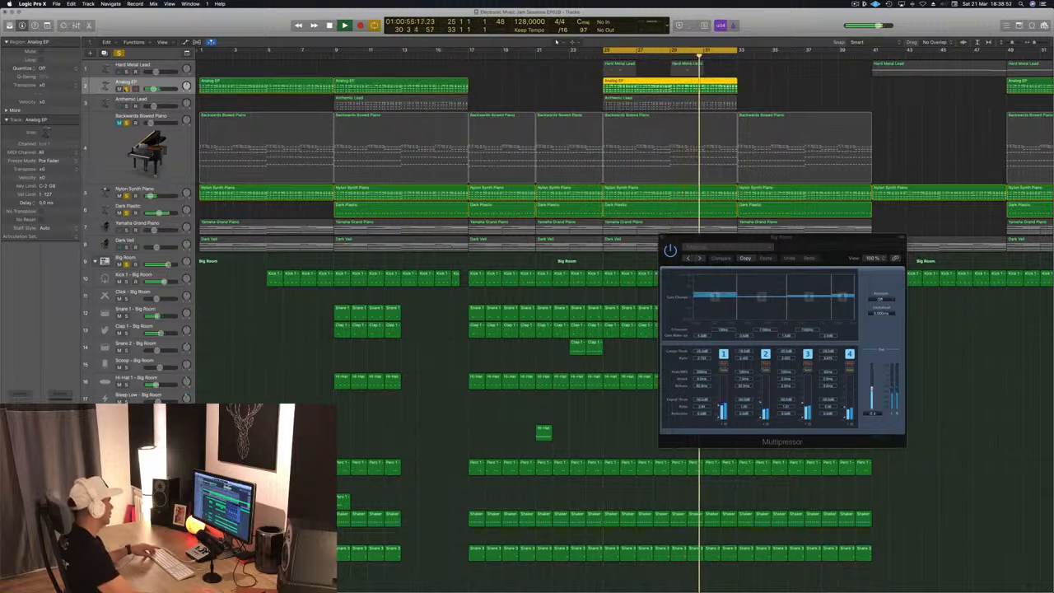
key(super+z)
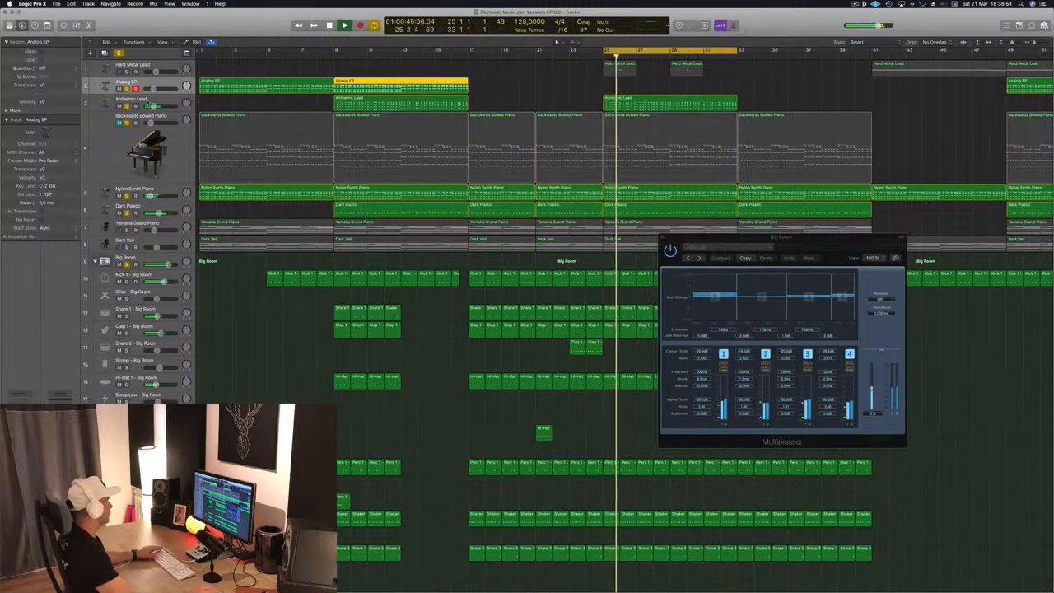
- Select the Anthemic Lead track and unmute the Backwards Bowed Piano track
click(96, 106)
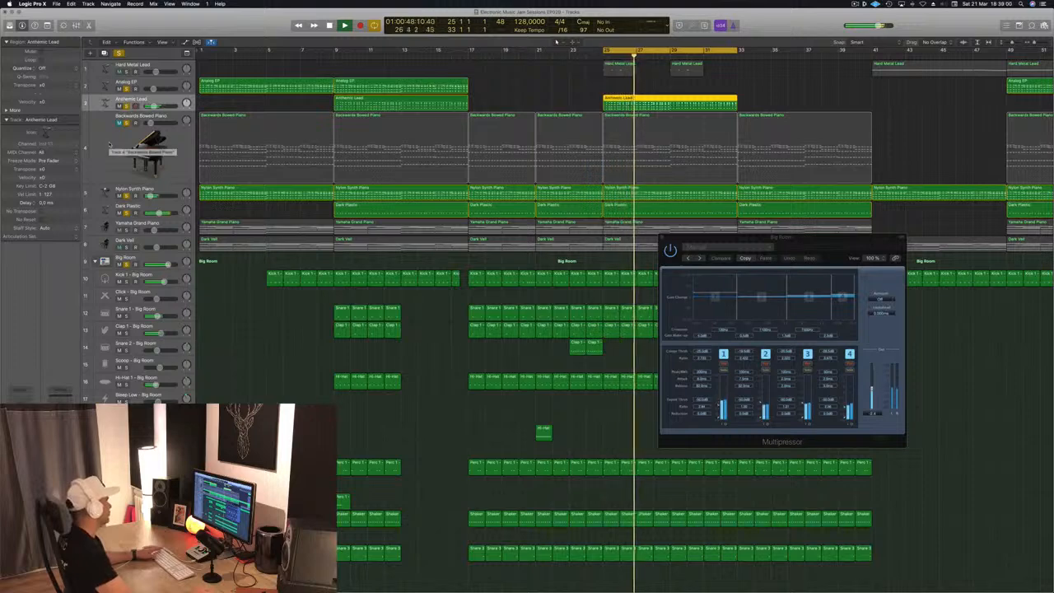
click(119, 123)
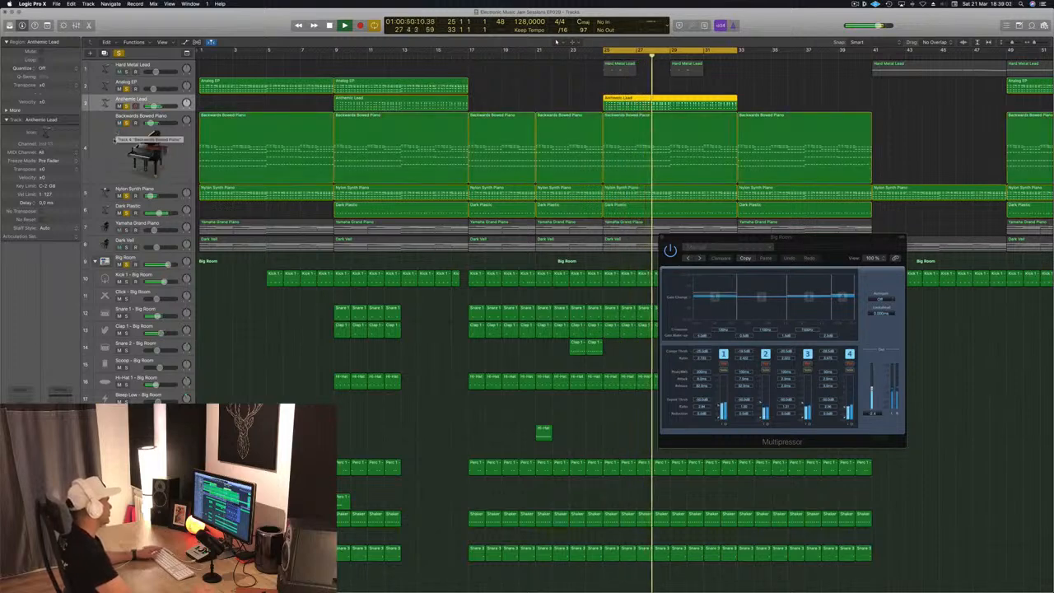
- Select the Backwards Bowed Piano track, inspect its Compressor sidechain settings, and close the Compressor and Multipressor windows
click(114, 152)
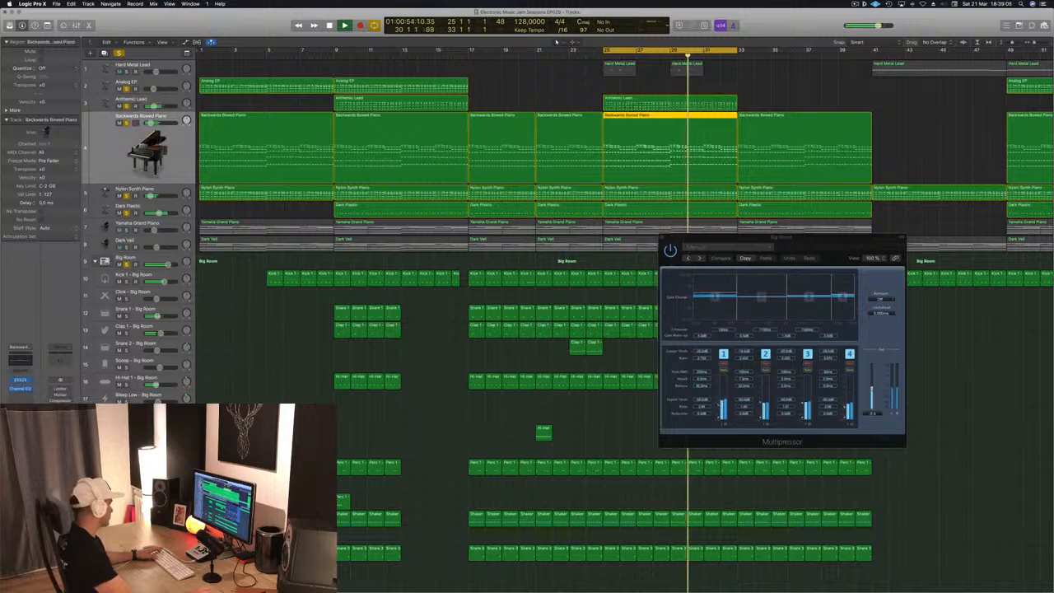
click(21, 397)
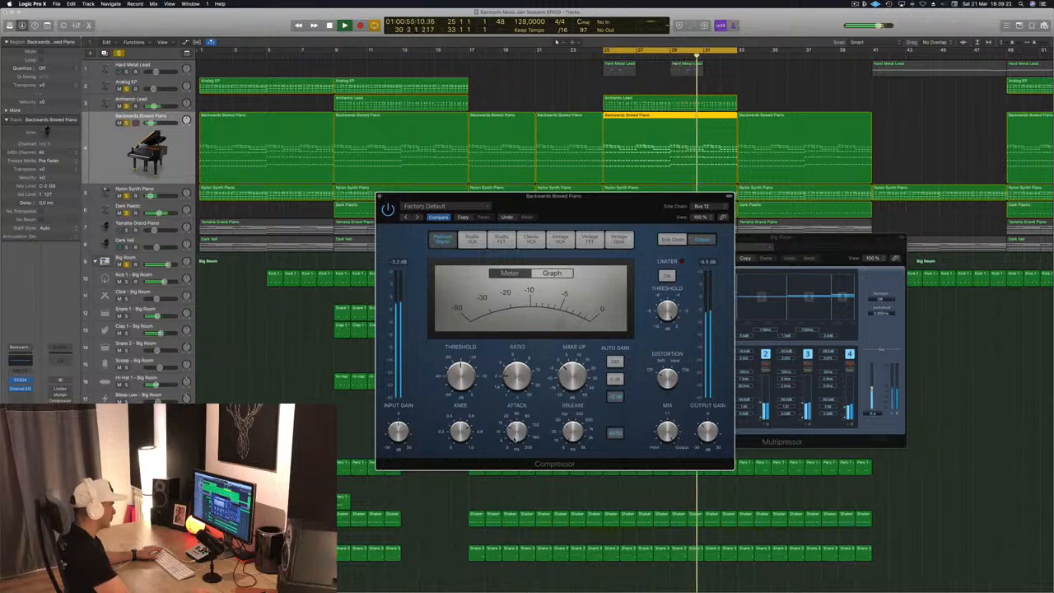
mouse_move(622, 203)
mouse_down()
mouse_move(640, 198)
mouse_move(603, 203)
mouse_up()
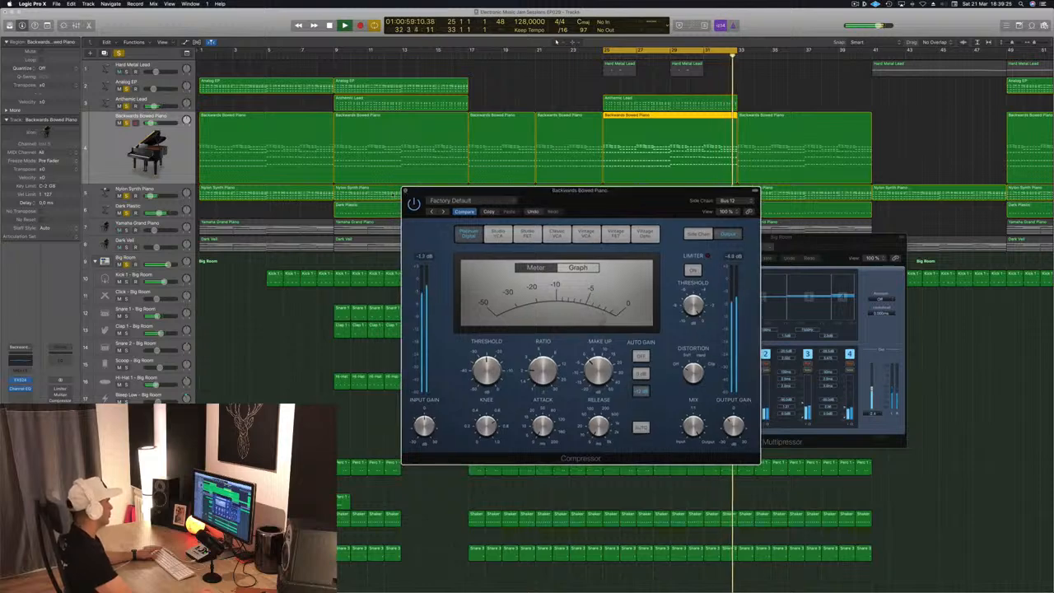
click(405, 192)
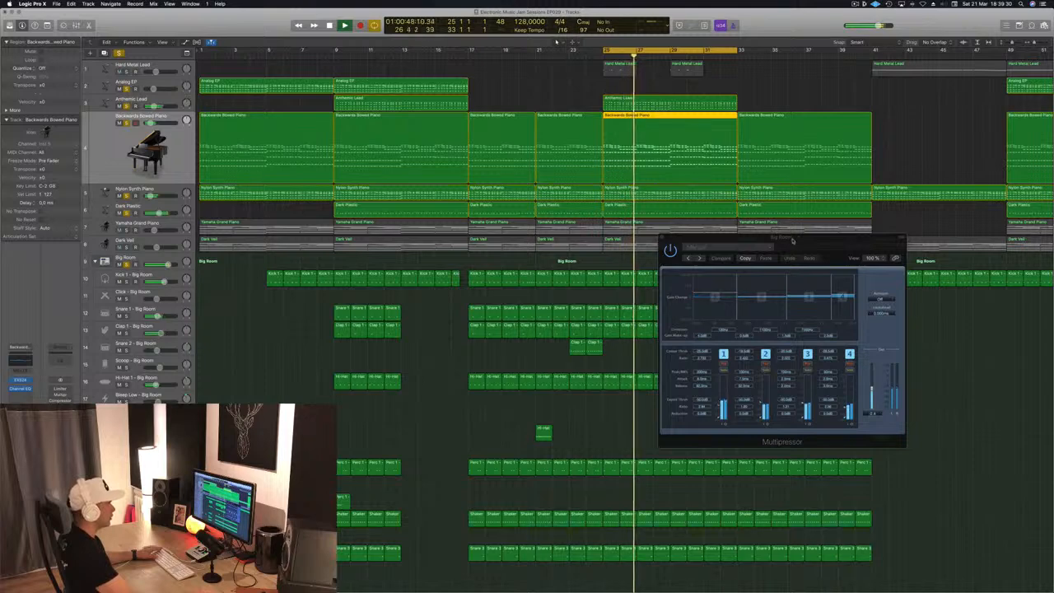
drag(799, 239, 724, 239)
click(590, 241)
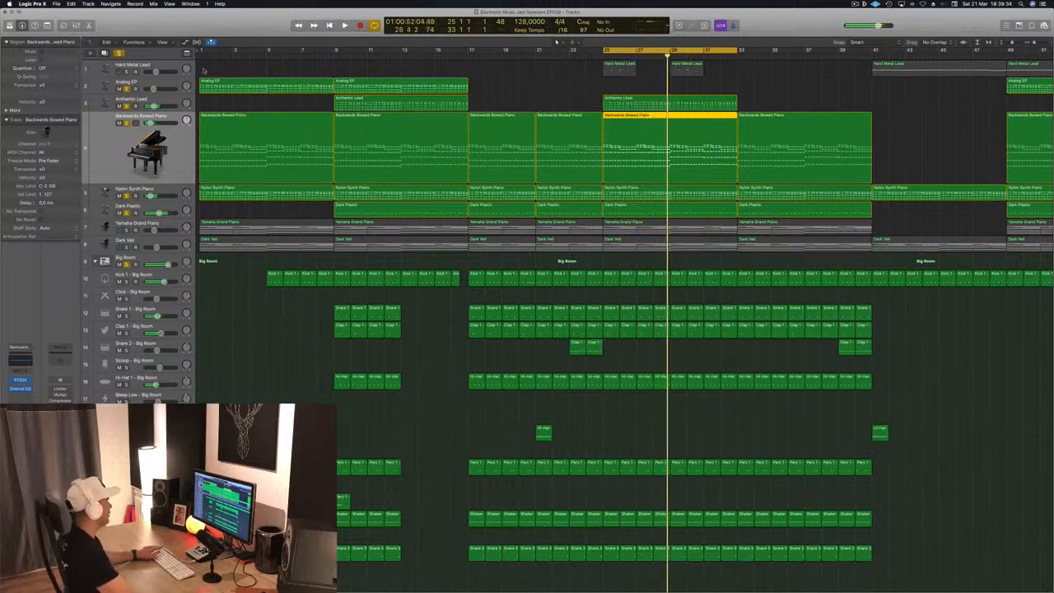
- Select and solo the Anthemic Lead track and start playback to audition it
click(161, 103)
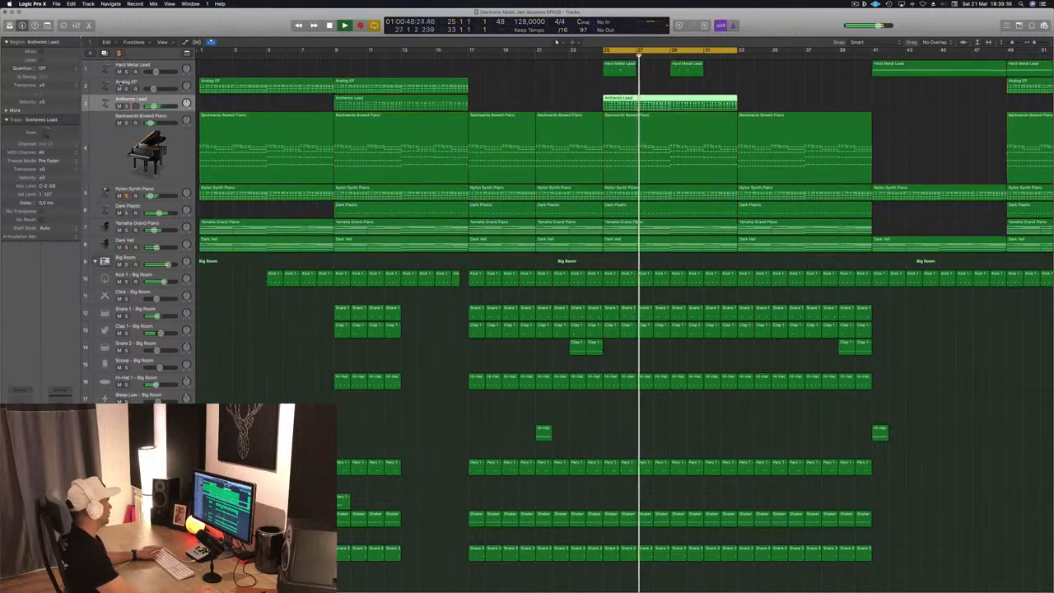
click(126, 88)
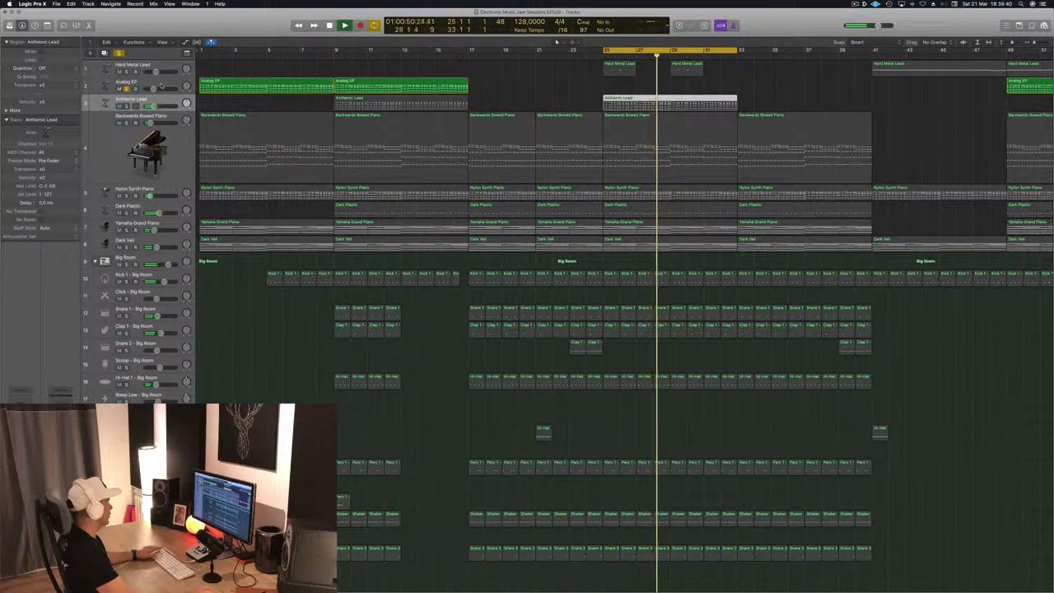
click(126, 88)
click(126, 105)
key(space)
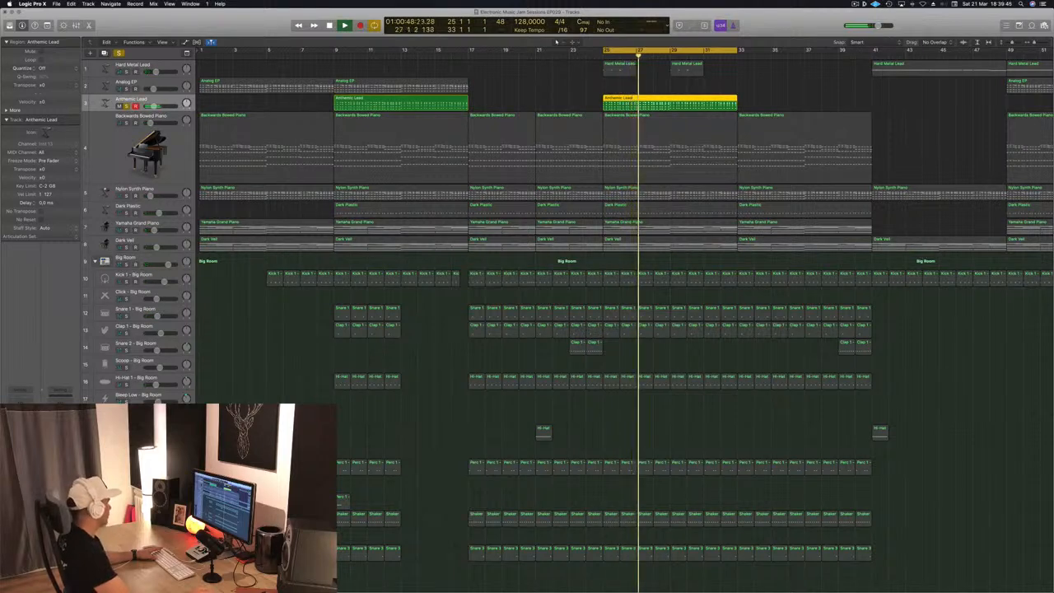
- Open the Anthemic Lead's Compressor and examine its settings during playback
click(19, 436)
drag(326, 51, 555, 124)
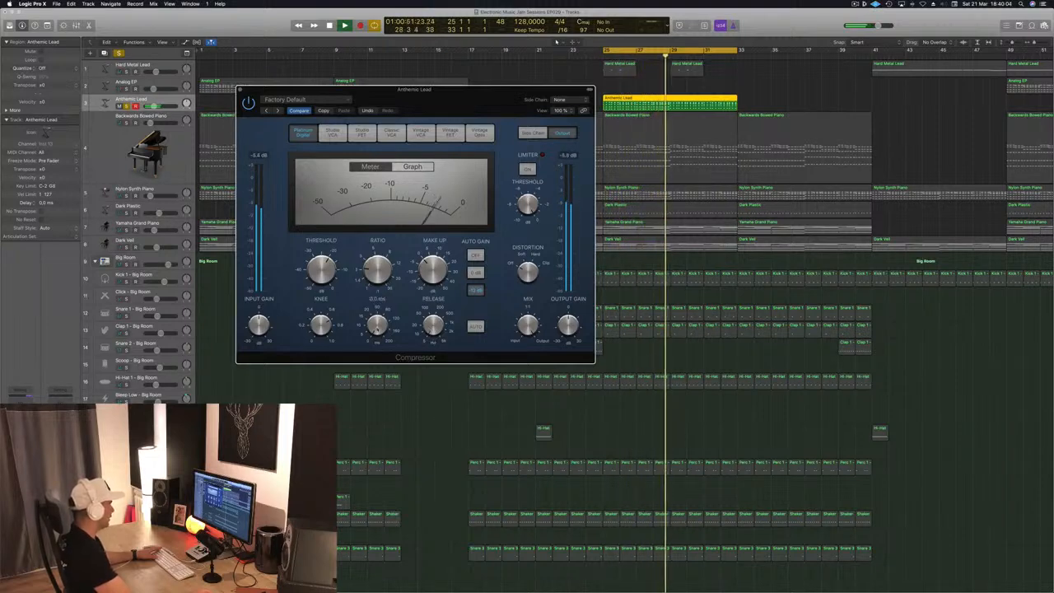
drag(488, 103, 529, 98)
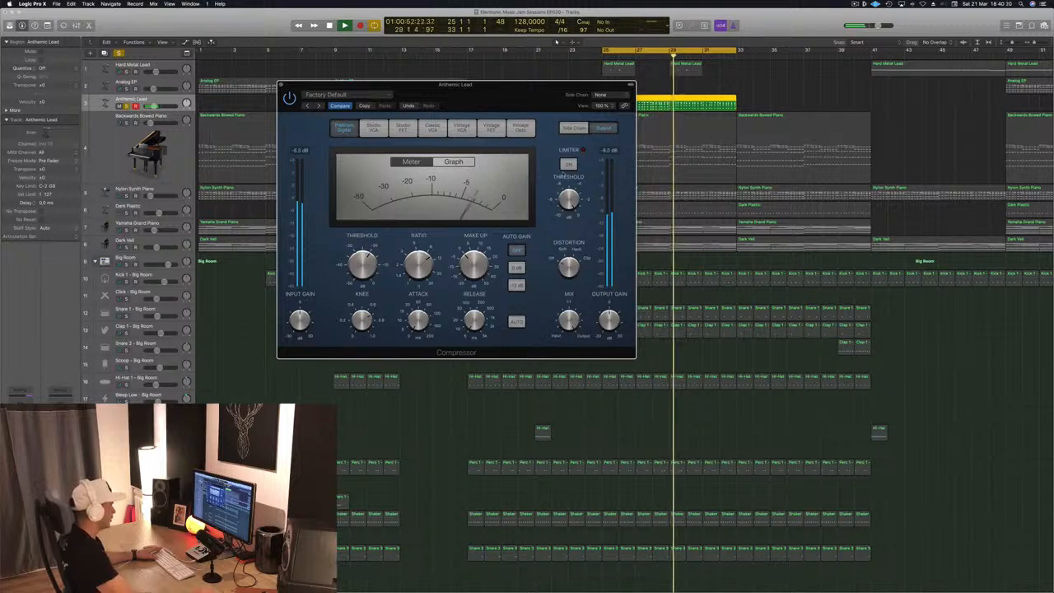
drag(567, 212, 484, 220)
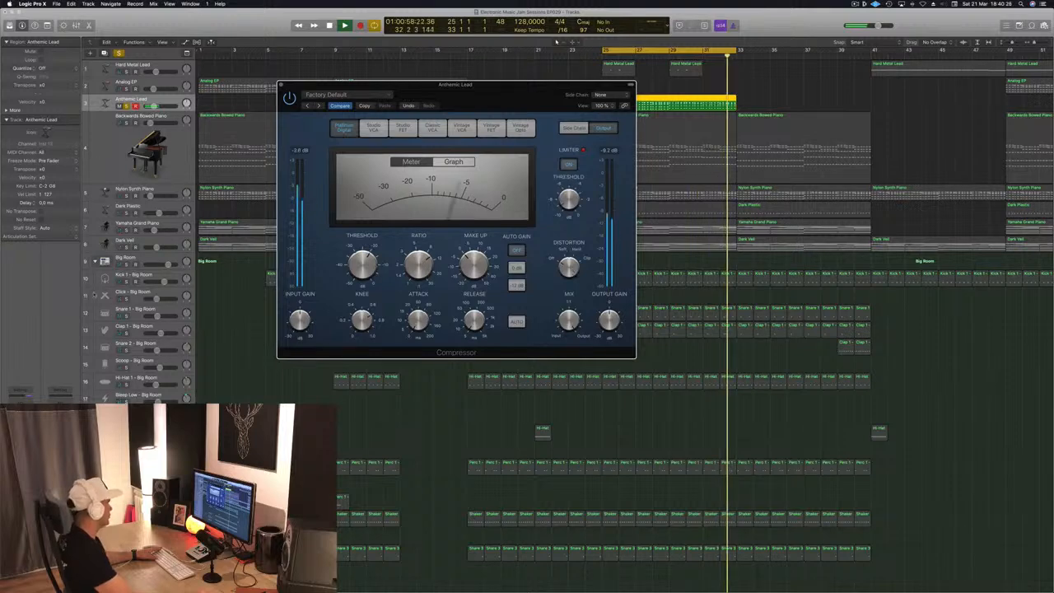
drag(516, 104, 692, 243)
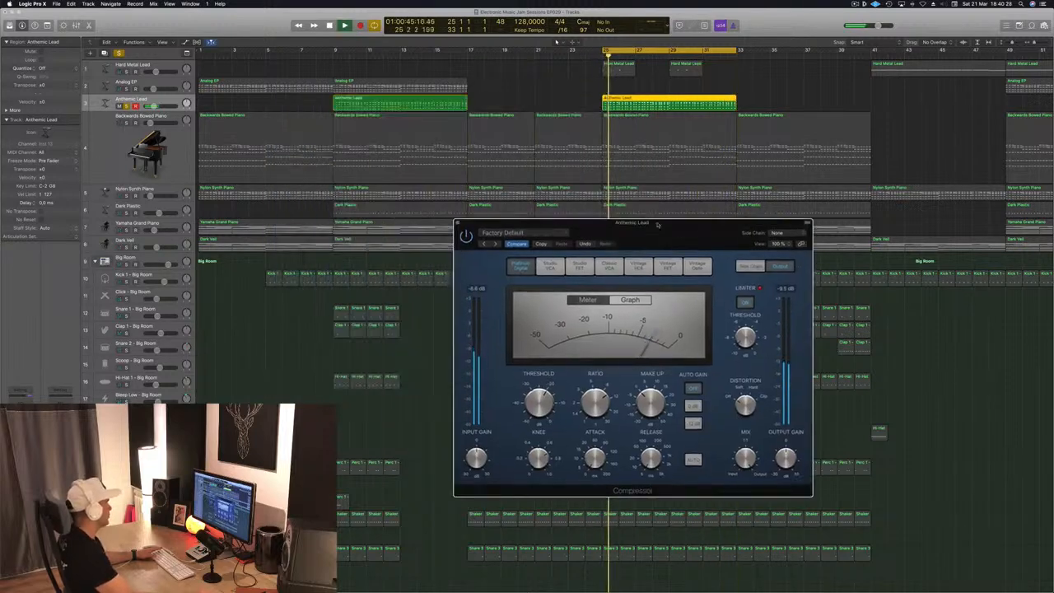
click(20, 441)
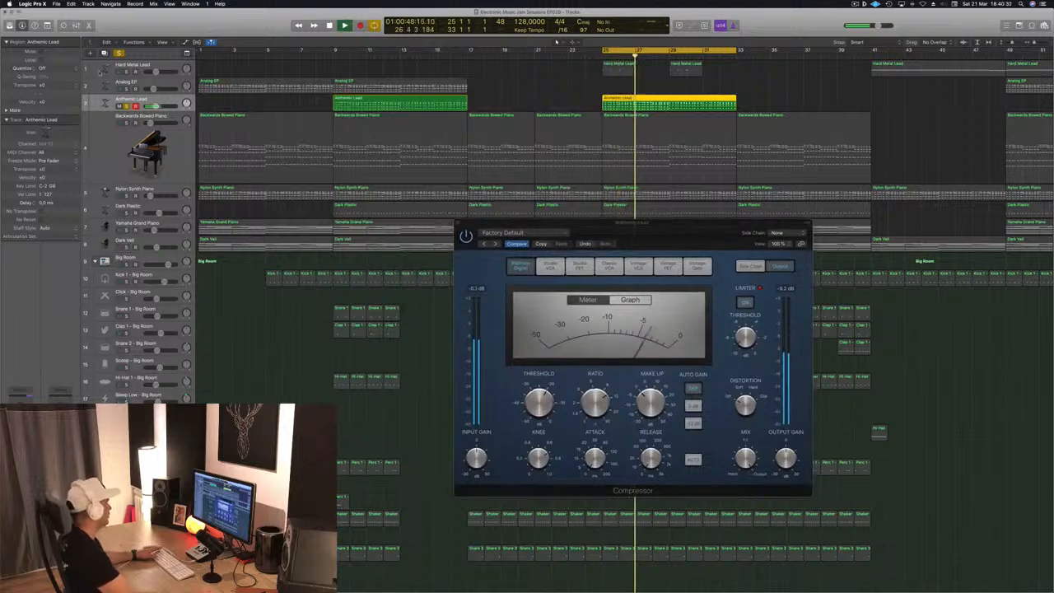
- Unsolo the Anthemic Lead, return to the start, and open its Alchemy instrument window
key(s)
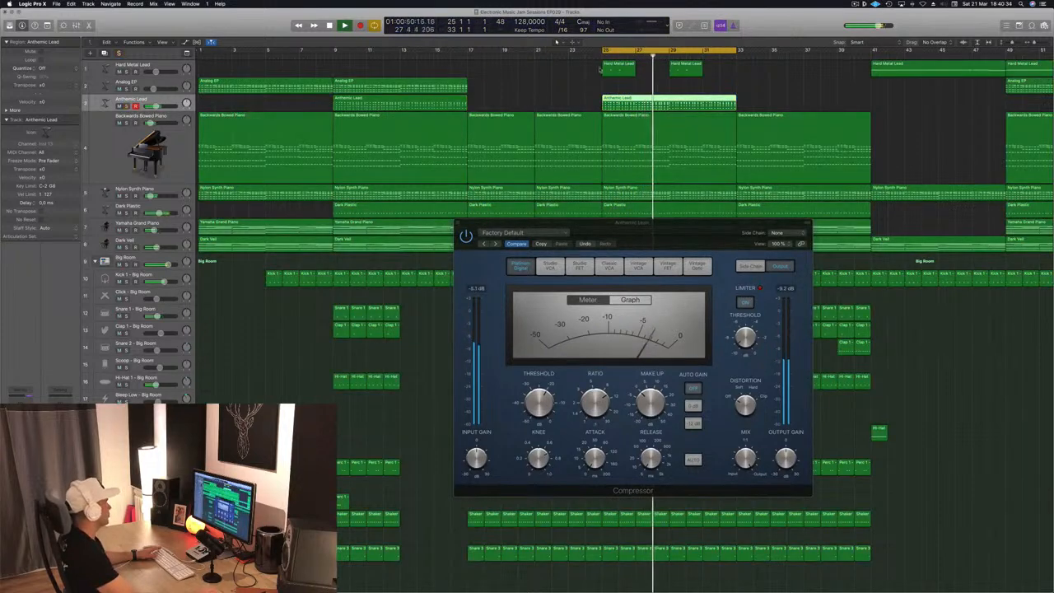
key(Return)
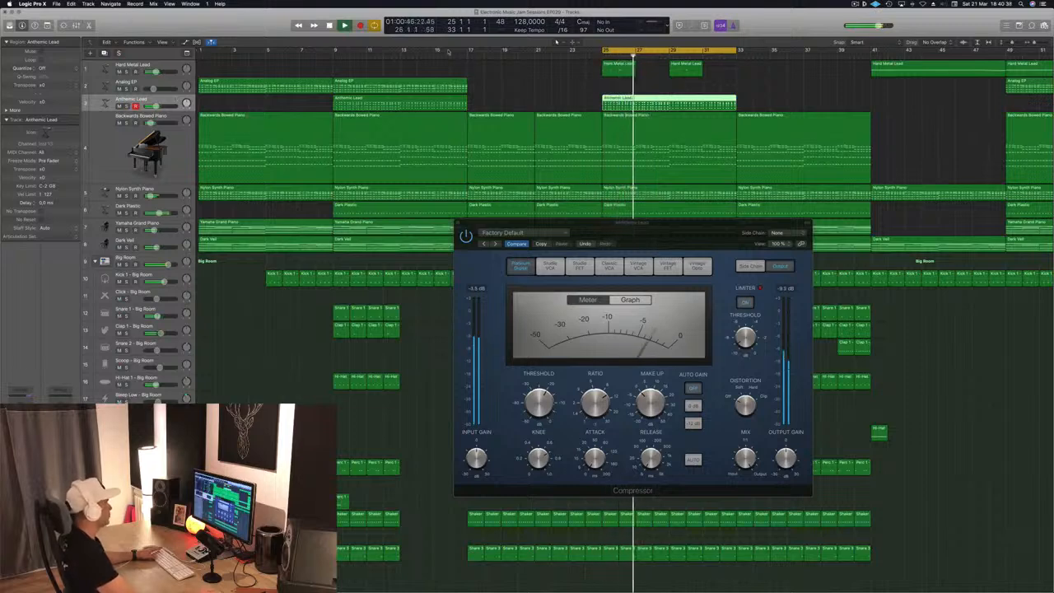
key(v)
drag(230, 18, 864, 231)
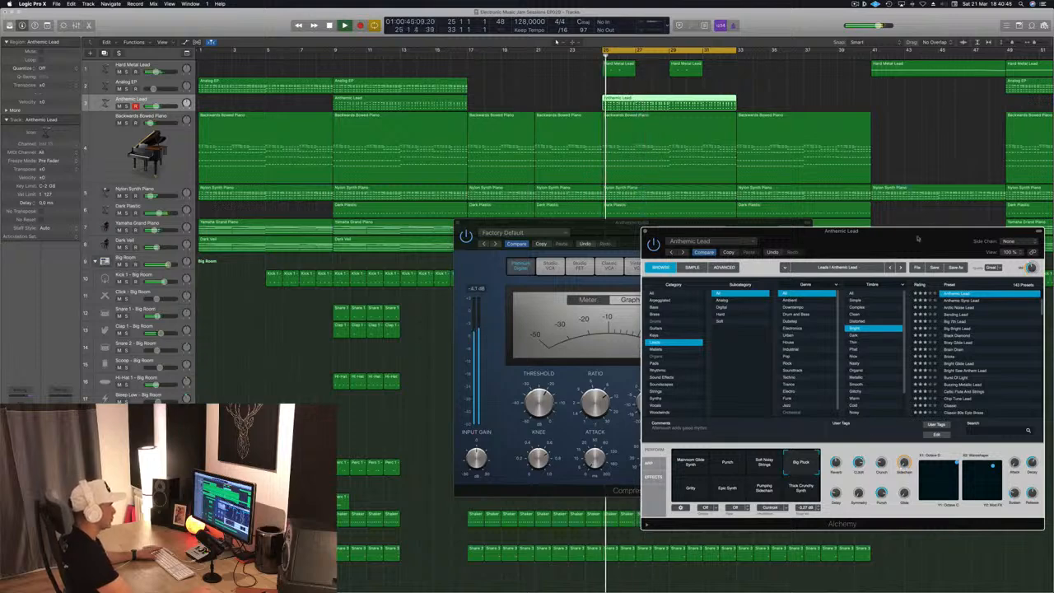
drag(840, 231, 685, 226)
- Solo the Anthemic Lead and adjust the Alchemy Decay knob, then stop playback
click(126, 123)
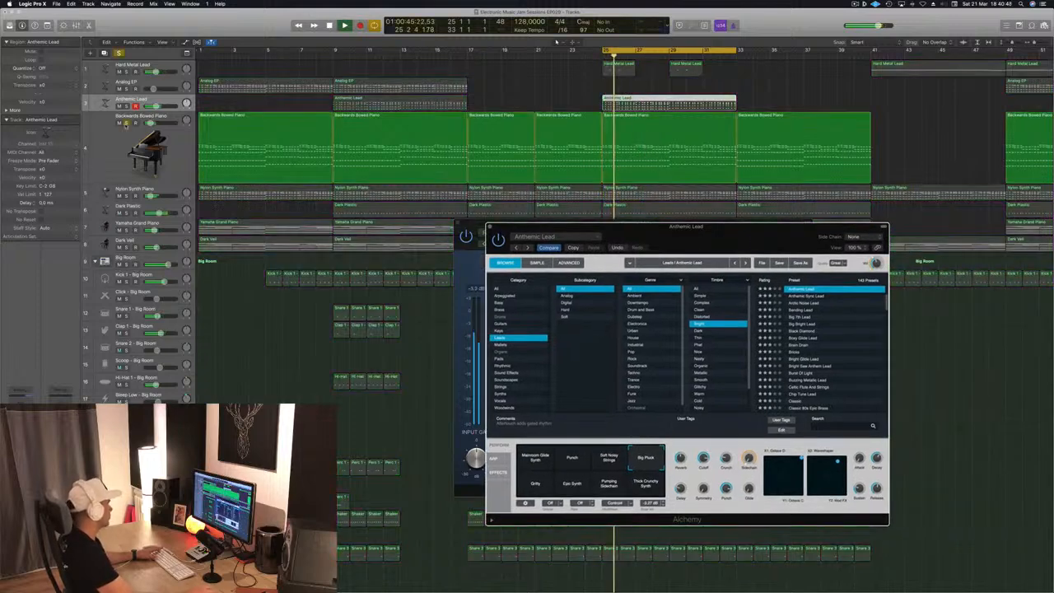
click(126, 124)
click(126, 106)
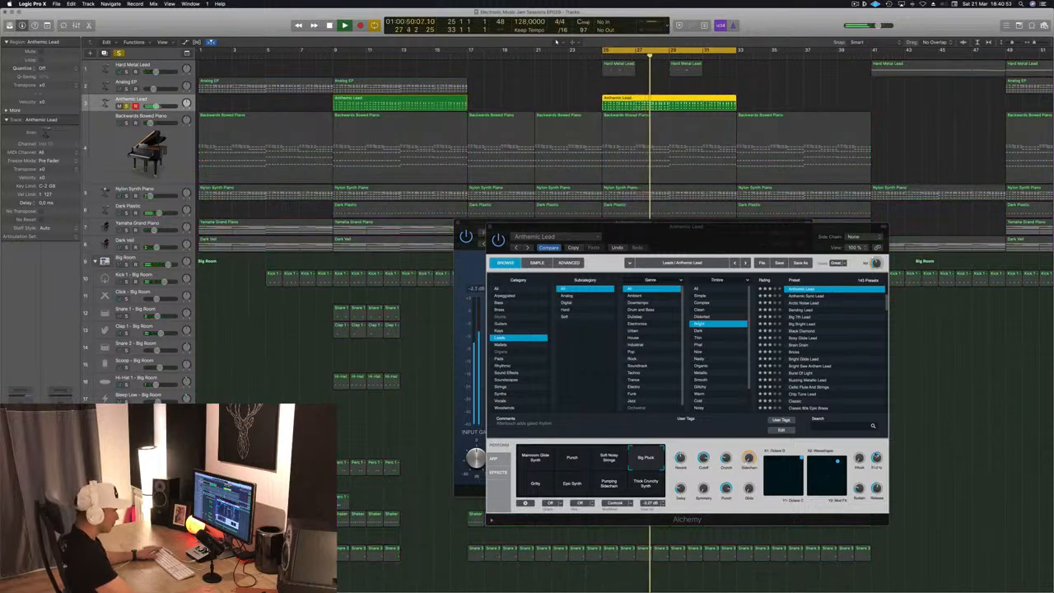
drag(879, 459, 878, 475)
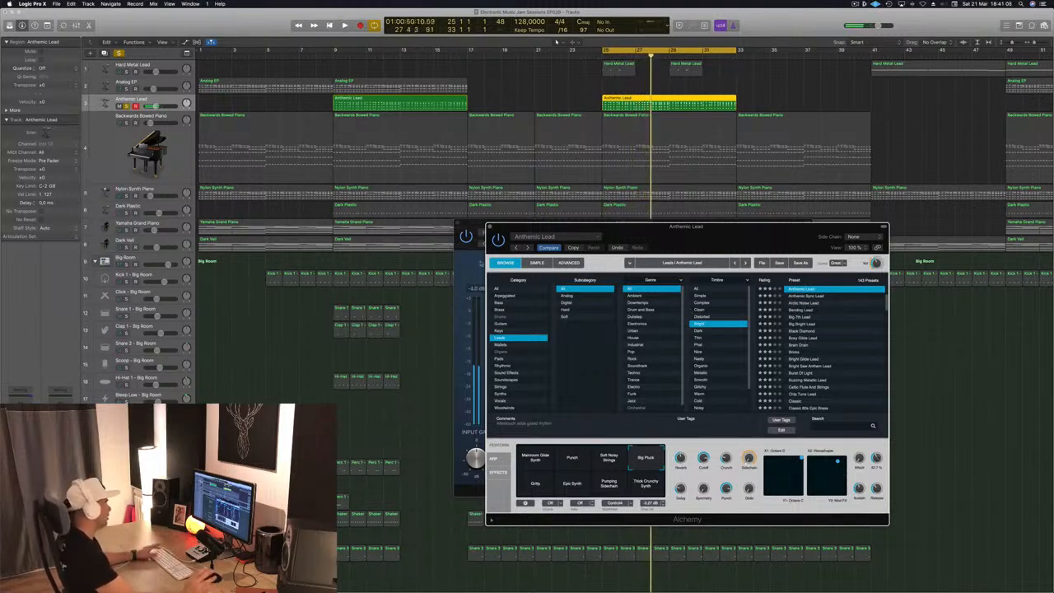
key(space)
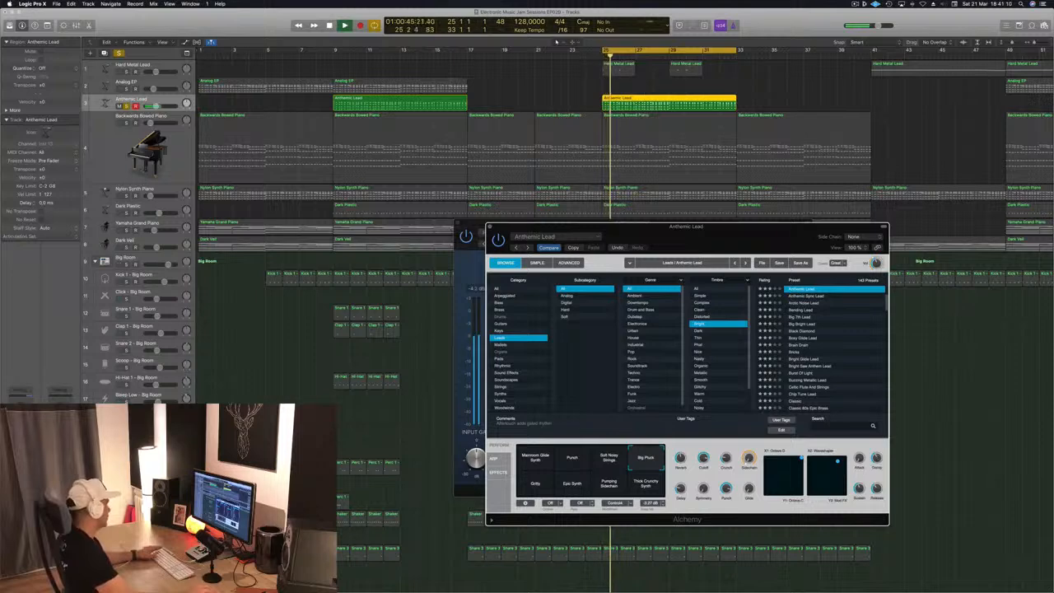
- Set the Alchemy instrument's side chain input to Bus 12 with the Anthemic Lead soloed
key(ctrl+s)
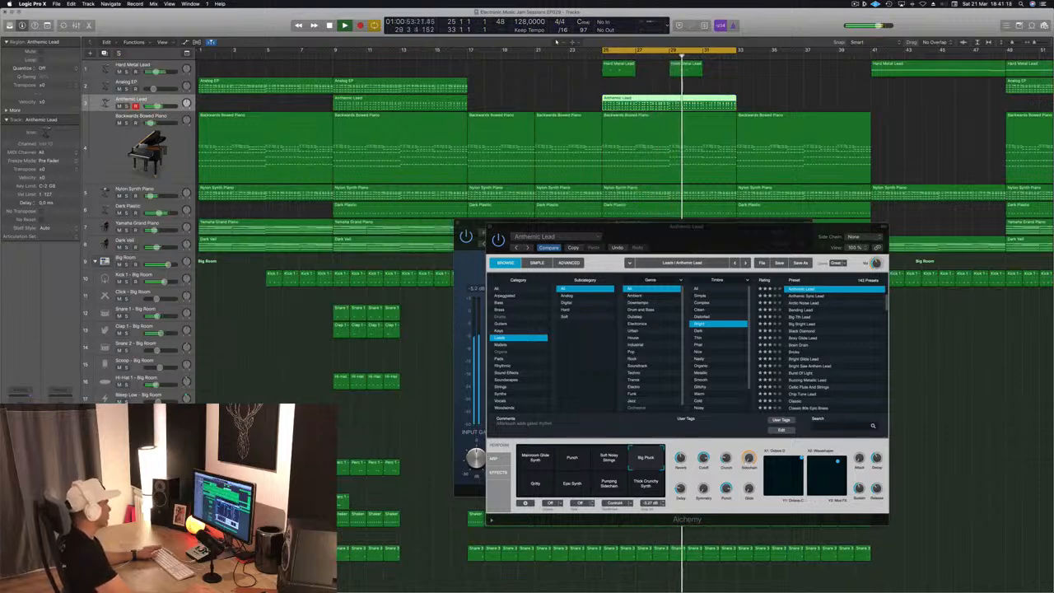
drag(684, 226, 592, 223)
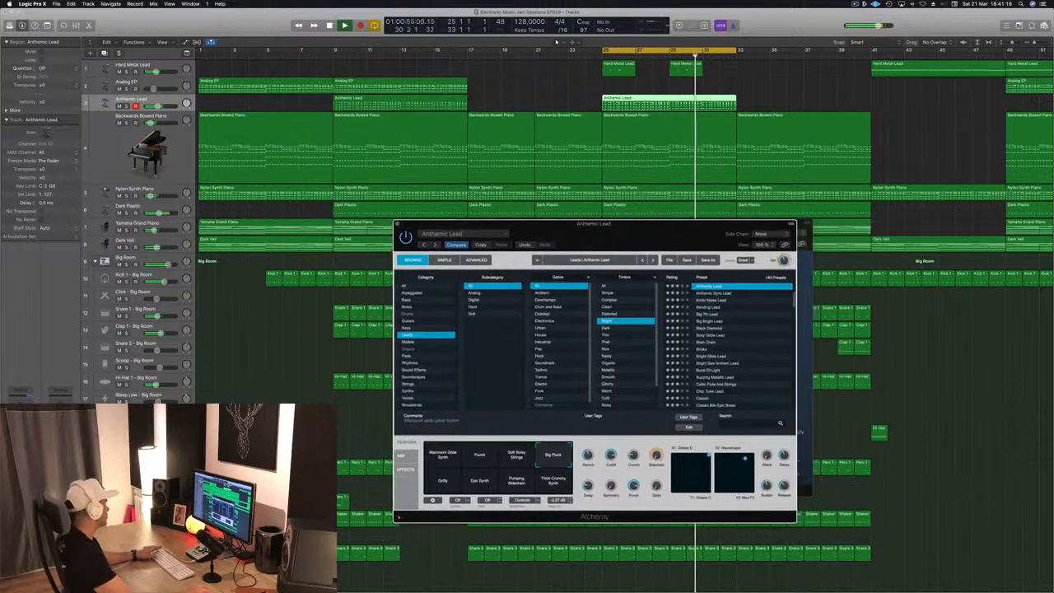
click(556, 40)
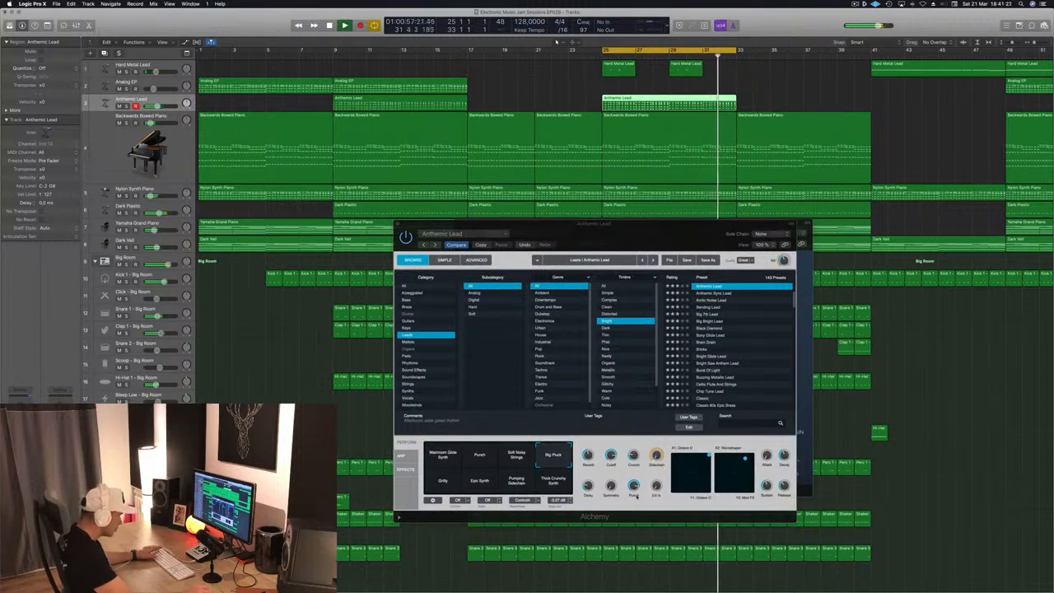
click(615, 438)
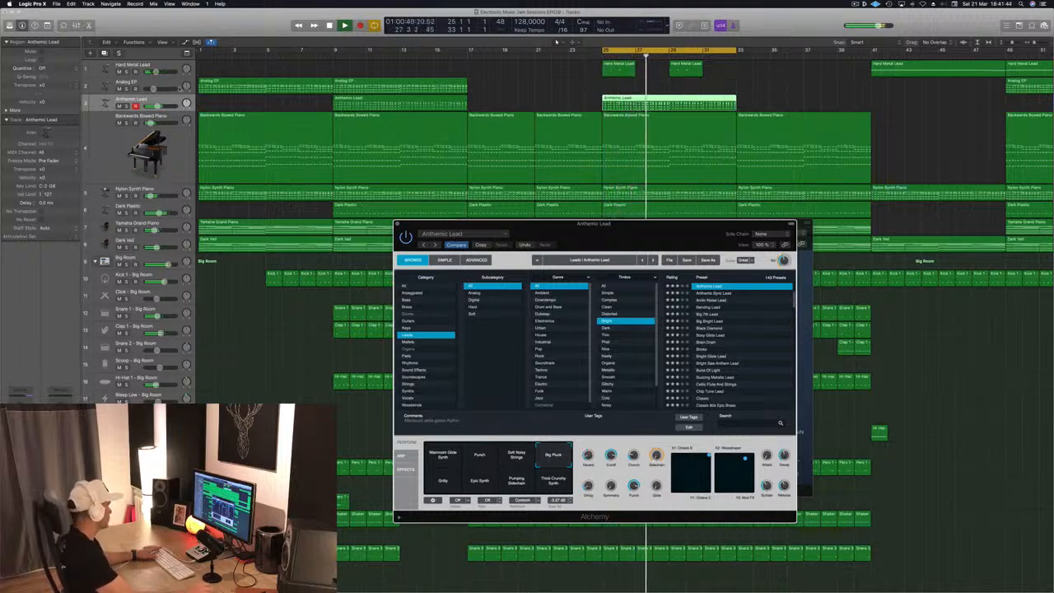
key(s)
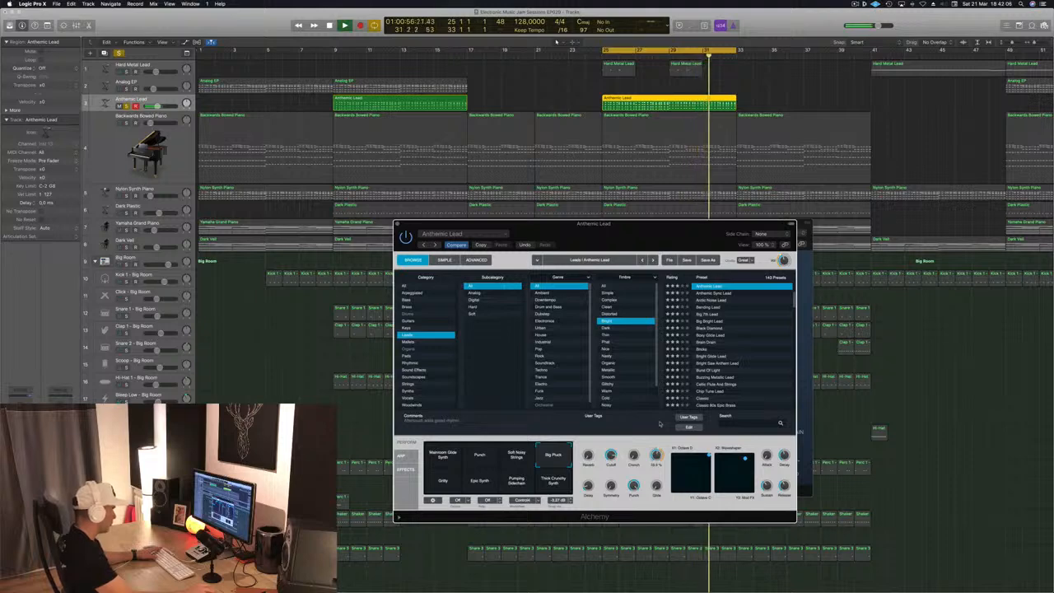
click(782, 235)
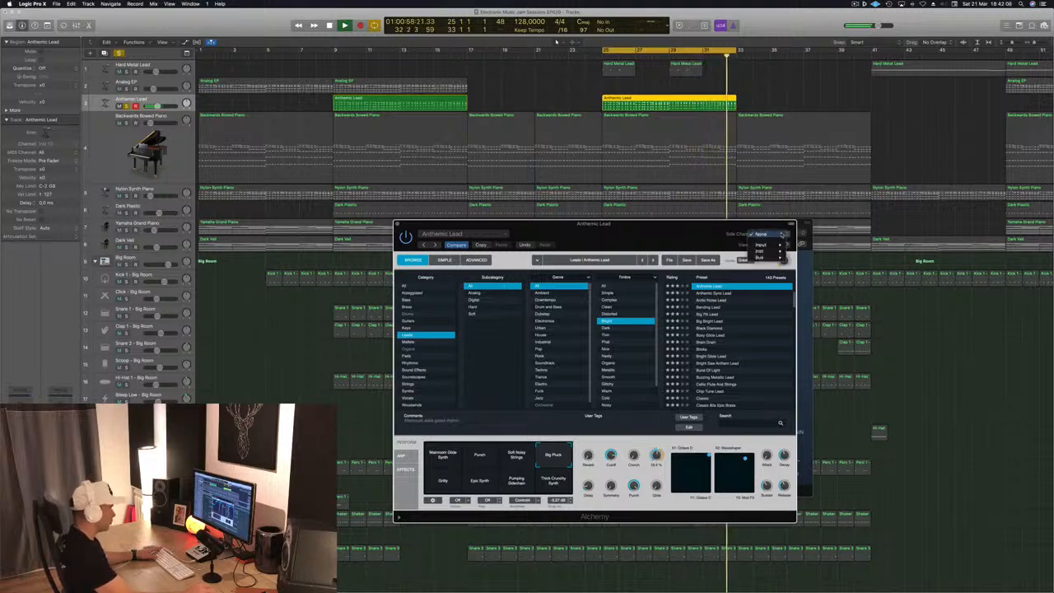
mouse_move(781, 252)
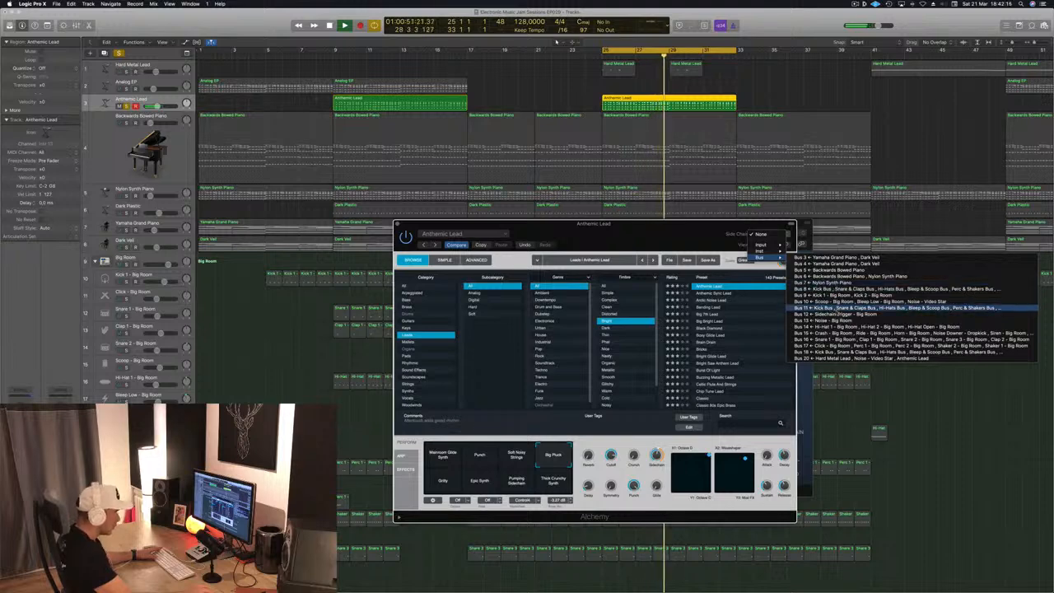
click(874, 314)
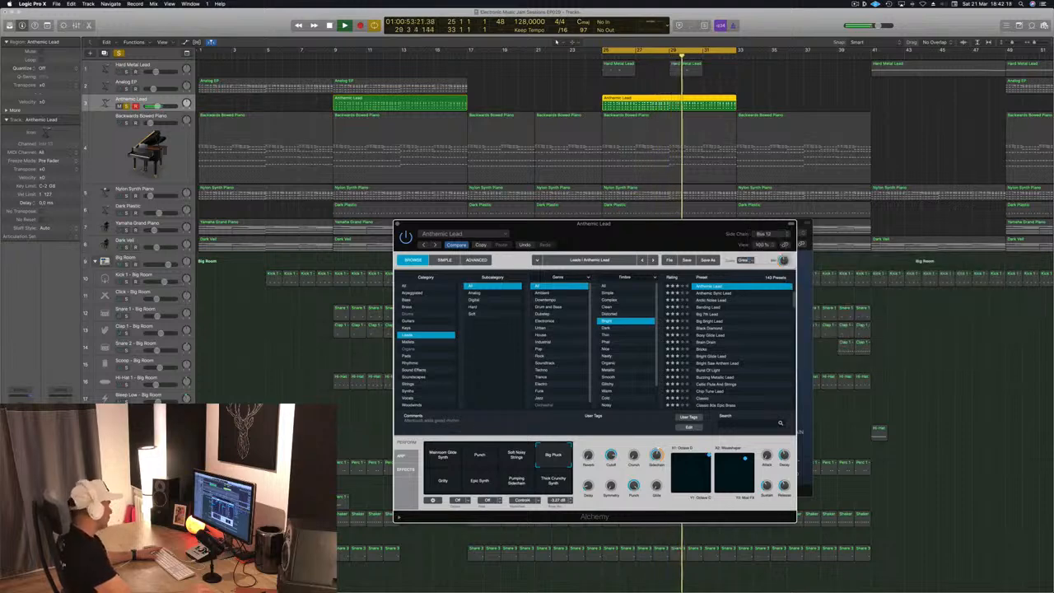
- Unmute the kick trigger track at the bottom of the track list and unsolo the Anthemic Lead
scroll(555, 41, down, 5)
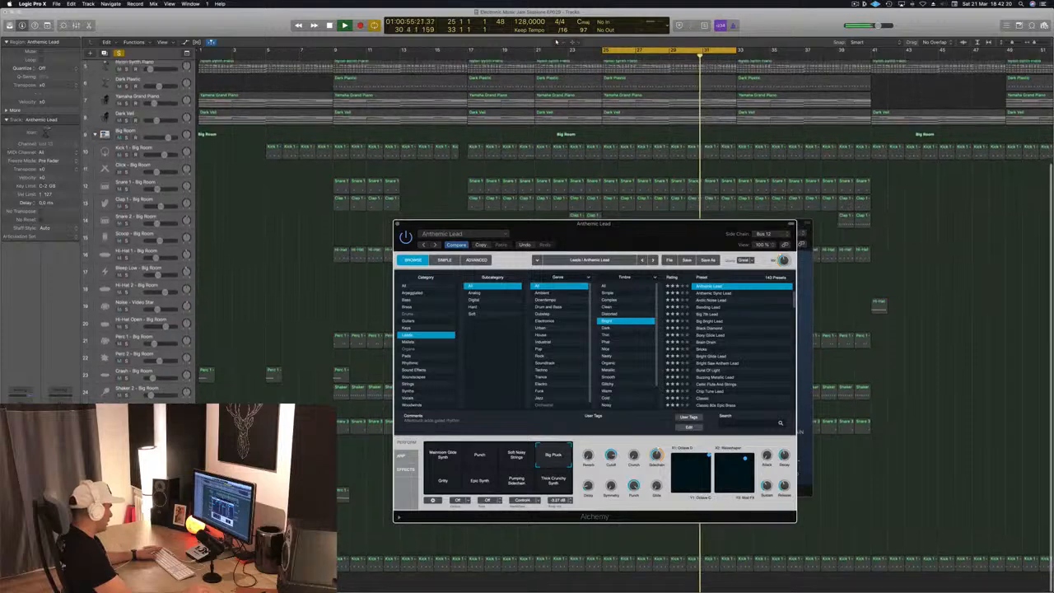
click(136, 564)
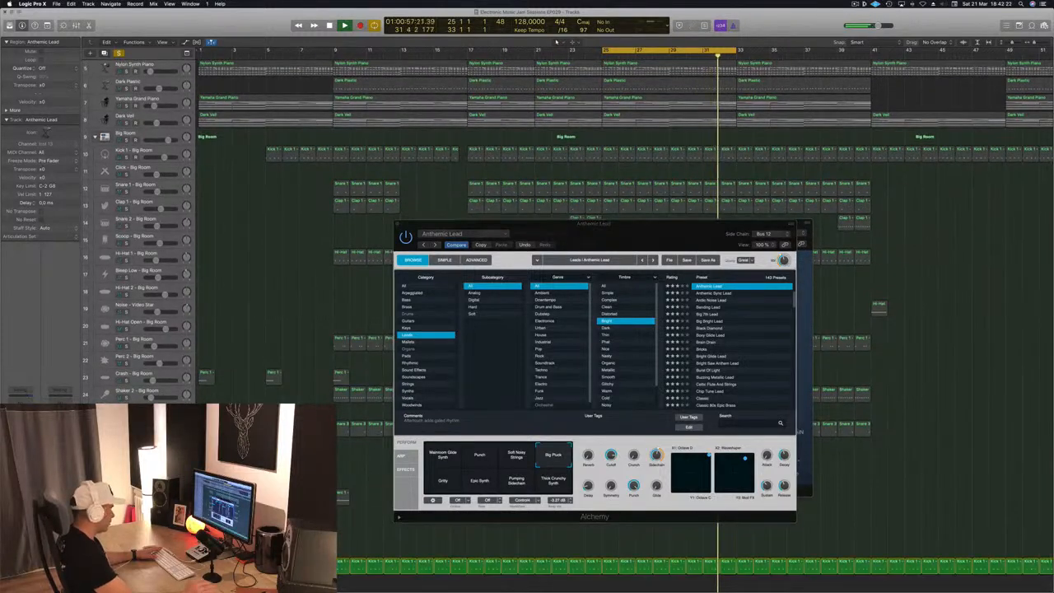
drag(678, 225, 656, 232)
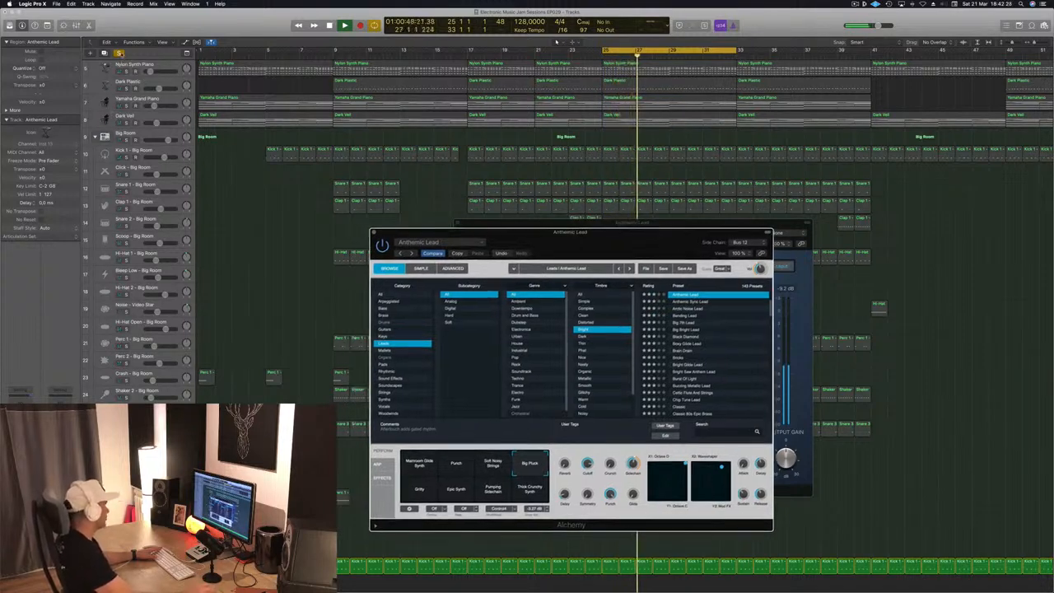
click(121, 53)
- Close the Alchemy and Compressor windows, return to the top of the track list, and stop playback
drag(611, 234, 576, 252)
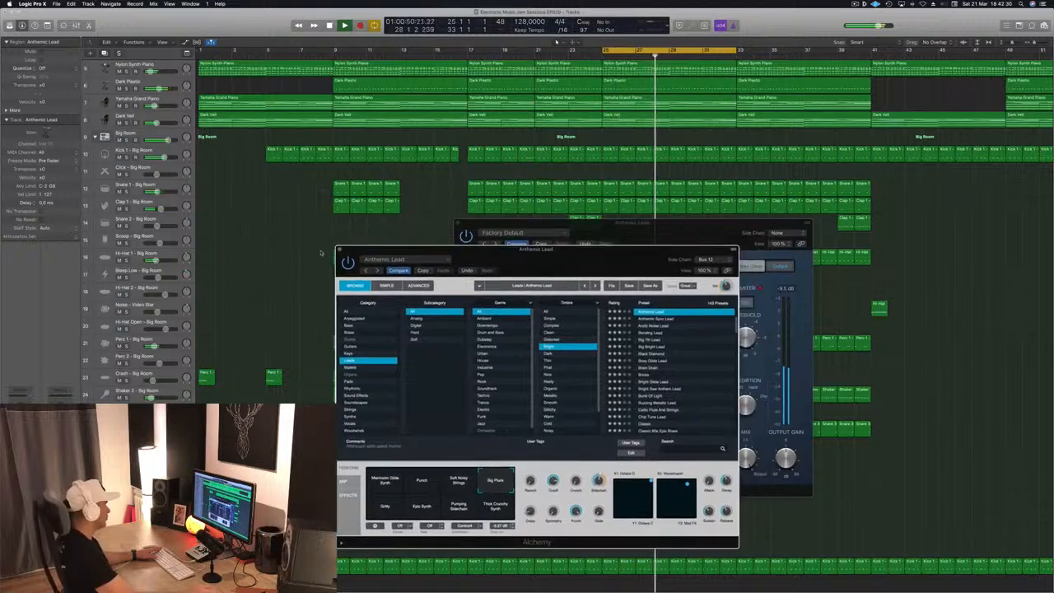
click(338, 249)
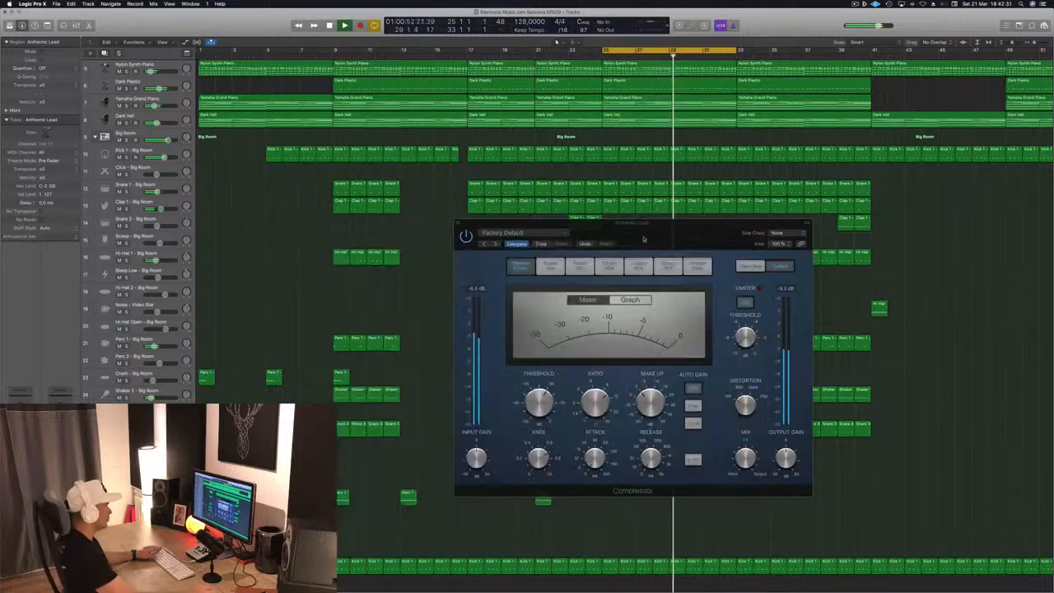
drag(651, 239, 587, 276)
click(396, 259)
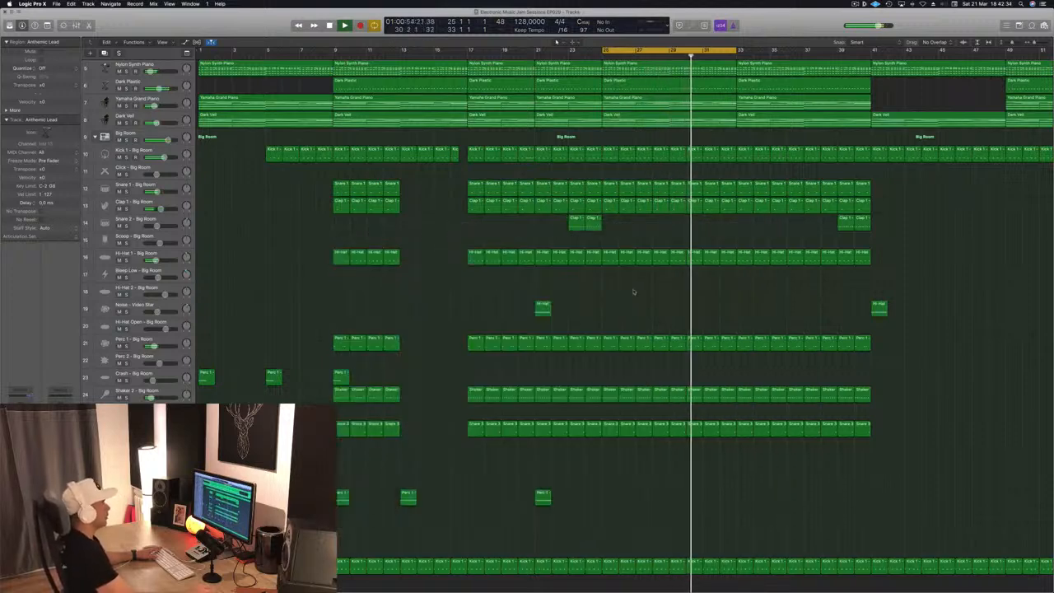
scroll(631, 287, up, 5)
scroll(761, 82, up, 2)
key(space)
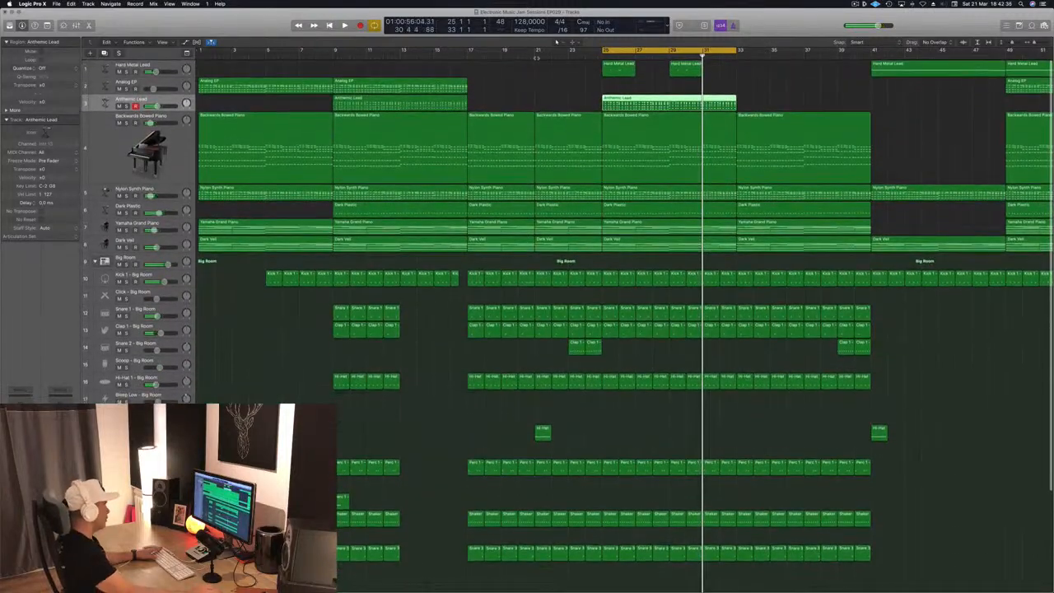
- Solo the Hard Metal Lead and audition it during playback
key(space)
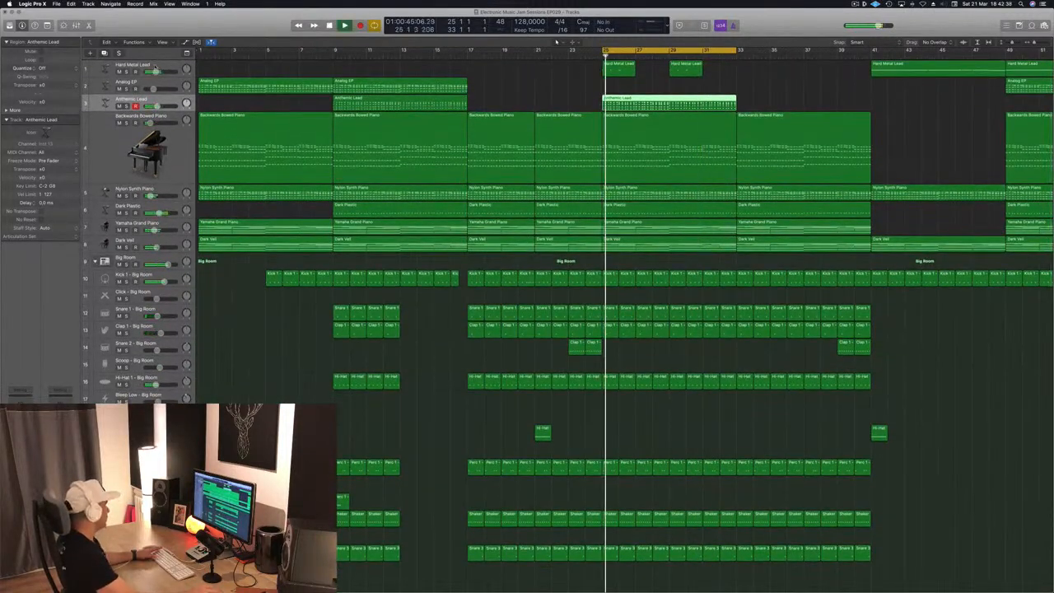
click(125, 70)
key(space)
key(space)
key(space)
- In the Hard Metal Lead's Channel EQ, raise the low cut and add a high shelf at about 10400 Hz, -1.5 dB, then close the plugin windows
key(v)
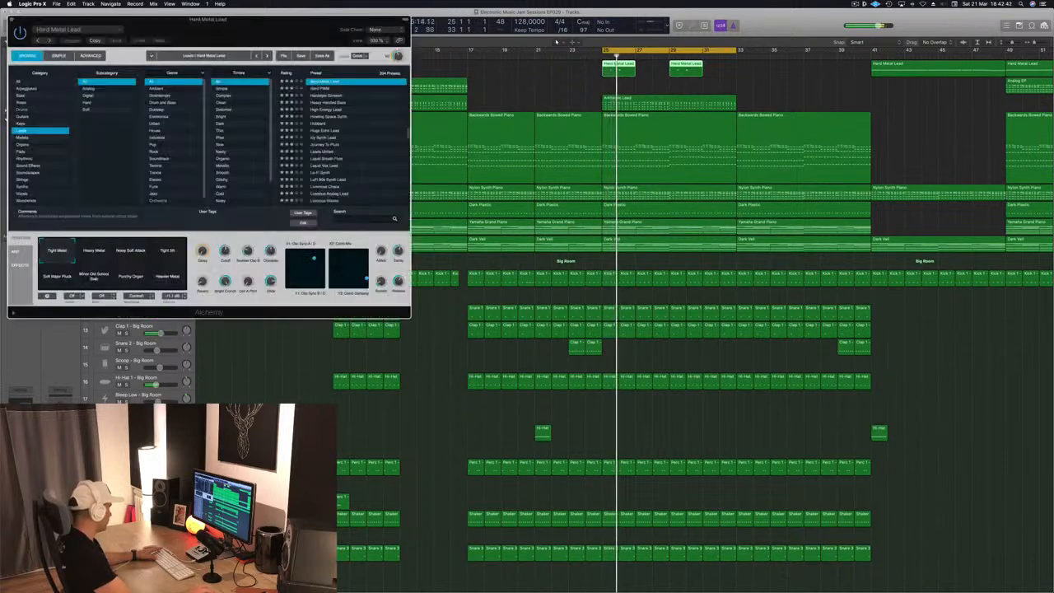
key(v)
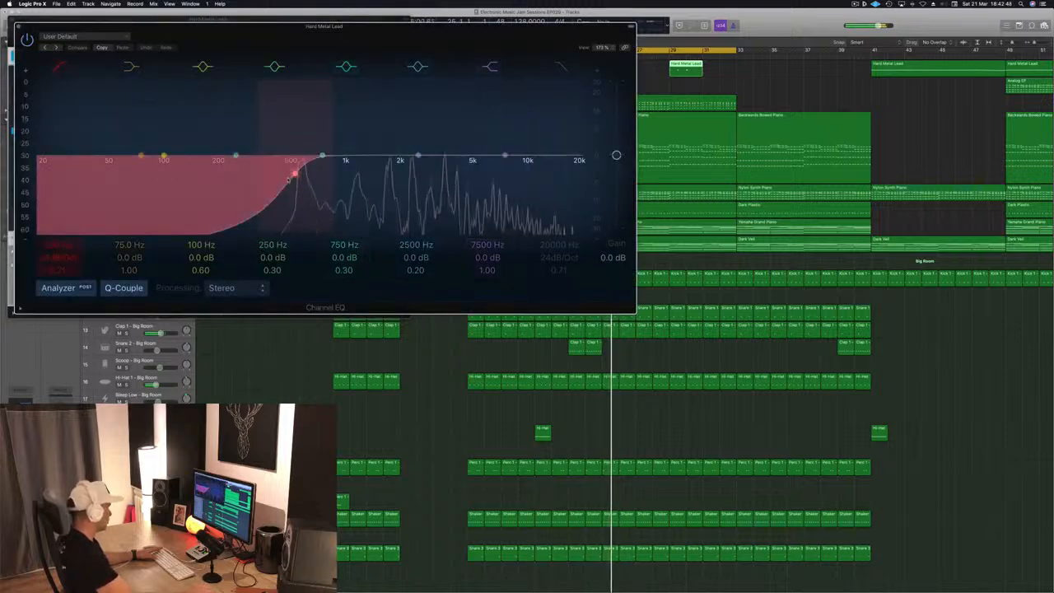
drag(297, 176, 324, 179)
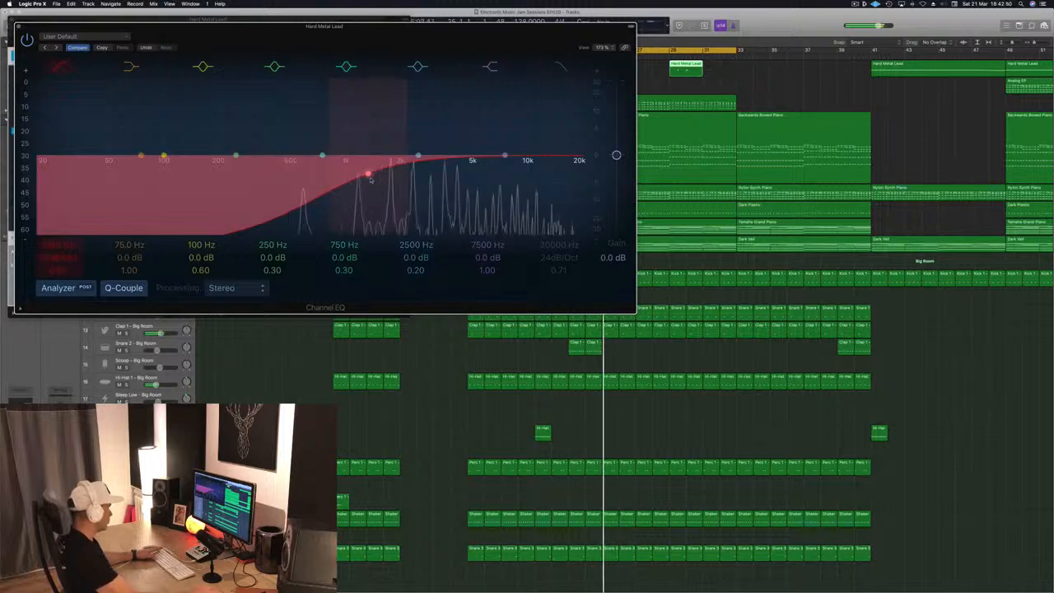
drag(504, 155, 536, 169)
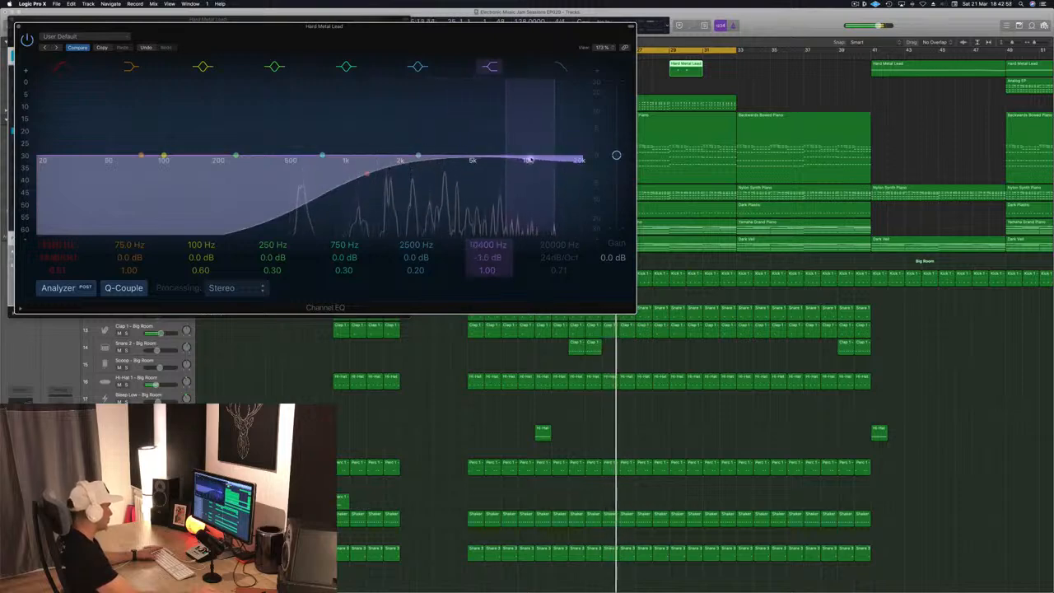
click(19, 27)
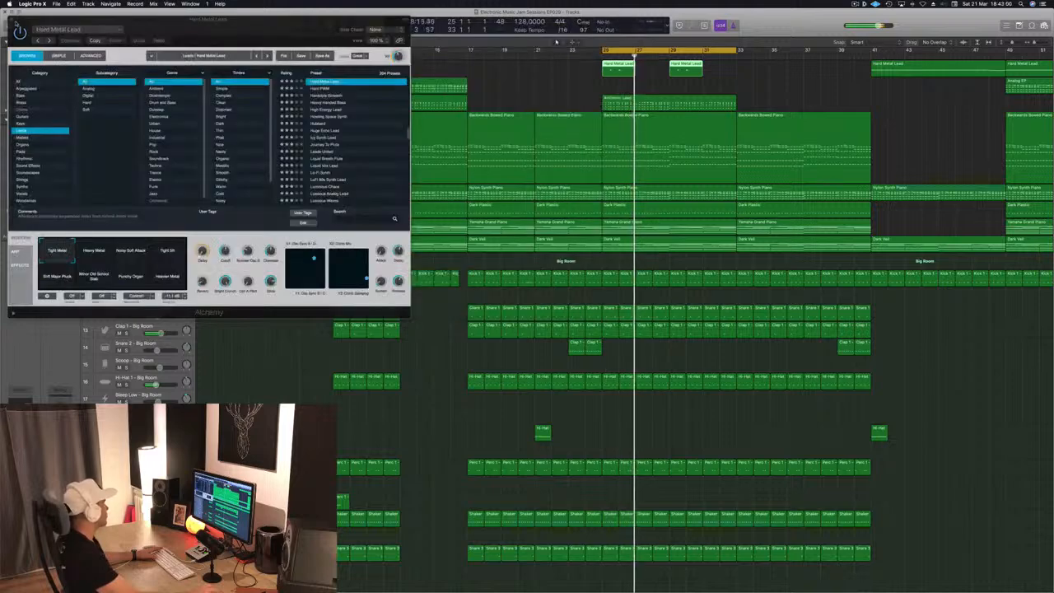
click(11, 19)
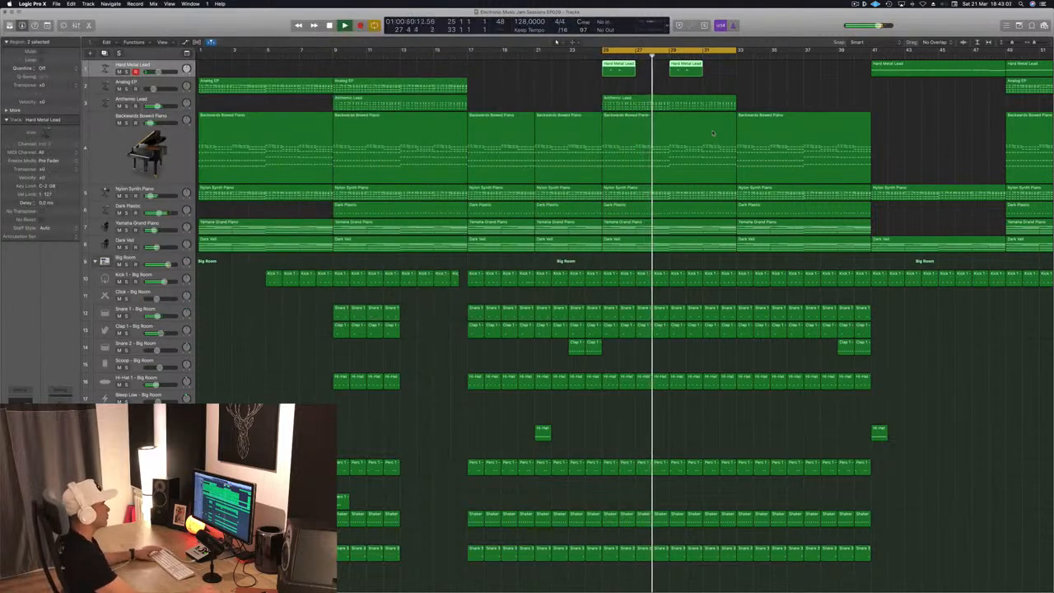
- Save the project
click(507, 82)
key(super+s)
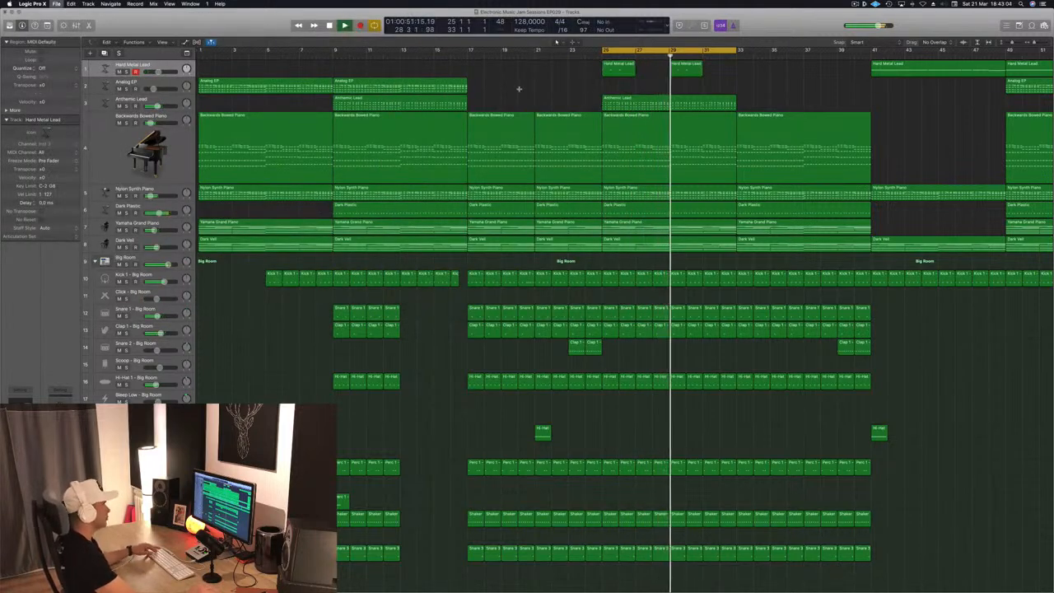
key(super+Left)
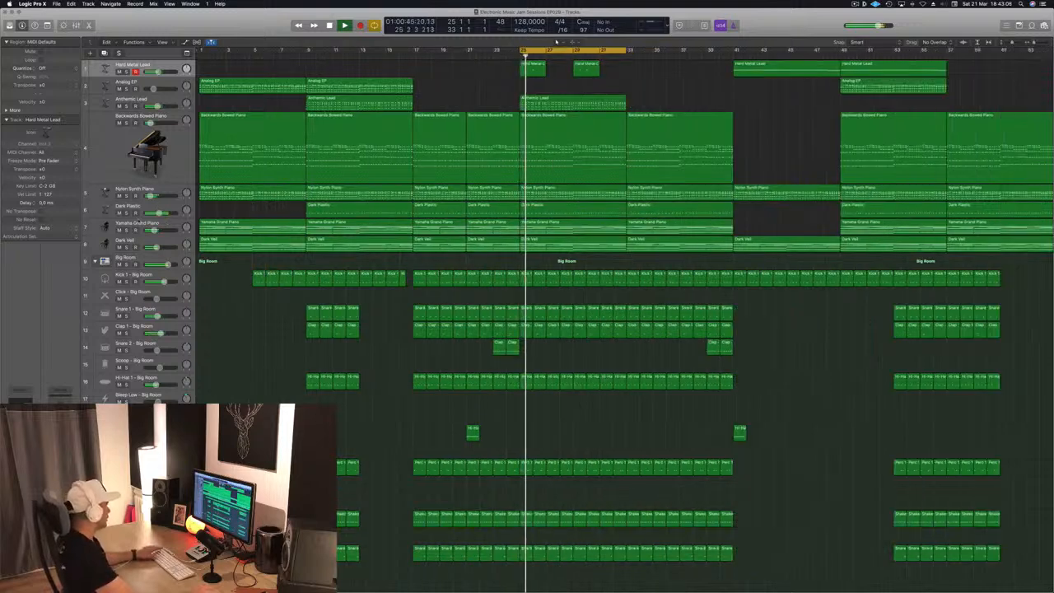
- Select the Dark Veil track and solo it
click(127, 230)
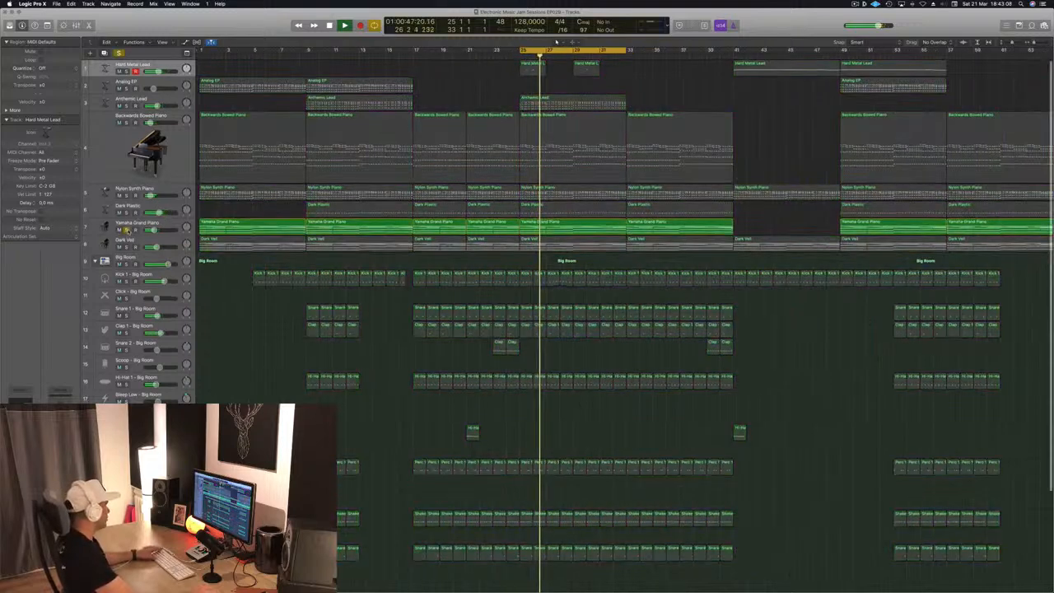
click(127, 230)
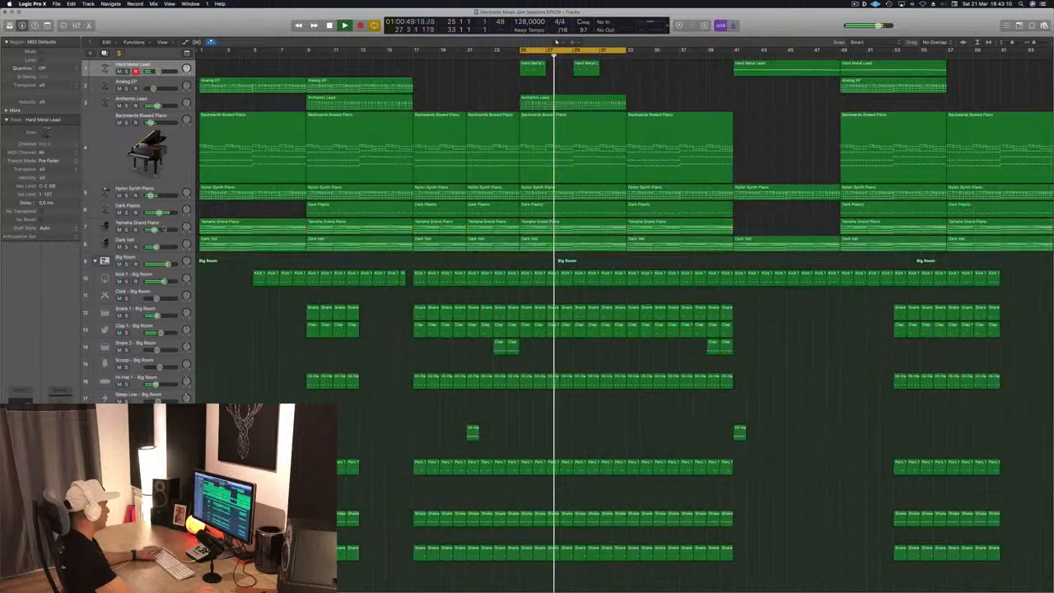
click(173, 234)
click(174, 245)
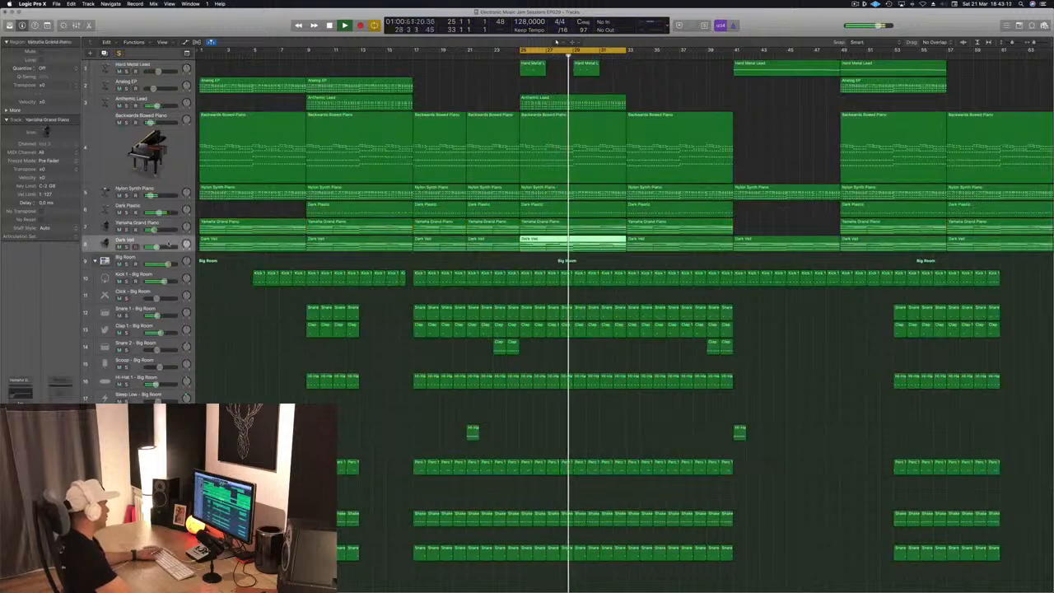
click(126, 246)
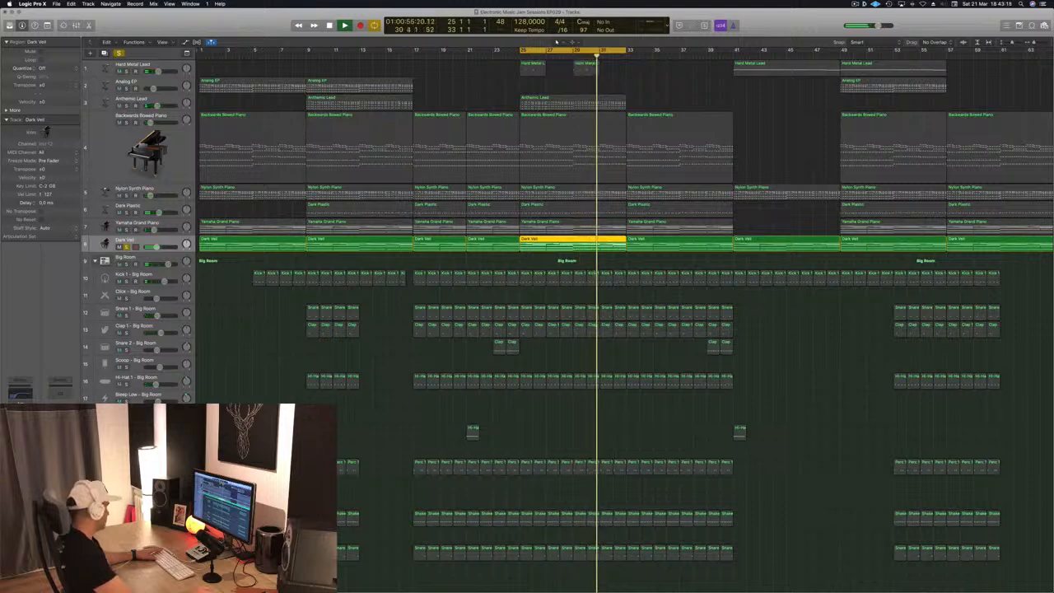
- Set the Dark Veil Compressor's side chain to Bus 12 and solo the kick trigger track at the bottom of the list
click(20, 428)
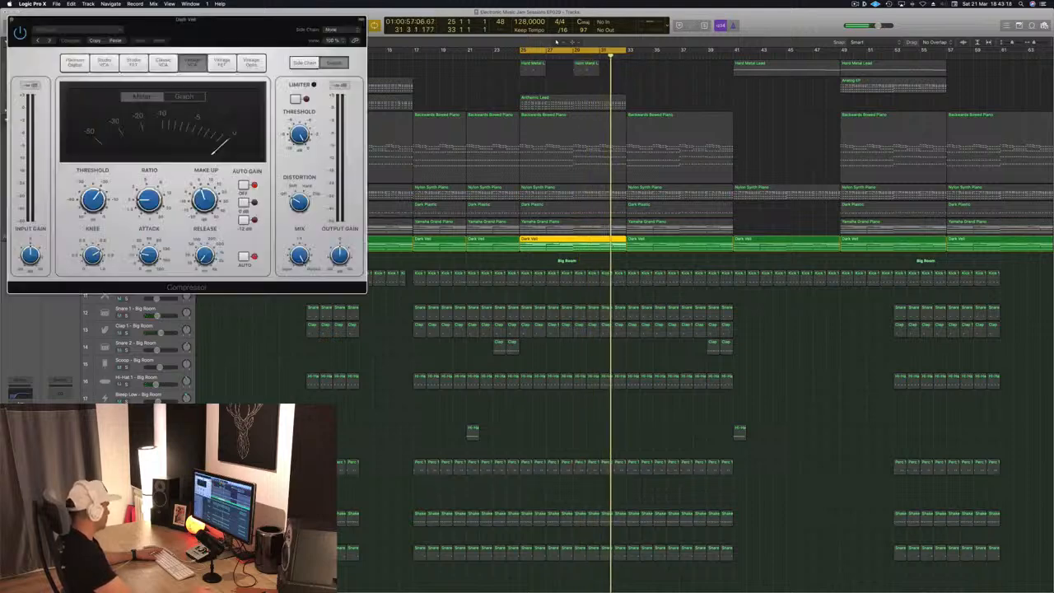
click(344, 30)
mouse_move(334, 53)
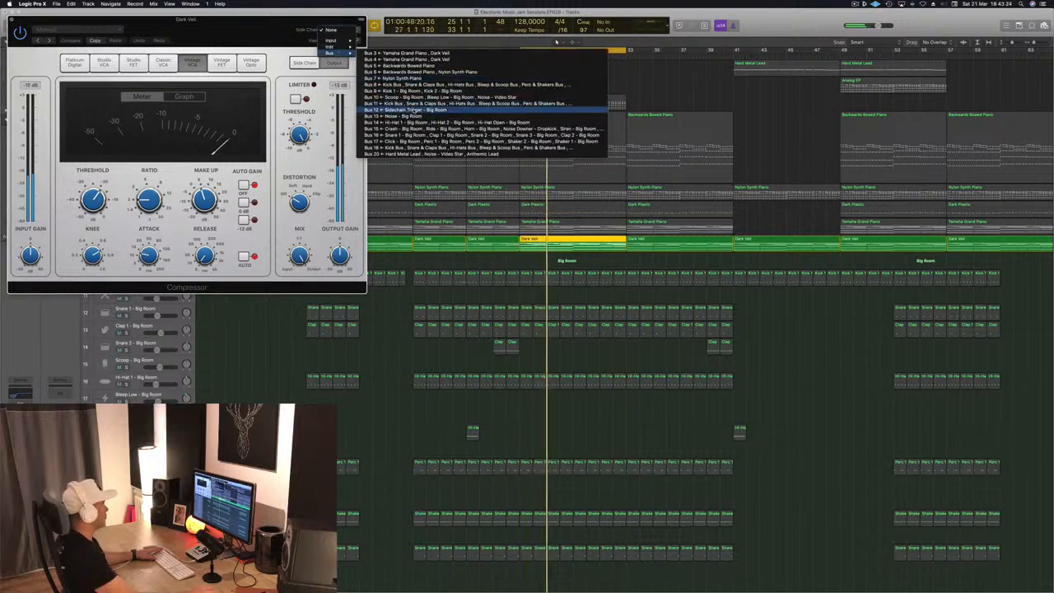
click(411, 109)
drag(225, 50, 715, 165)
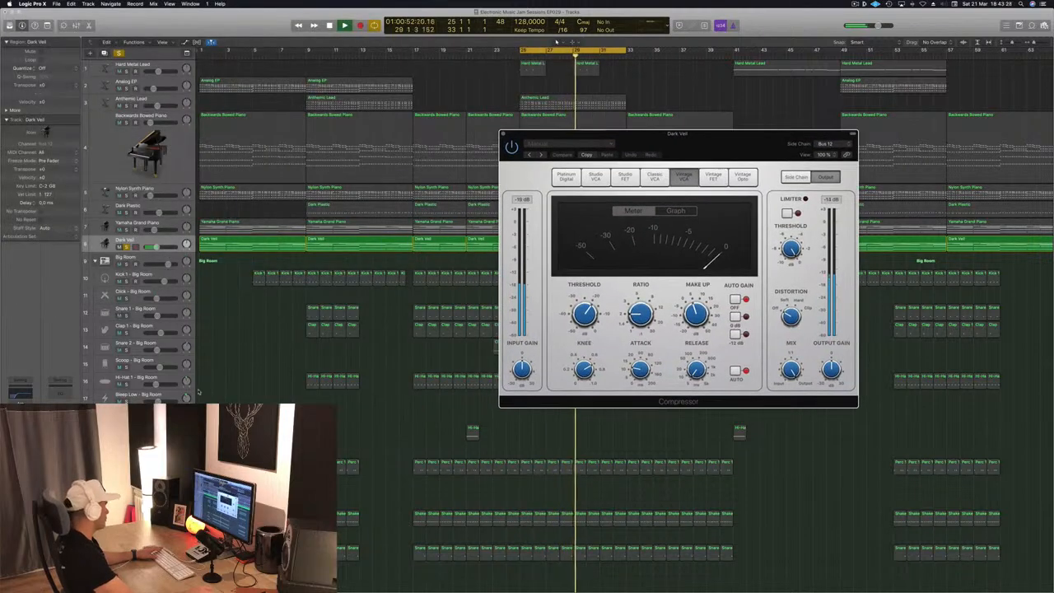
scroll(371, 247, down, 5)
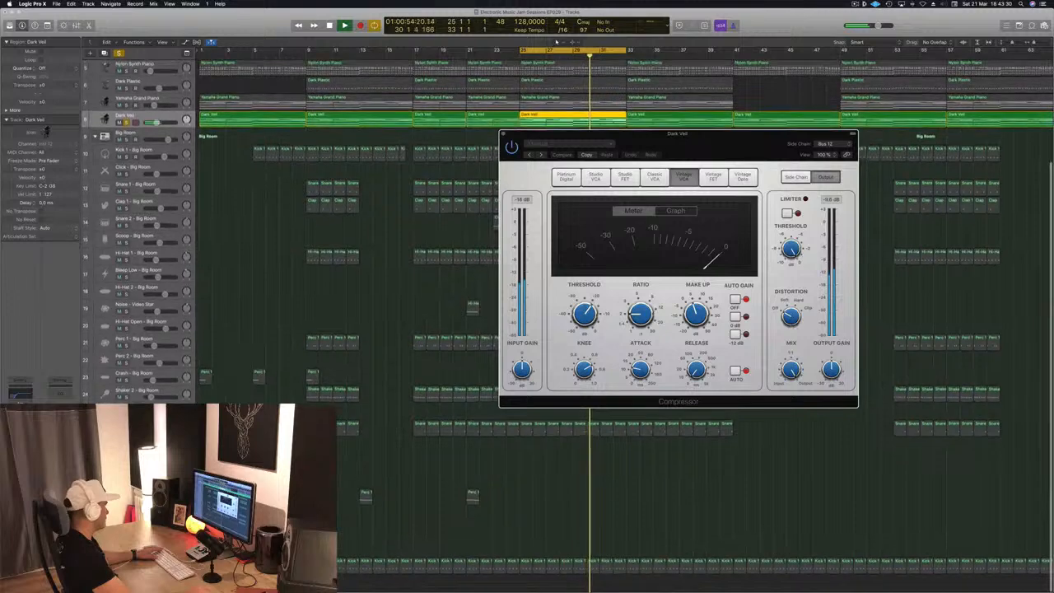
click(127, 569)
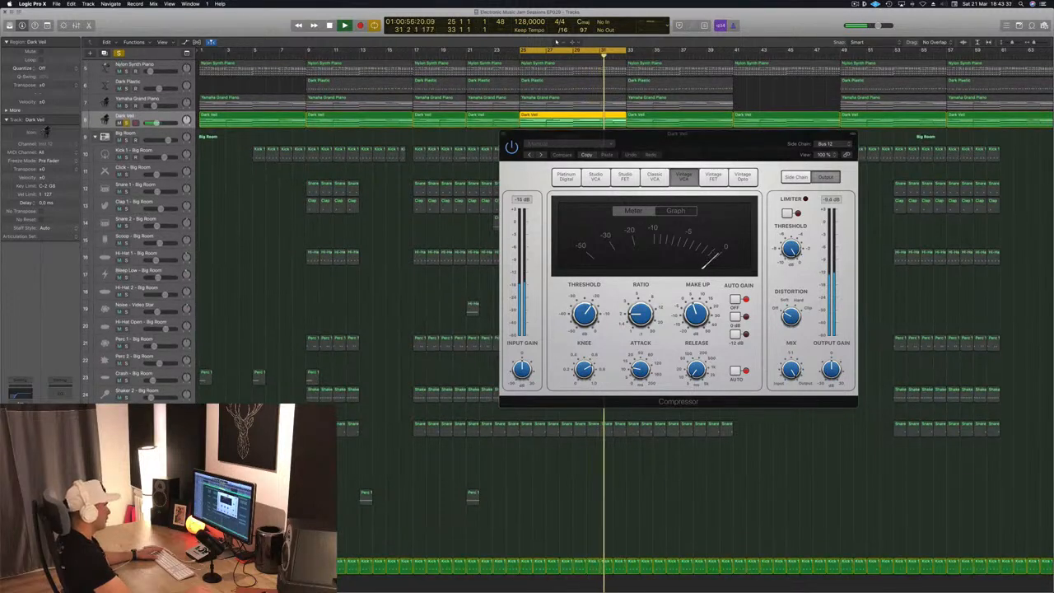
- Lower the Dark Veil Compressor threshold to about -26.5 dB, raise its ratio, and close the plugin window
drag(587, 315, 591, 328)
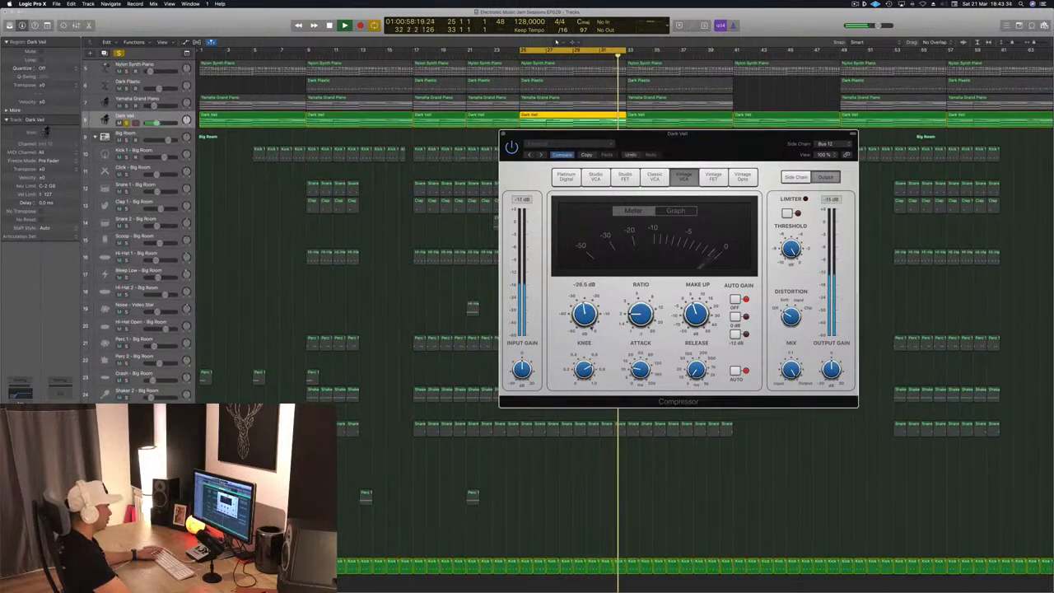
drag(645, 298, 644, 286)
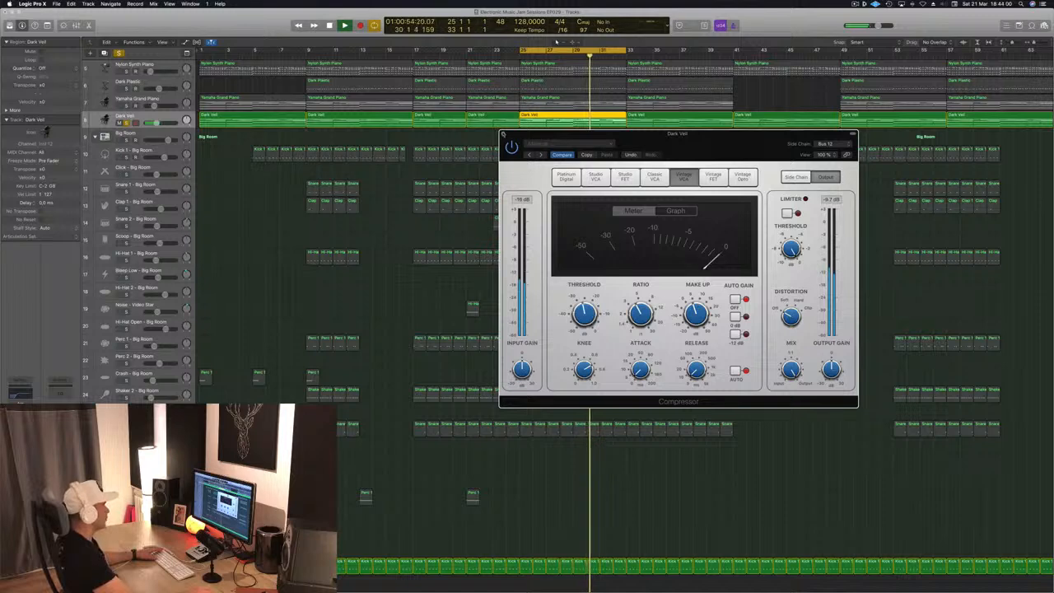
click(503, 133)
- Clear all solos and audition the full arrangement
click(119, 54)
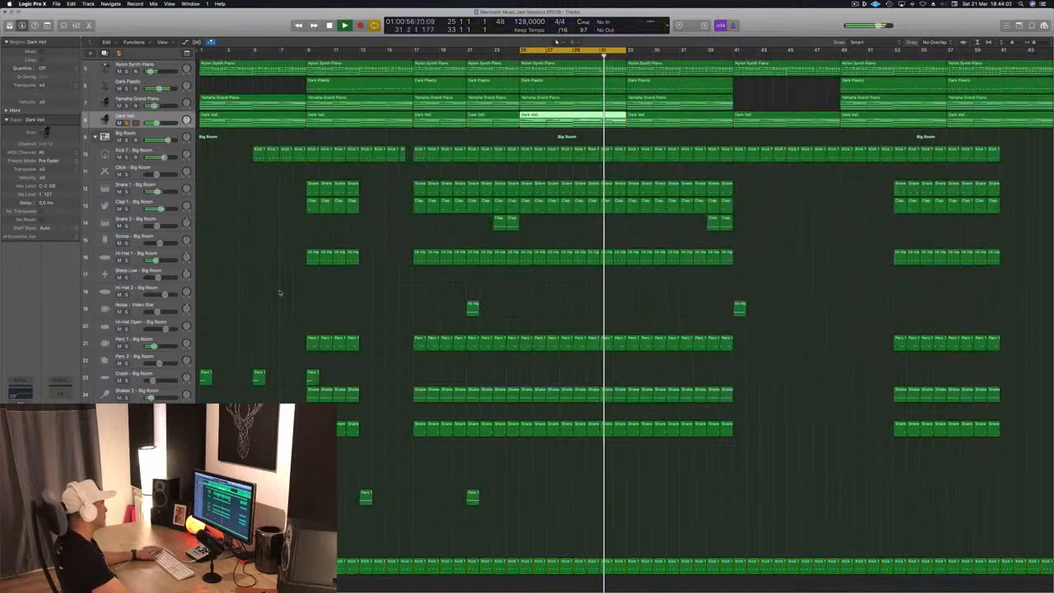
click(558, 310)
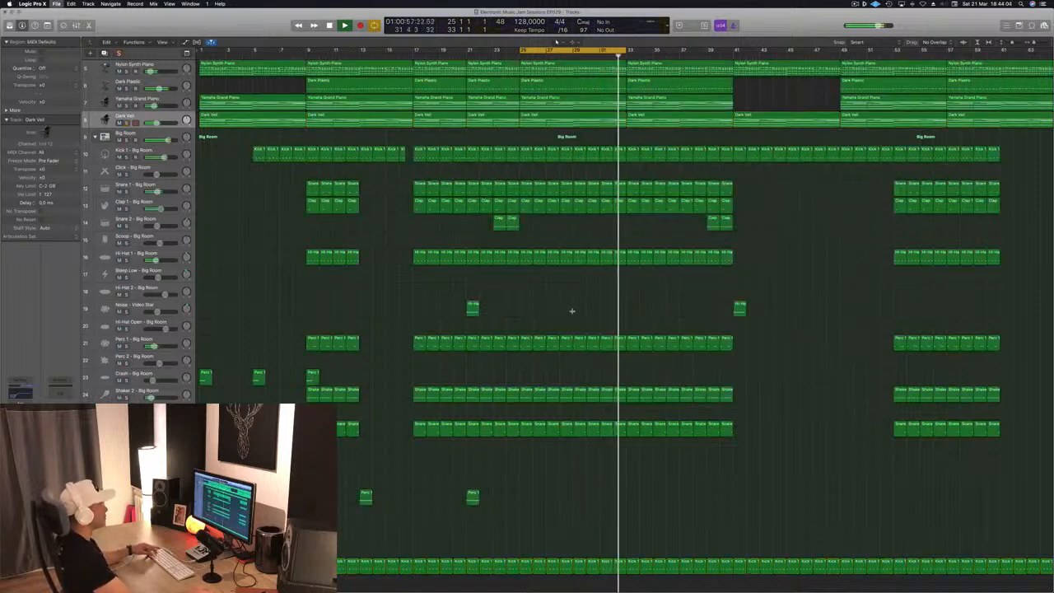
scroll(572, 312, down, 4)
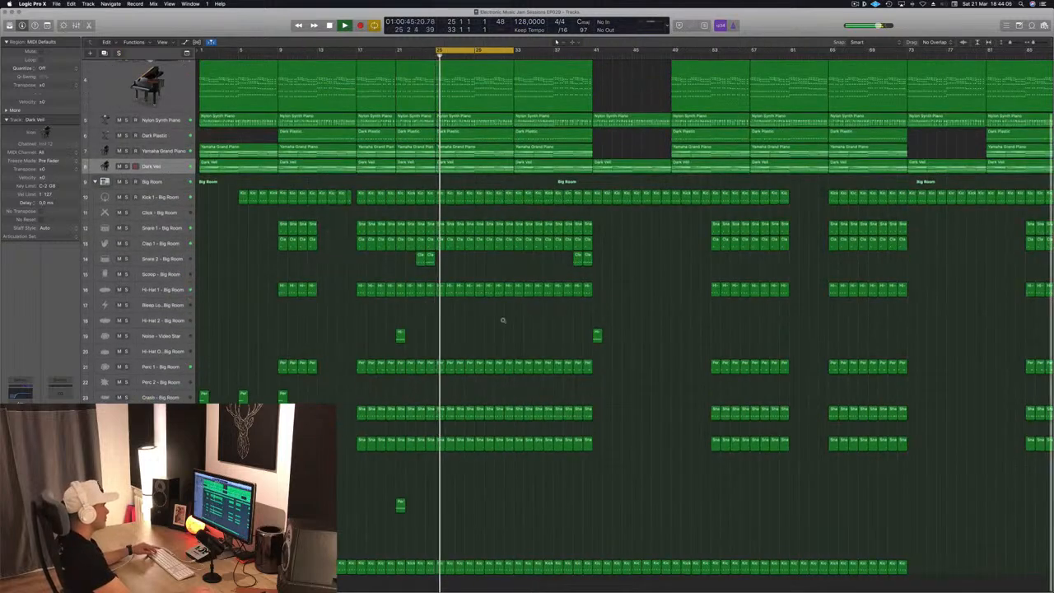
scroll(503, 321, down, 1)
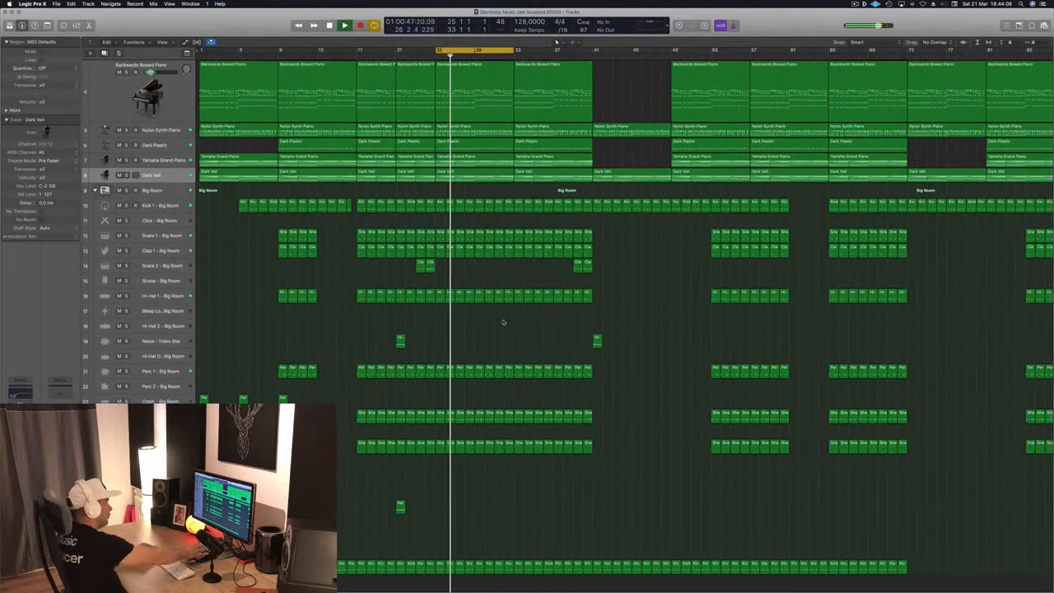
scroll(500, 321, up, 3)
scroll(499, 319, down, 2)
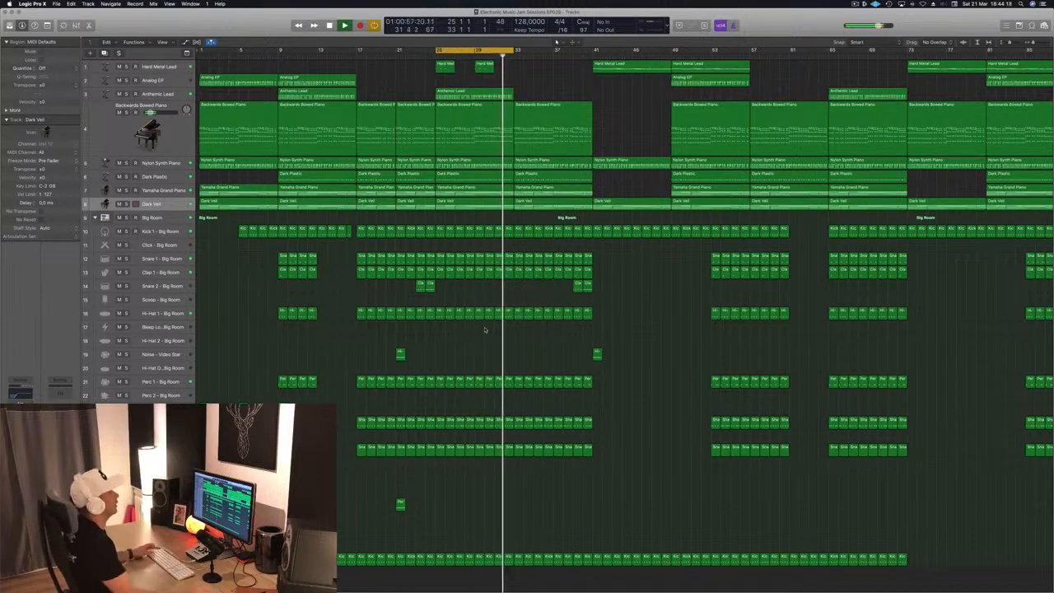
key(space)
key(super+Right)
key(super+Left)
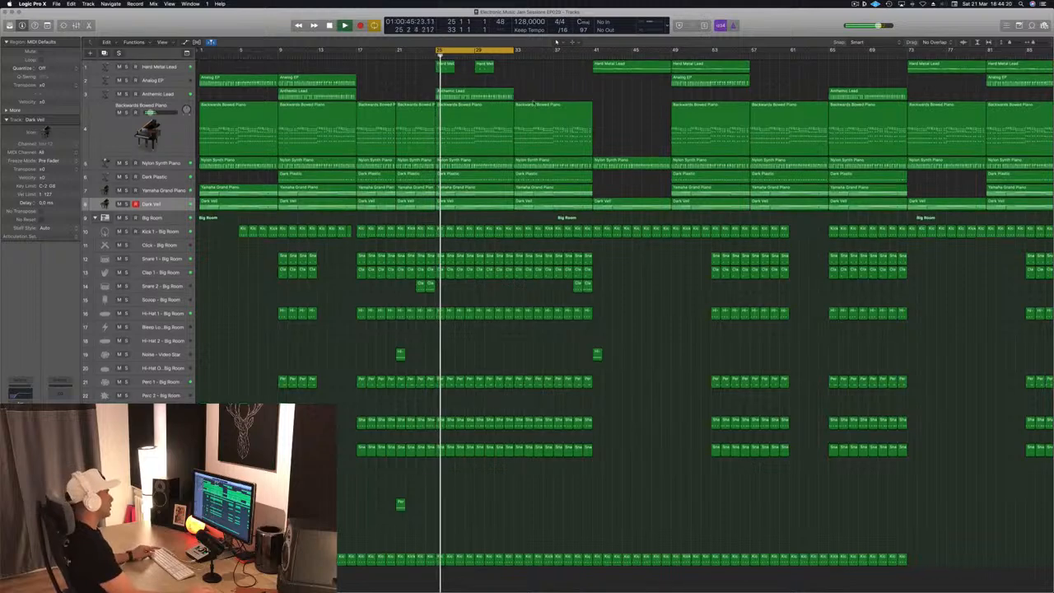
key(super+Left)
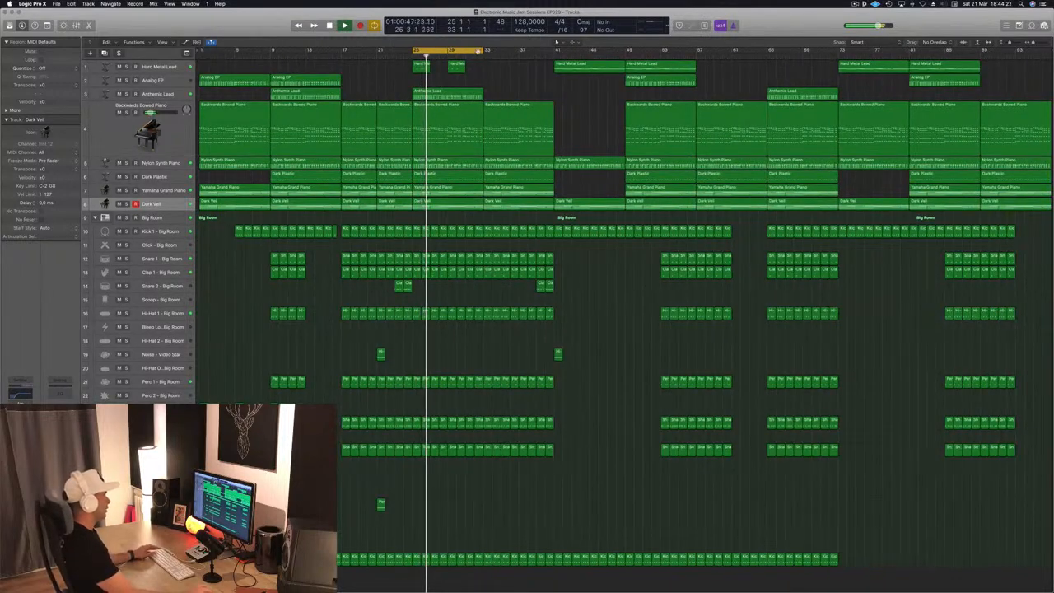
- Extend the cycle region to span about bars 25 to 65 and place the playhead inside it
drag(483, 51, 778, 54)
click(855, 5)
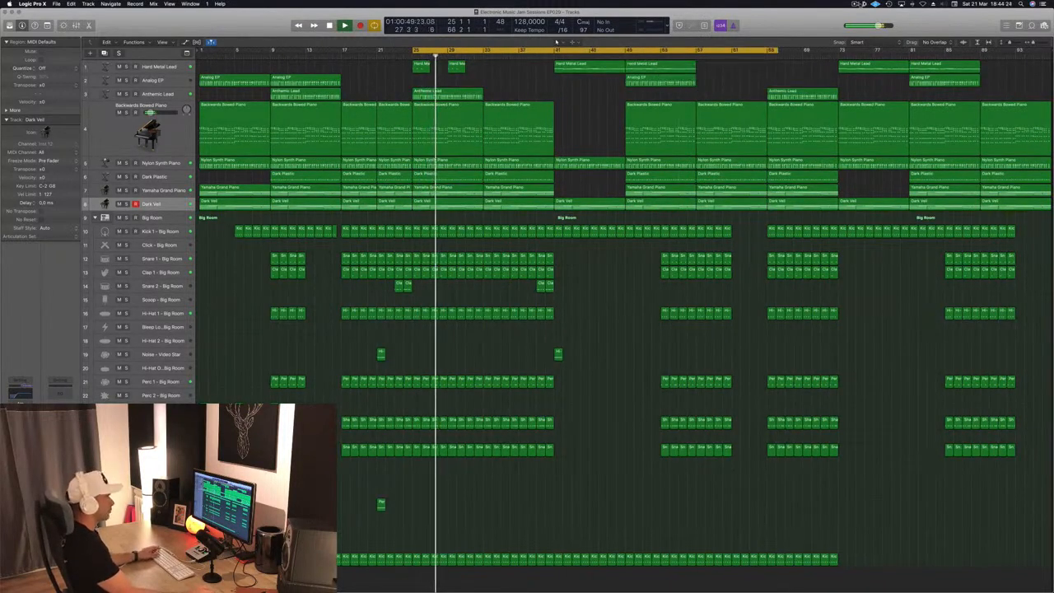
click(805, 28)
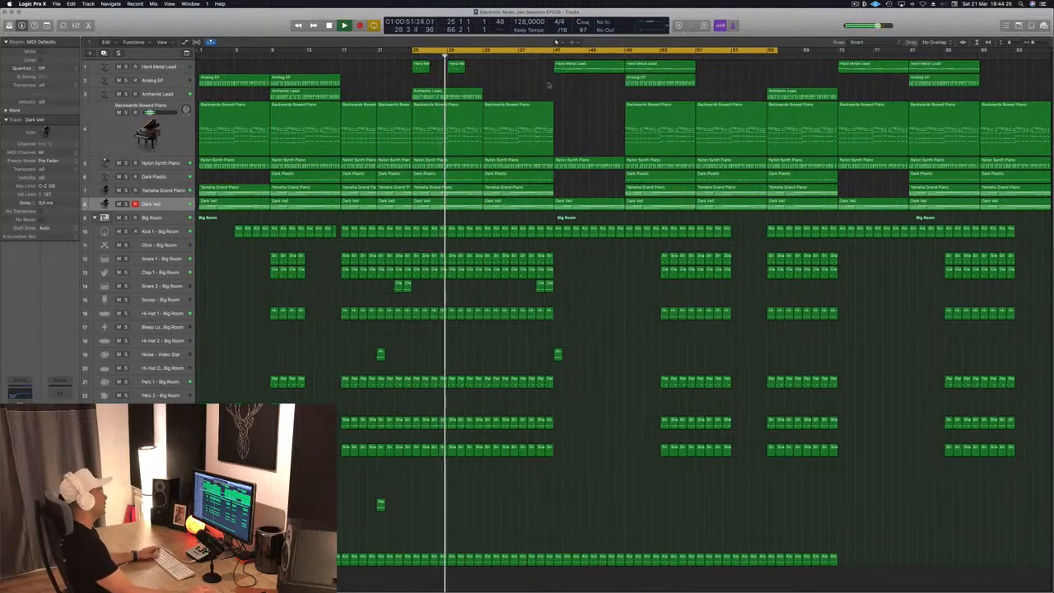
click(475, 58)
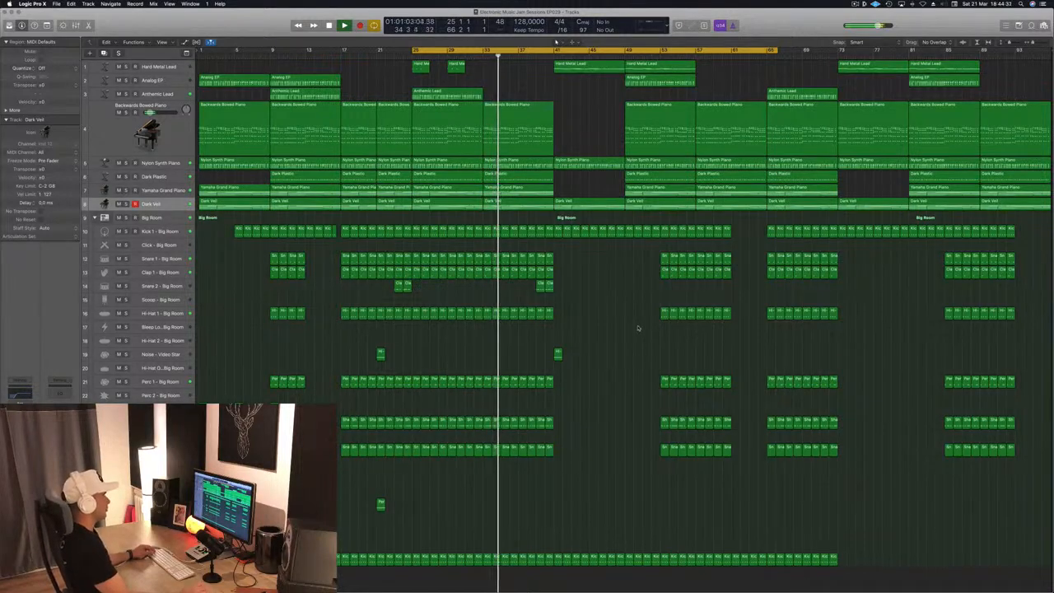
- Delete the drum regions below the kick track between about bars 49 and 57
drag(638, 250, 725, 461)
key(Delete)
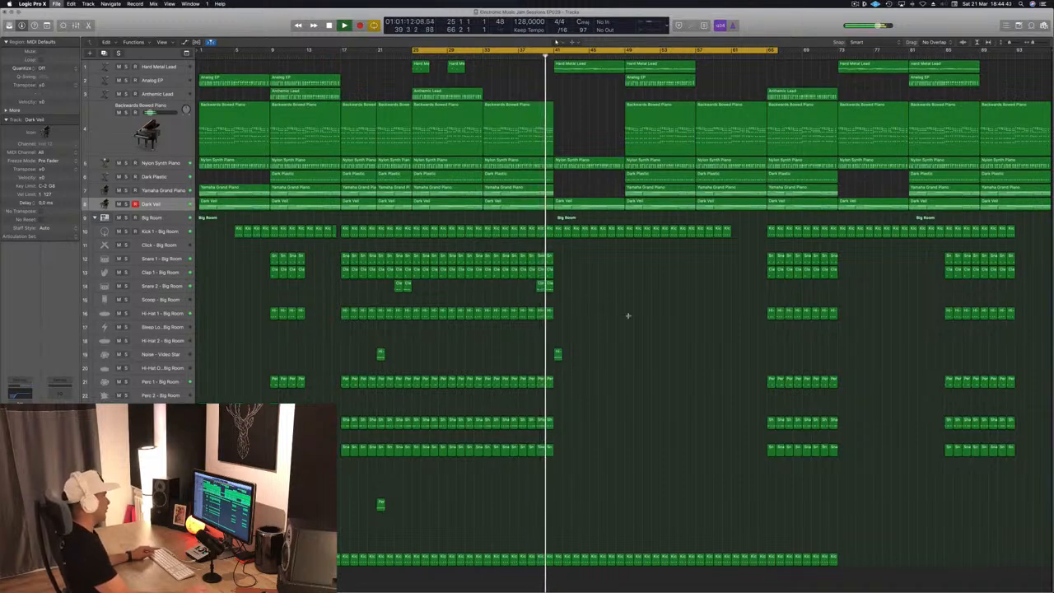
- Copy two effect regions from earlier in the song to bar 41
scroll(630, 316, up, 5)
scroll(628, 315, down, 4)
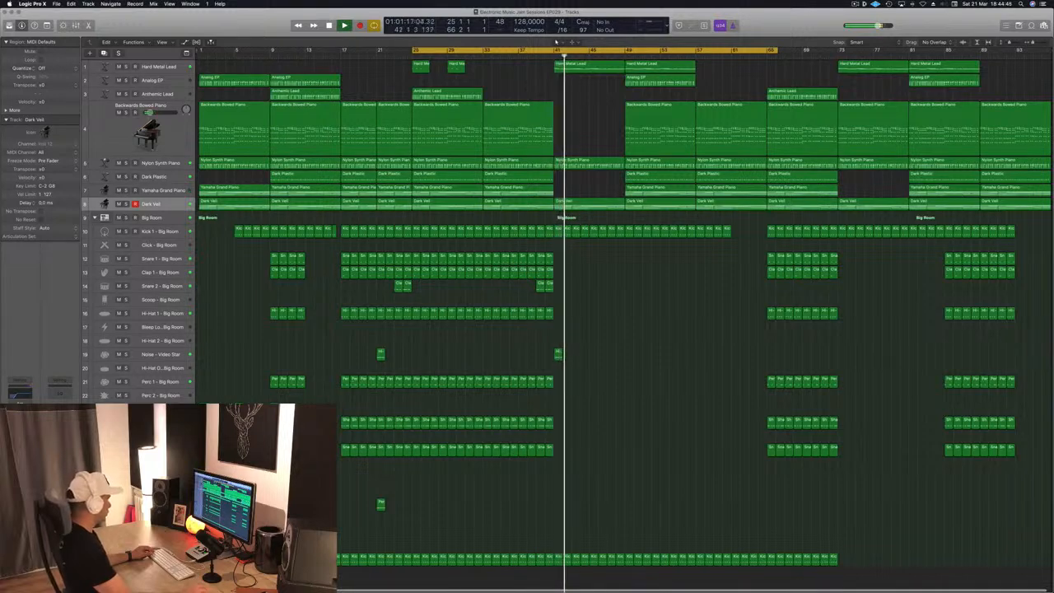
drag(276, 412, 558, 412)
click(549, 56)
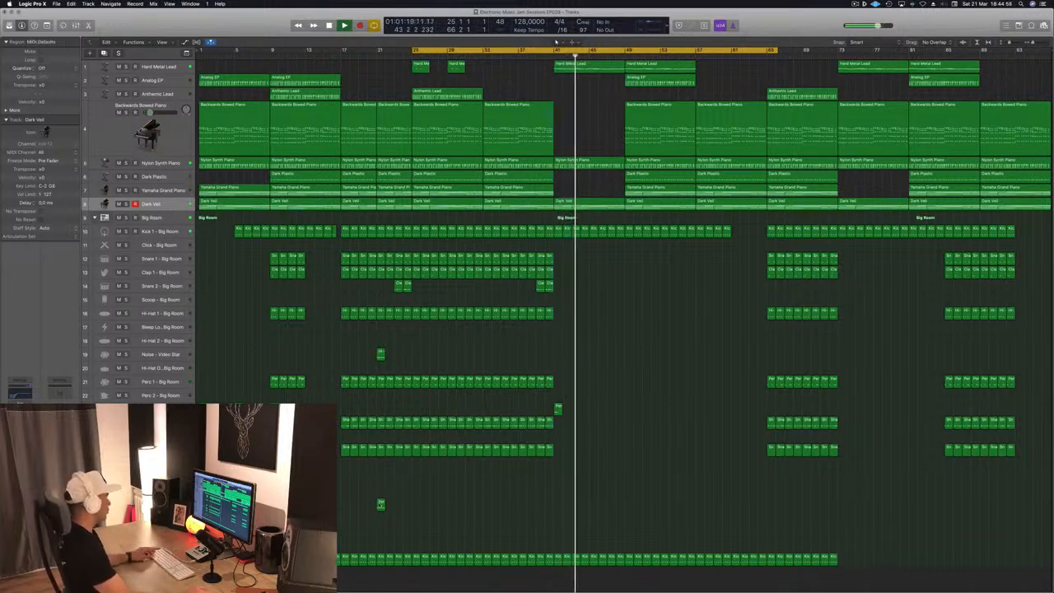
drag(381, 504, 558, 504)
- Shorten the Nylon Synth Piano region starting at bar 41 so it ends around bar 45
click(544, 56)
super+double_click(589, 164)
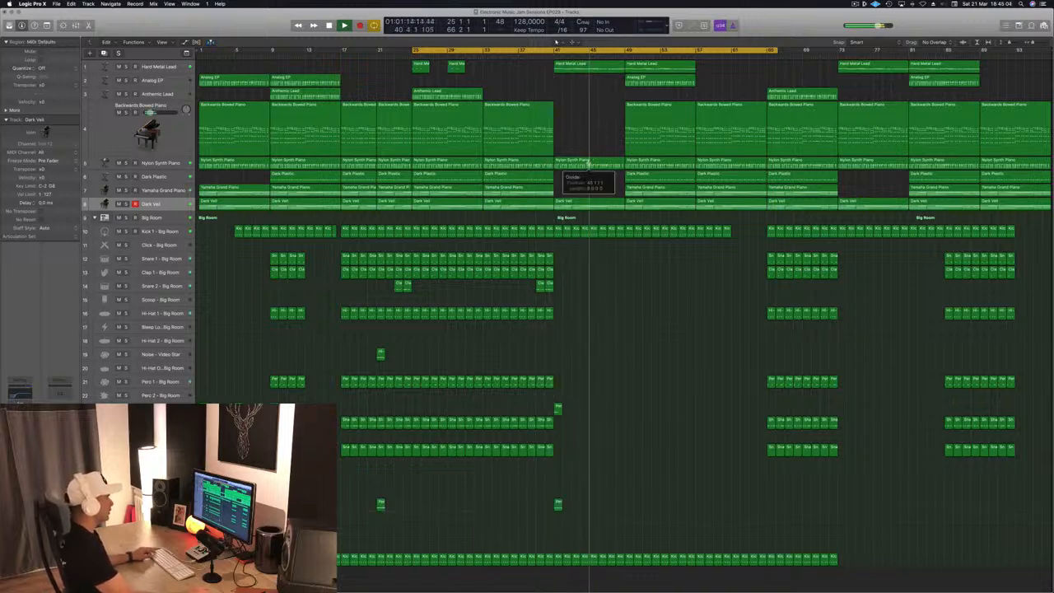
click(584, 197)
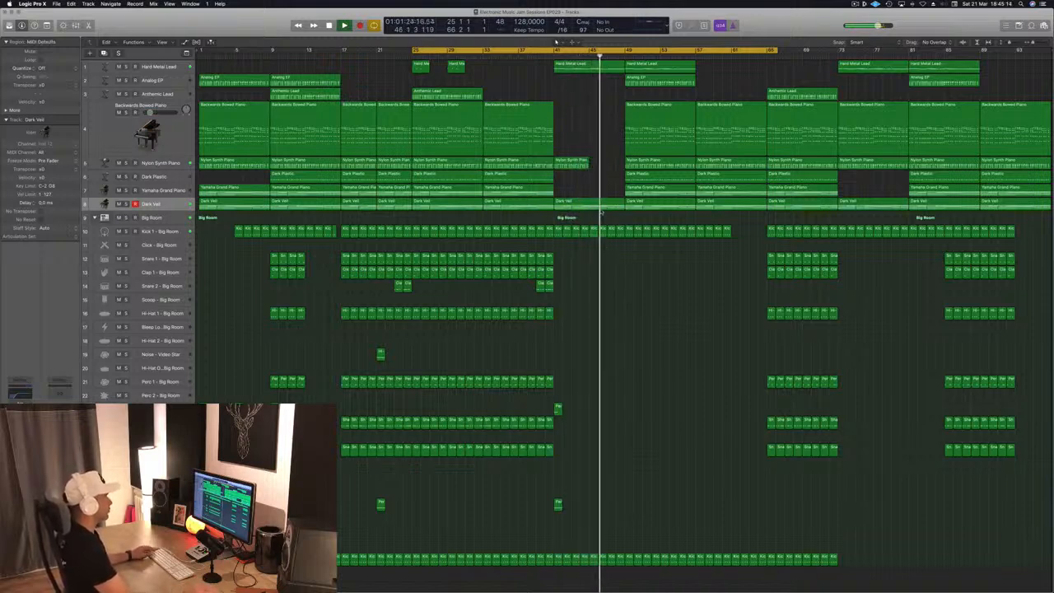
- Delete the kick regions on the drum bus between about bars 49 and 57
drag(628, 224, 695, 250)
key(Delete)
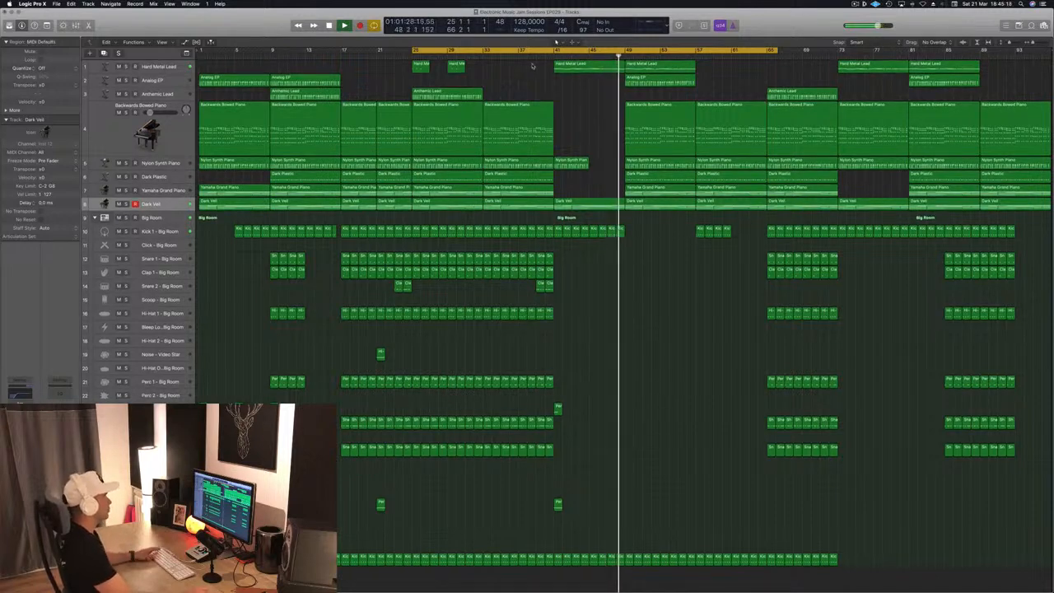
- Open Smart Controls for the Big Room drum track and turn its cut filter knob during playback to record automation
click(552, 56)
click(163, 233)
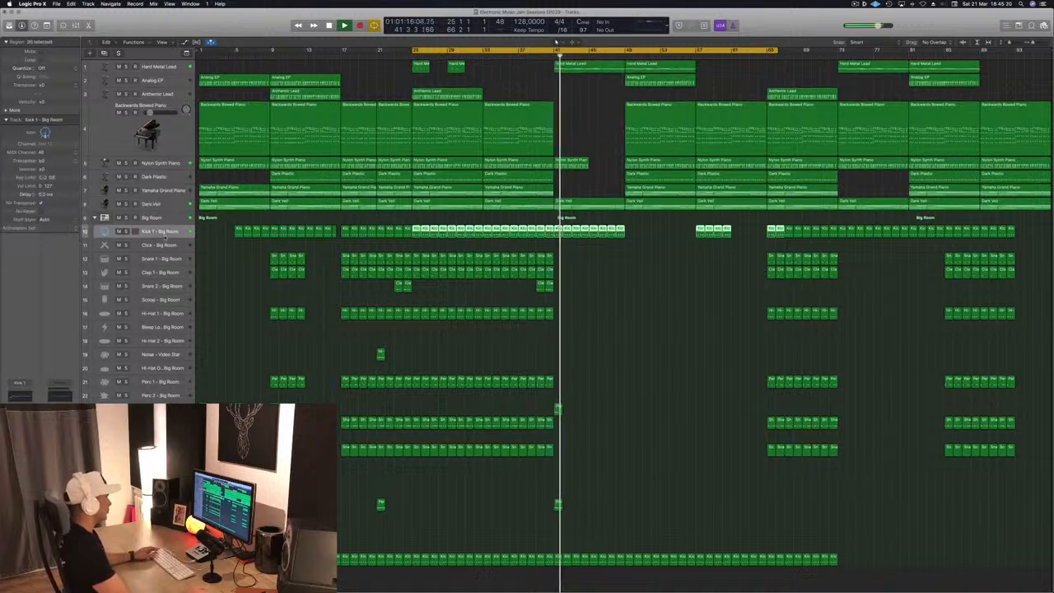
click(162, 218)
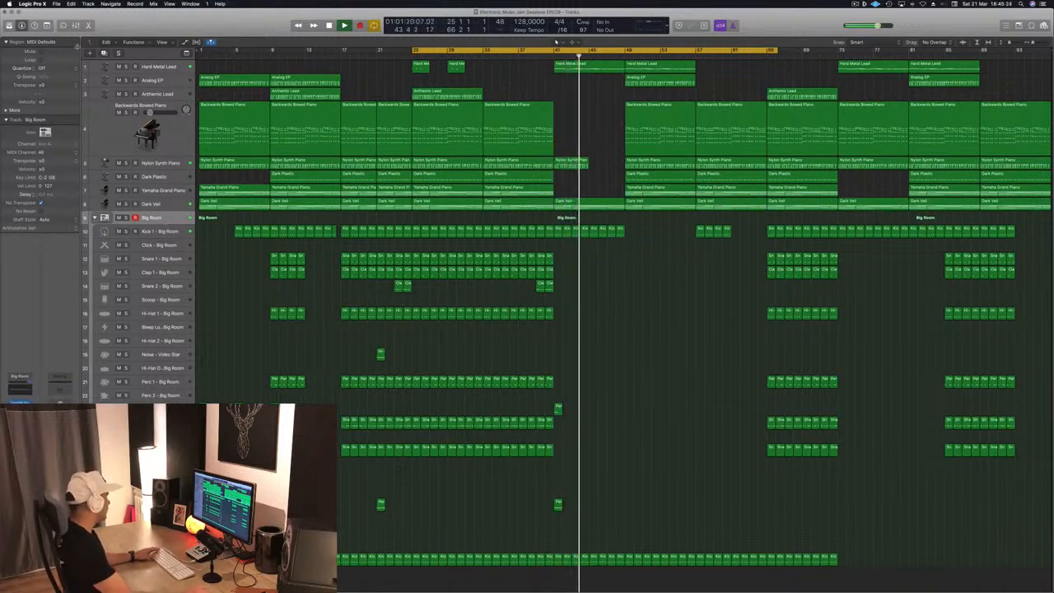
key(x)
key(x)
key(b)
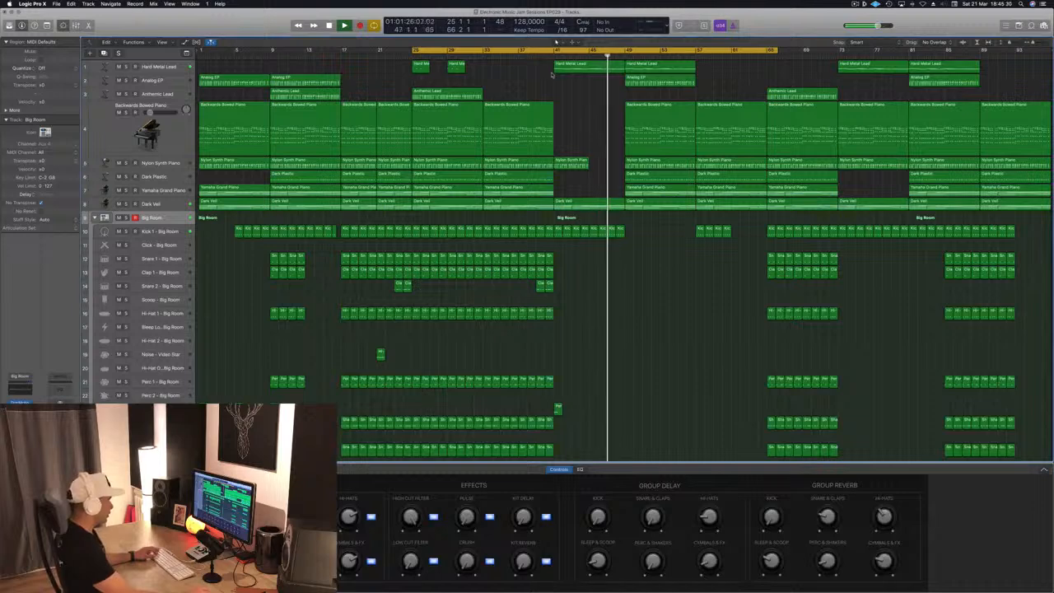
click(556, 41)
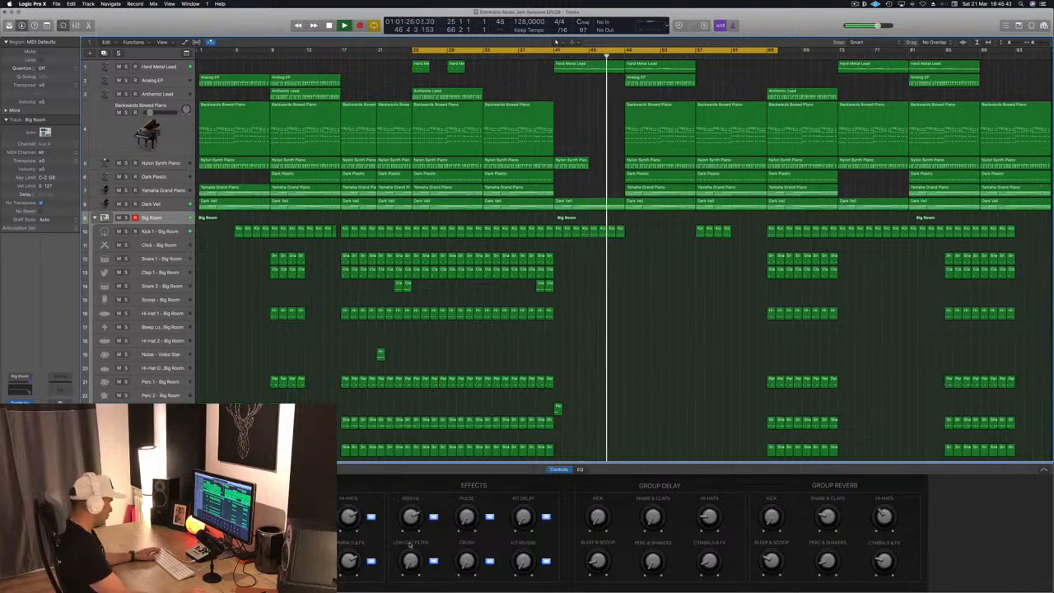
drag(409, 554, 412, 592)
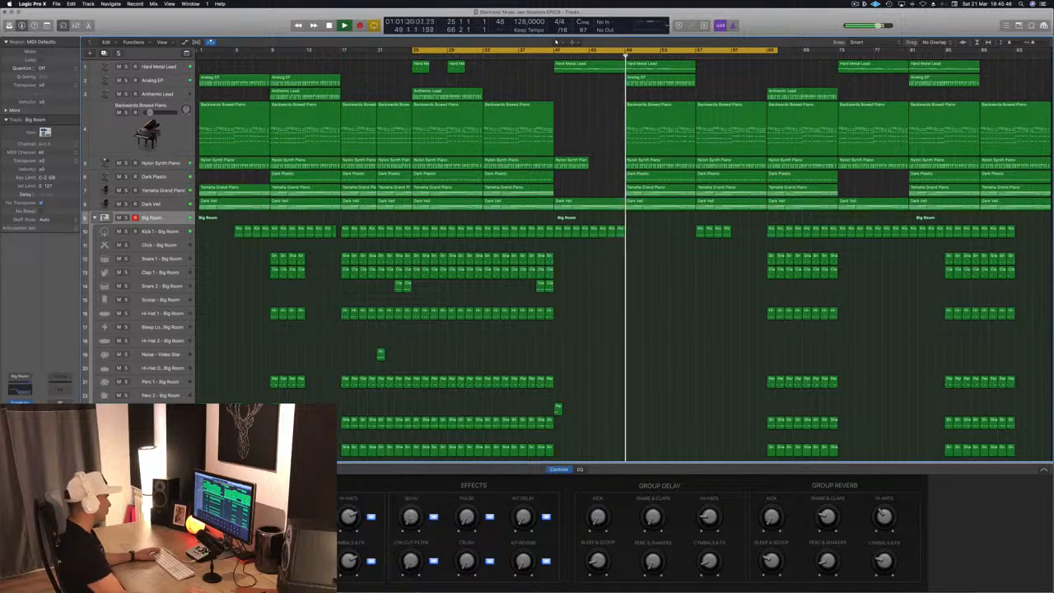
- Show the Big Room track's High Cut Filter automation lane and set its automation mode to Read
click(556, 41)
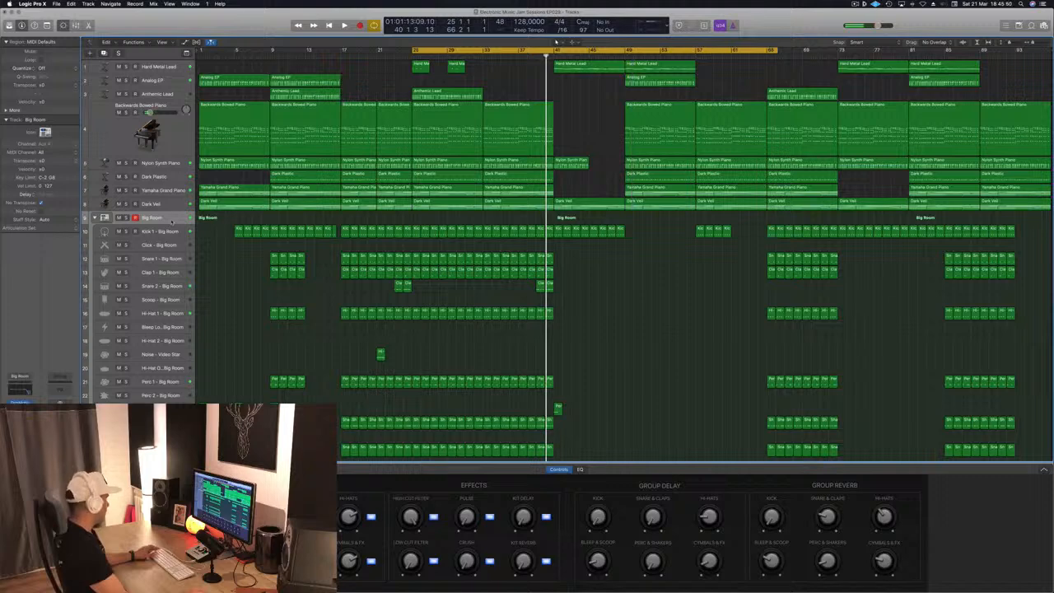
key(a)
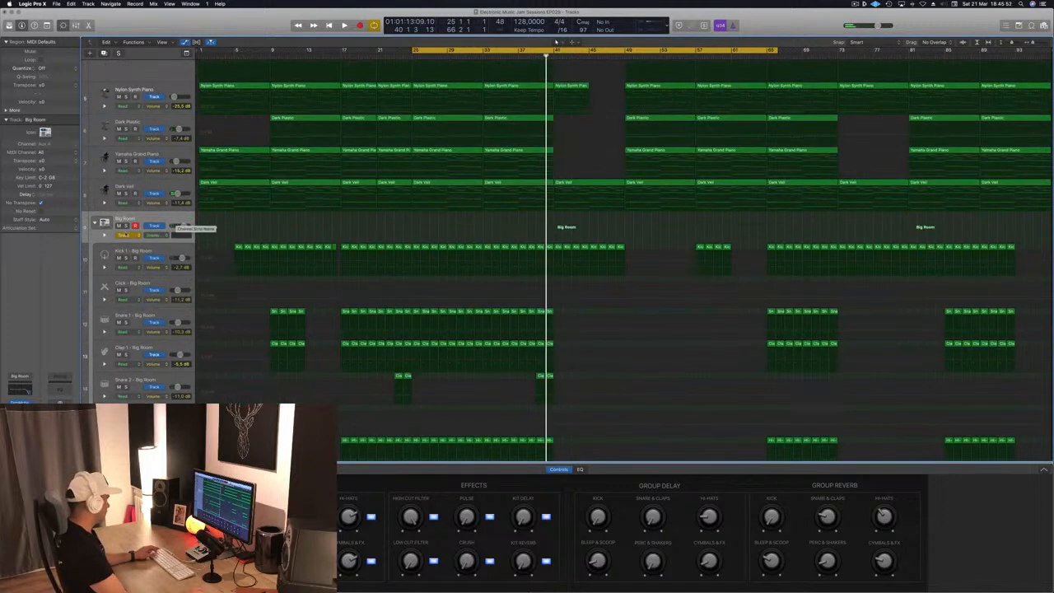
click(129, 236)
click(129, 237)
click(158, 236)
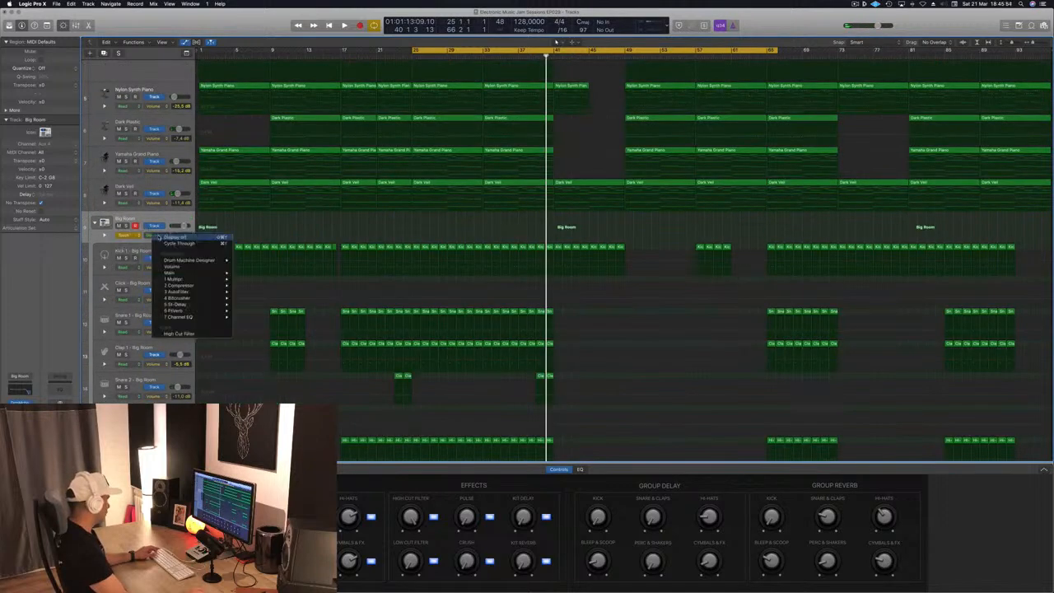
click(178, 332)
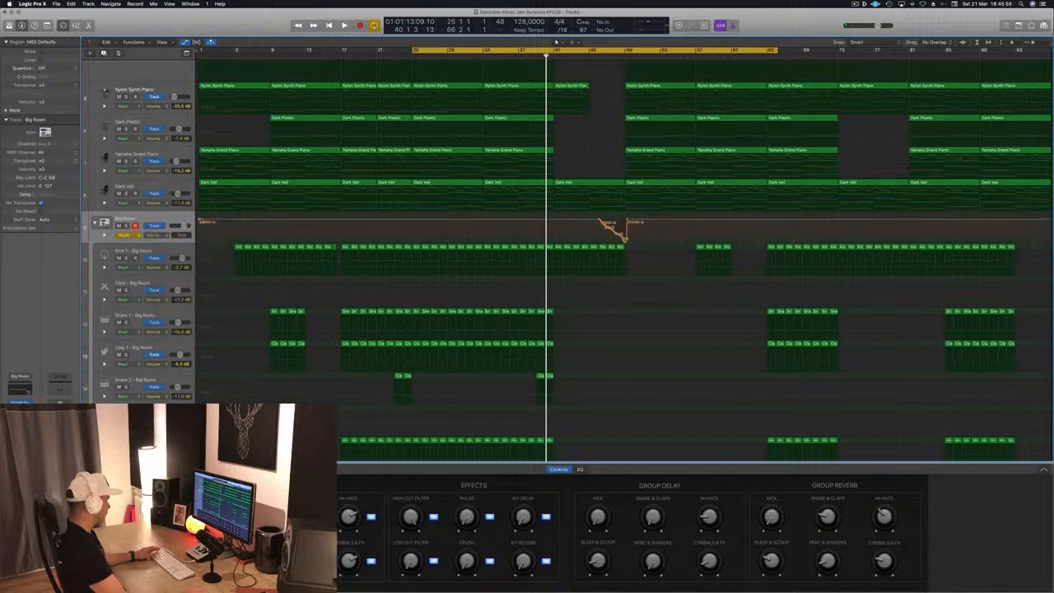
click(129, 236)
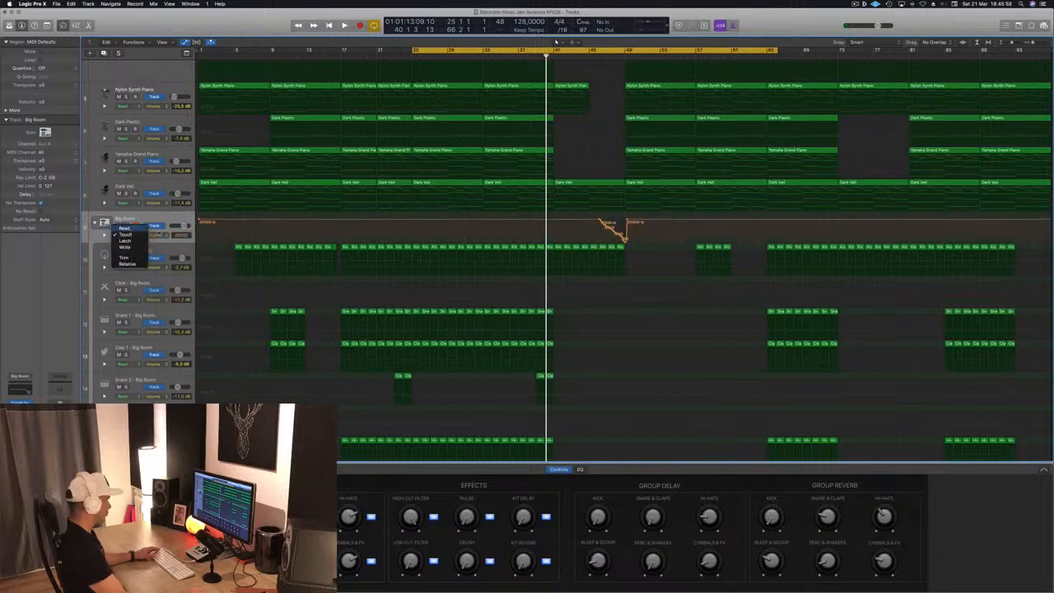
click(125, 228)
- Reshape the High Cut Filter automation into a downward sweep from bar 41 to about bar 49
drag(628, 219, 553, 220)
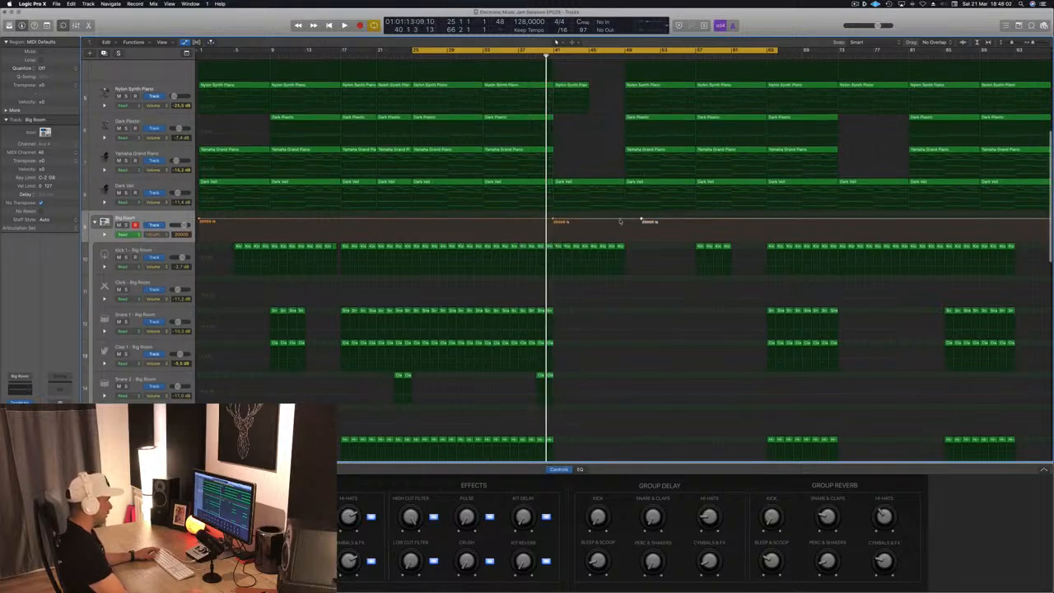
drag(623, 221, 639, 233)
key(space)
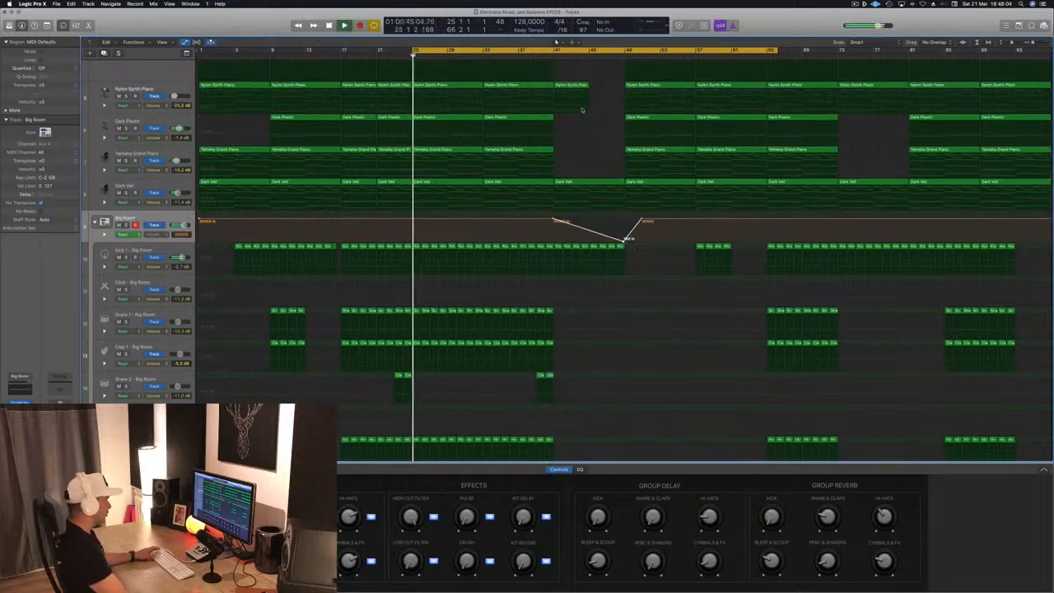
- Move the filter's reset point back to bar 49 so the cutoff jumps straight back up
click(553, 57)
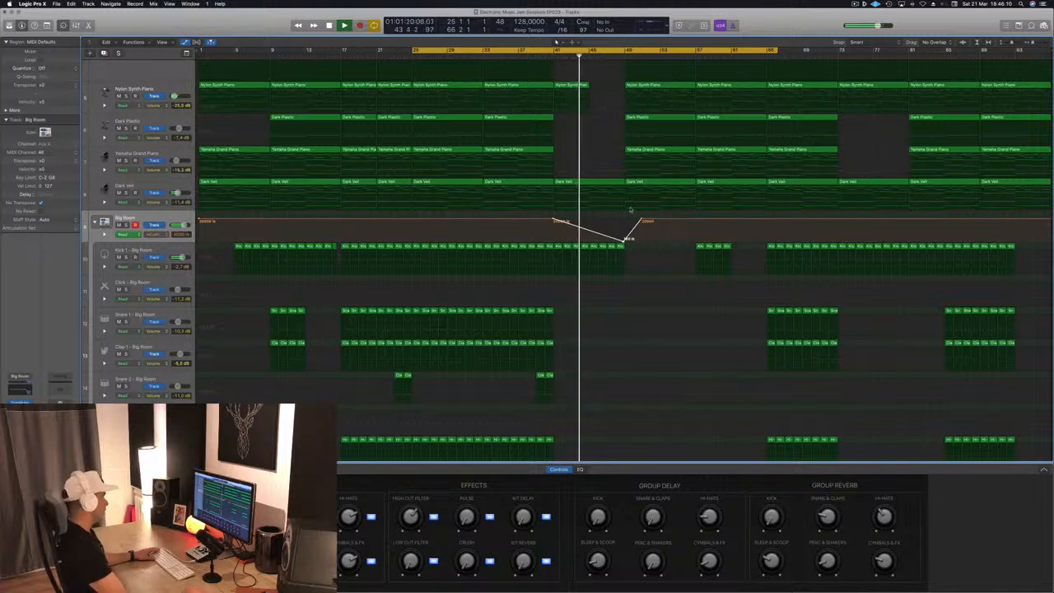
scroll(626, 189, up, 5)
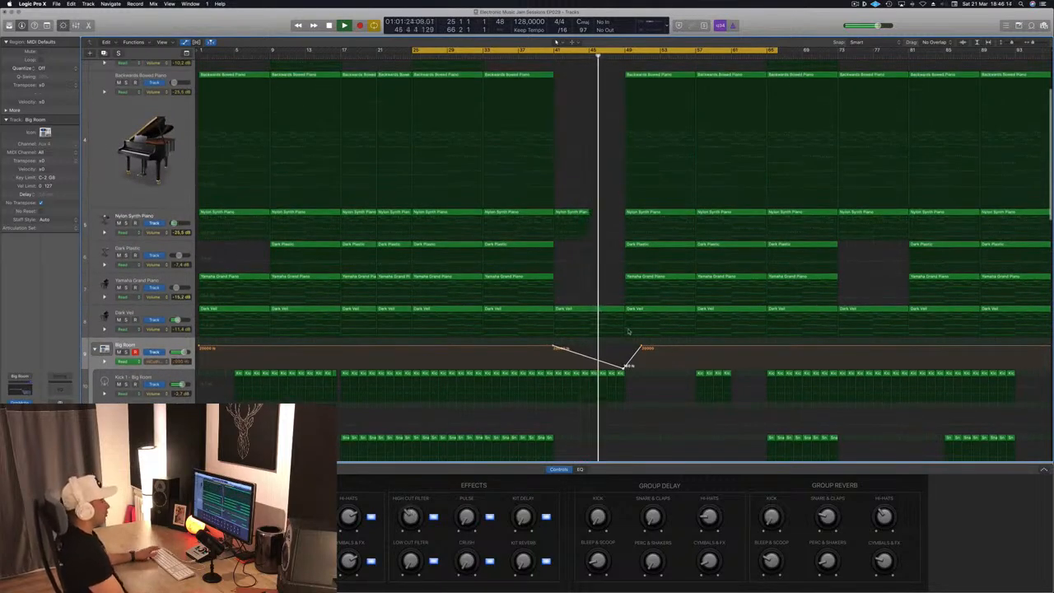
drag(641, 346, 624, 346)
key(space)
key(space)
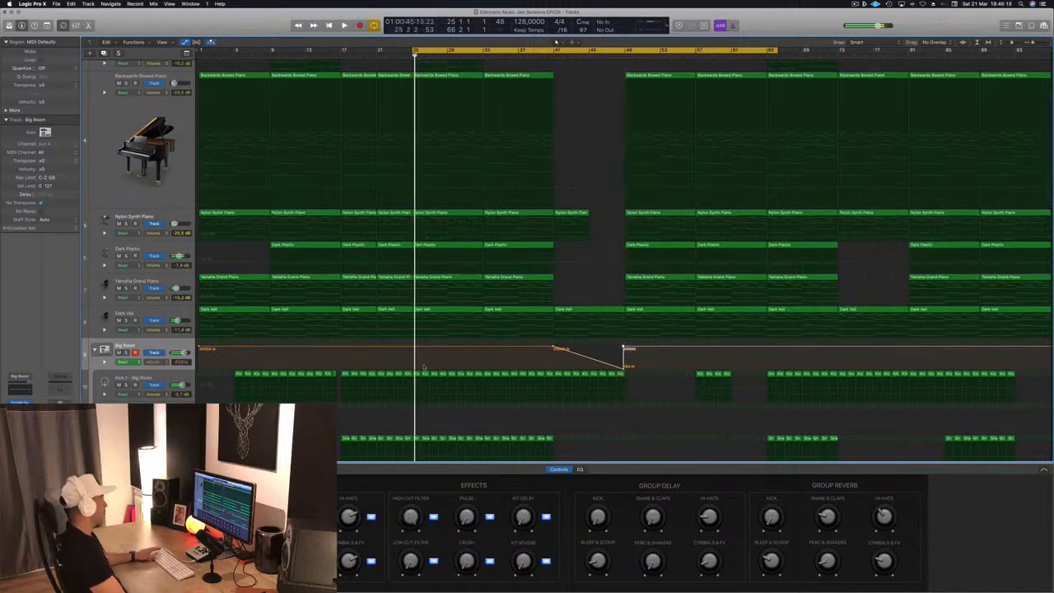
- Add a second High Cut Filter sweep from bar 25 down to about bar 29
click(413, 348)
click(483, 349)
mouse_move(448, 349)
mouse_down()
mouse_move(449, 366)
mouse_move(449, 348)
mouse_up()
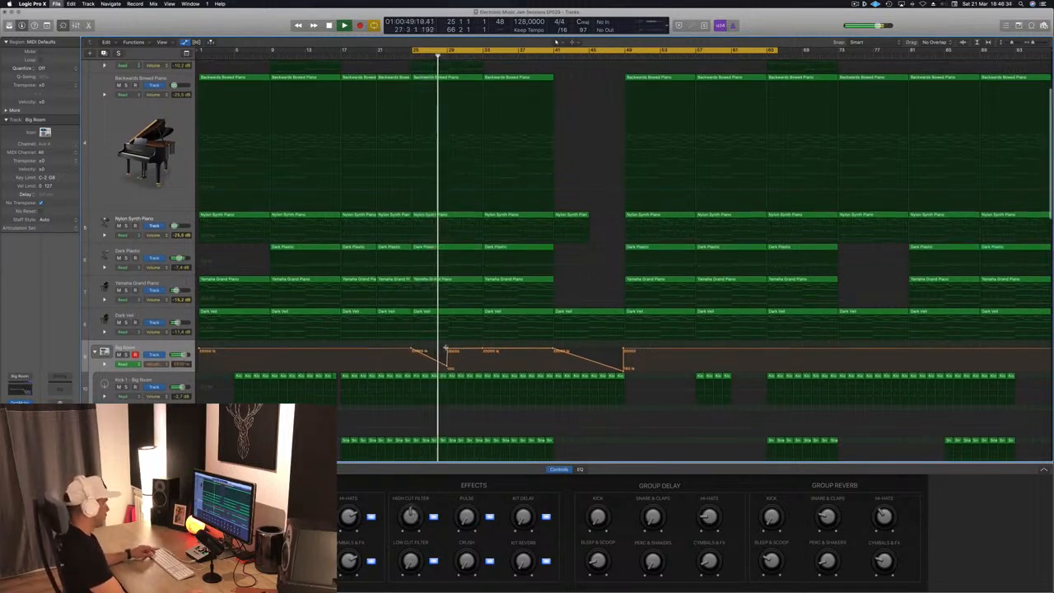
- Set the cycle region to span bars 41 to 57
scroll(445, 348, up, 5)
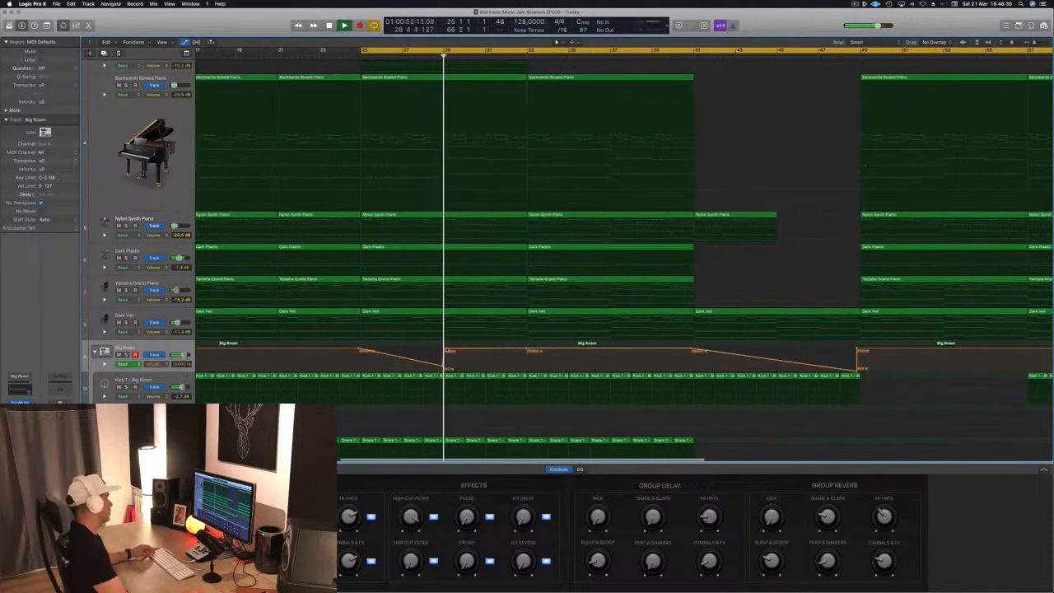
scroll(446, 353, down, 6)
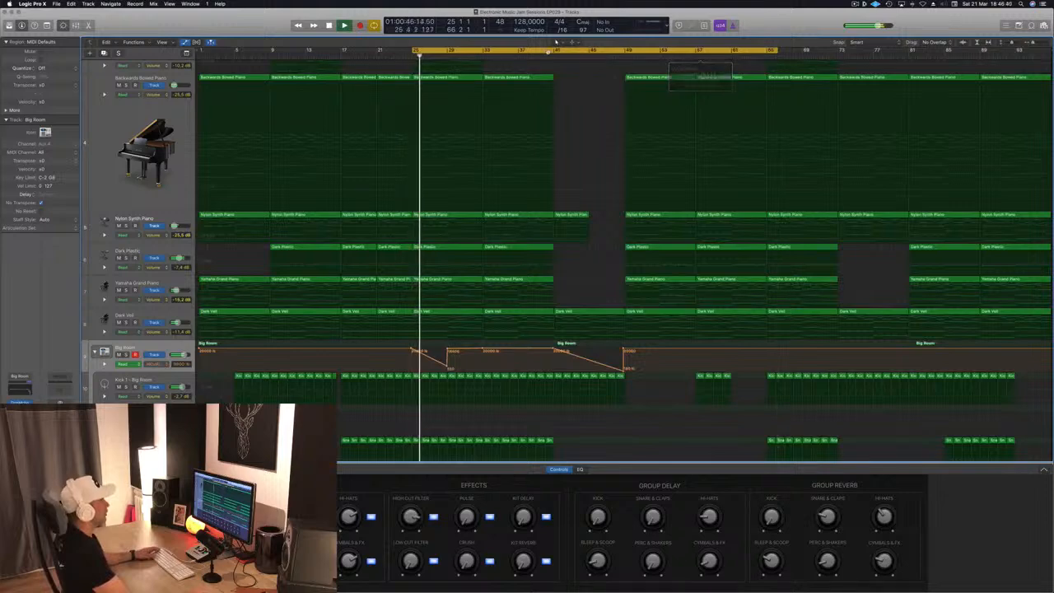
click(557, 51)
drag(556, 51, 695, 58)
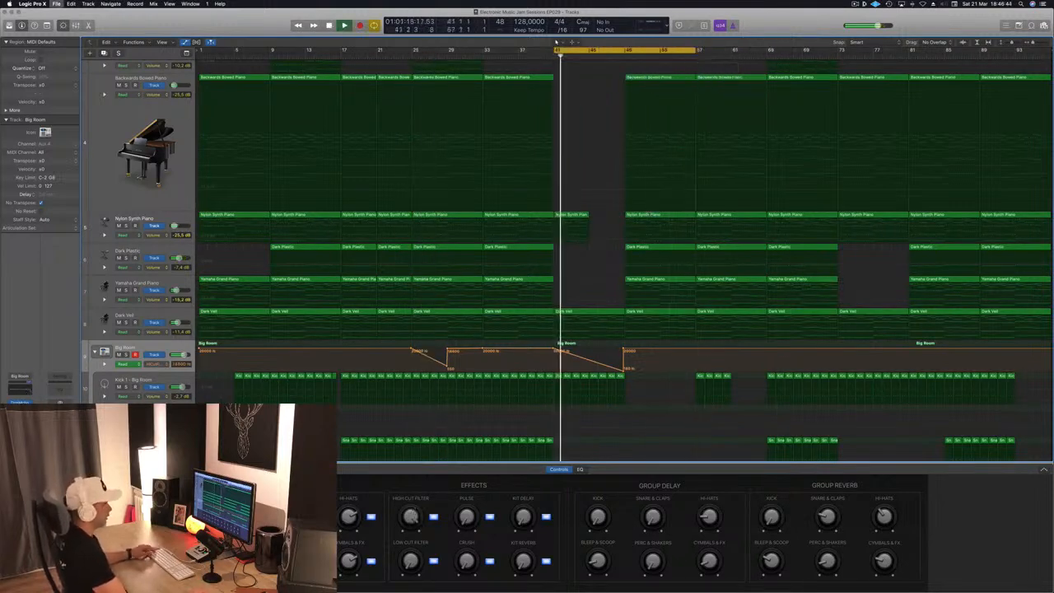
- Delete the Dark Plastic region starting at bar 49 and save the project
scroll(635, 239, down, 3)
scroll(631, 245, up, 5)
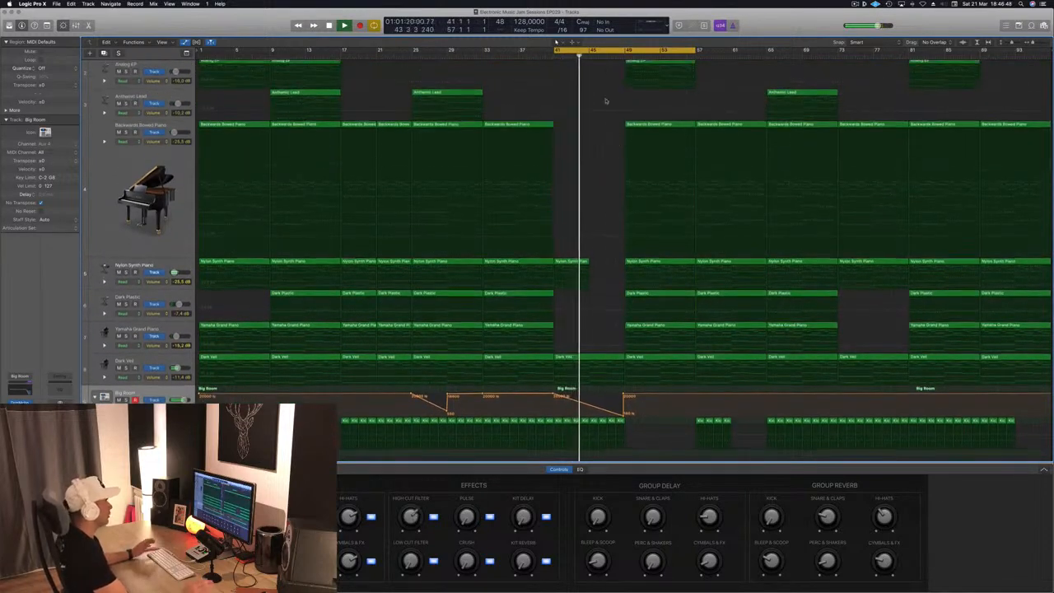
key(super+Up)
key(super+Up)
key(super+Up)
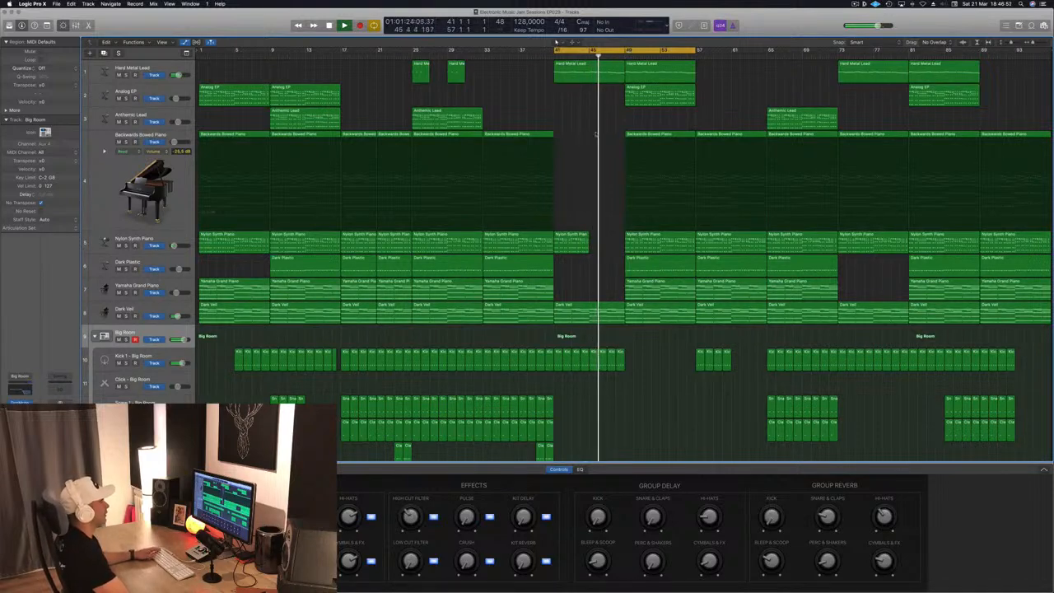
click(665, 272)
key(Delete)
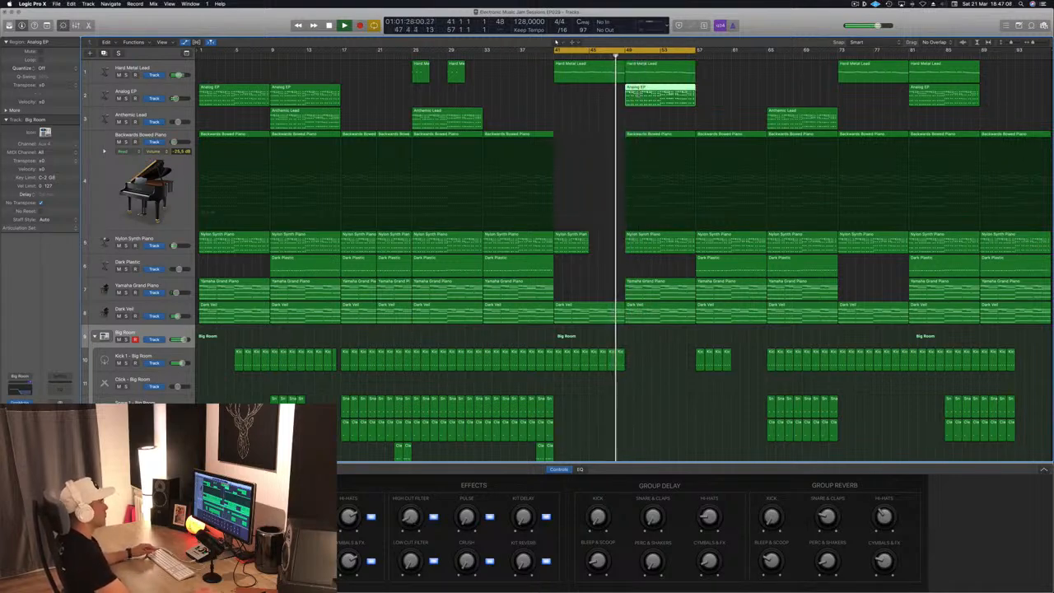
click(604, 100)
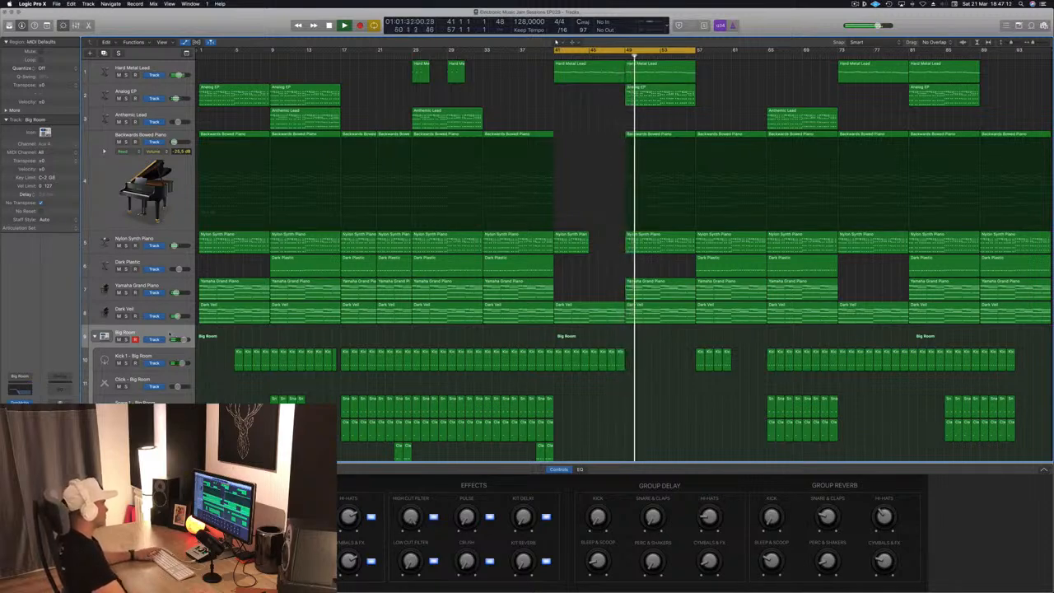
key(super+s)
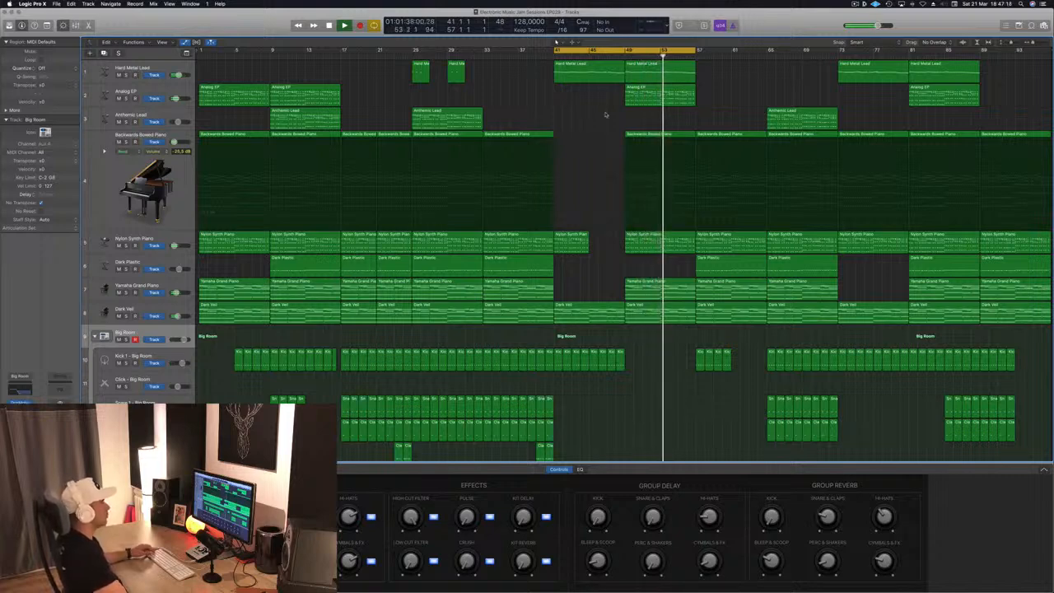
- Delete the kick region between about bars 57 and 61
key(super+Right)
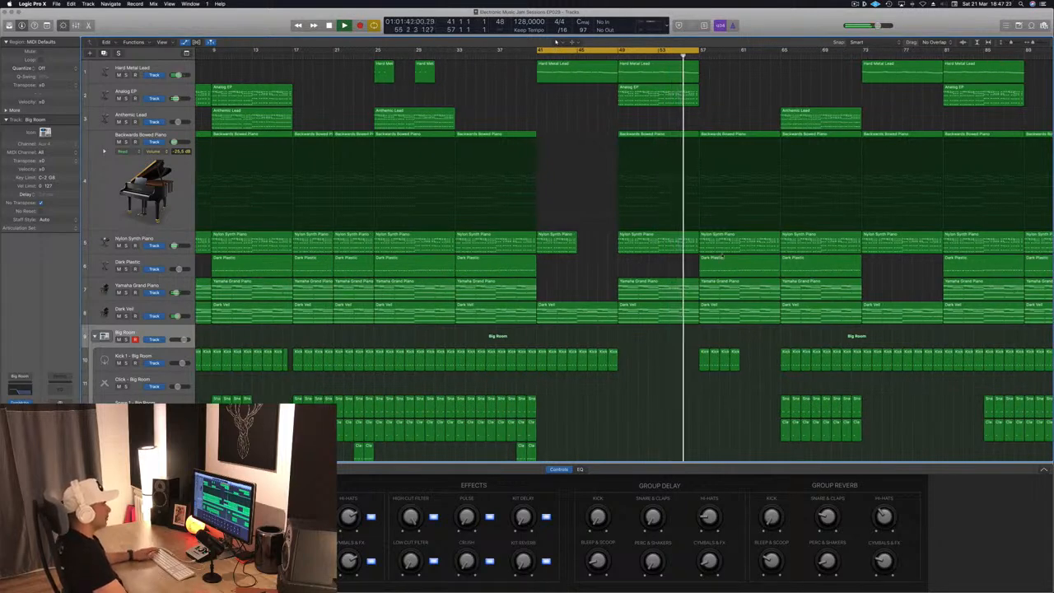
click(709, 354)
key(Delete)
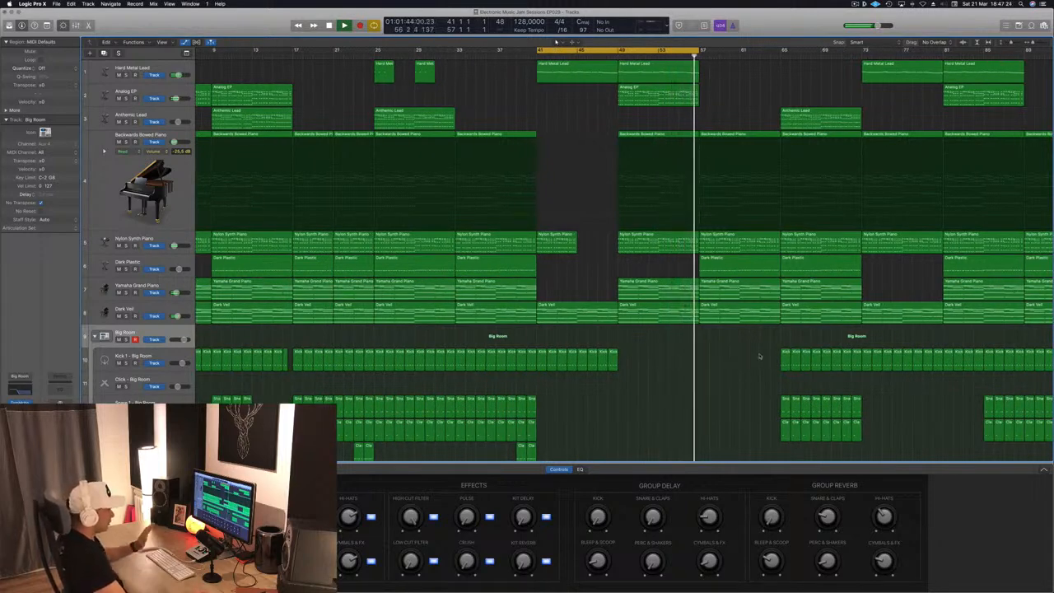
- Extend the cycle region to end at bar 65 and save the project
key(super+s)
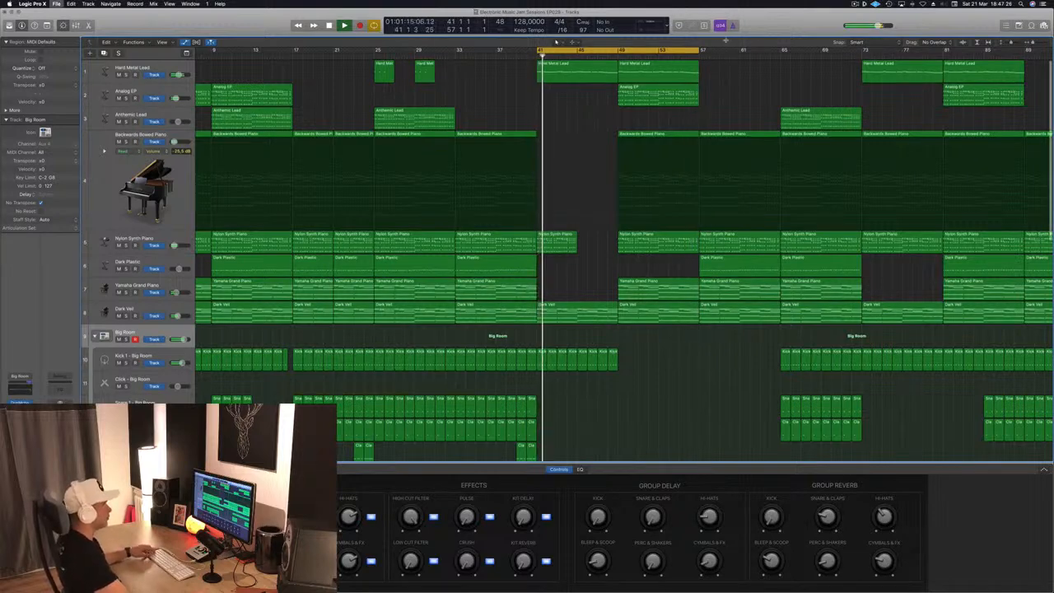
drag(701, 49, 781, 49)
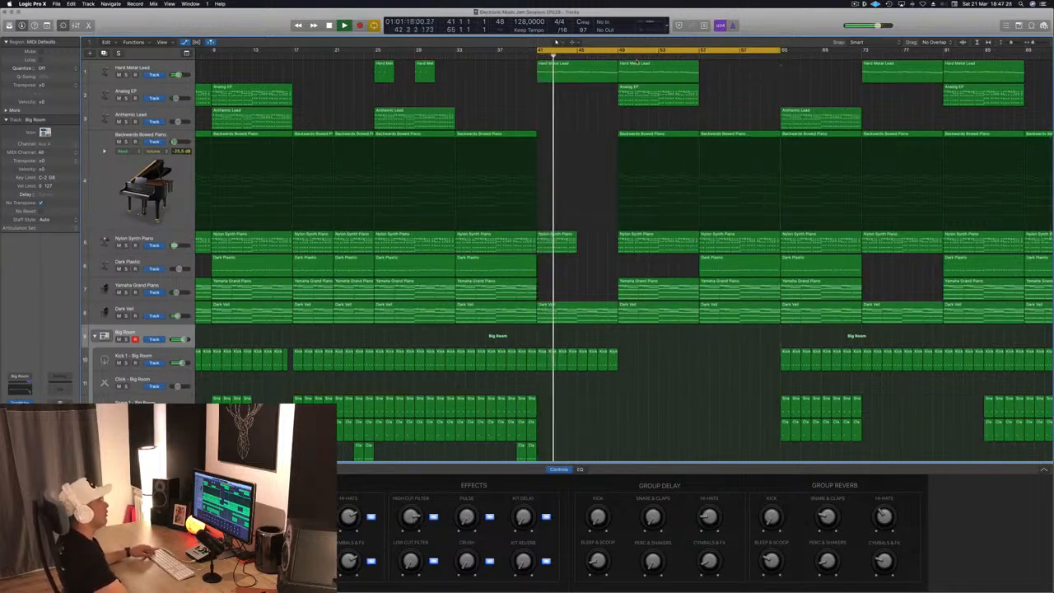
key(super+s)
- Copy the Anthemic Lead region from bar 65 to bar 57
click(697, 55)
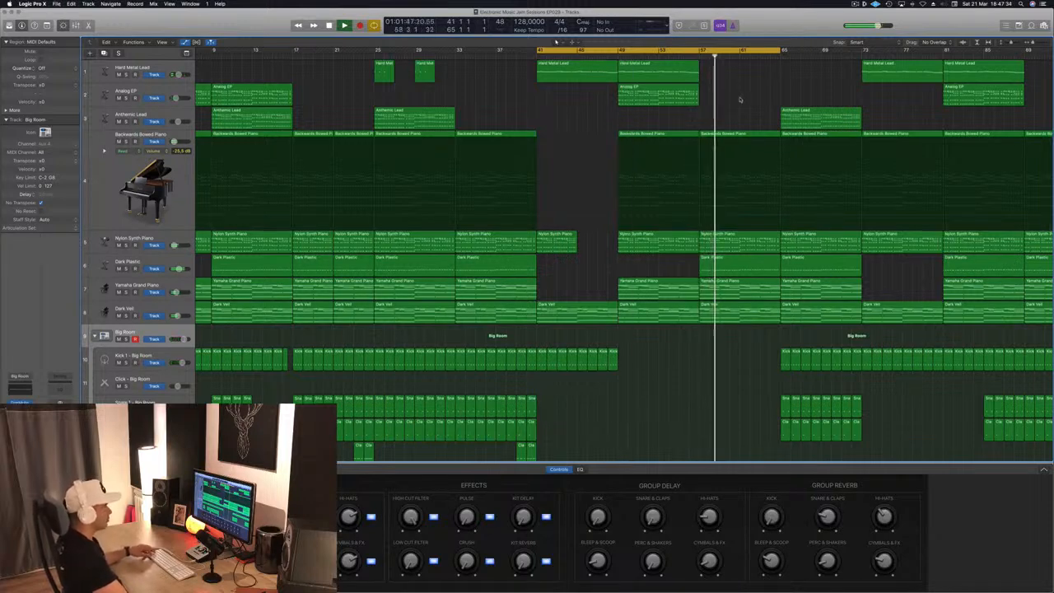
click(796, 111)
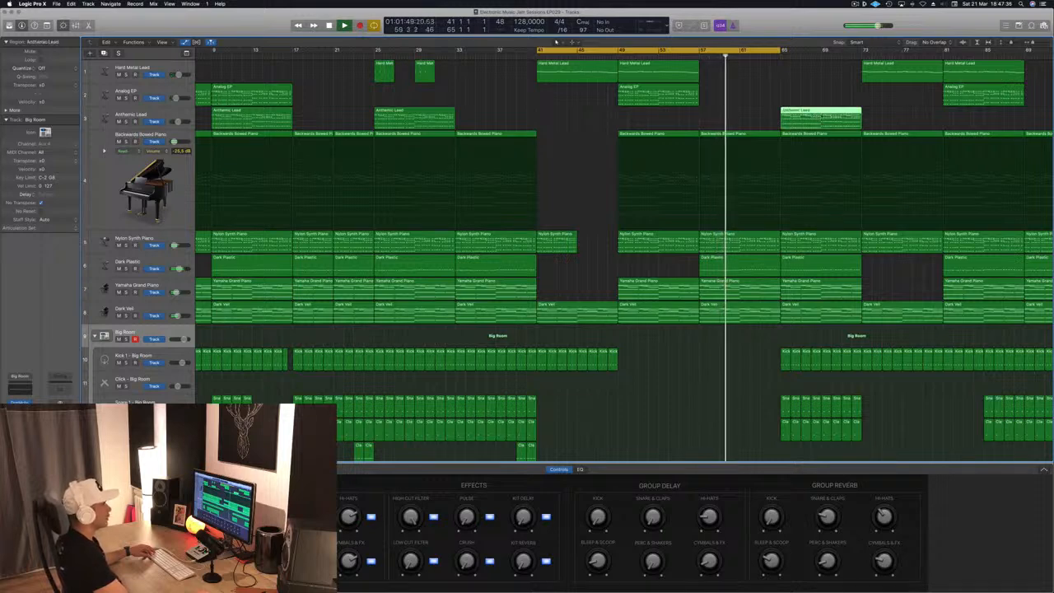
key(comma)
key(comma)
key(comma)
key(comma)
drag(828, 124, 747, 123)
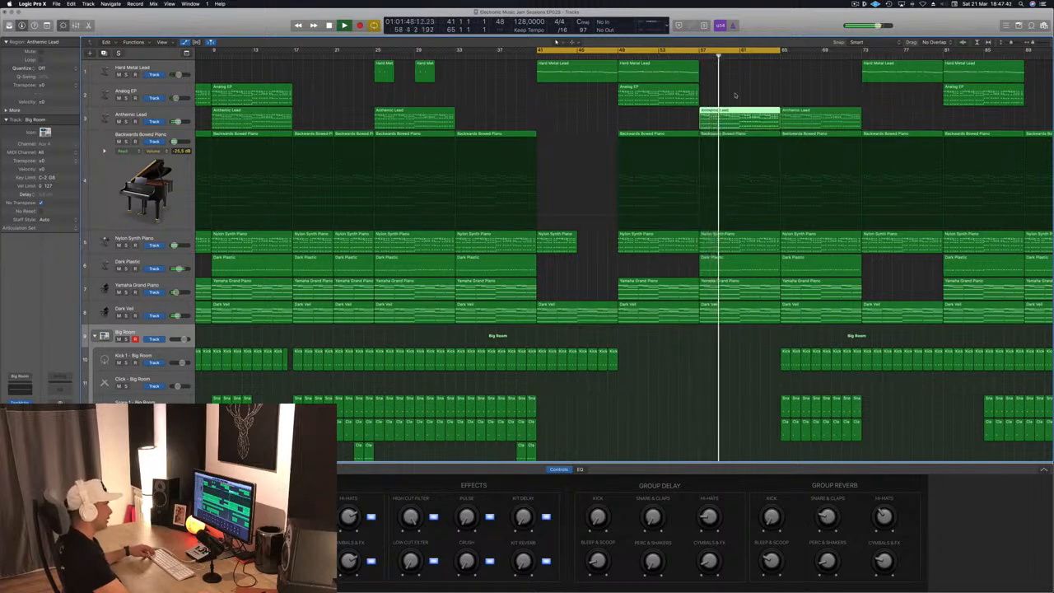
- Copy the two Snare 2 fill regions before bar 41 to bar 57
scroll(608, 424, down, 5)
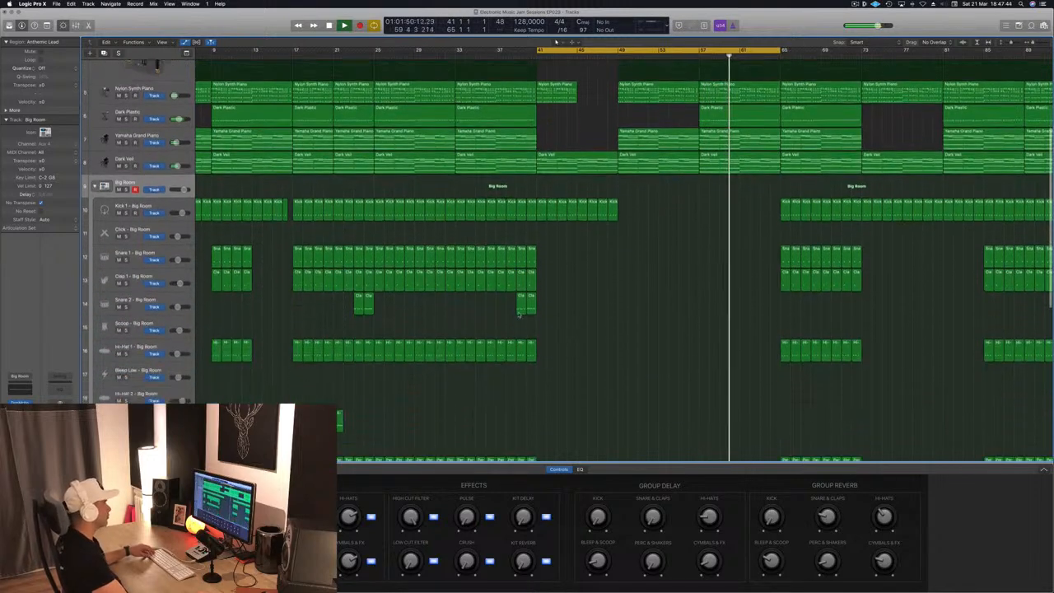
drag(521, 297, 704, 303)
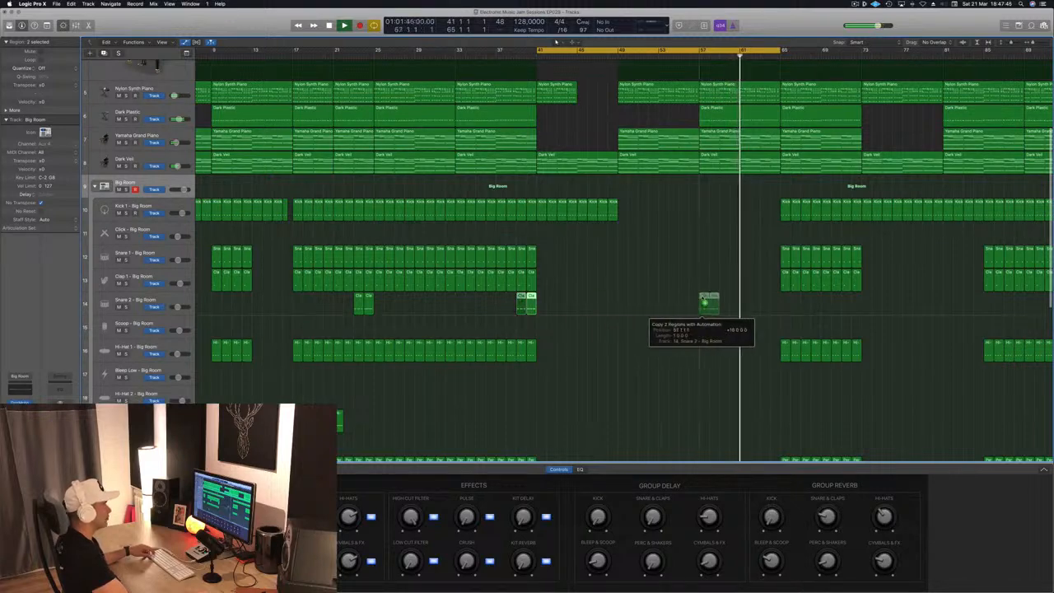
key(shift+Return)
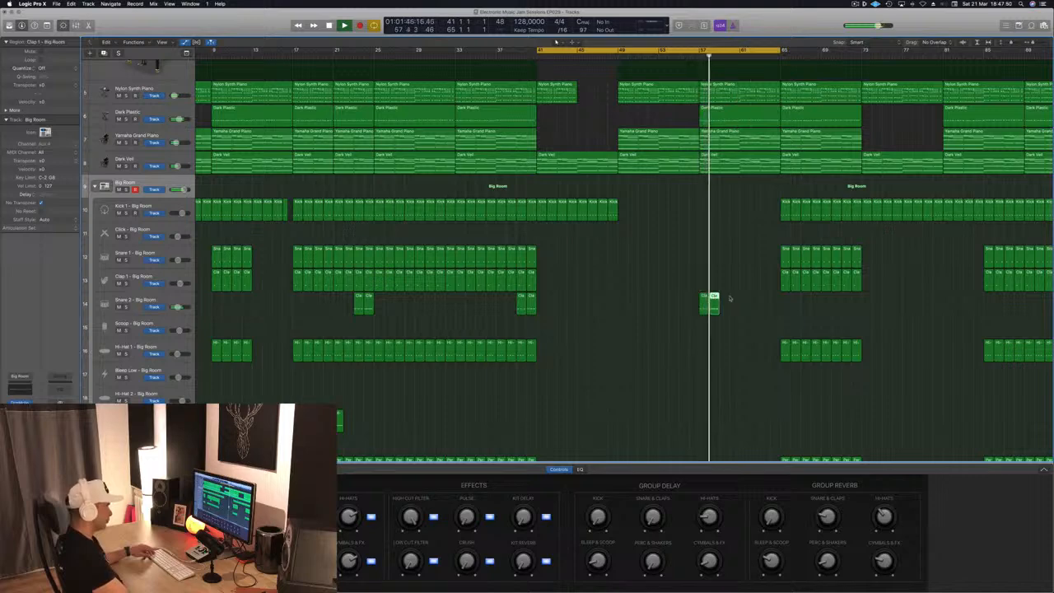
- Move the copied Snare 2 fill regions so they sit between bars 61 and 65
key(e)
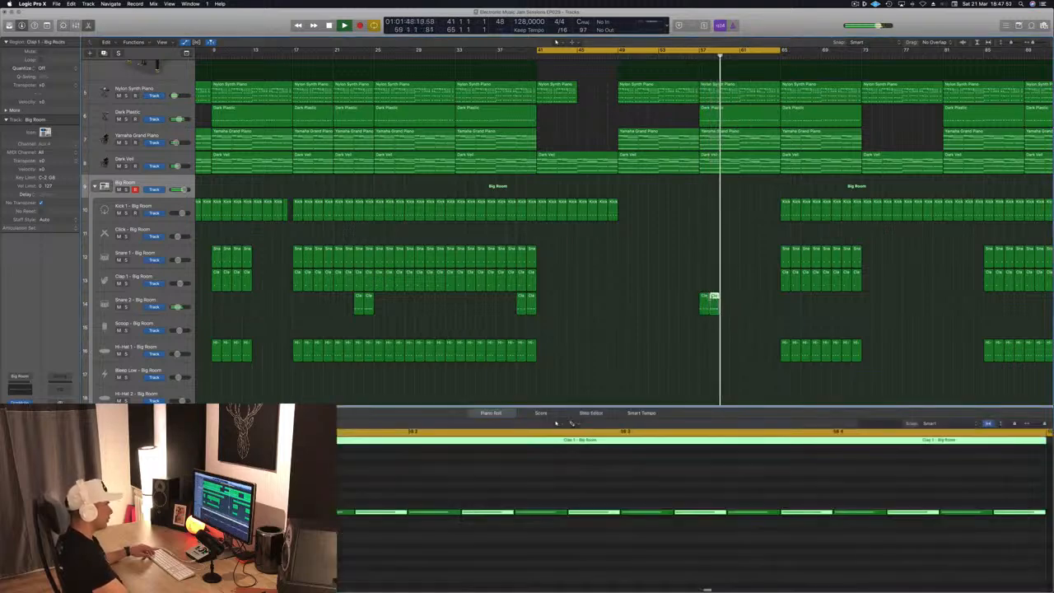
mouse_move(740, 303)
mouse_down()
mouse_move(773, 305)
mouse_move(749, 300)
mouse_up()
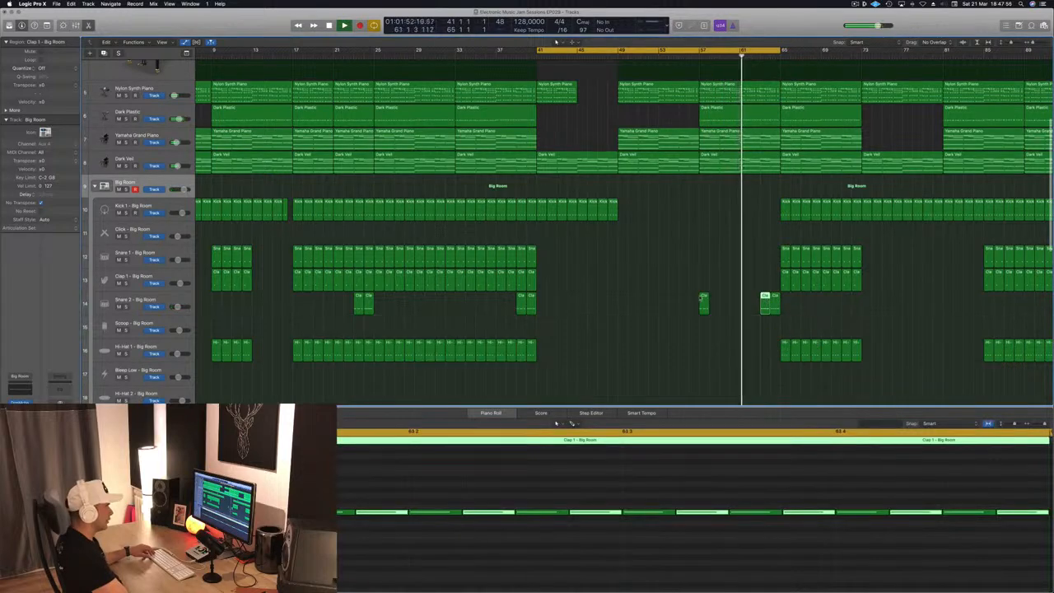
double_click(704, 297)
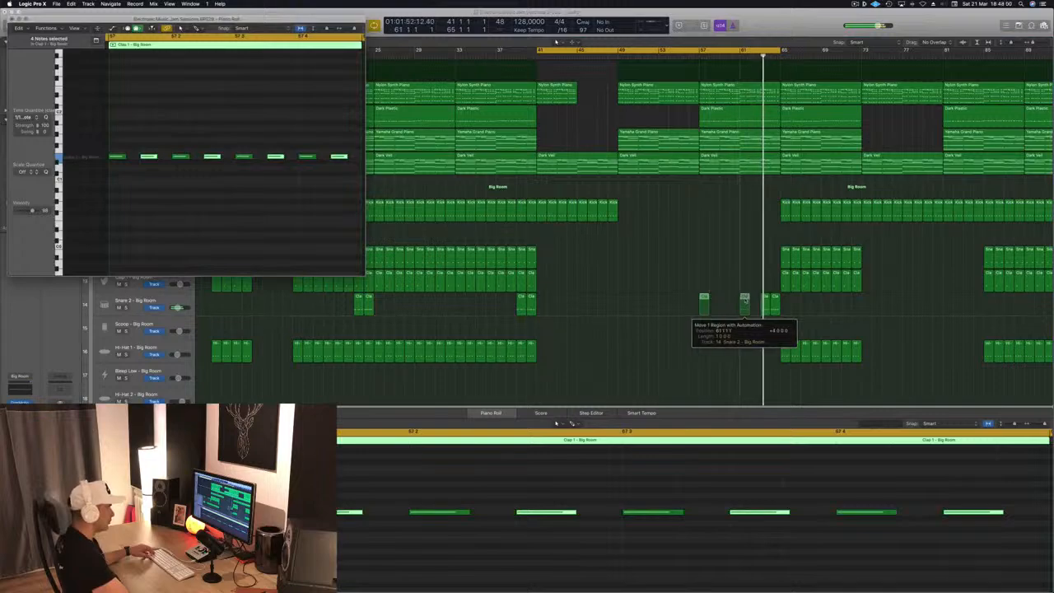
drag(744, 298, 756, 305)
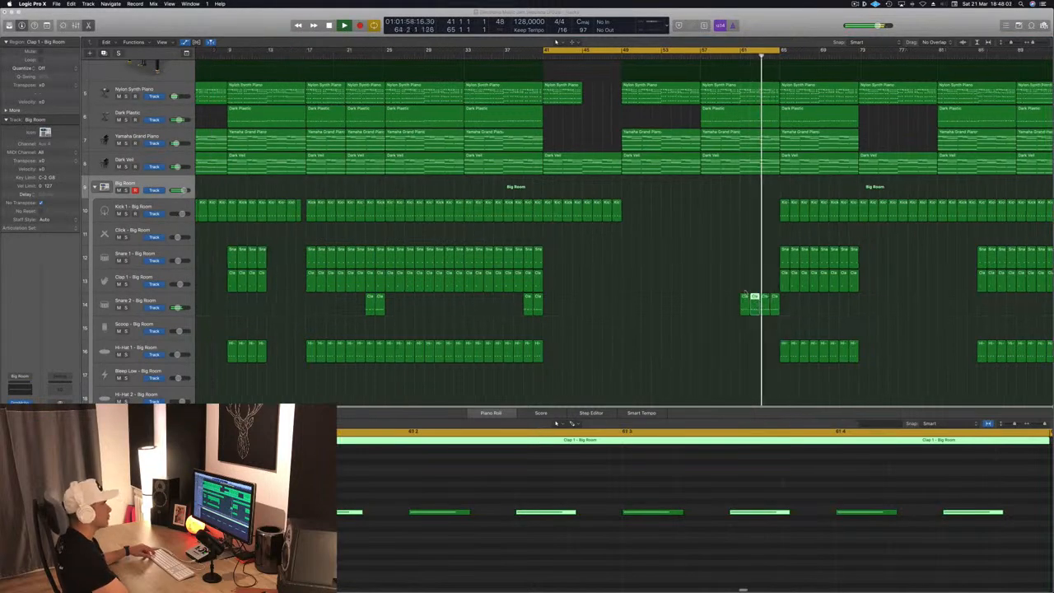
key(z)
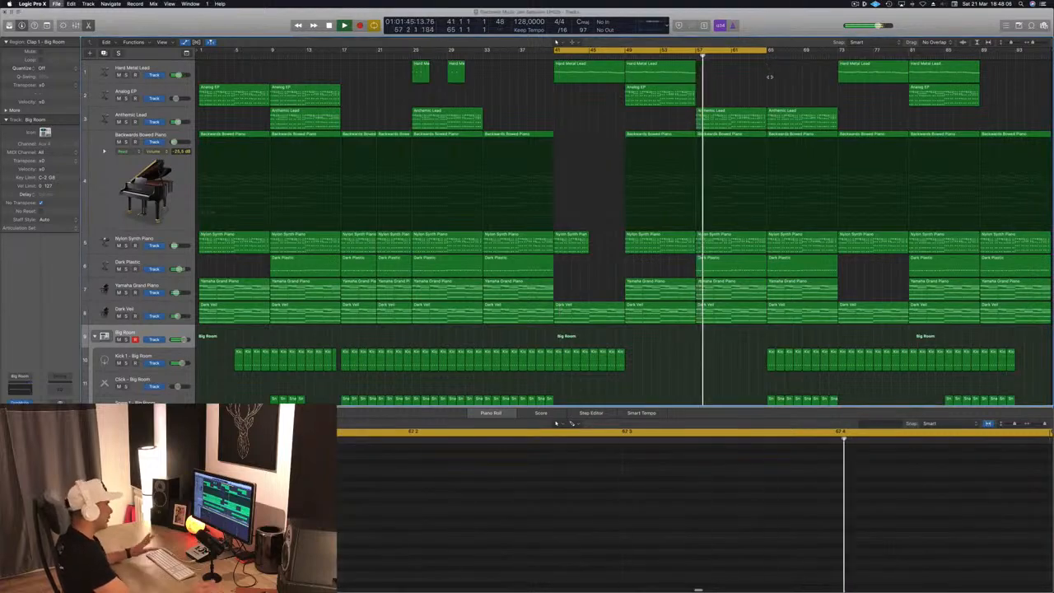
- Save the project
scroll(737, 178, down, 4)
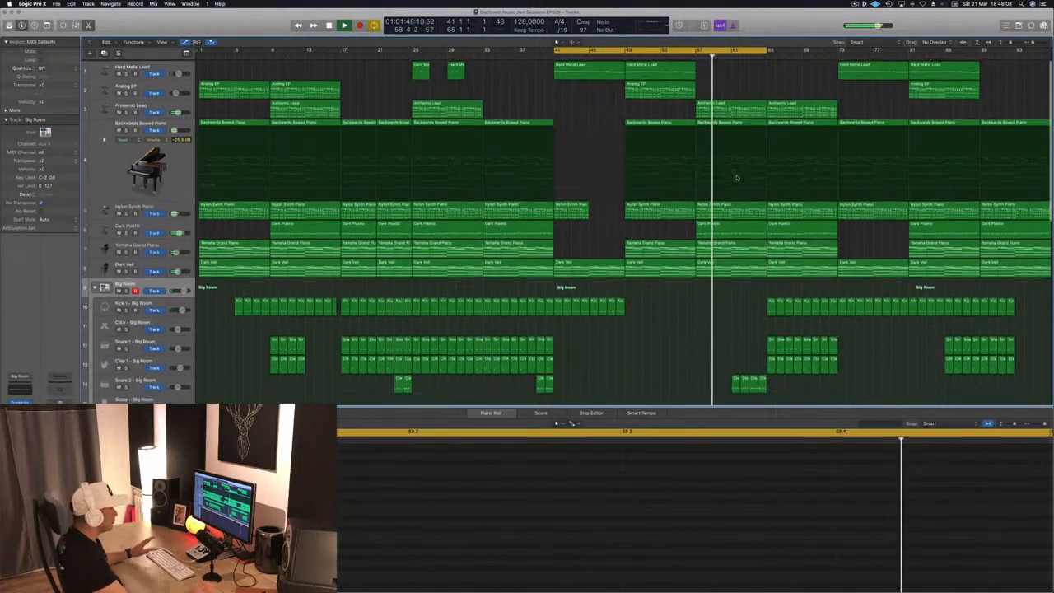
key(x)
key(x)
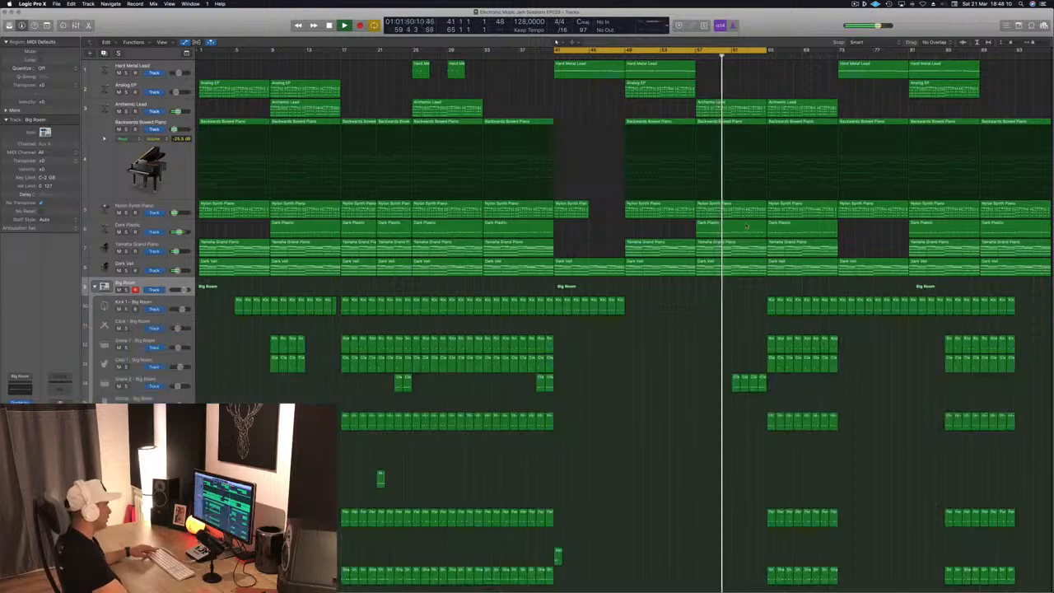
scroll(691, 373, down, 5)
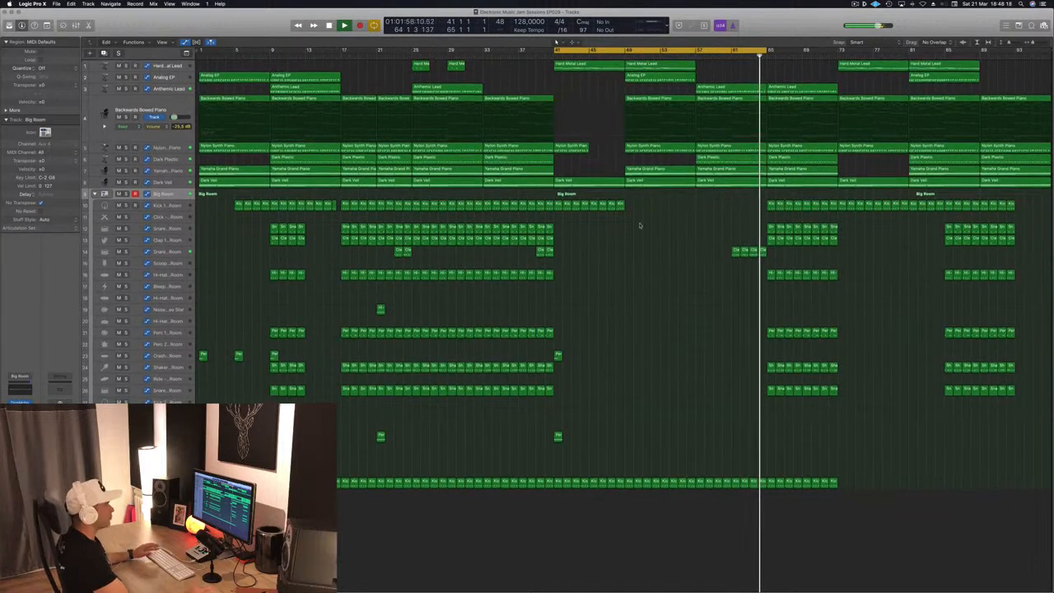
scroll(648, 304, up, 5)
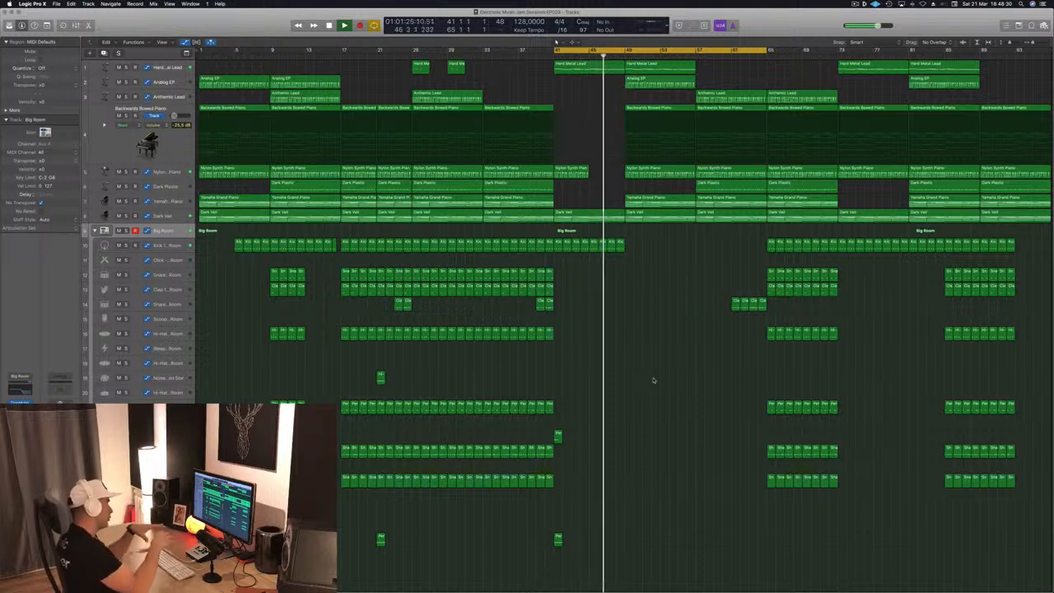
key(super+s)
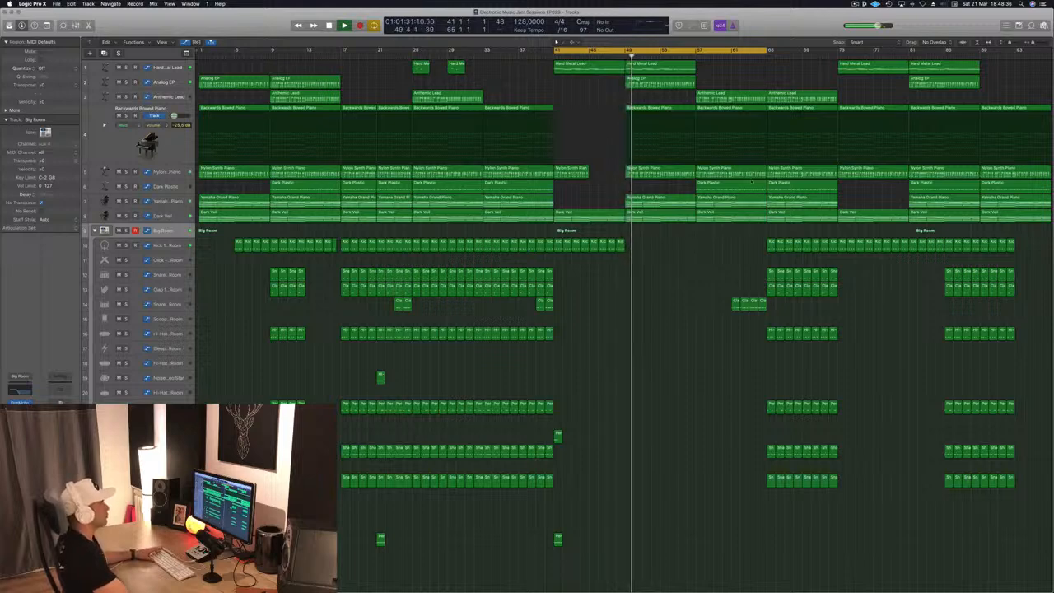
- Move the cycle region to start at bar 57 and delete the Dark Plastic region at bar 57
drag(739, 50, 881, 50)
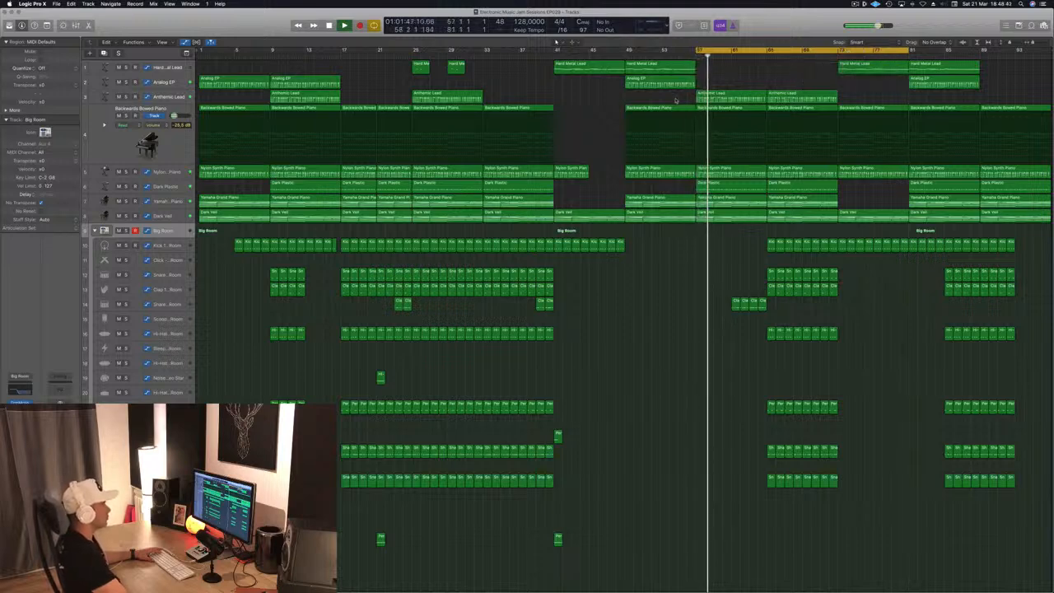
click(730, 190)
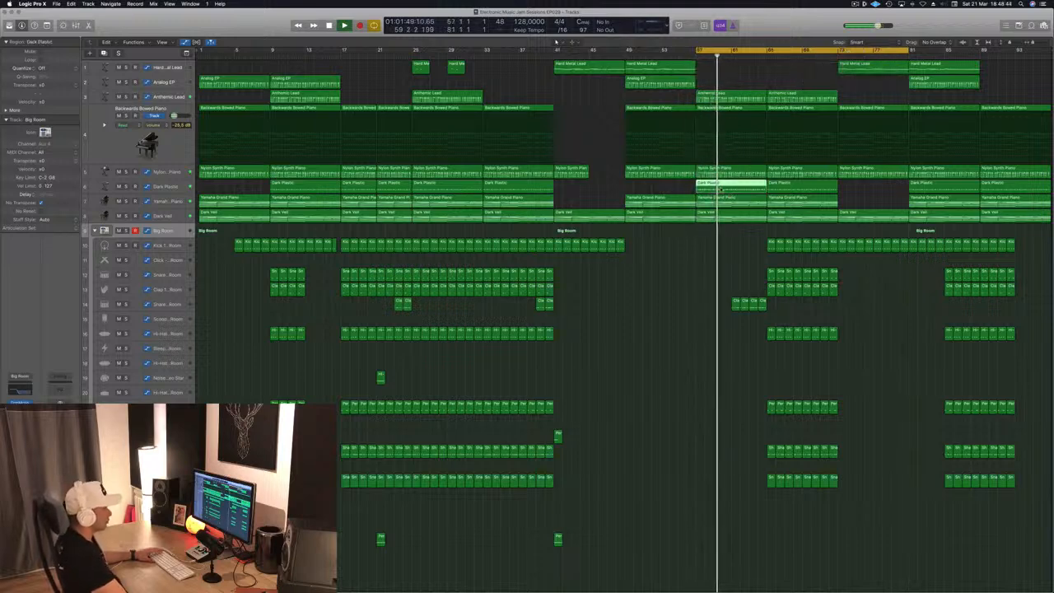
key(Delete)
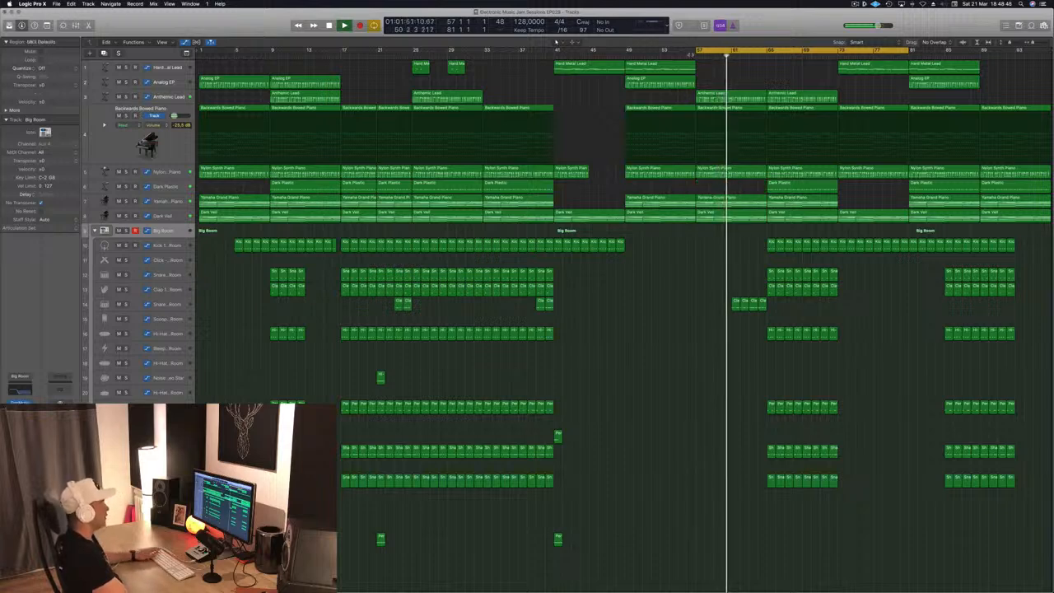
- Create a new instrument track below Dark Veil and copy a Dark Plastic region onto it at bar 57
click(176, 216)
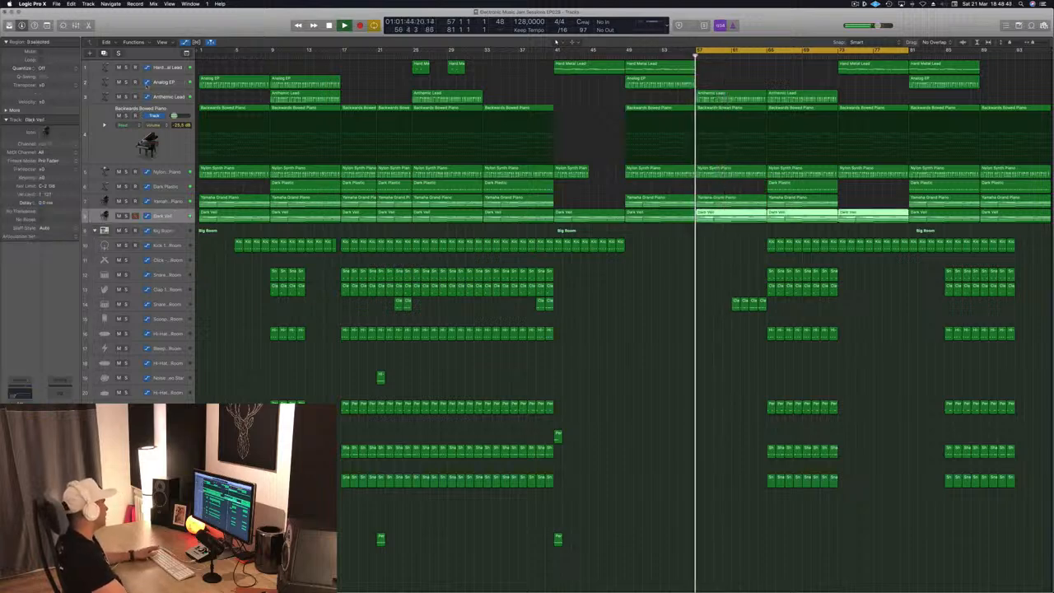
key(alt+super+s)
click(723, 218)
drag(722, 219, 721, 232)
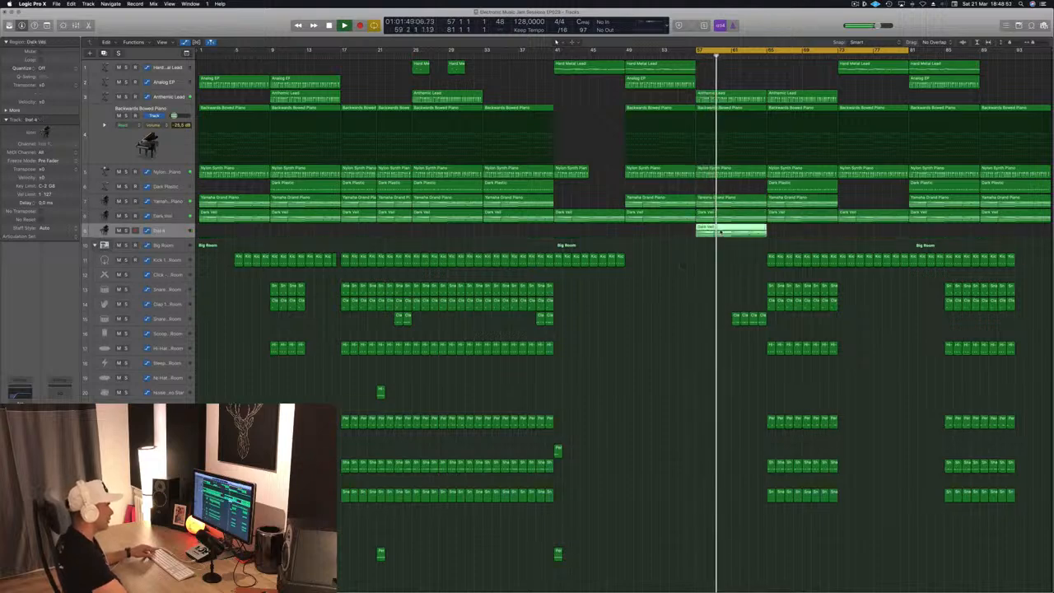
key(Delete)
click(807, 185)
drag(786, 188, 738, 234)
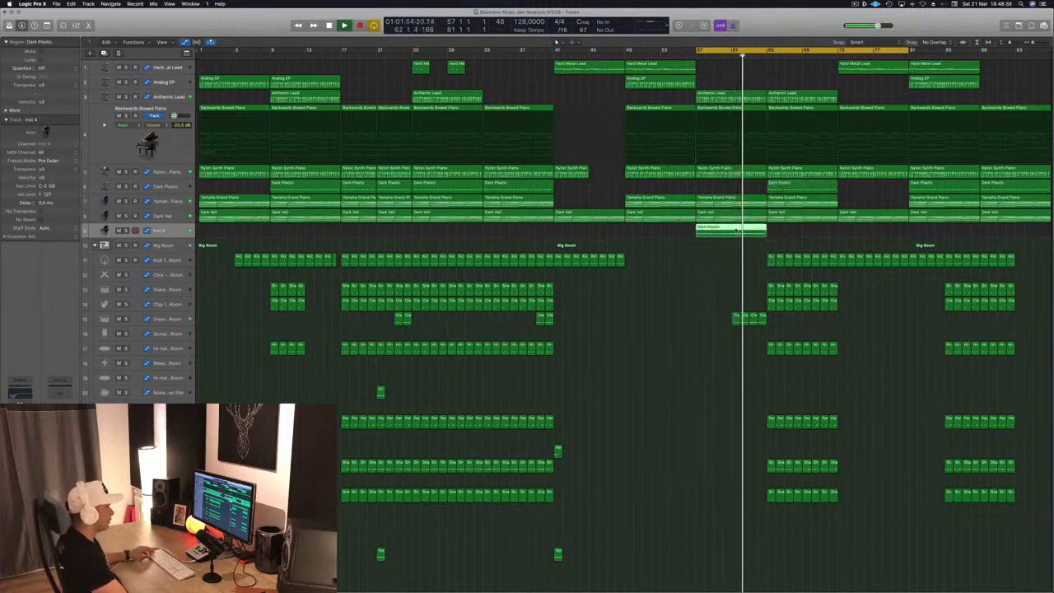
- Reduce the new region's notes to two sustained notes spanning bars 57 to 61 and 61 to 65
double_click(737, 233)
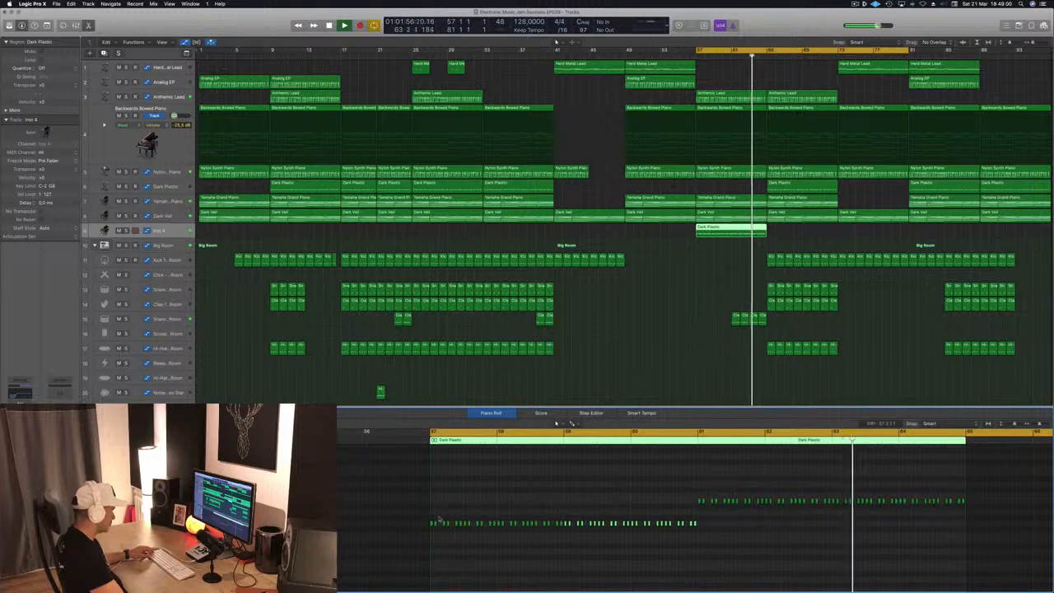
drag(432, 518, 691, 536)
key(Delete)
drag(704, 492, 1000, 519)
key(Delete)
drag(356, 483, 883, 570)
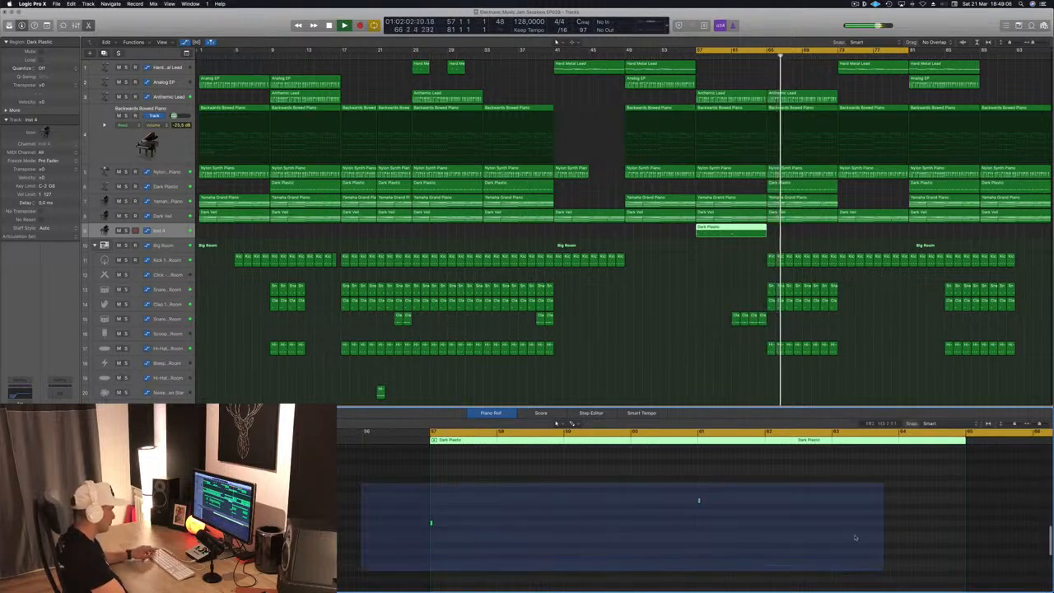
drag(700, 500, 966, 503)
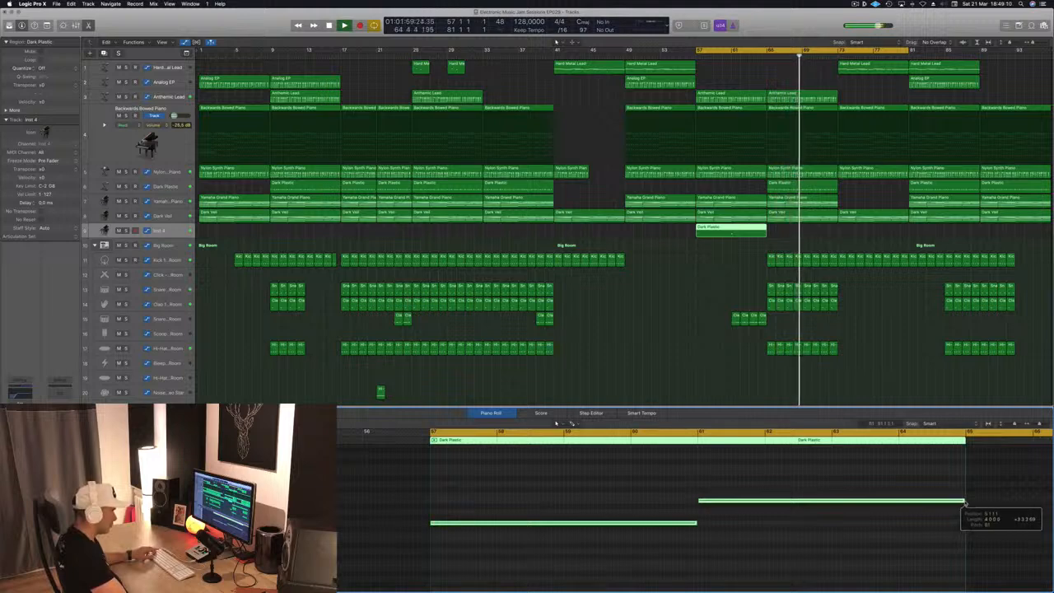
key(Return)
key(Return)
key(Tab)
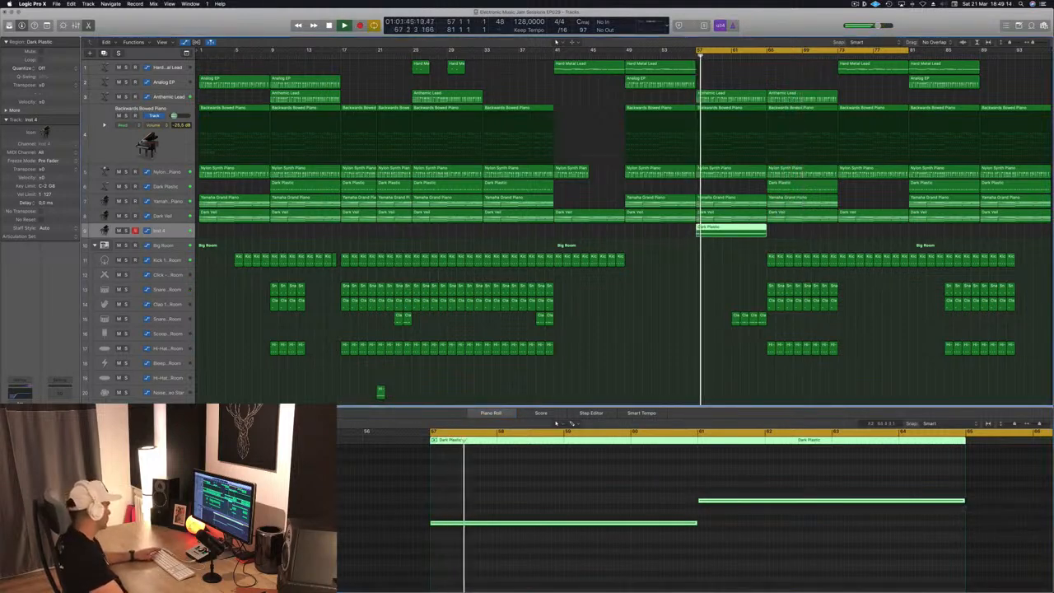
- Load the Deeper Emotion (1) pad preset in the new track's Alchemy instrument
key(v)
drag(211, 29, 477, 122)
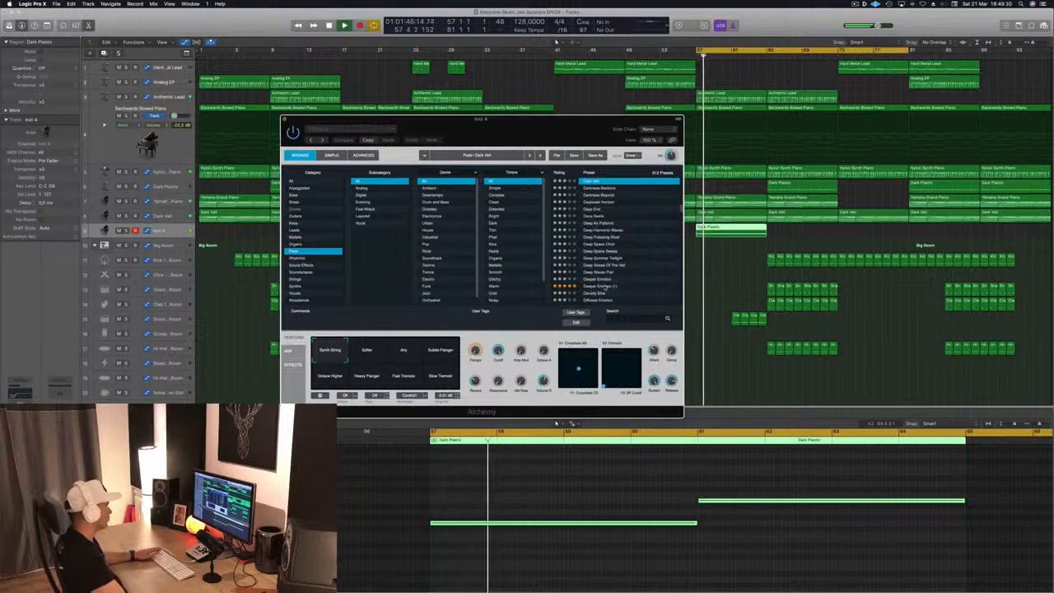
click(606, 287)
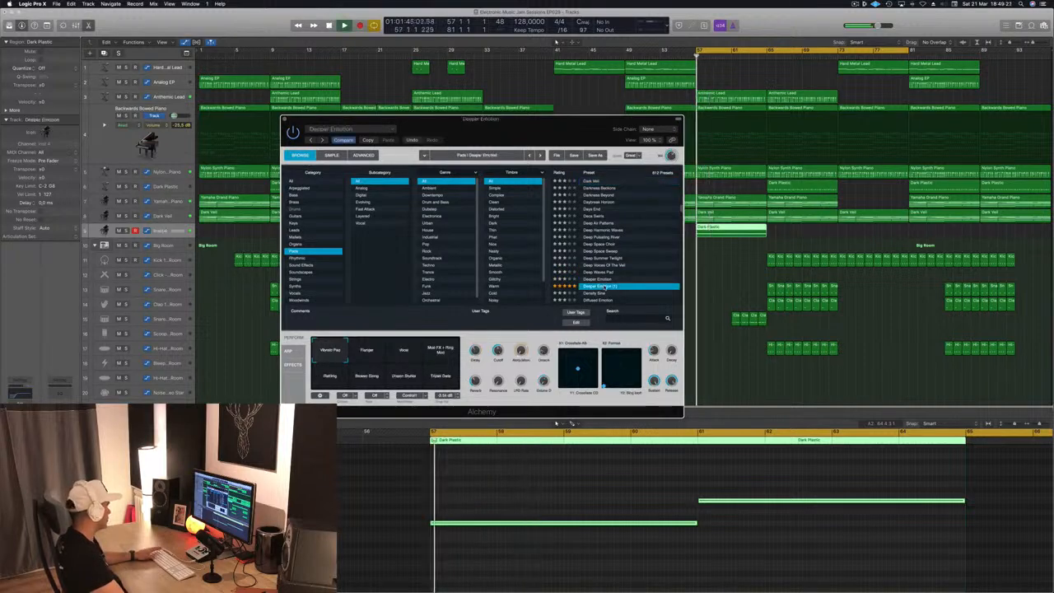
- Lower the Channel EQ low-cut frequency to 20 Hz on the new track
click(18, 396)
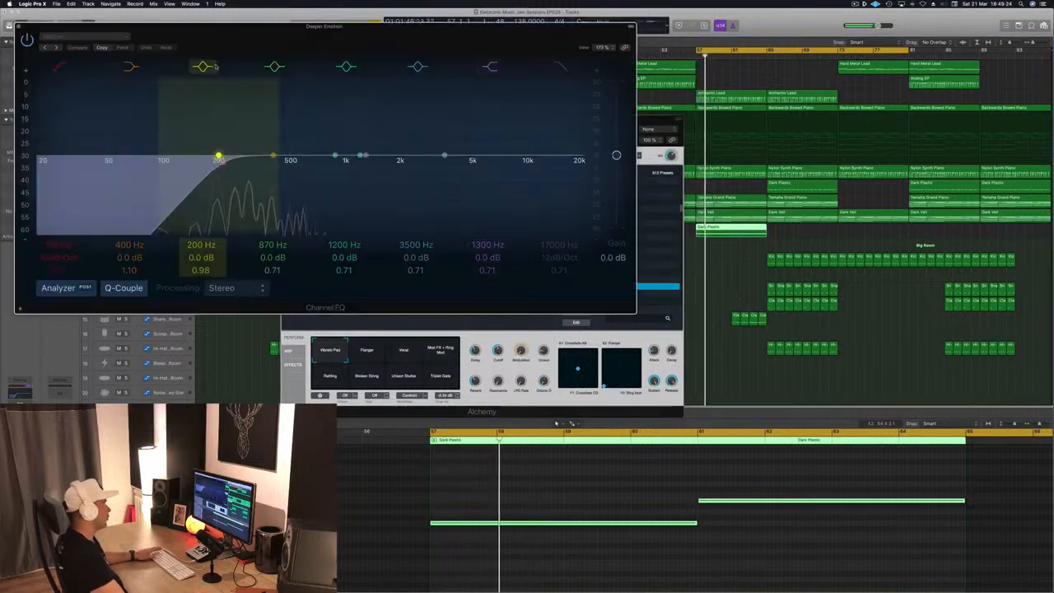
drag(221, 159, 37, 156)
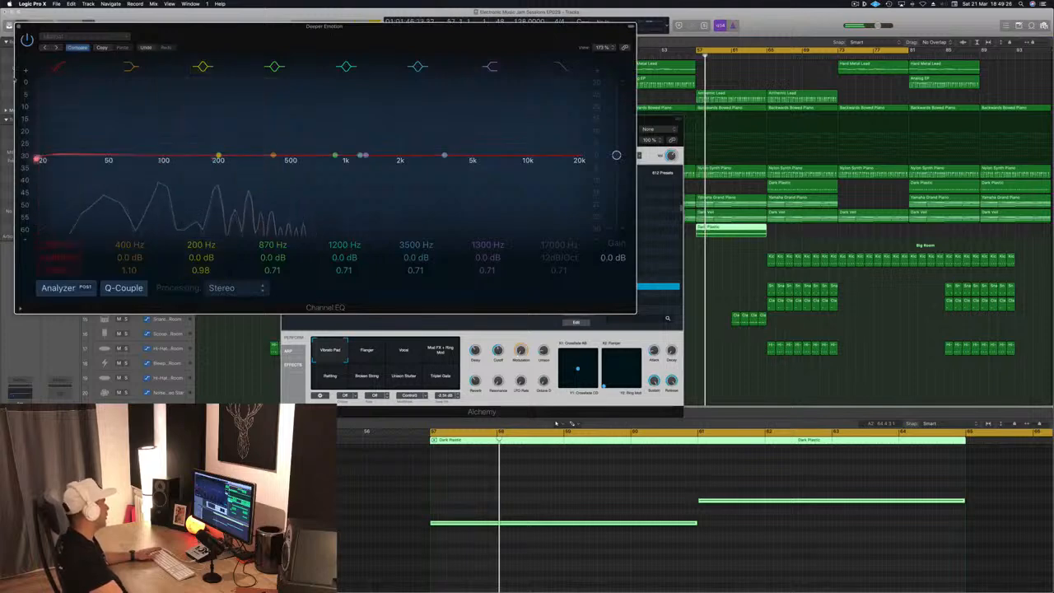
key(super+w)
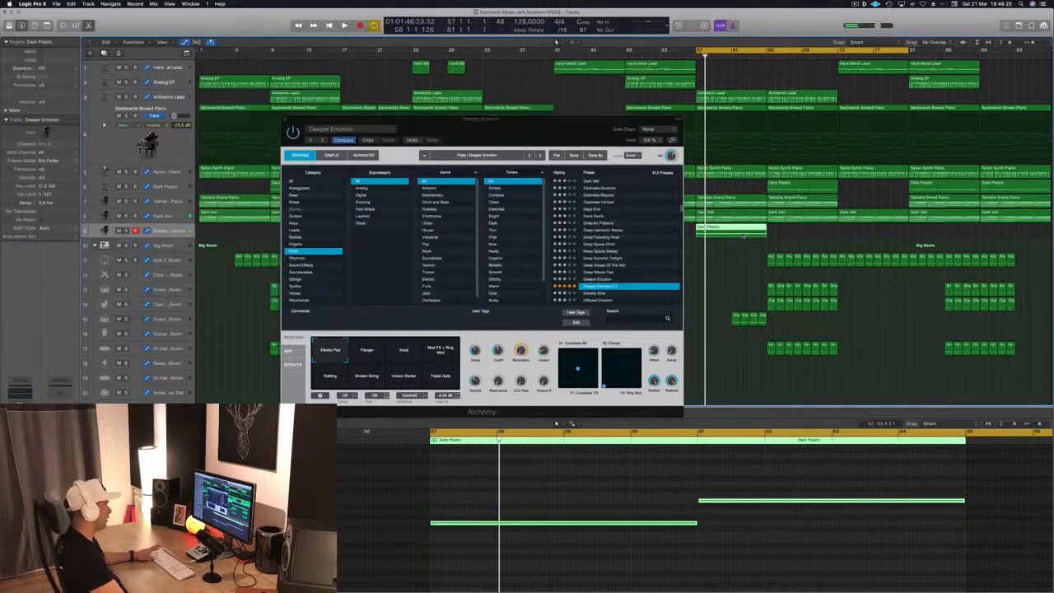
- Toggle the Vibrato Pad performance pad in Alchemy and close the plug-in window
click(585, 137)
key(super+w)
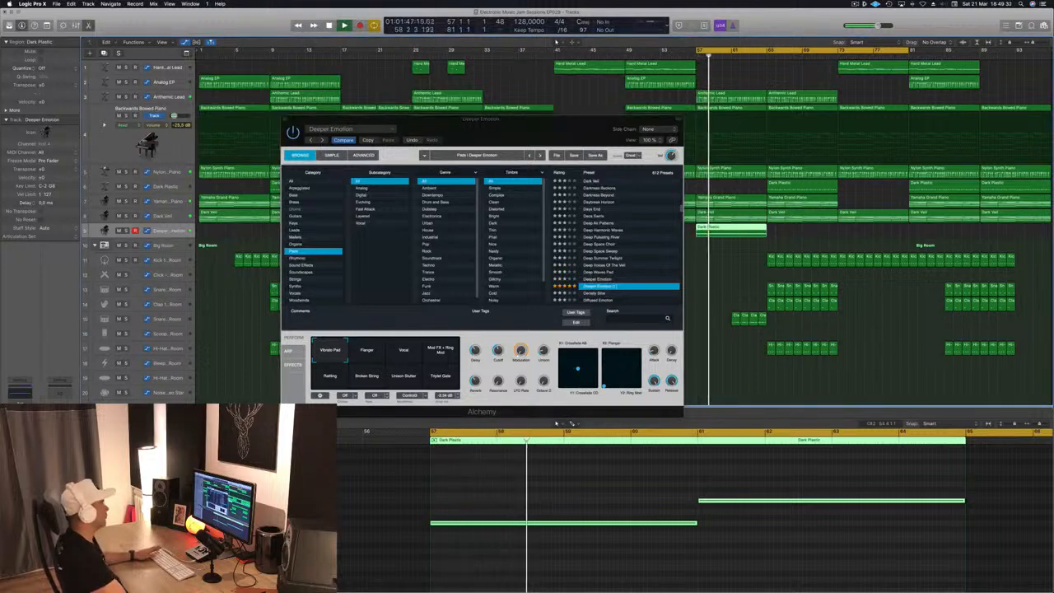
drag(541, 146, 439, 155)
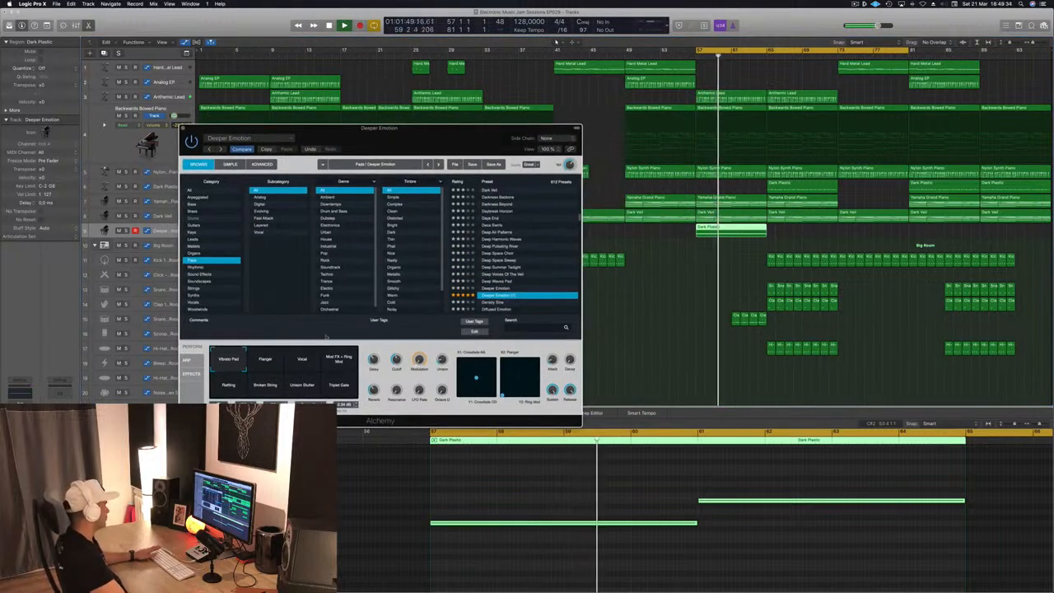
click(233, 363)
drag(429, 140, 504, 140)
key(super+w)
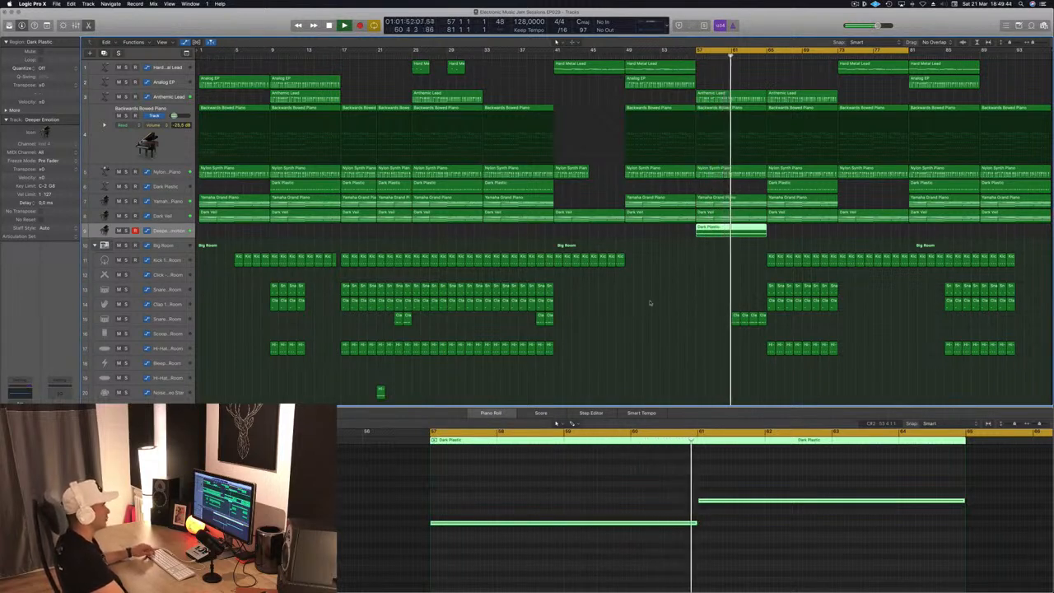
- Open the Dark Veil track's Alchemy instrument window
click(176, 319)
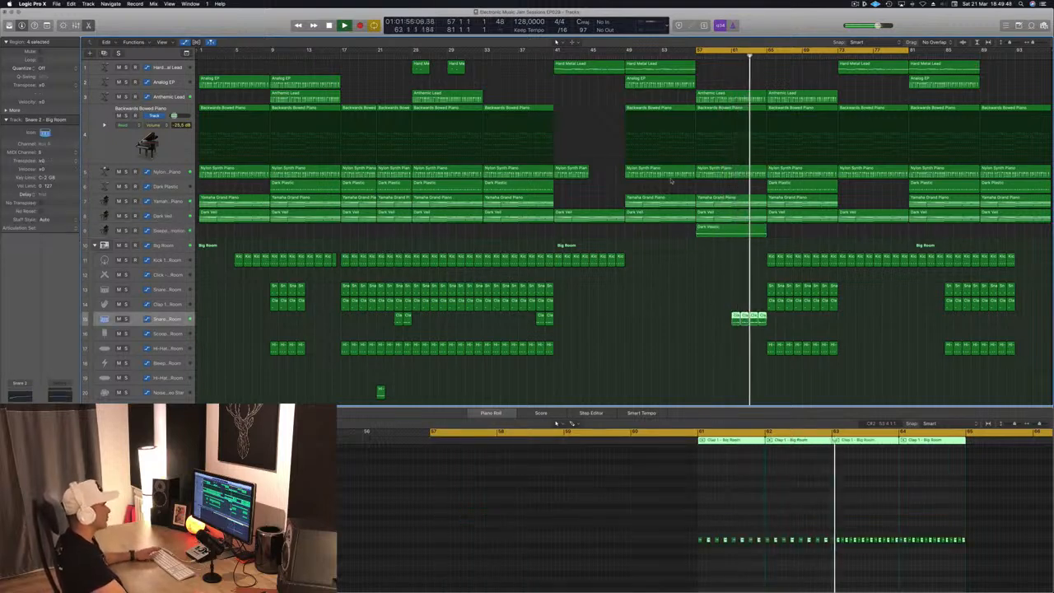
key(Return)
click(179, 217)
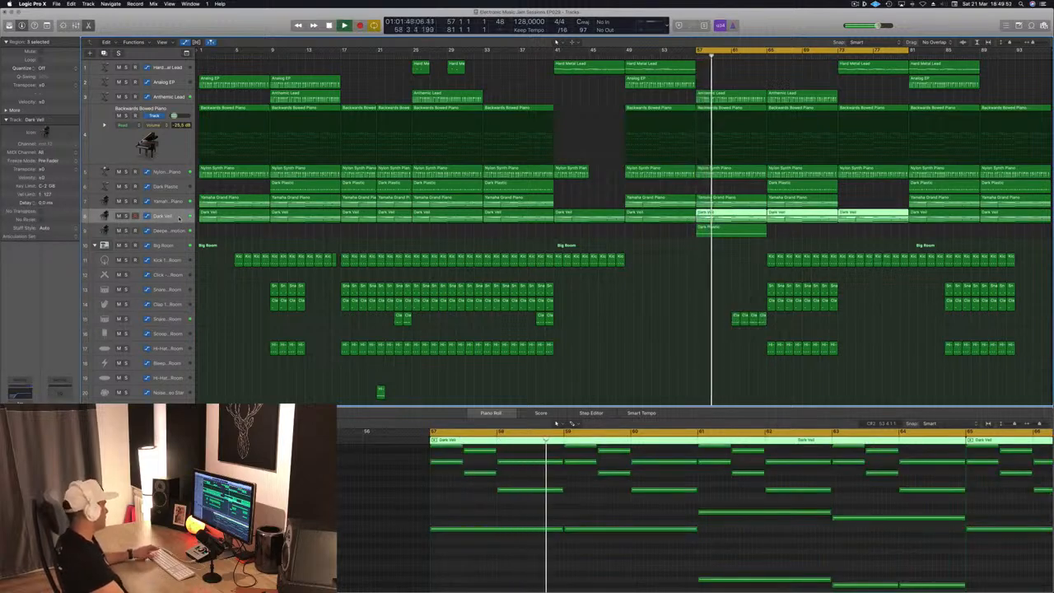
drag(148, 223, 149, 273)
key(Return)
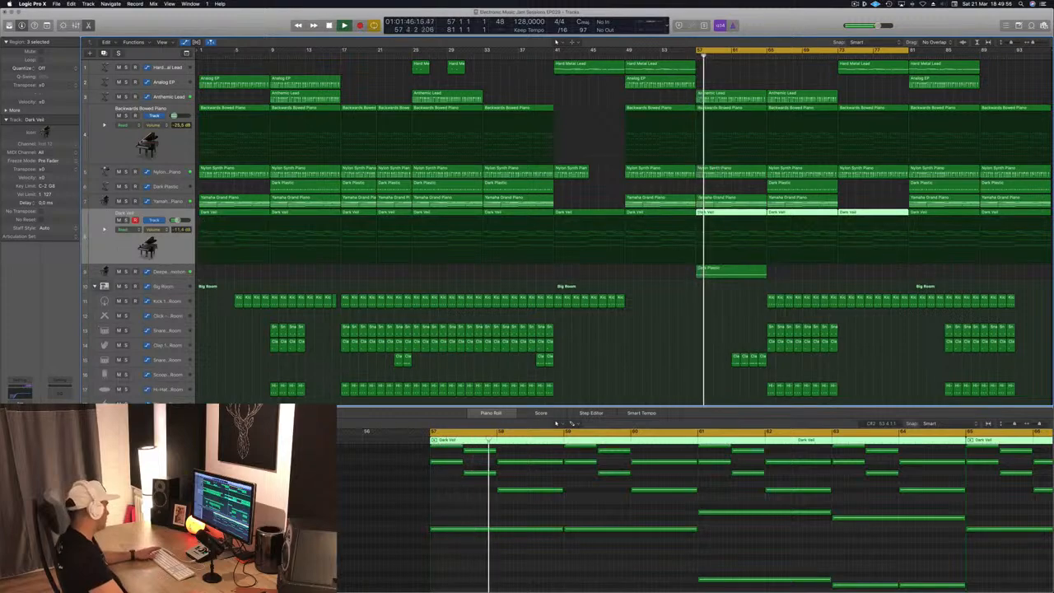
double_click(149, 247)
key(Return)
drag(221, 26, 565, 110)
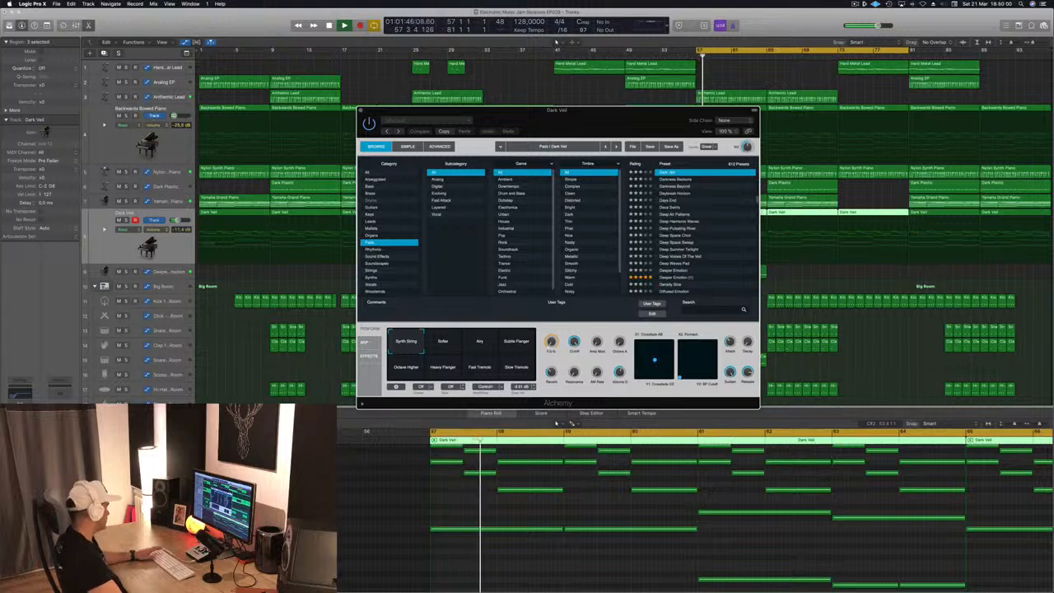
- Solo the Dark Veil track, switch on its Any and Synth String performance pads in Alchemy, and close the plug-in window
click(126, 220)
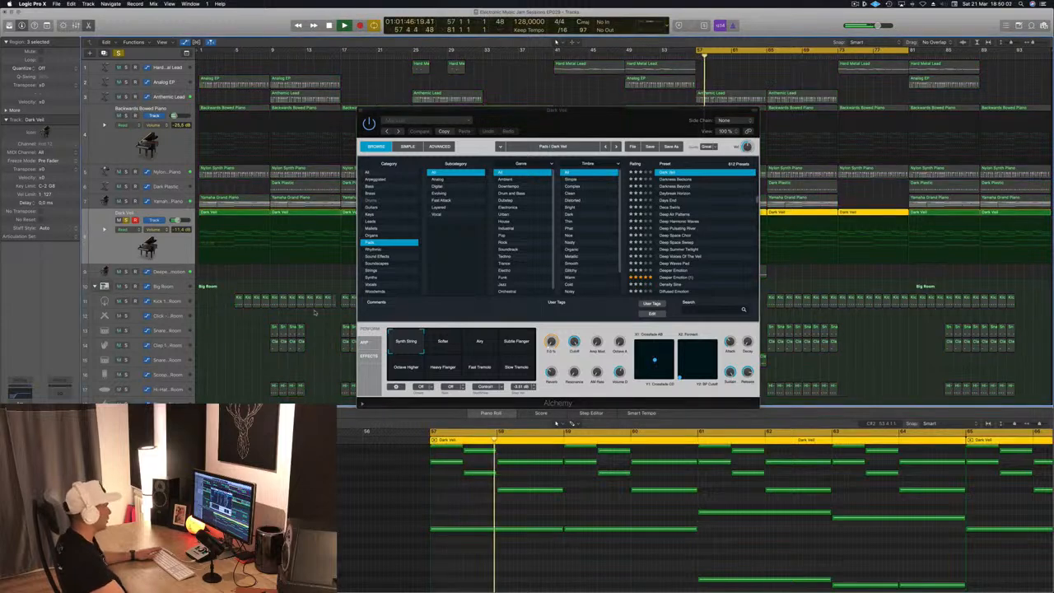
drag(556, 121, 490, 109)
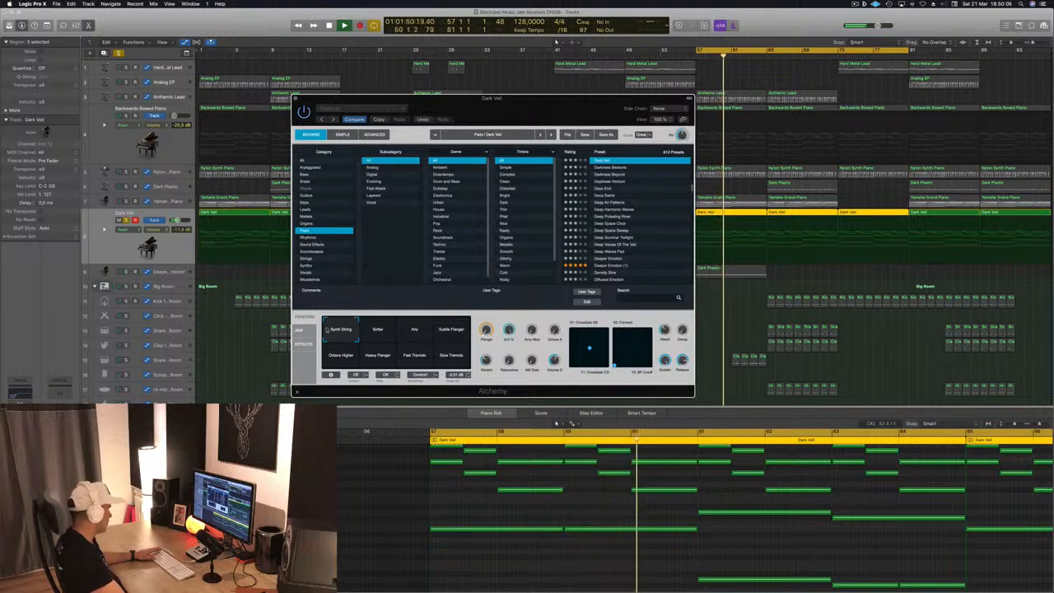
click(415, 329)
click(332, 337)
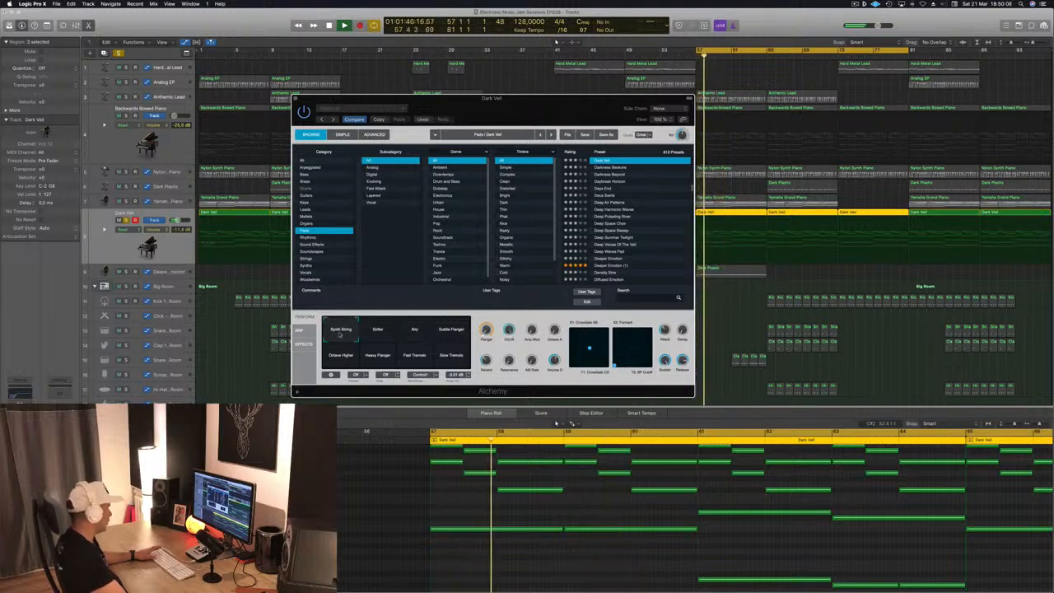
drag(437, 101, 415, 101)
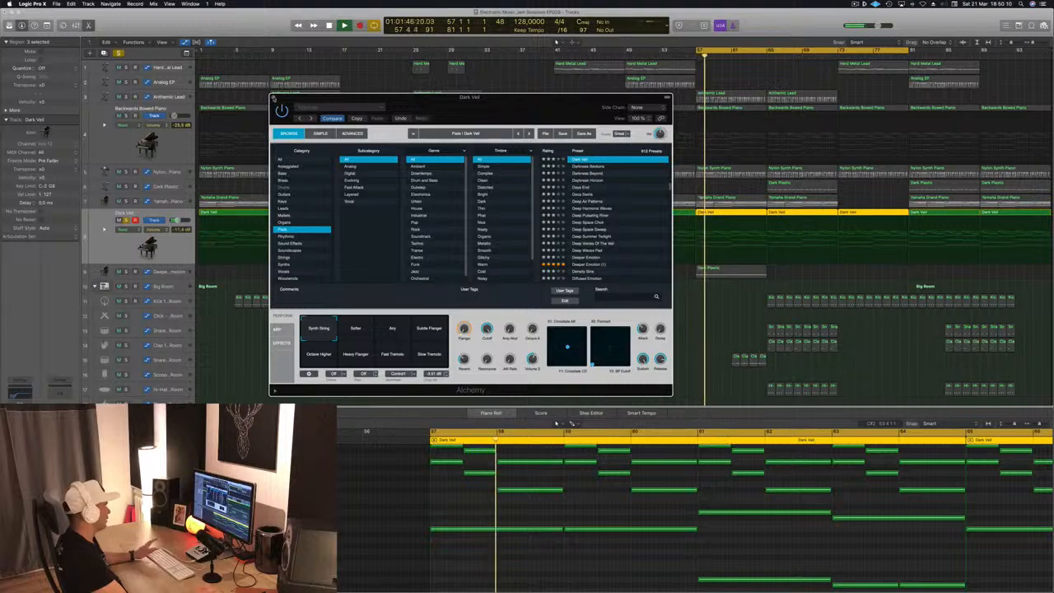
click(273, 98)
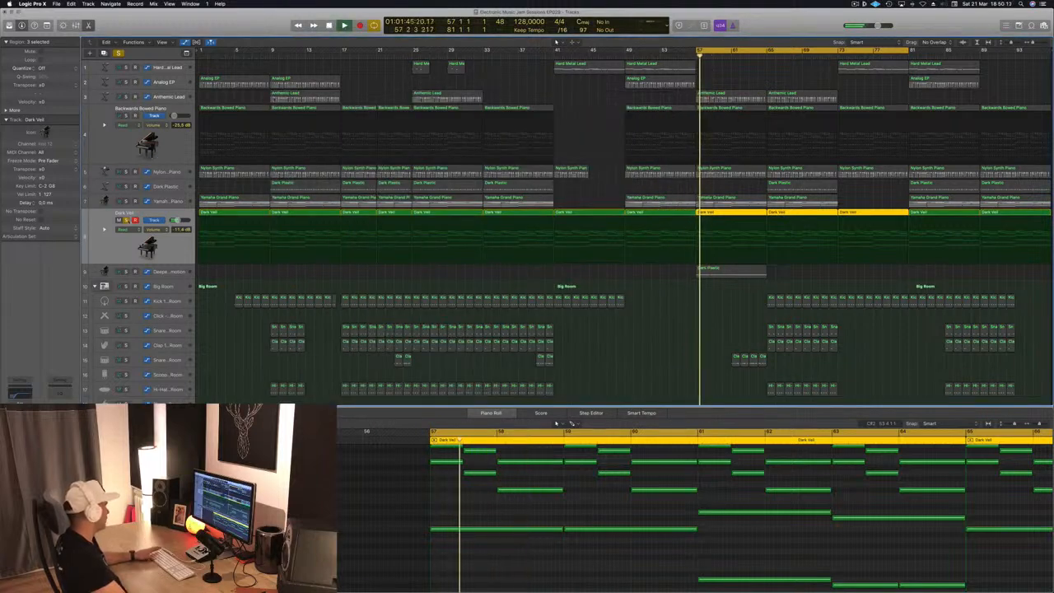
- Unsolo the Dark Veil track and open the Anthemic Lead track's Alchemy instrument window beside the arrangement
click(127, 220)
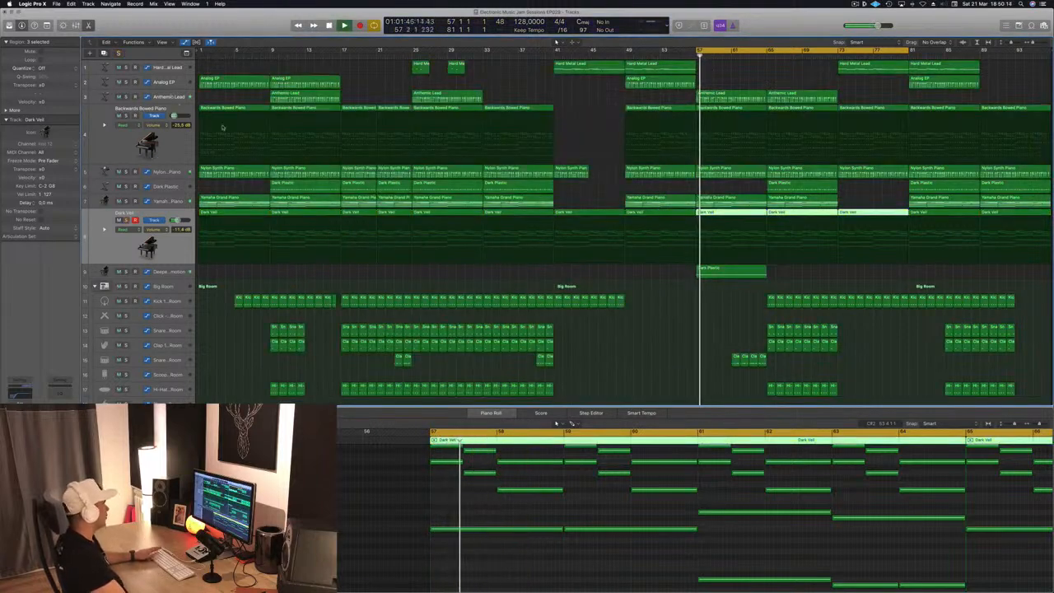
click(173, 98)
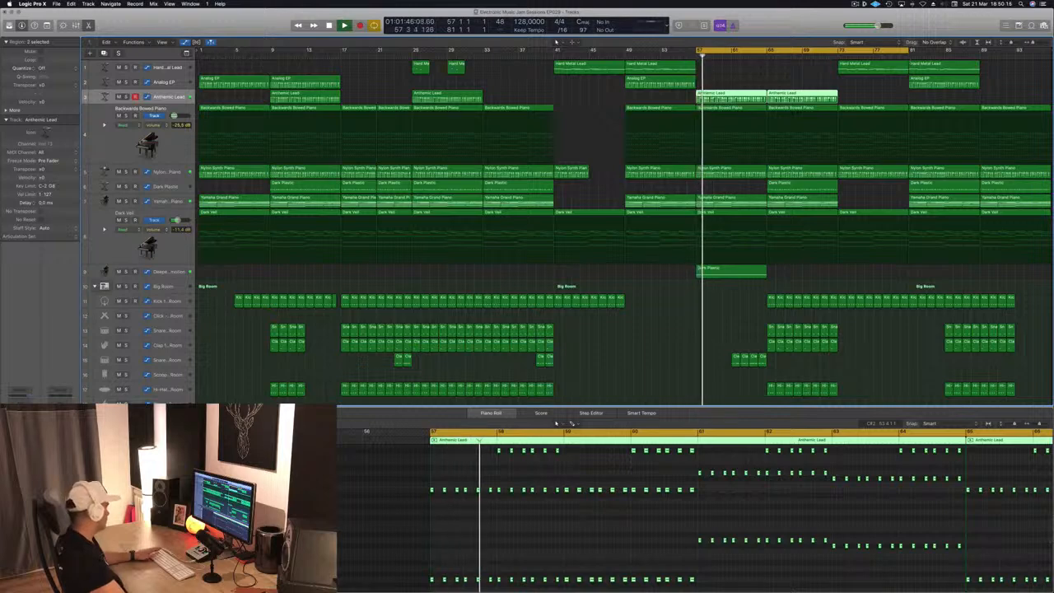
key(v)
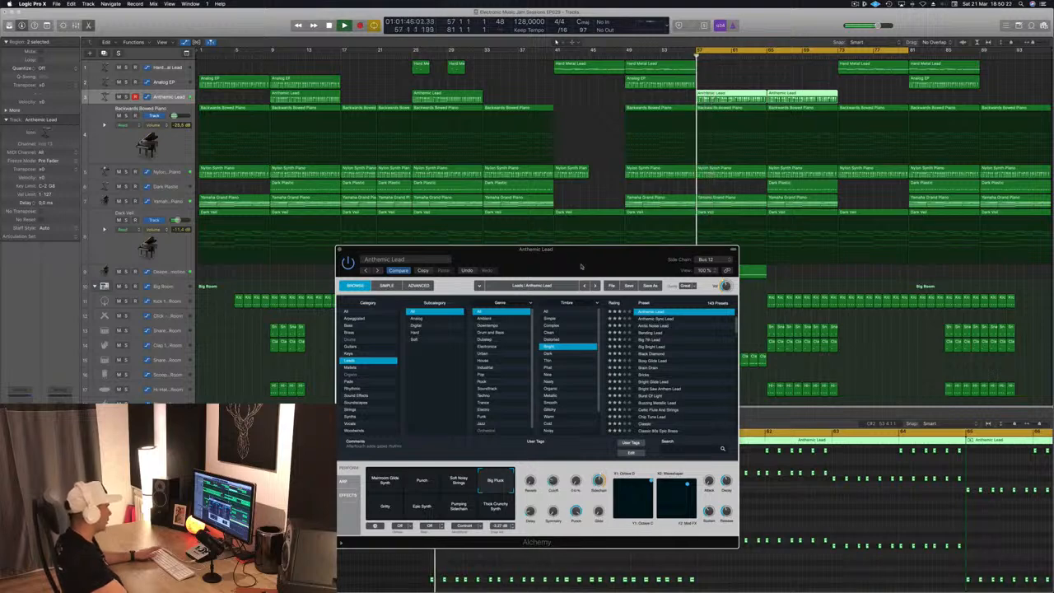
drag(585, 272, 877, 228)
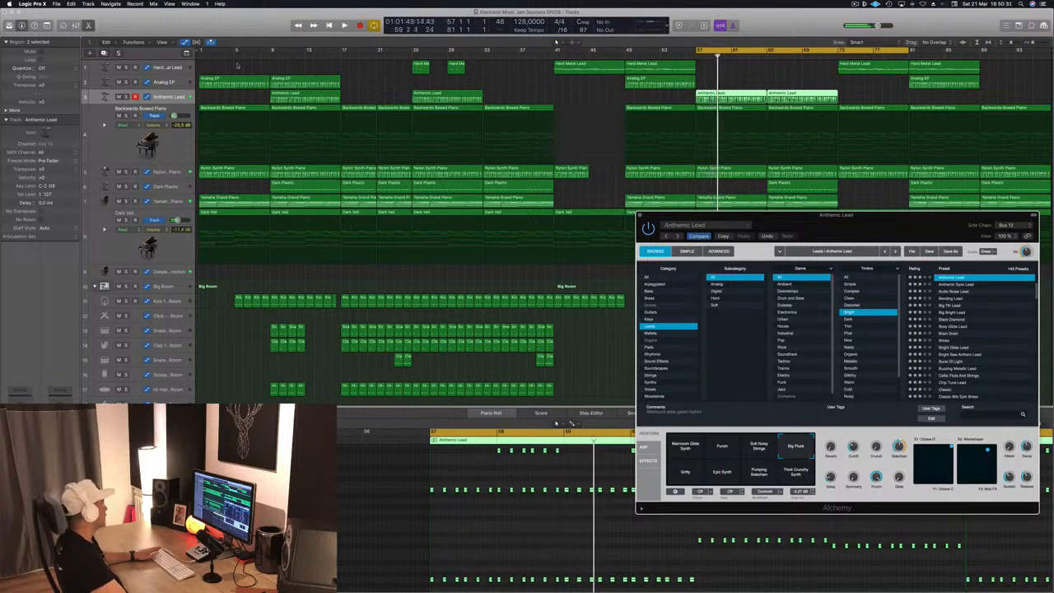
- Show the Anthemic Lead automation and reshape its points into a rise reaching 100% across the section starting at bar 57
key(a)
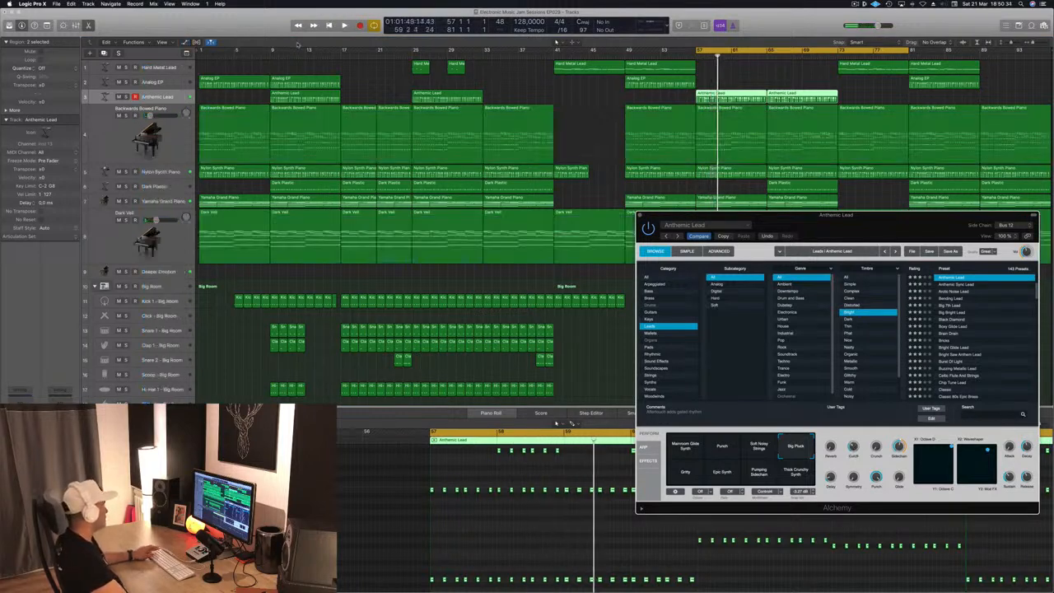
click(171, 97)
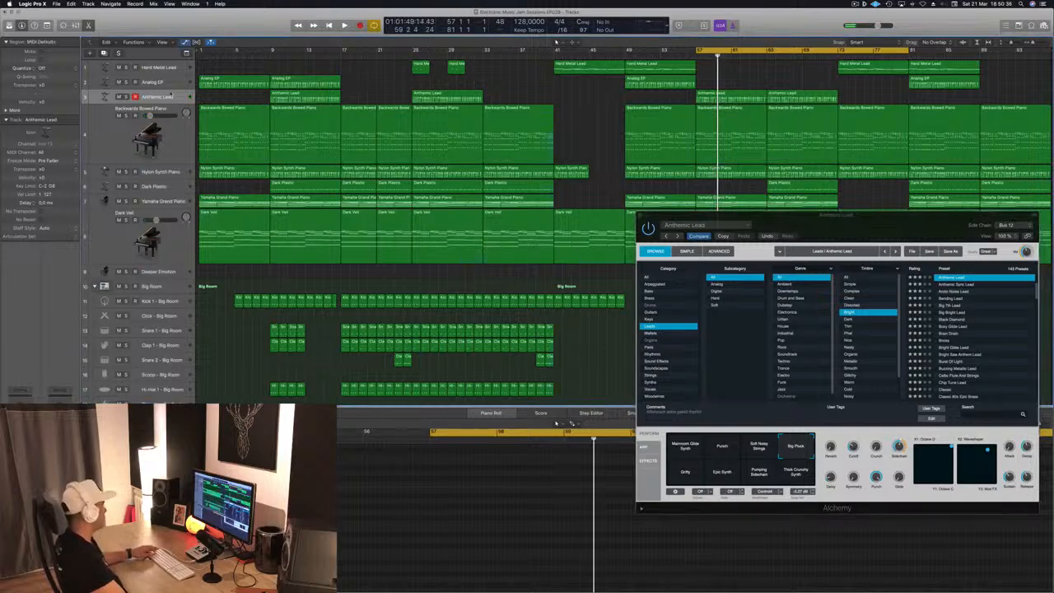
key(a)
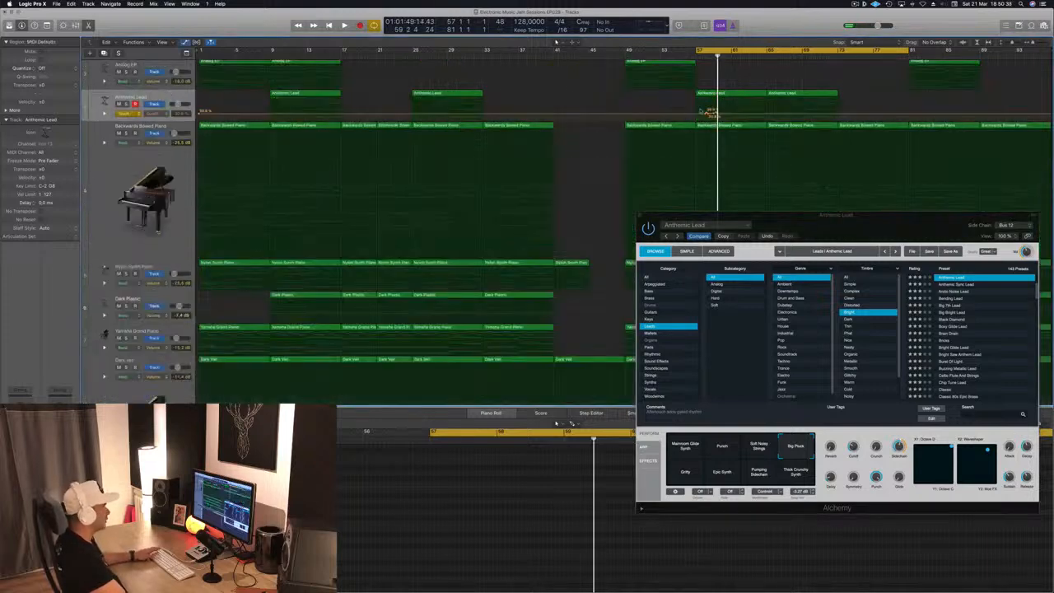
drag(713, 112, 704, 116)
key(space)
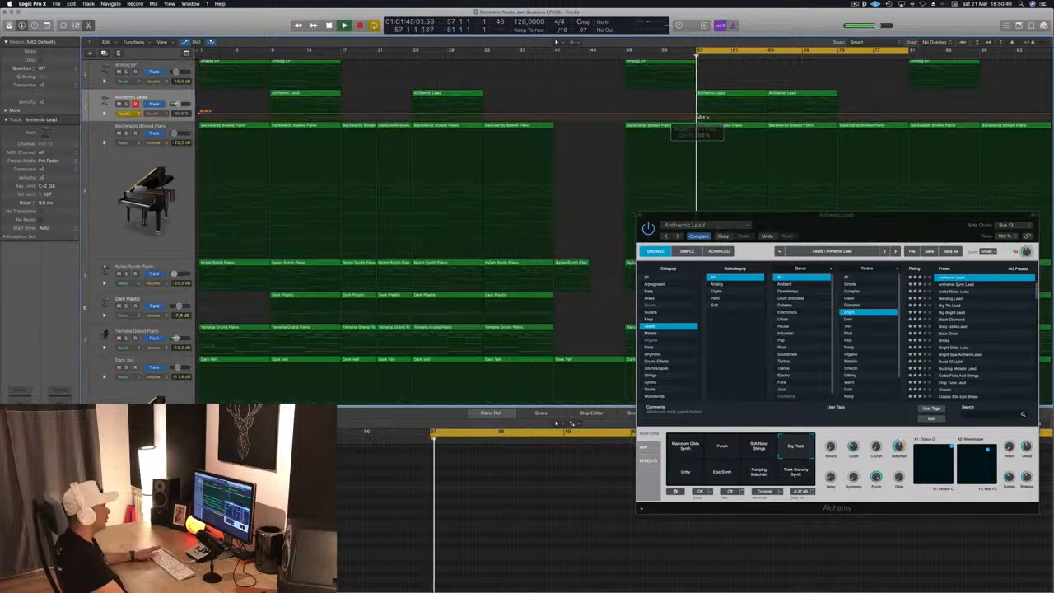
drag(731, 115, 767, 99)
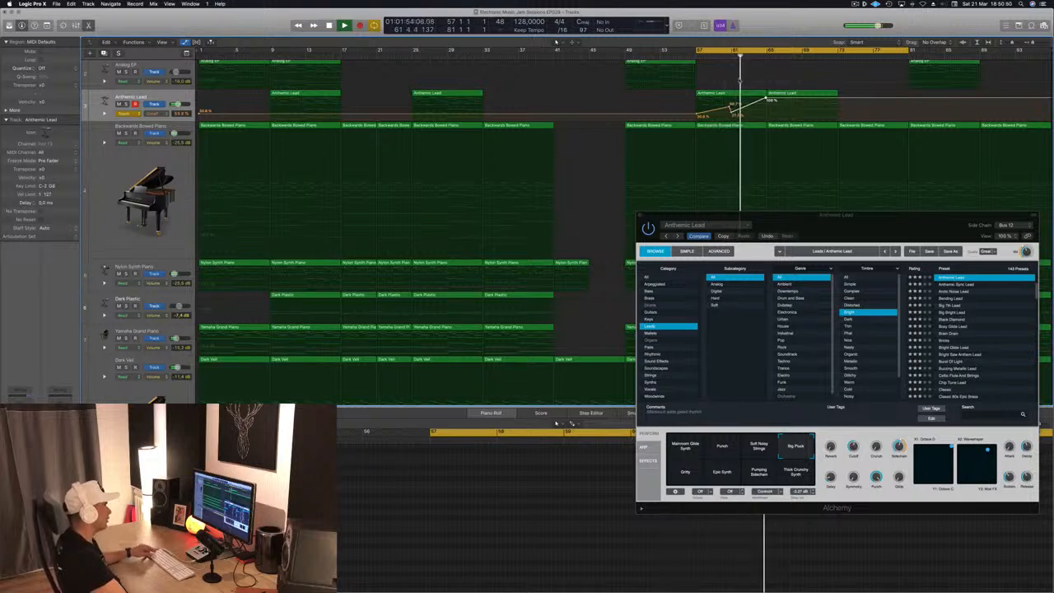
- Close the Alchemy window and toggle the Anthemic Lead track's automation mode
click(641, 217)
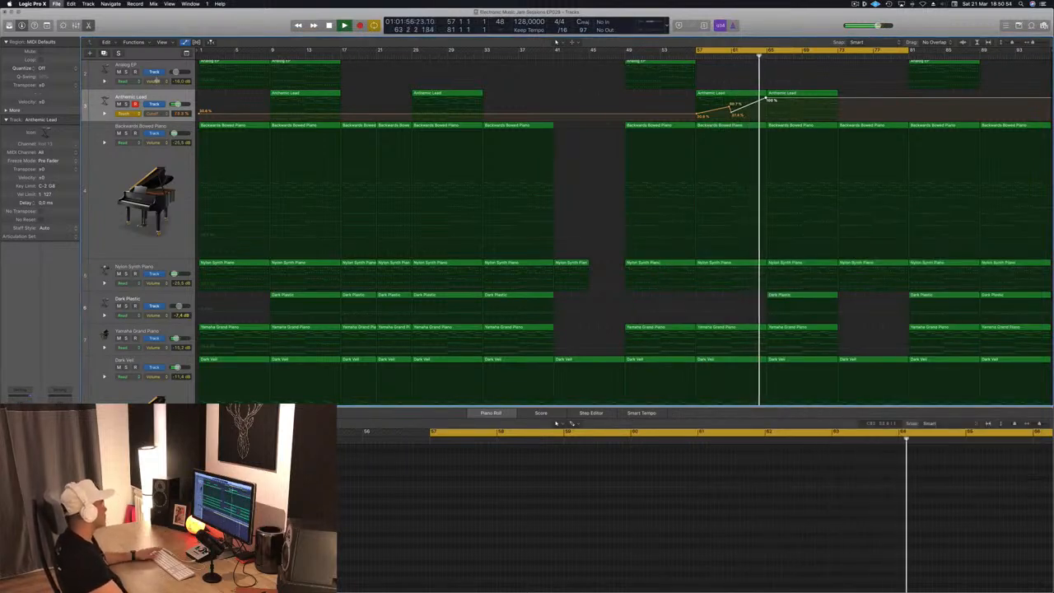
click(132, 113)
click(131, 113)
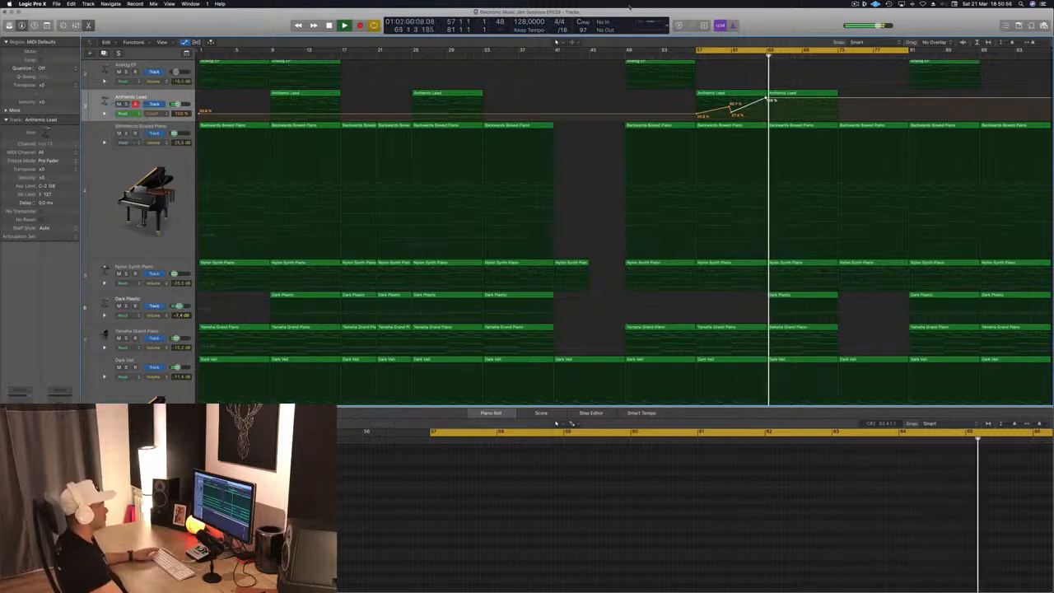
- Show the toolbar and enlarge the Anthemic Lead track so its automation lane is easy to edit
scroll(659, 152, up, 4)
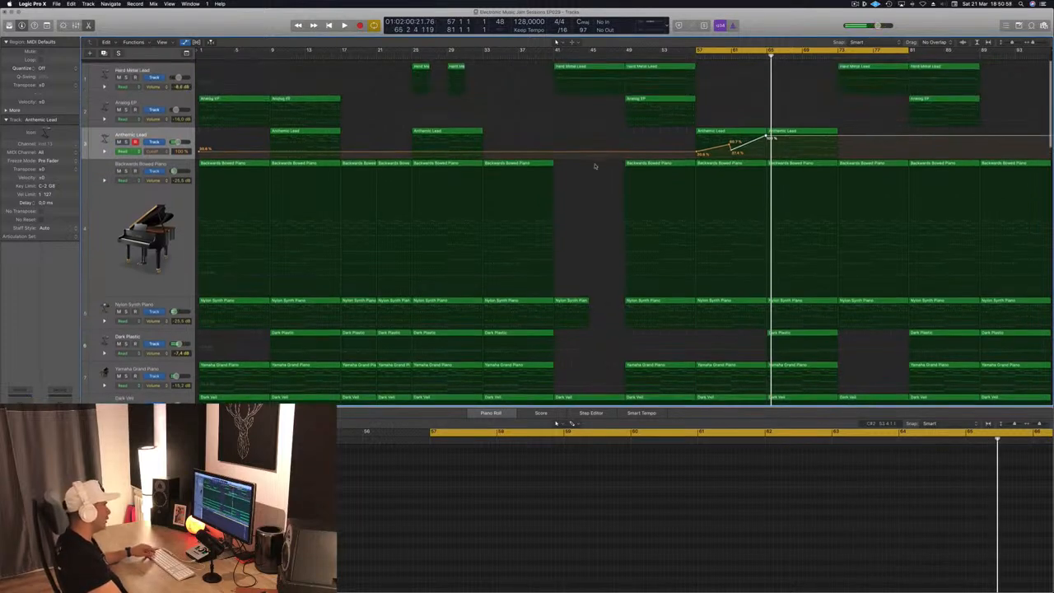
key(a)
key(super+Down)
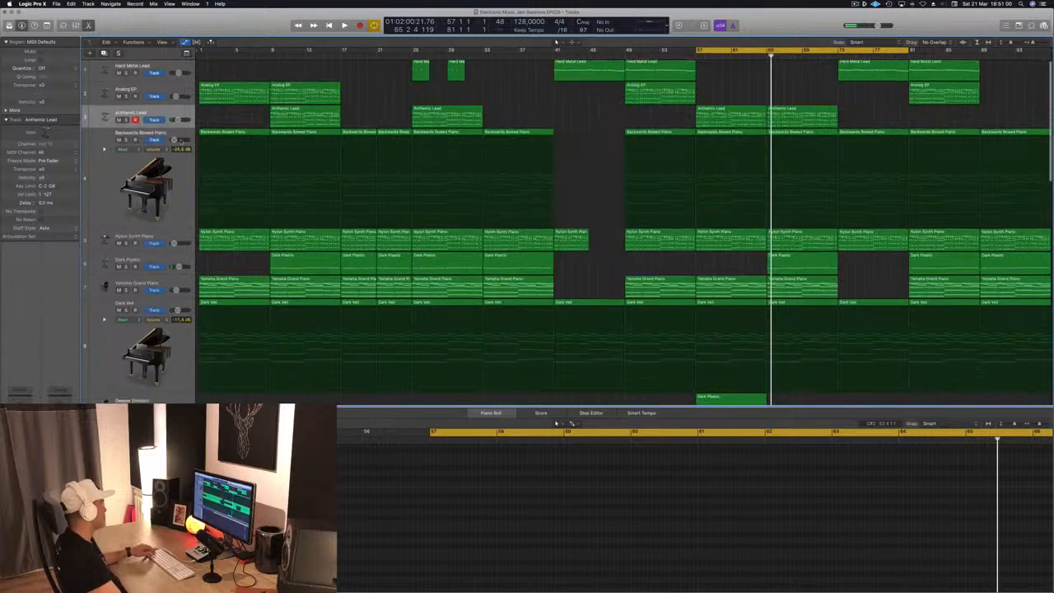
key(ctrl+alt+super+t)
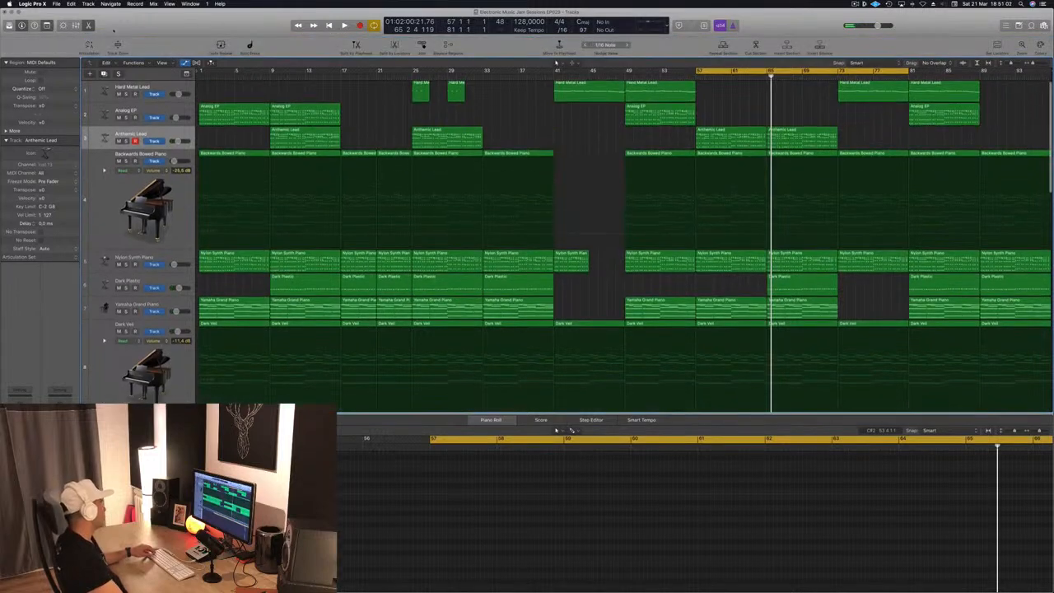
key(a)
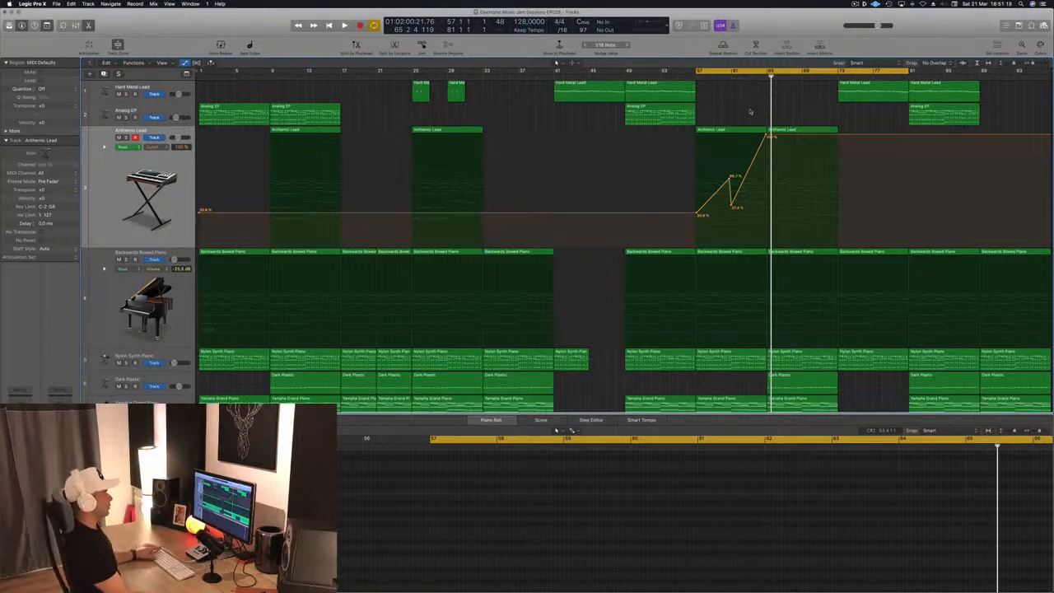
key(space)
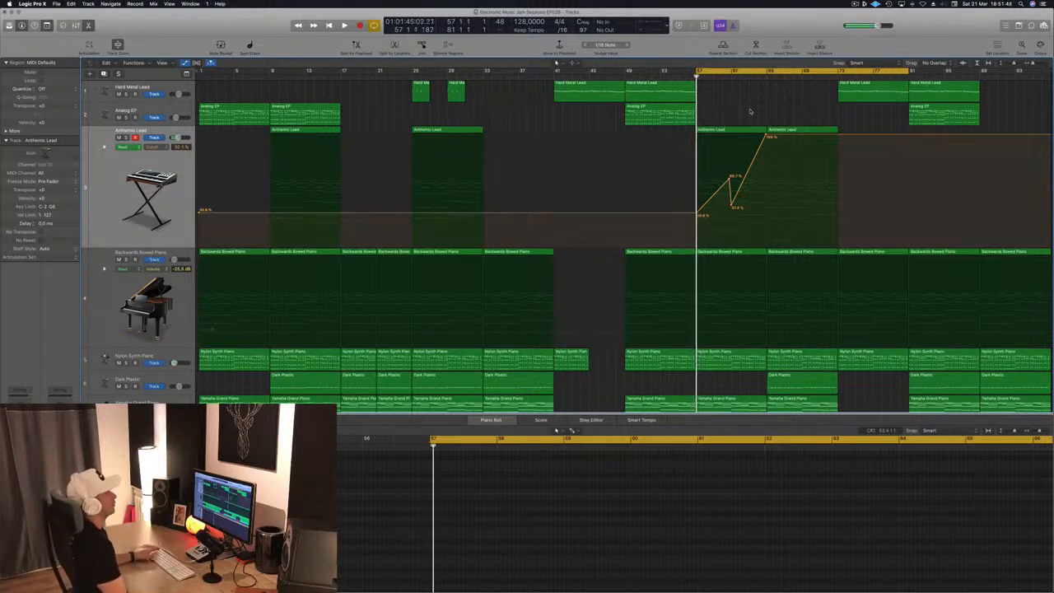
key(space)
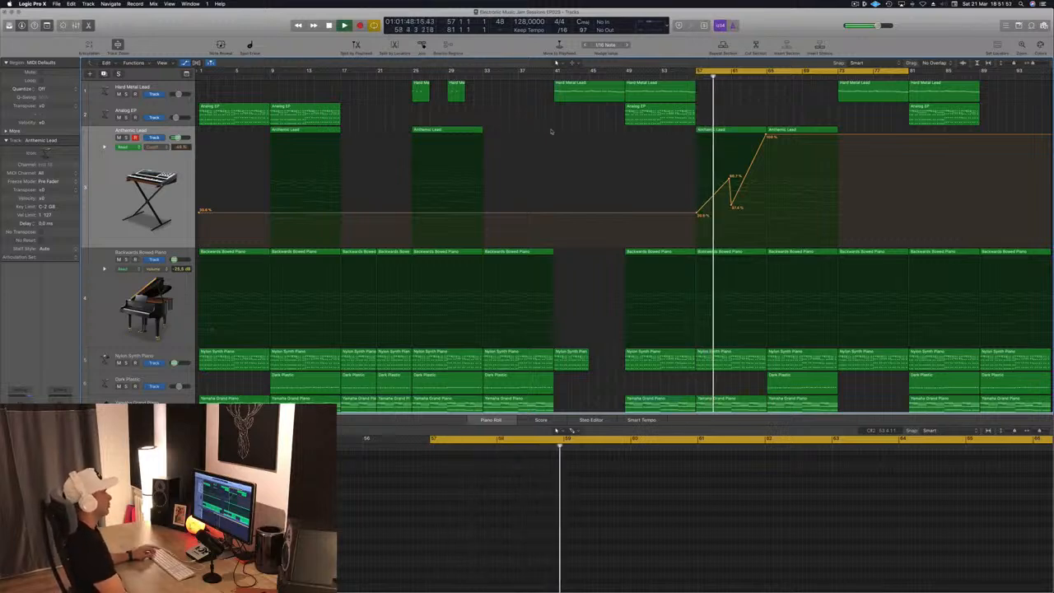
- Raise the Anthemic Lead automation points and add a sharp drop to 0% at bar 65
scroll(550, 129, down, 1)
drag(730, 179, 730, 172)
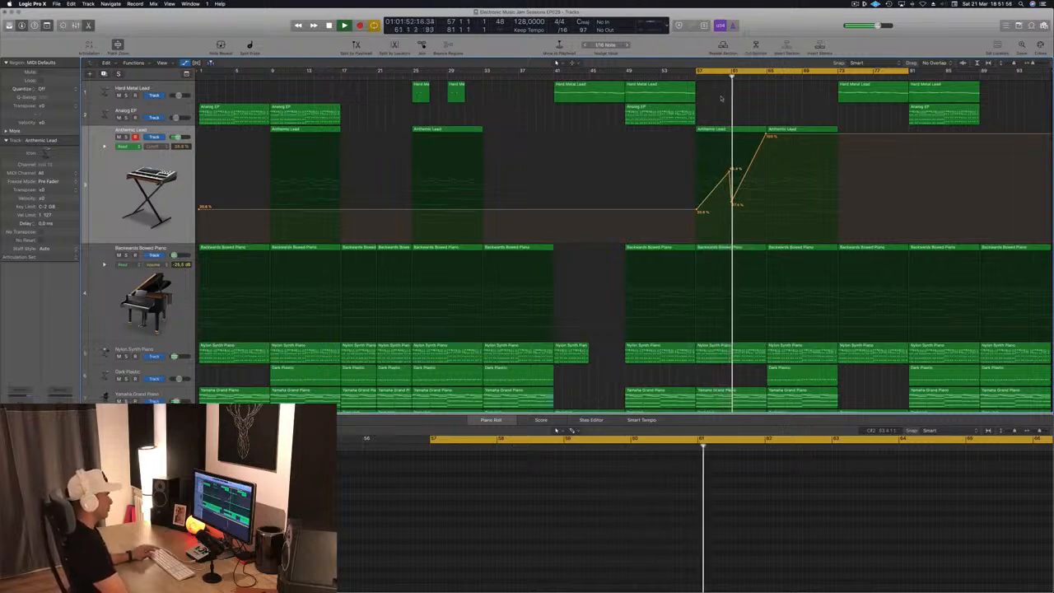
drag(734, 204, 734, 187)
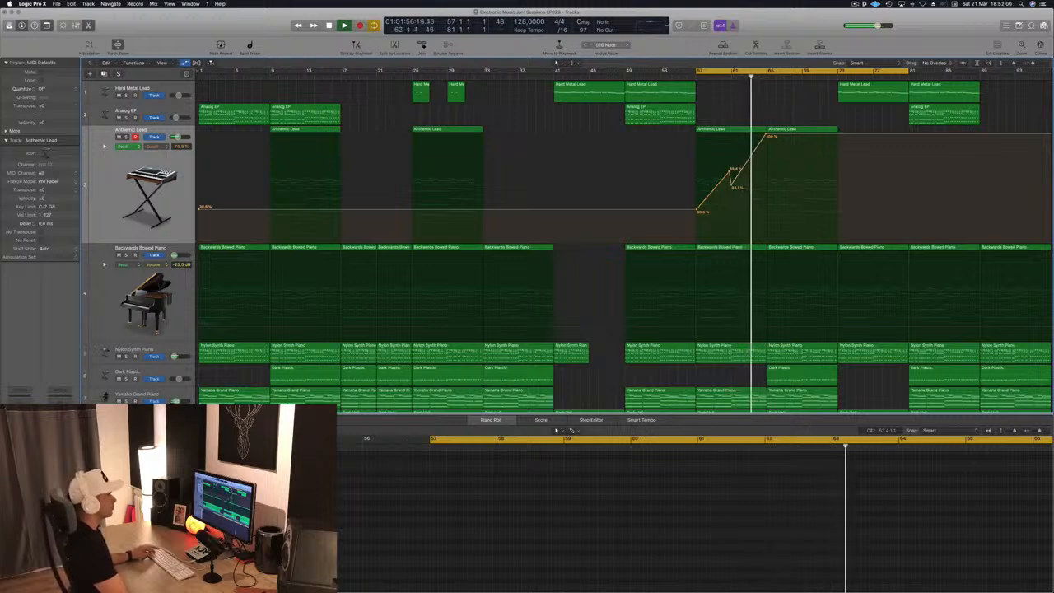
click(762, 139)
drag(767, 135, 768, 173)
drag(769, 245, 768, 246)
key(super+Right)
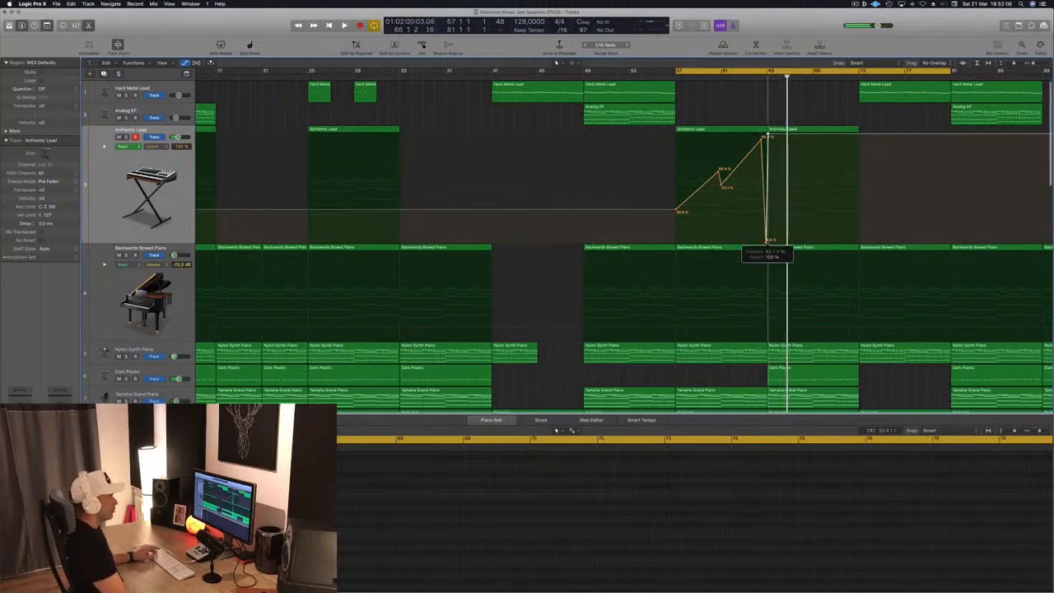
key(space)
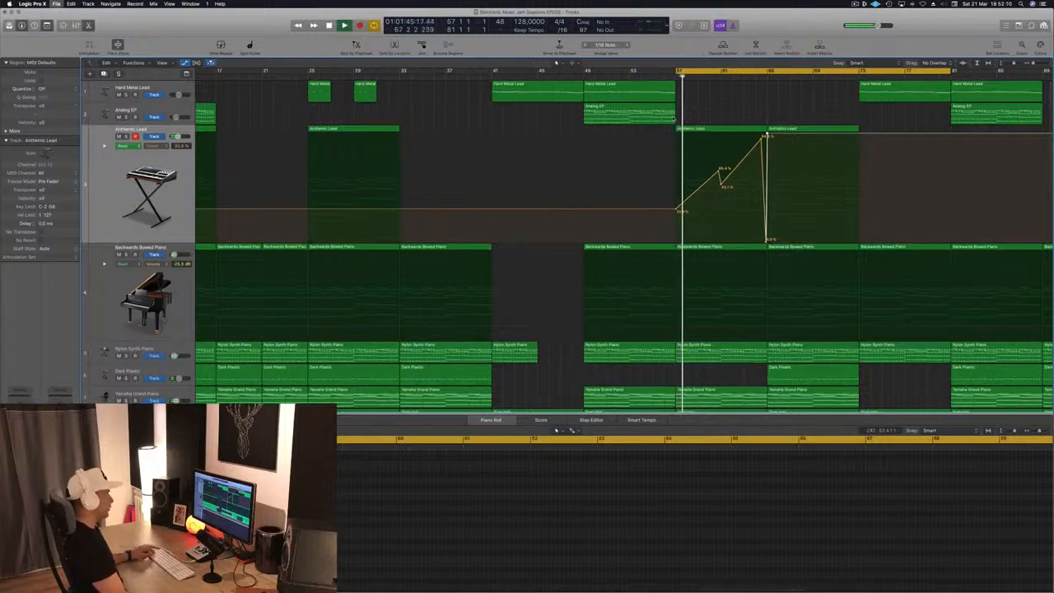
key(super+Left)
scroll(582, 213, down, 3)
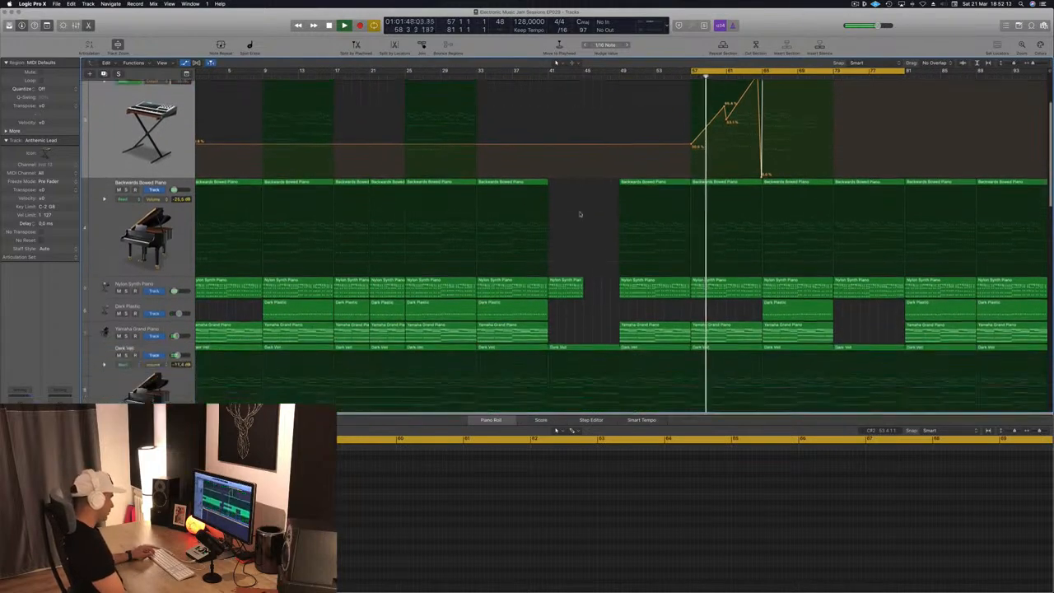
key(super+Up)
key(super+Up)
key(super+Up)
key(x)
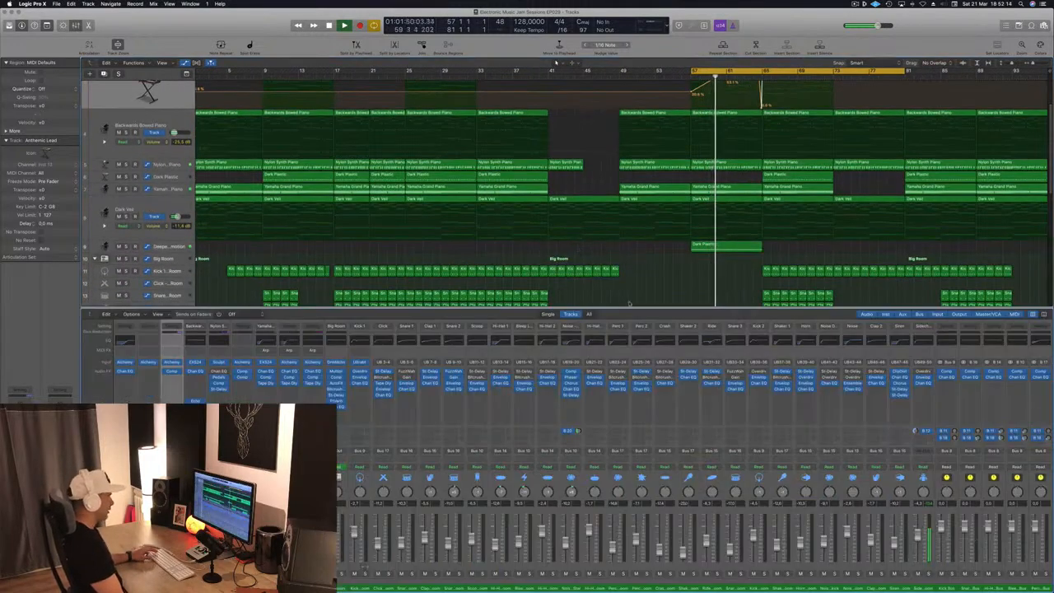
key(x)
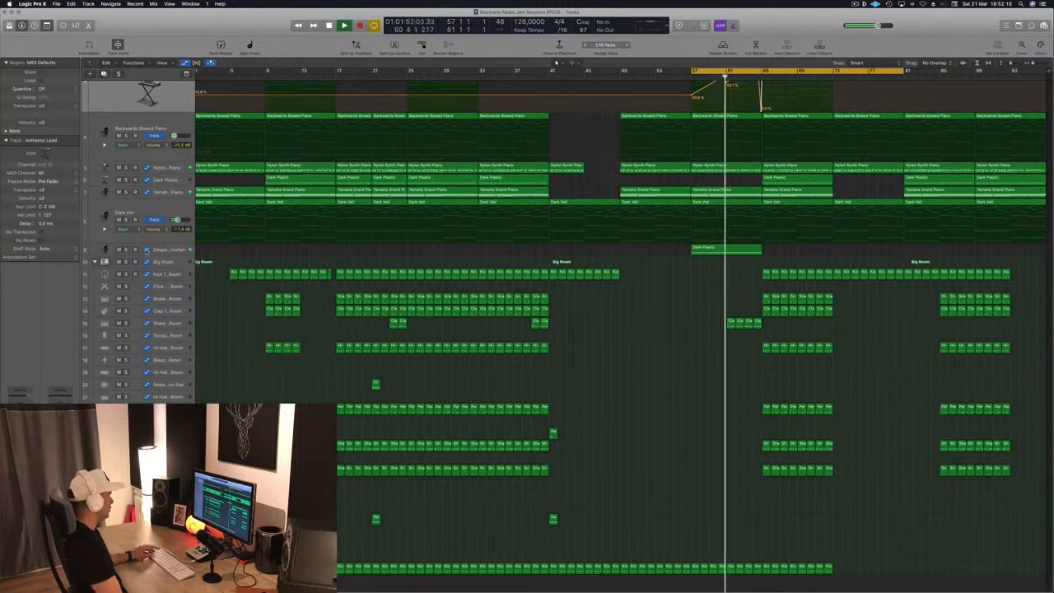
- Copy the Dark Plastic region on the Deeper Emotion track so it repeats right after the original at bar 65
drag(731, 248, 798, 250)
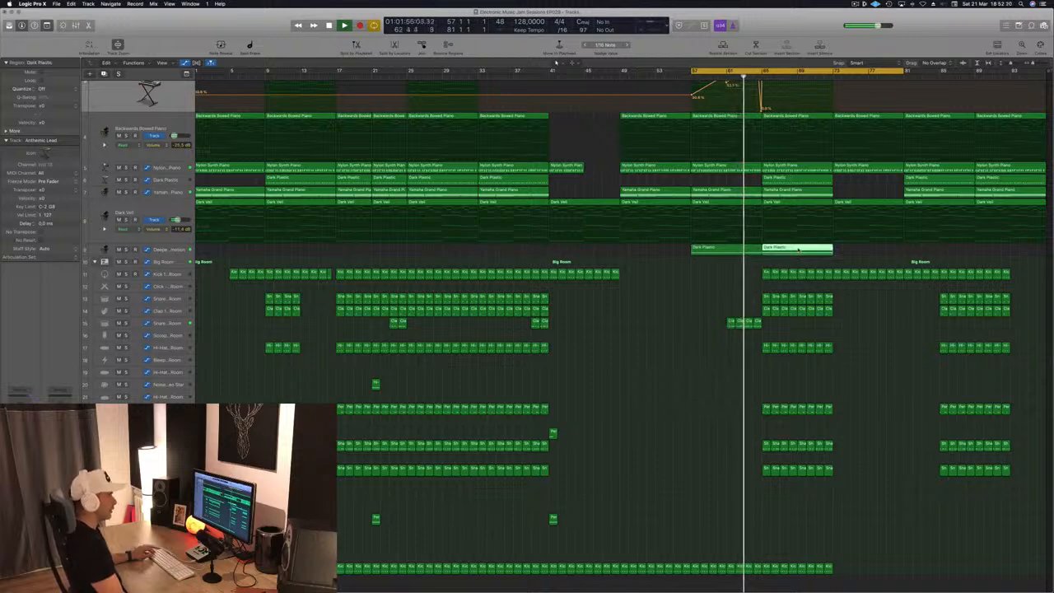
click(852, 308)
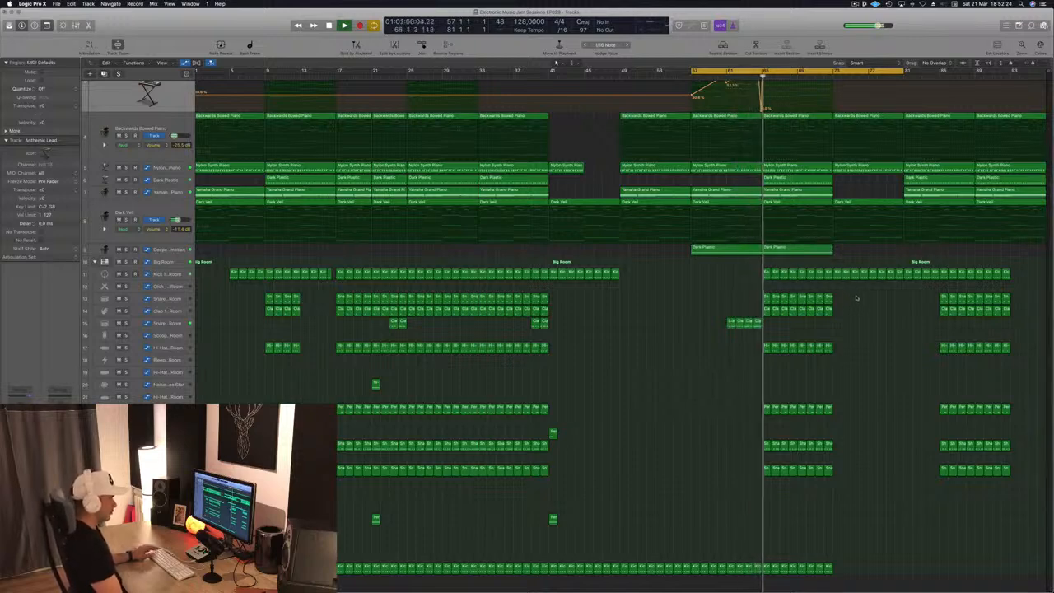
- Delete all drum regions except the kick between bars 65 and 73
drag(849, 295, 766, 441)
key(Delete)
- Copy an Analog EP region into bars 65 to 73
click(752, 76)
scroll(838, 202, up, 1)
scroll(839, 201, up, 1)
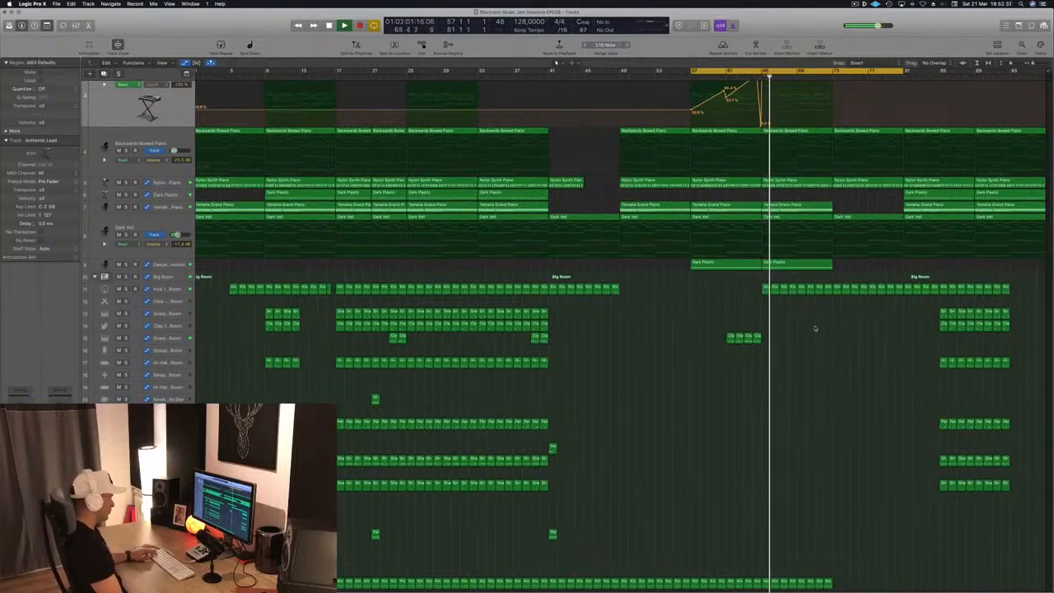
scroll(843, 287, up, 5)
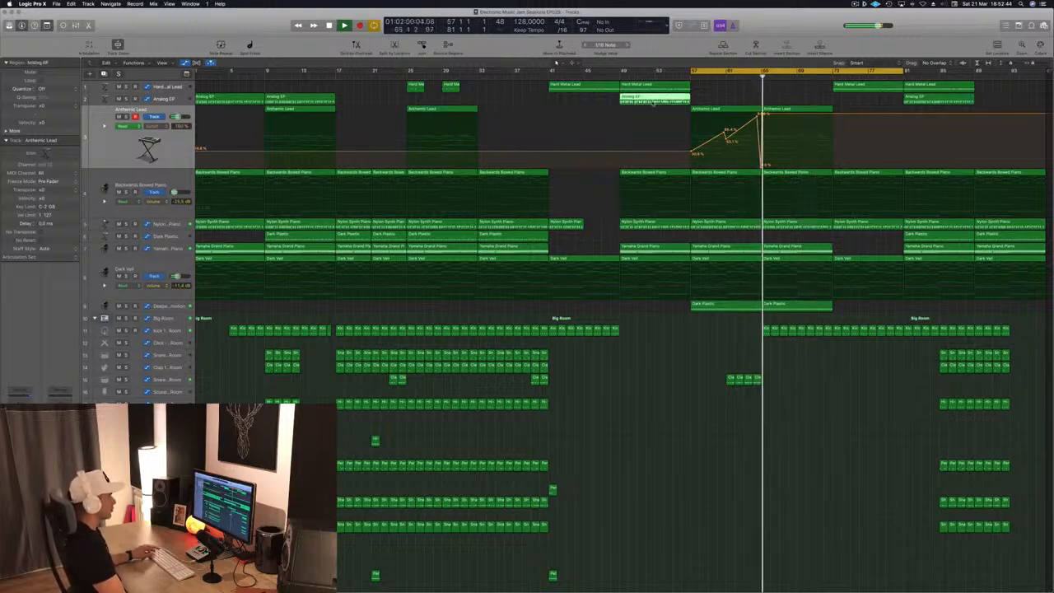
drag(799, 105, 799, 106)
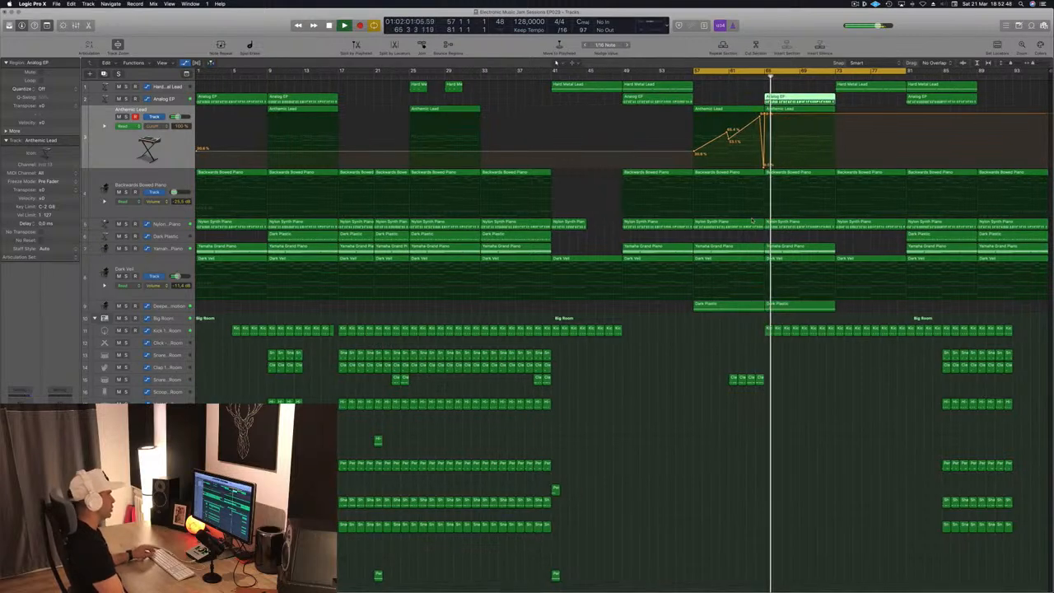
- Move the drum regions from bar 81 onward back so they start at bar 73
click(542, 236)
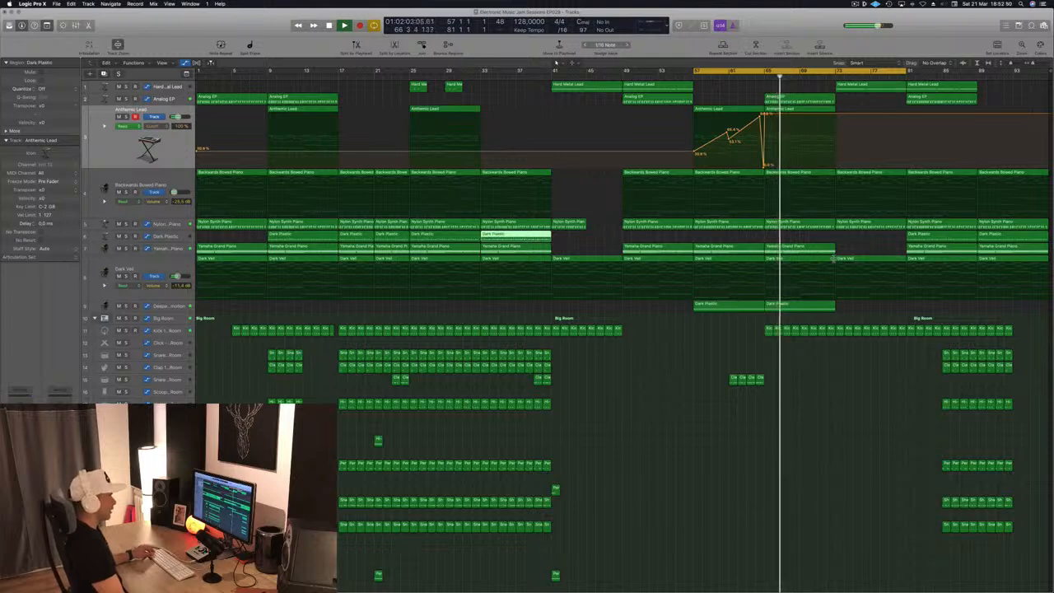
click(875, 240)
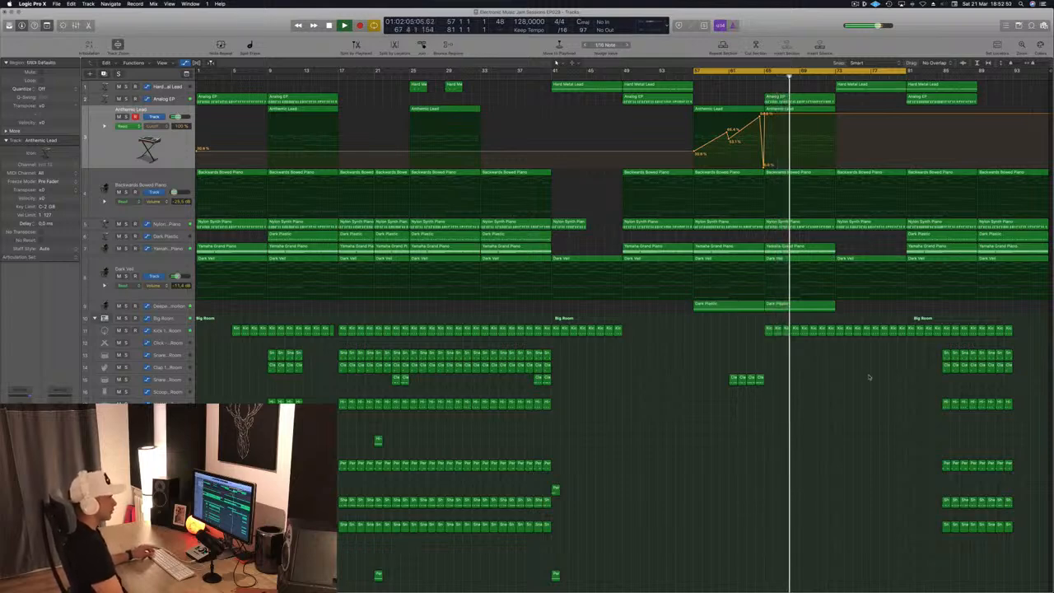
drag(906, 346, 1035, 563)
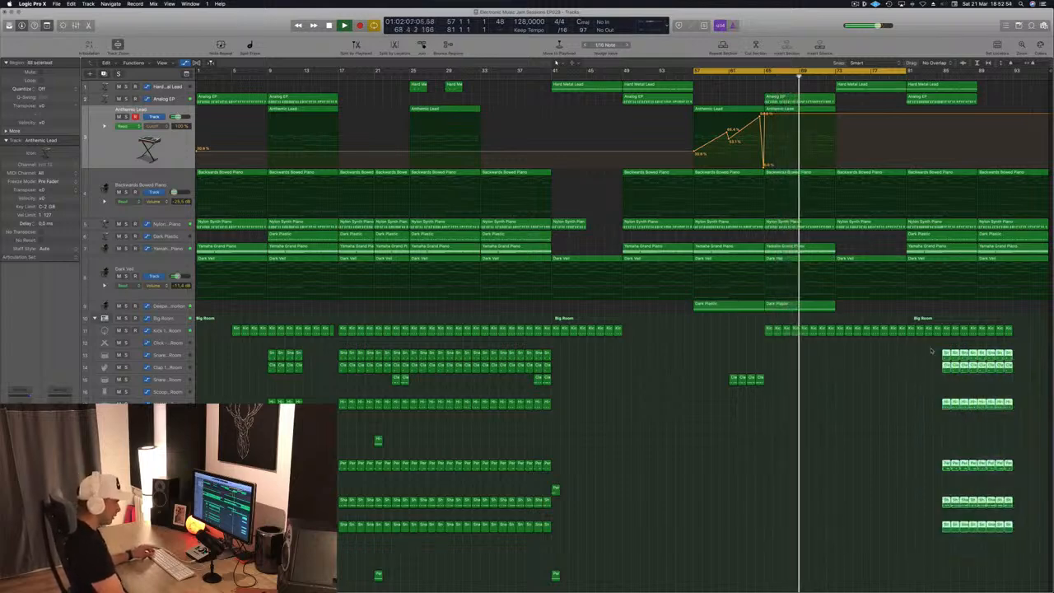
drag(945, 354, 912, 366)
click(753, 361)
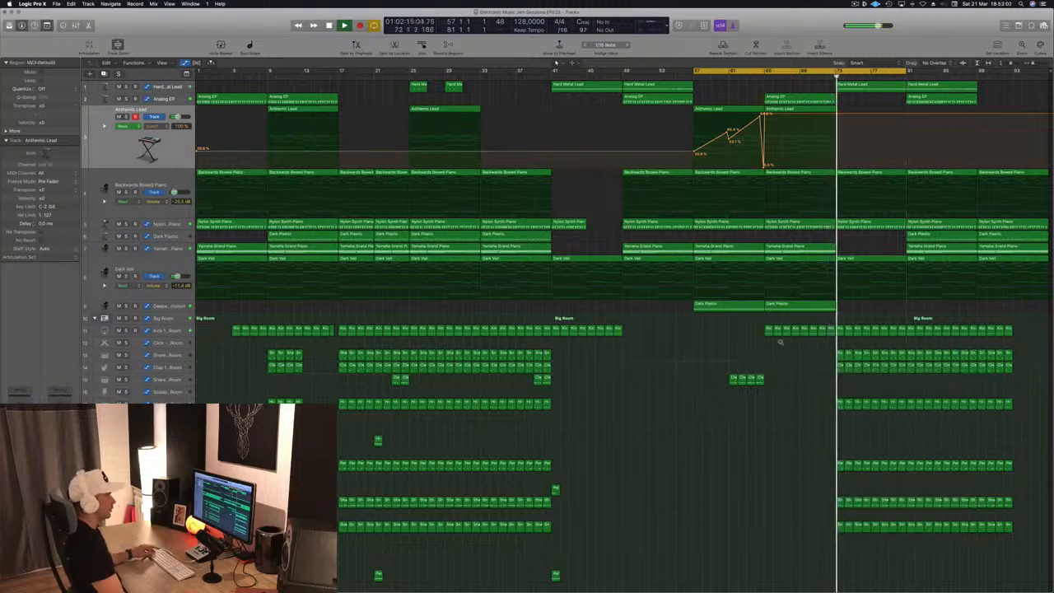
- Copy the Analog EP and Anthemic Lead regions into bars 73 to 81
click(755, 76)
drag(847, 100, 883, 105)
click(827, 77)
click(834, 239)
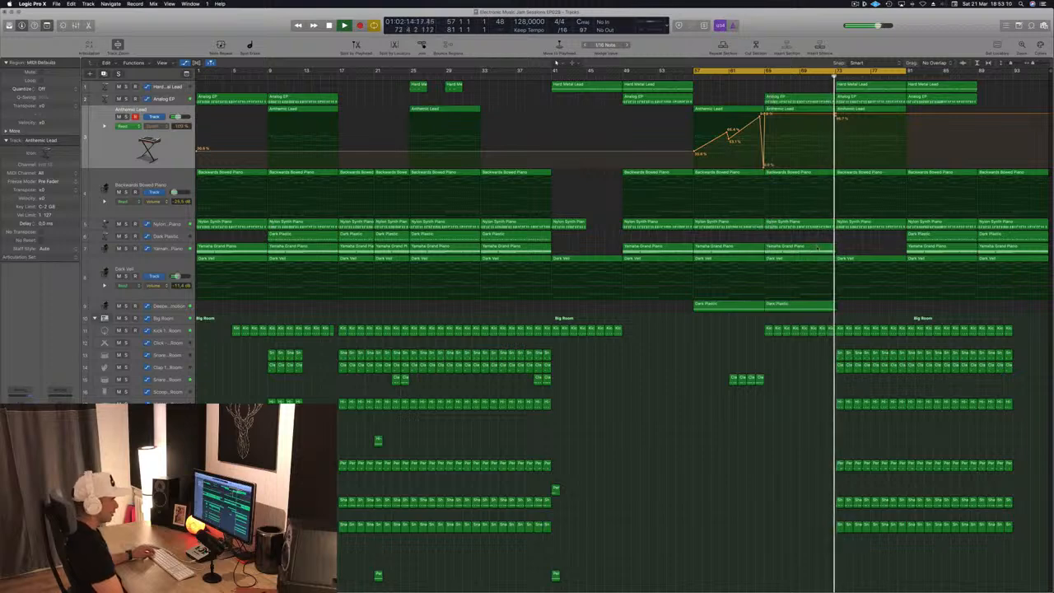
- Copy the Dark Plastic and Yamaha Grand Piano regions into bars 73 to 81, and save the project
drag(928, 238, 857, 241)
drag(934, 249, 865, 258)
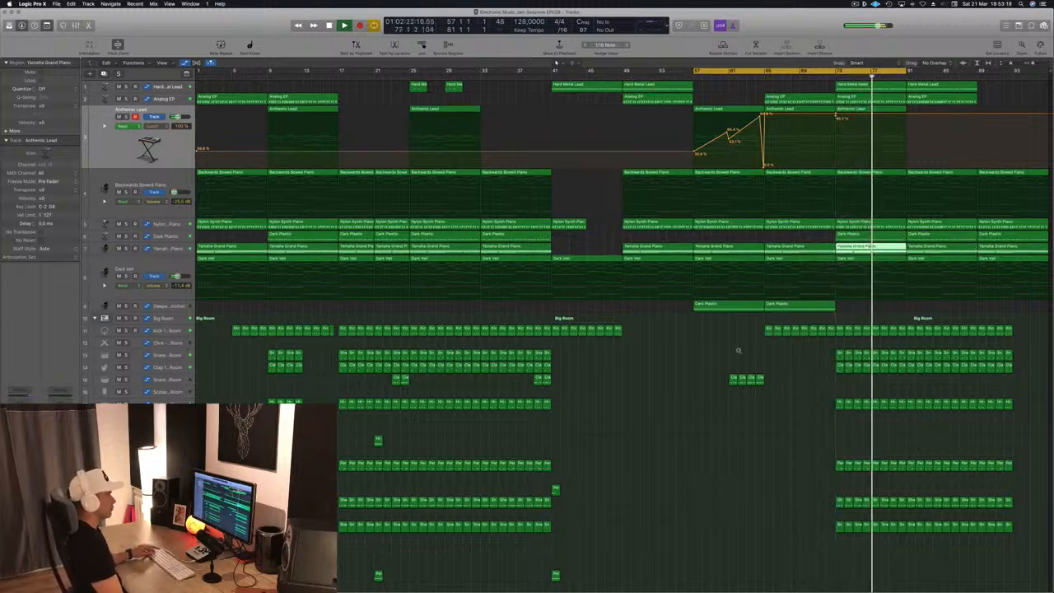
click(721, 89)
key(super+s)
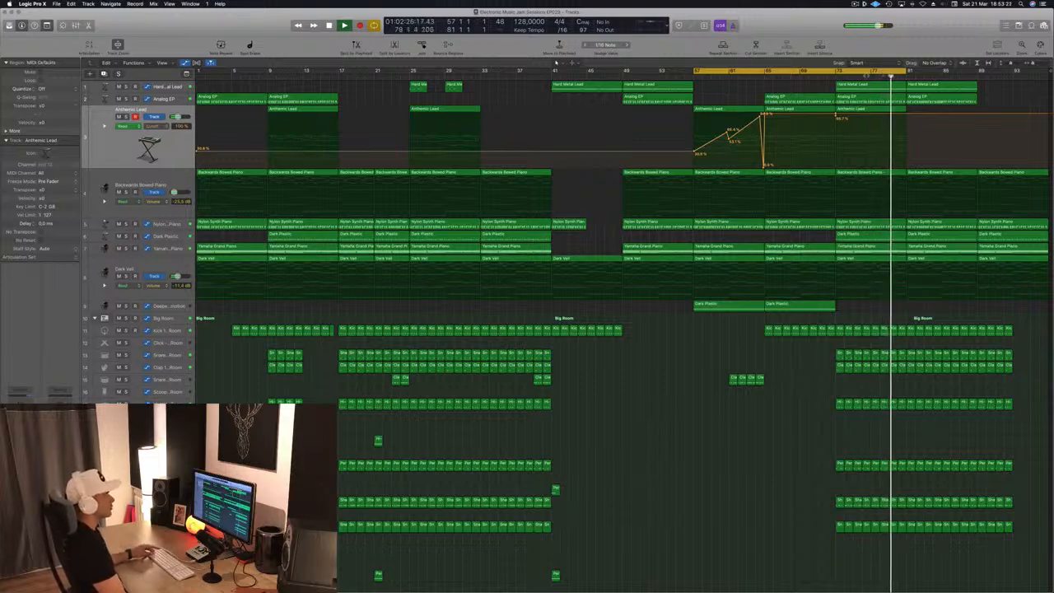
- Extend the cycle range to the end of the arrangement and select the last synth regions
drag(906, 72, 1045, 80)
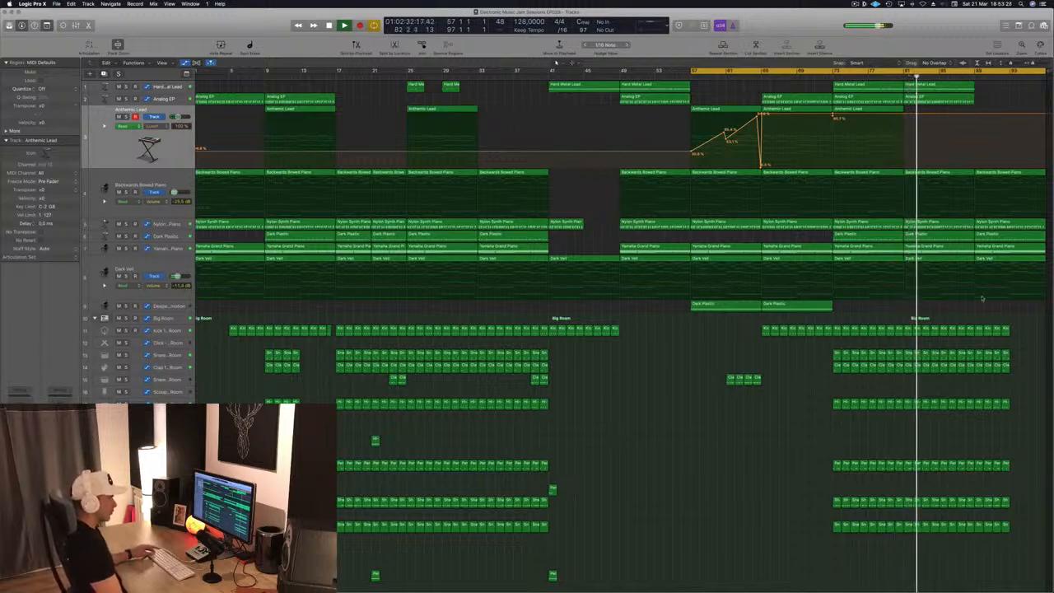
click(990, 235)
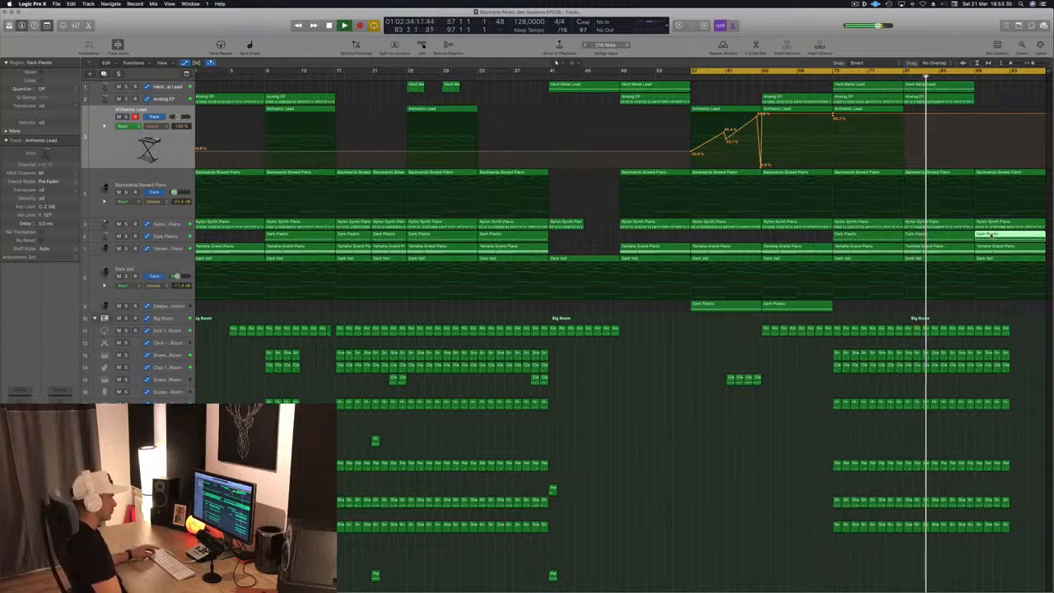
click(1005, 92)
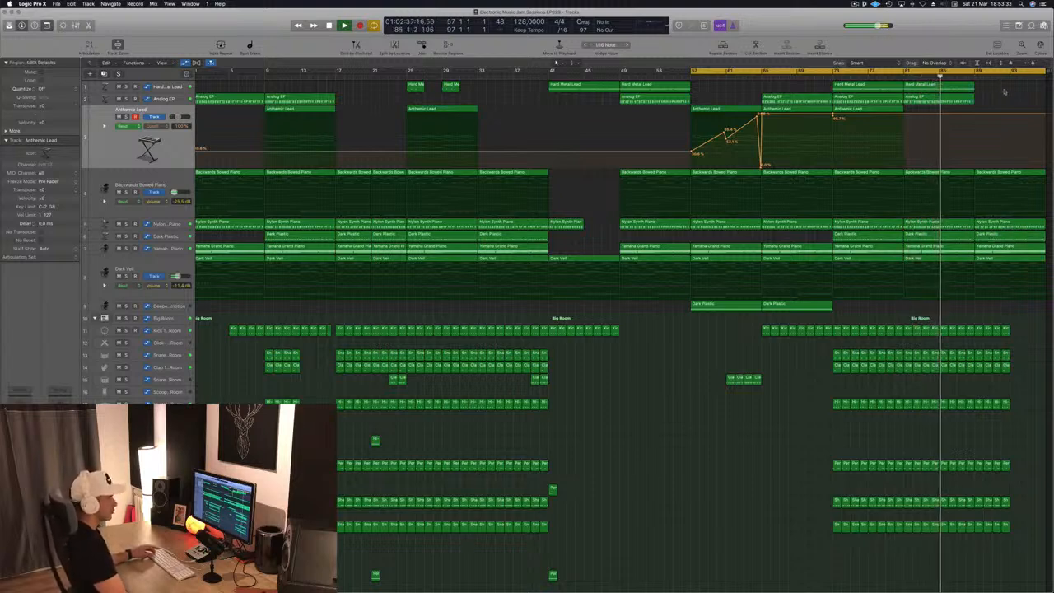
click(962, 89)
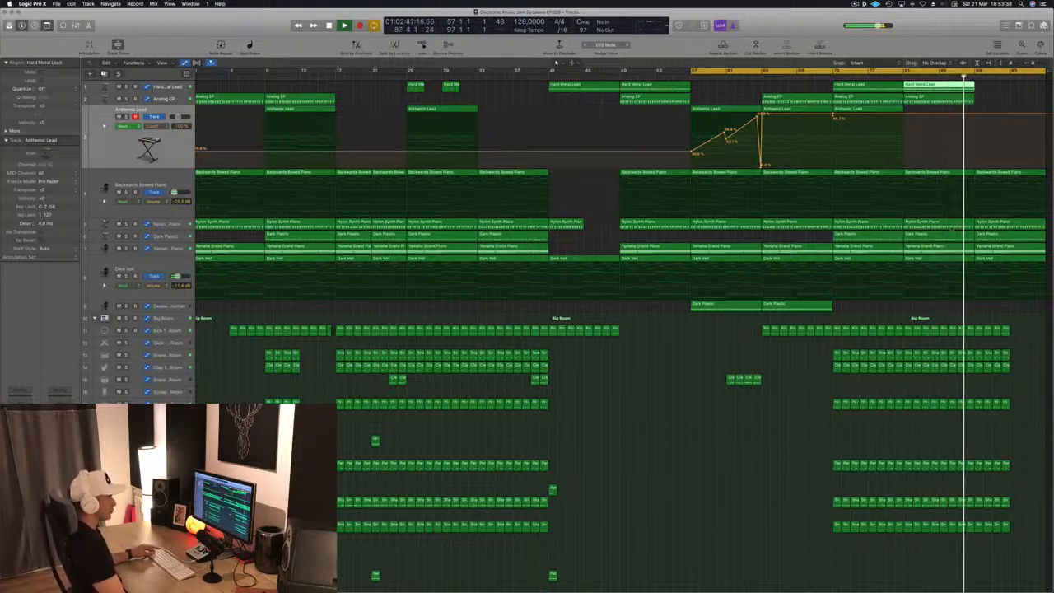
- Create a track for the Stereo Out channel strip from the mixer and move it to the bottom of the track list
scroll(658, 552, down, 5)
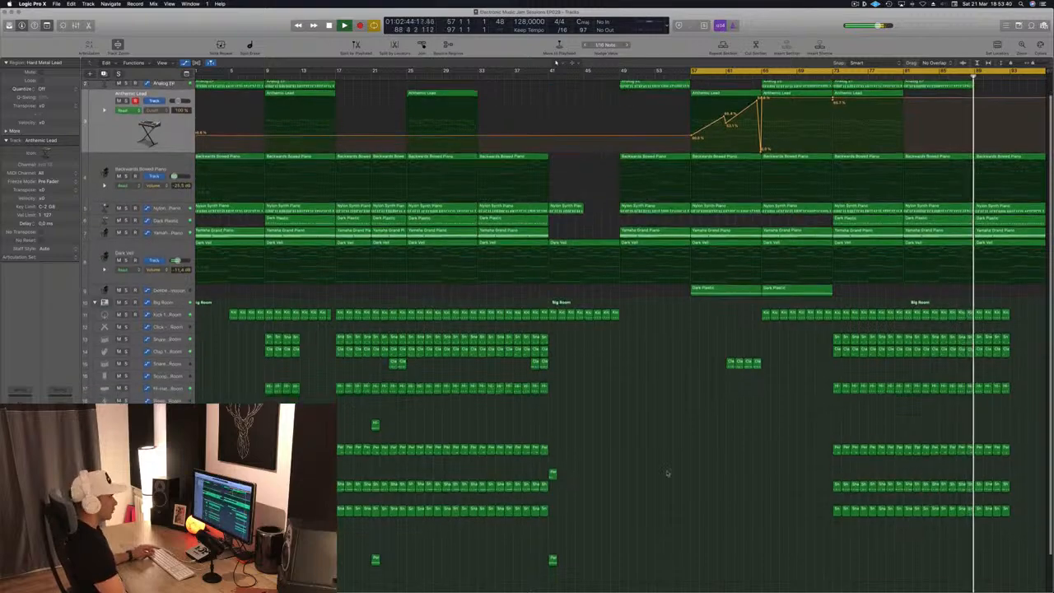
scroll(683, 424, down, 5)
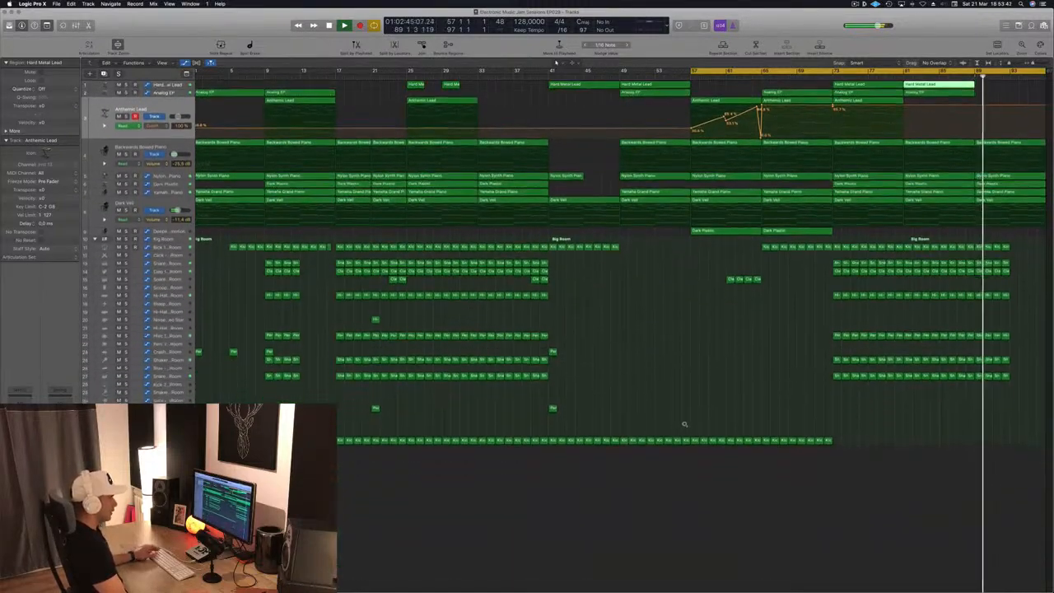
key(x)
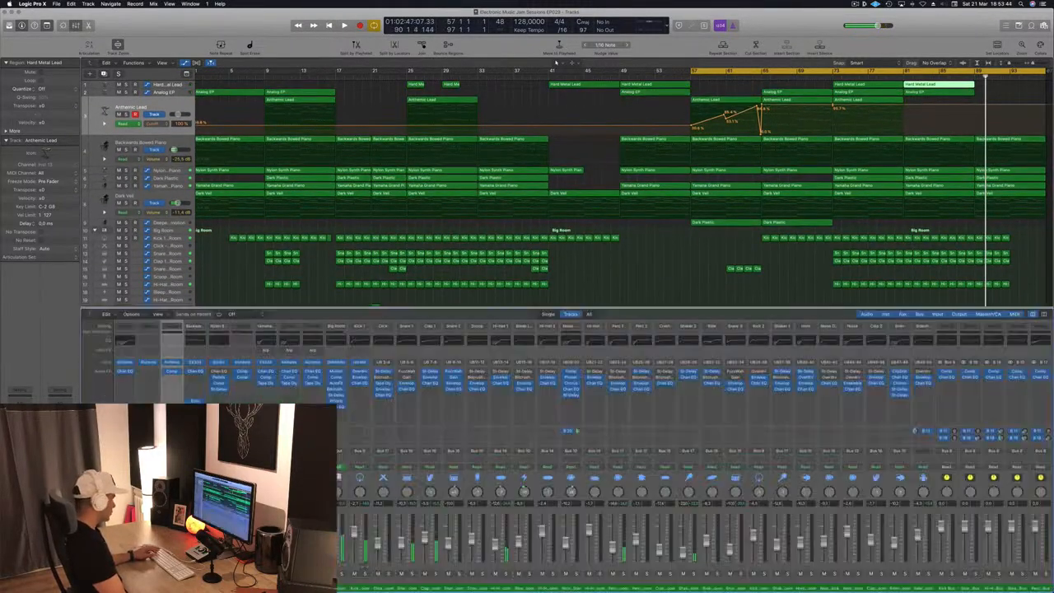
scroll(1013, 560, right, 5)
scroll(1014, 558, right, 2)
right_click(1012, 556)
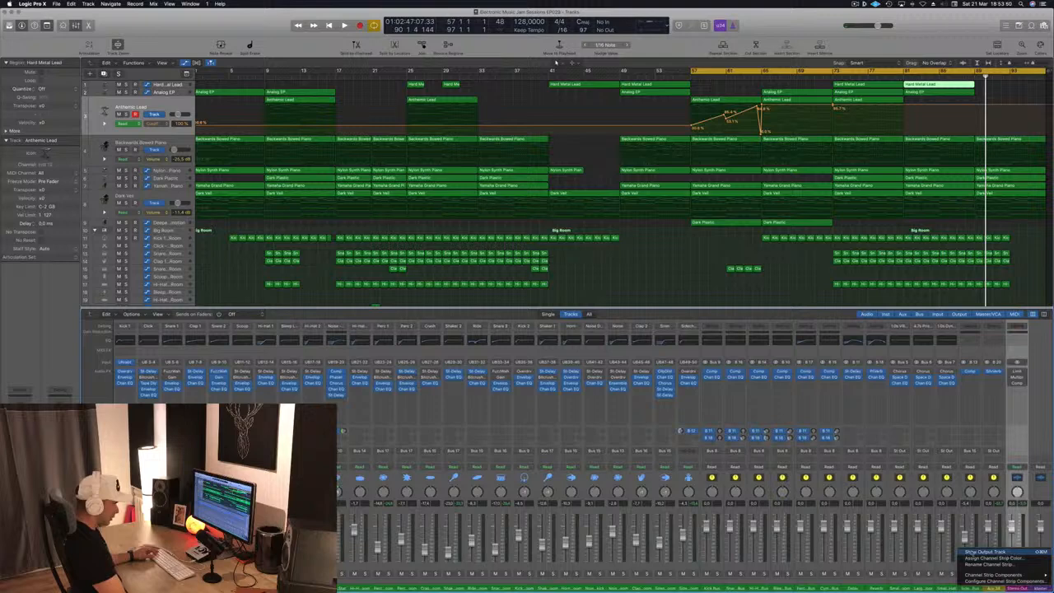
right_click(1042, 589)
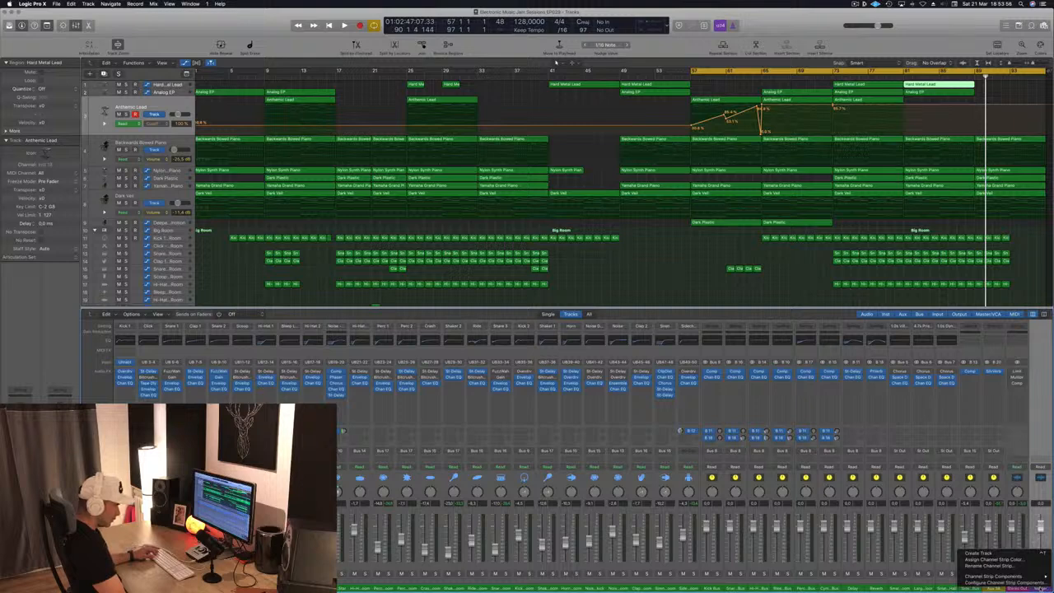
click(1042, 553)
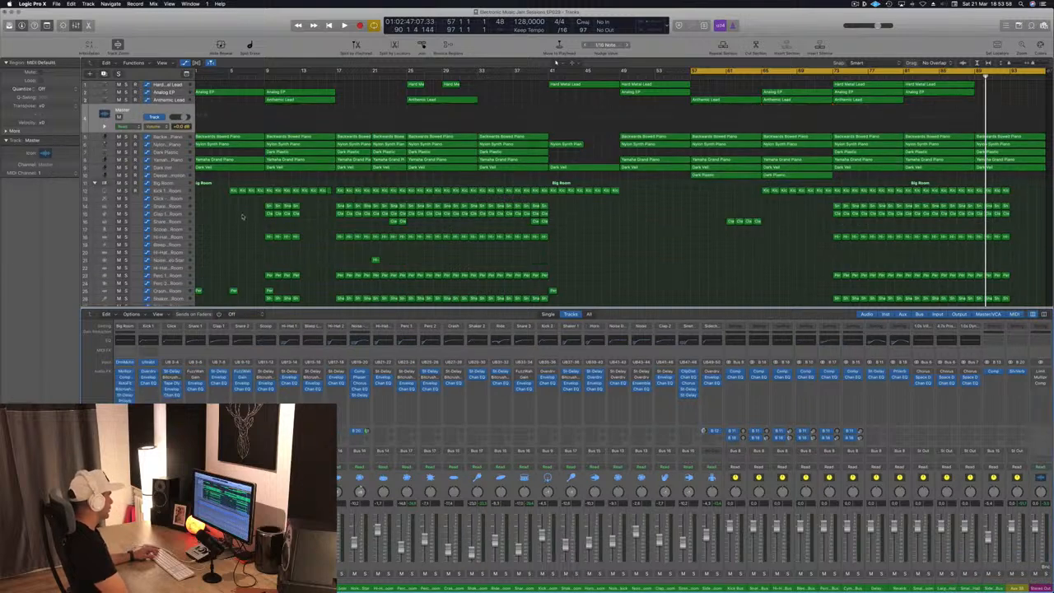
key(x)
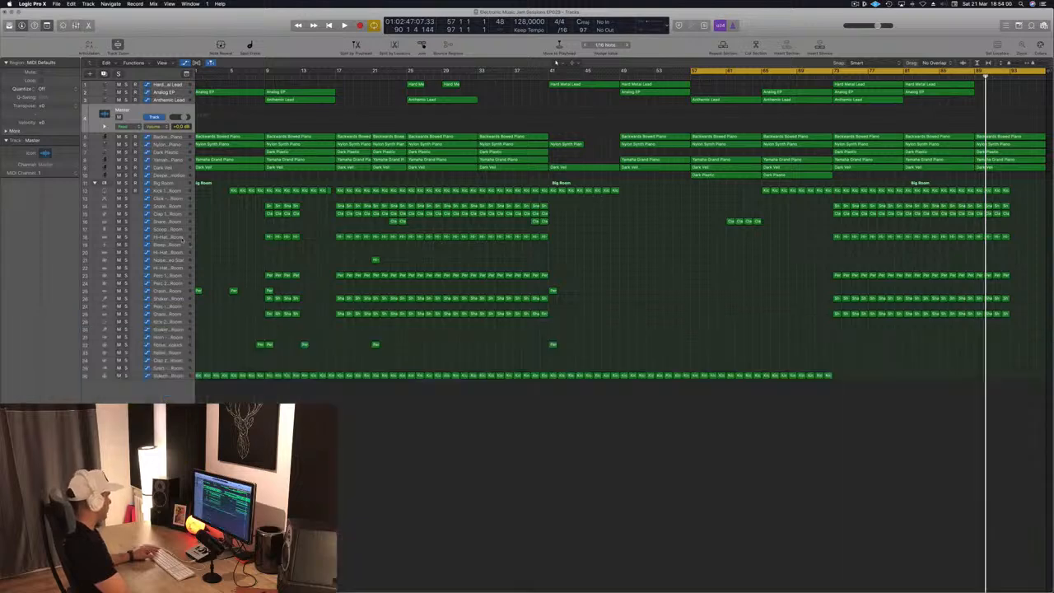
drag(146, 114, 149, 424)
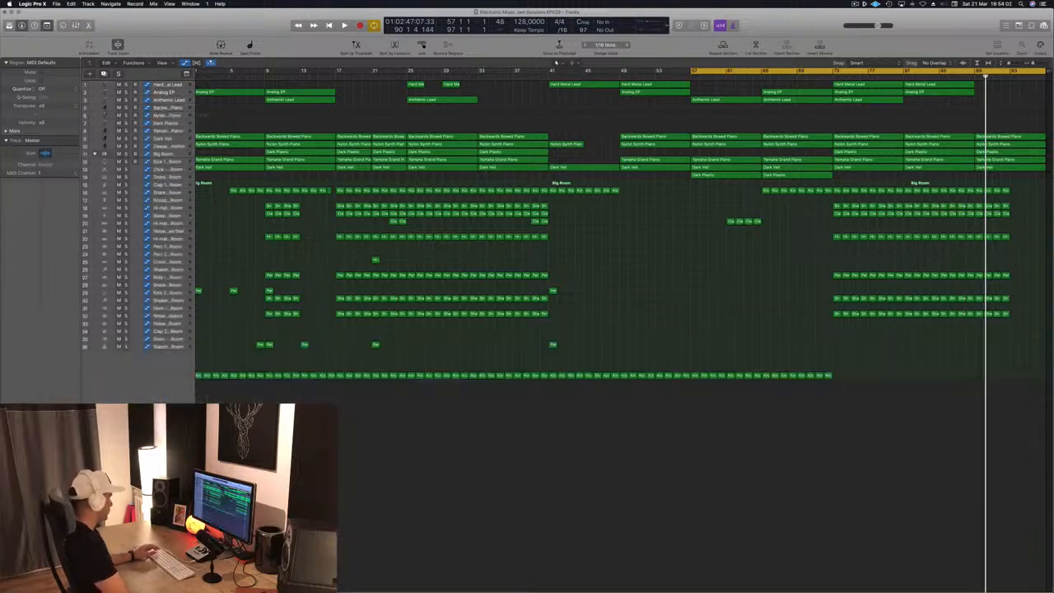
- Enable the low-cut band in the Stereo Out Channel EQ at 20 Hz with a 48dB/Oct slope
key(space)
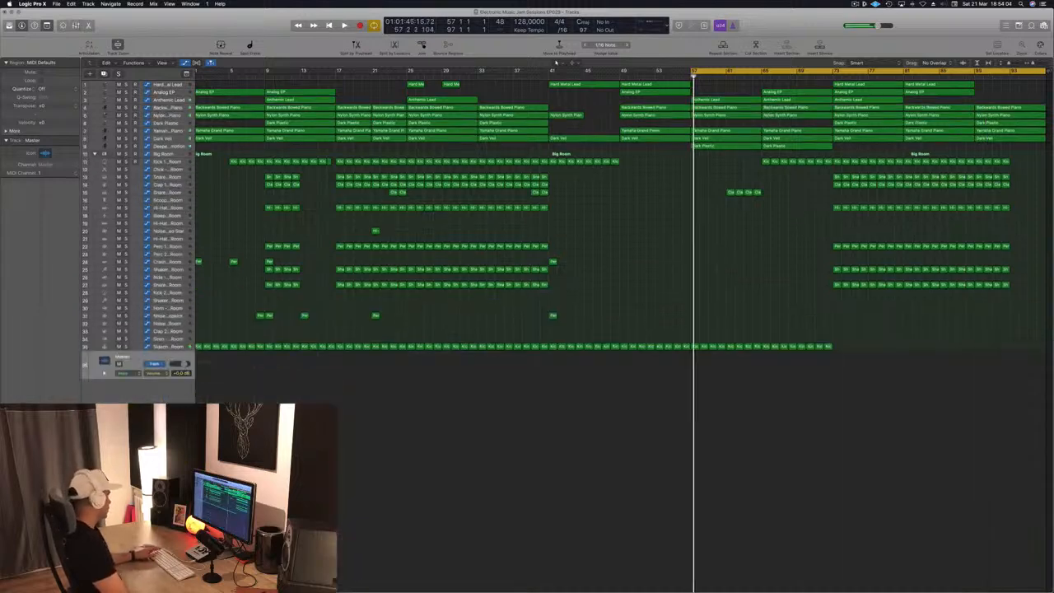
key(space)
key(space)
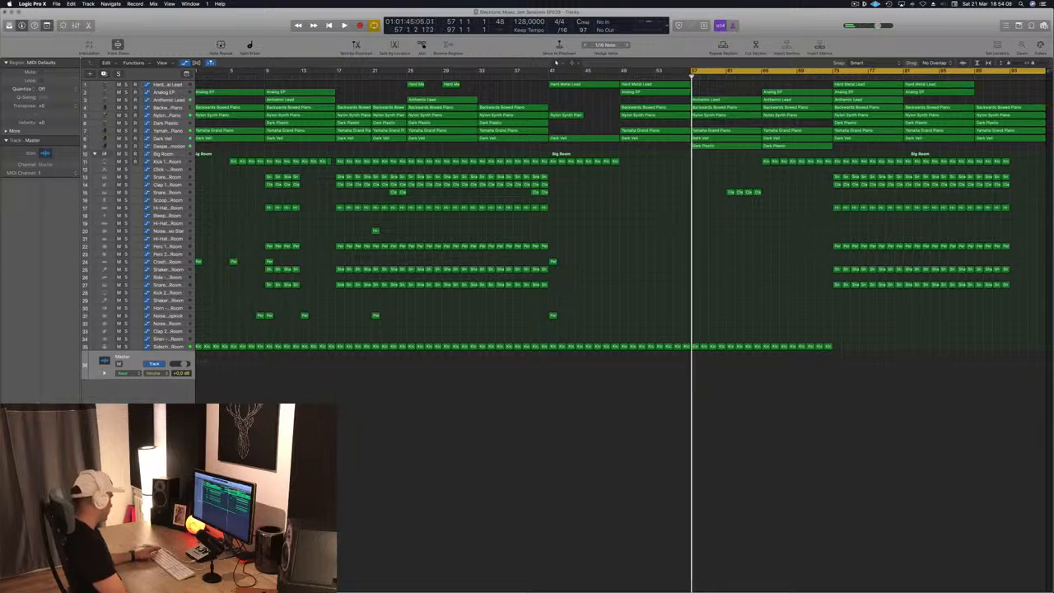
key(e)
key(space)
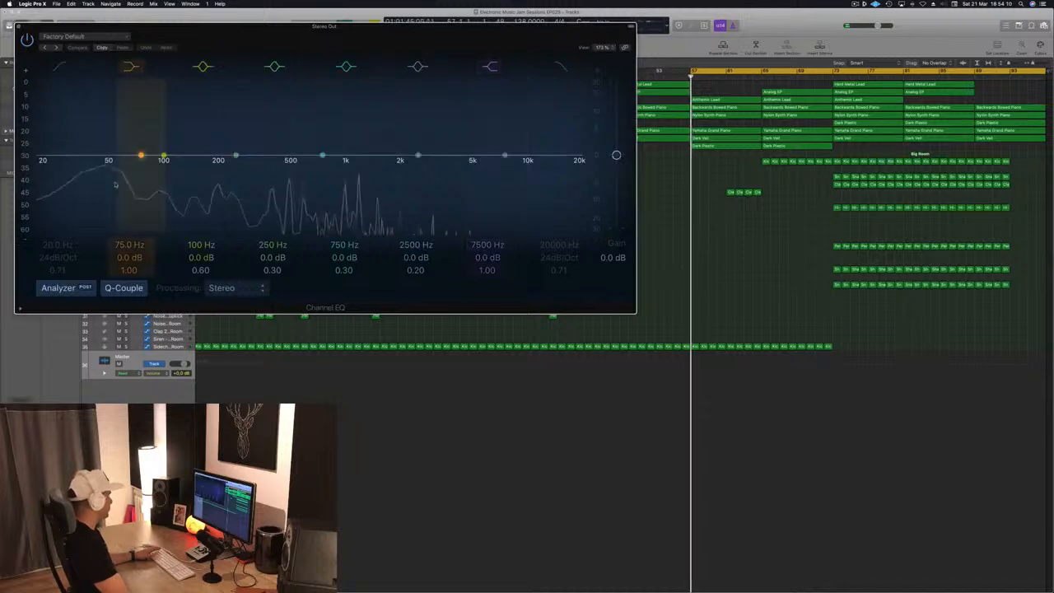
click(60, 65)
mouse_move(50, 165)
mouse_down()
mouse_move(557, 161)
mouse_move(38, 178)
mouse_up()
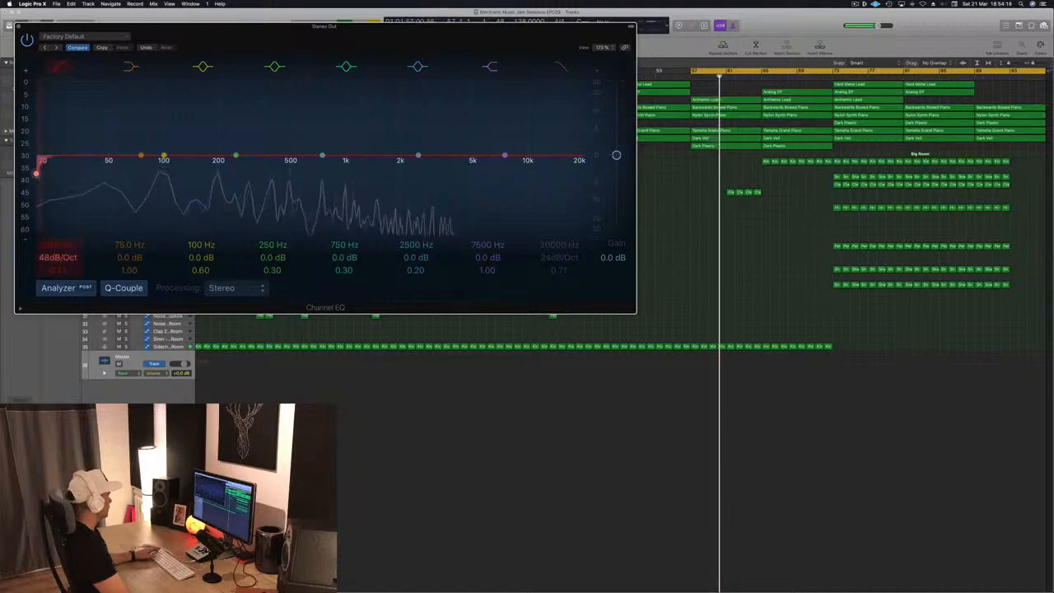
drag(272, 36, 487, 64)
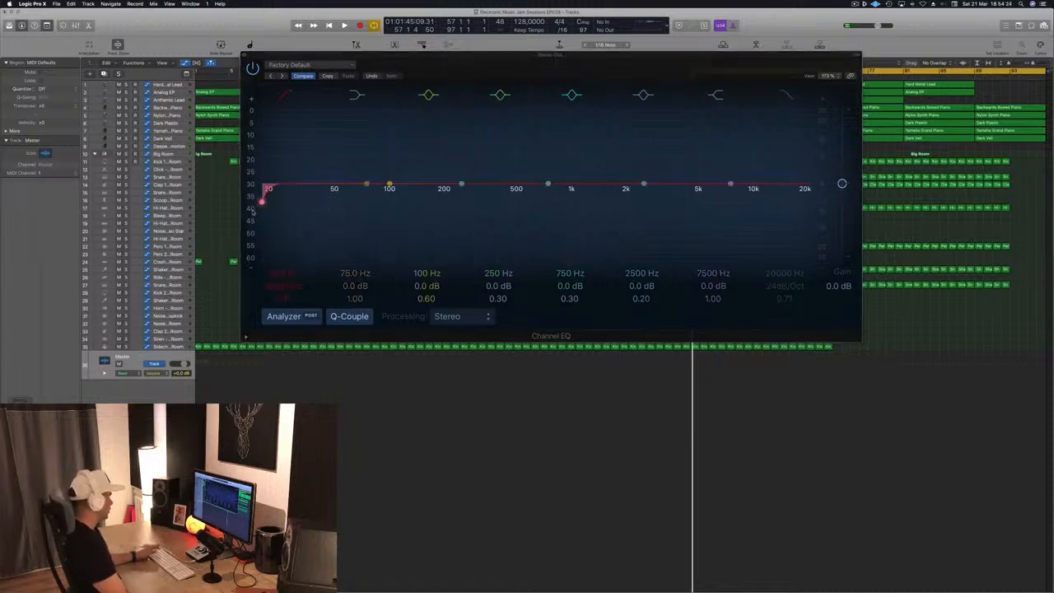
key(space)
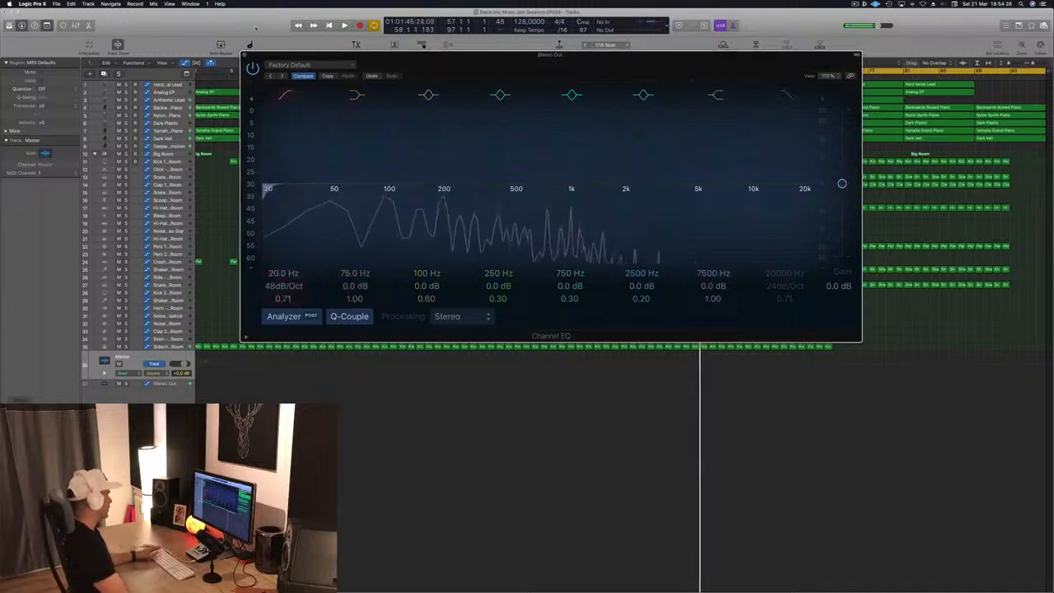
key(super+w)
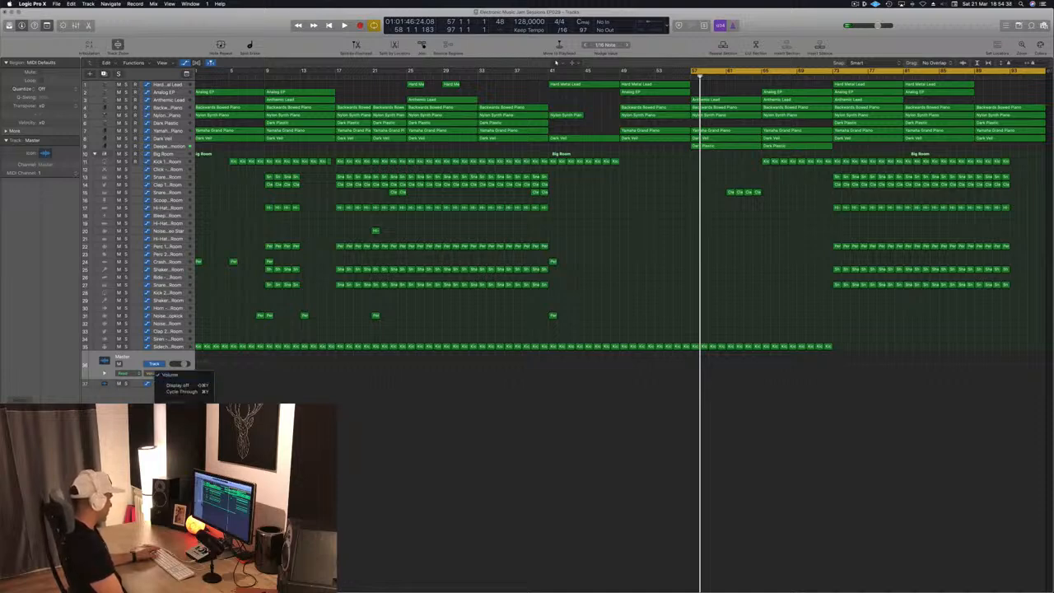
- Draw a rising low-cut frequency automation ramp on the Stereo Out track leading into bar 65
click(302, 402)
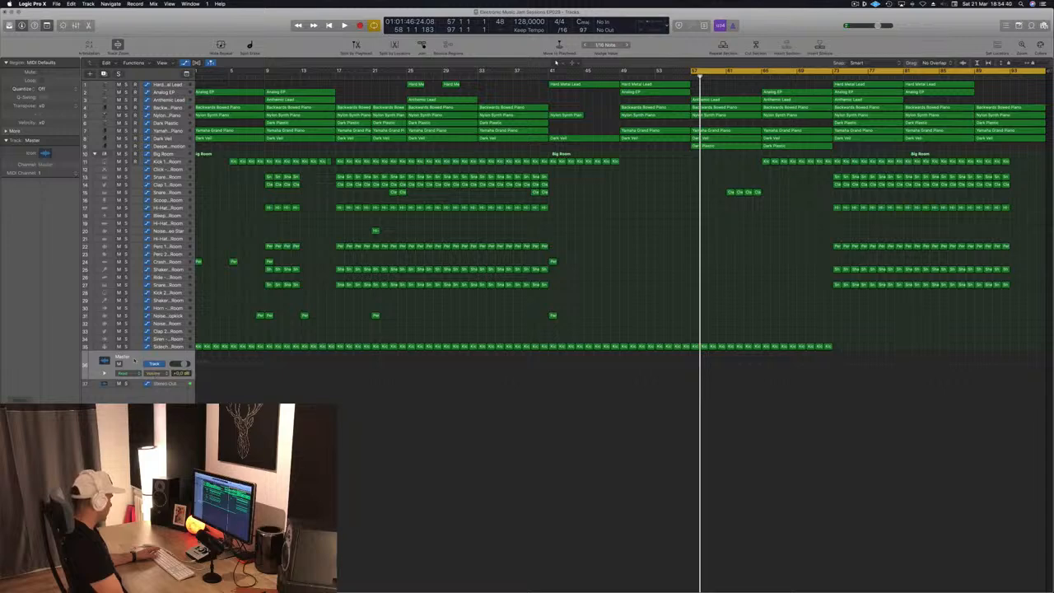
key(space)
click(175, 386)
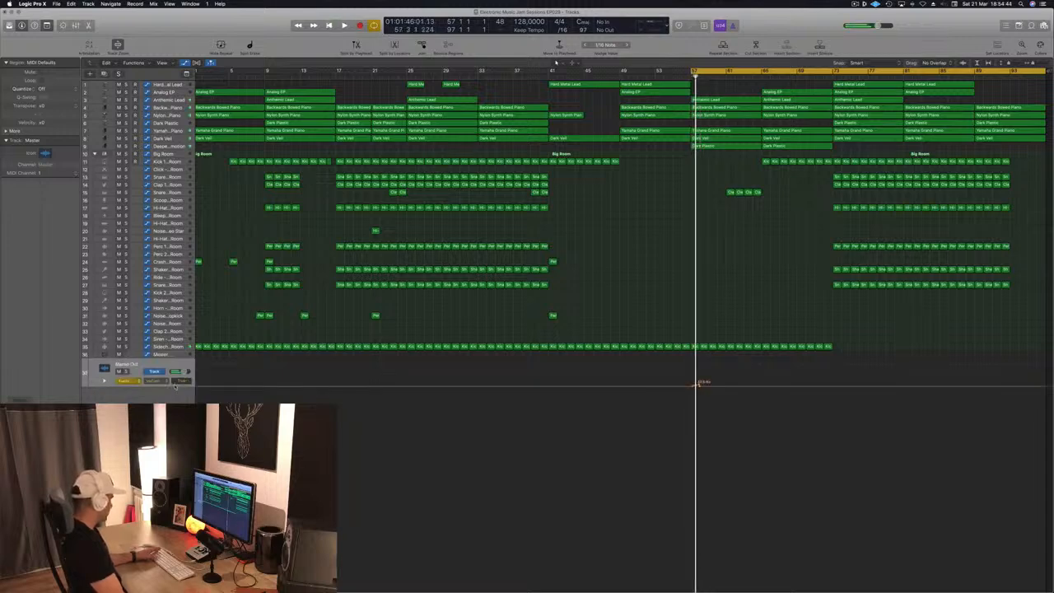
mouse_move(699, 386)
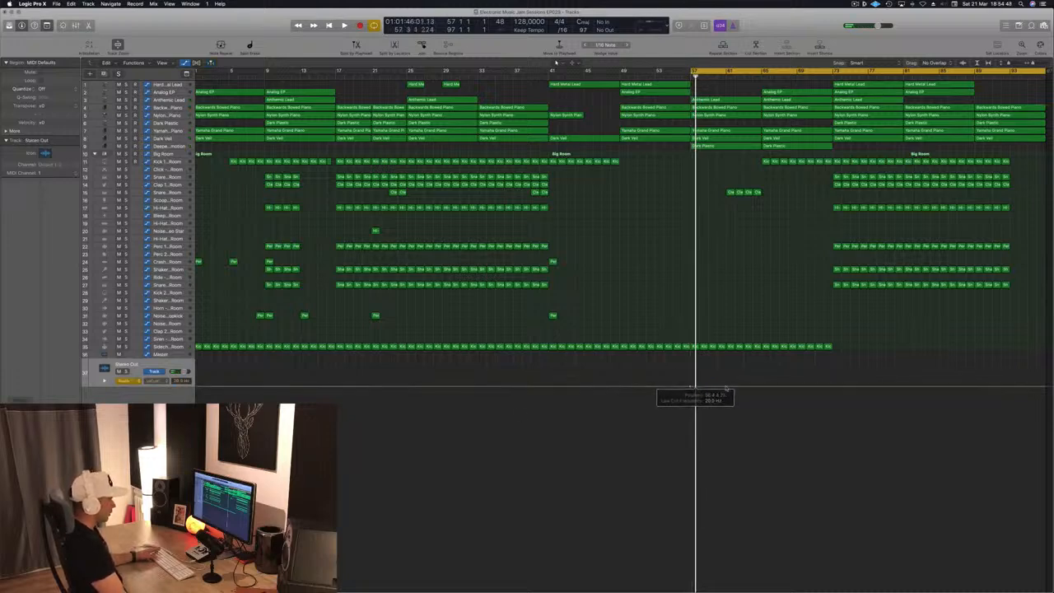
mouse_move(754, 386)
mouse_down()
mouse_move(758, 372)
mouse_move(761, 385)
mouse_up()
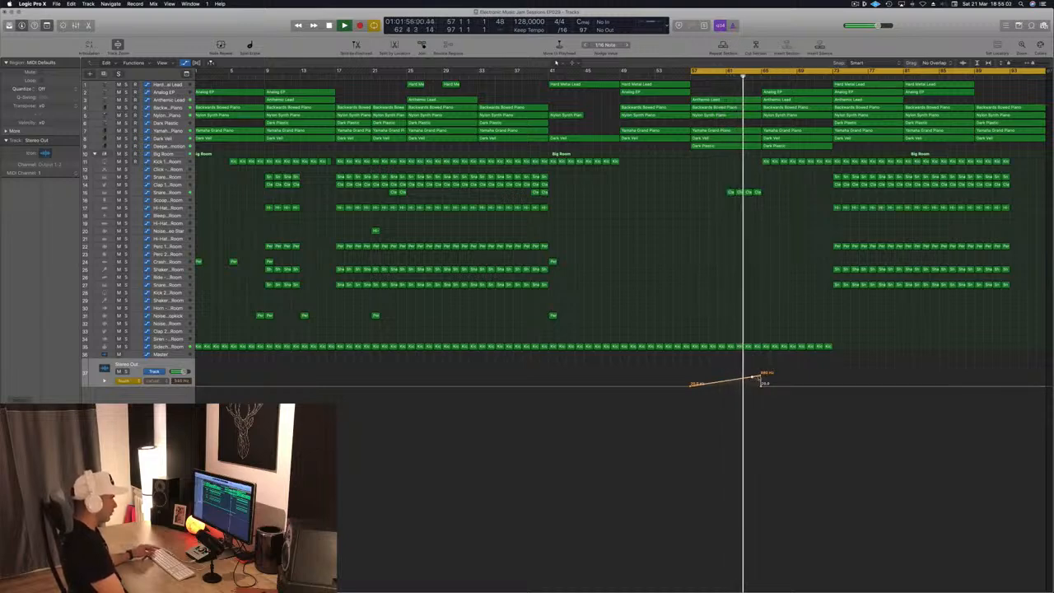
drag(761, 378, 760, 370)
- Add another rising low-cut frequency automation ramp from about bar 89 at the end of the arrangement
scroll(742, 396, left, 1)
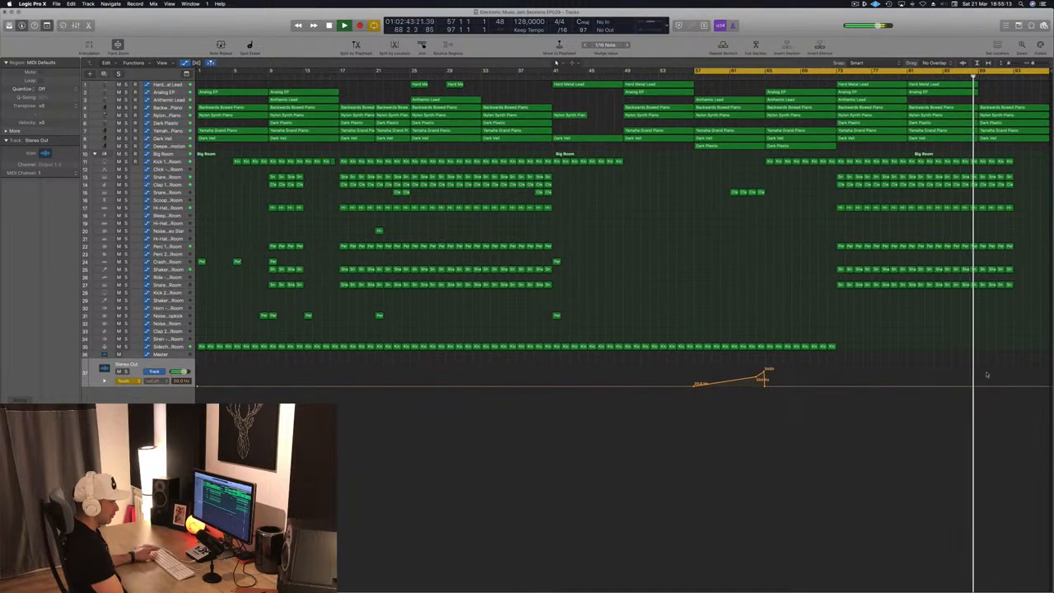
click(979, 387)
scroll(1033, 385, right, 1)
mouse_move(1029, 385)
mouse_down()
mouse_move(1042, 366)
mouse_move(1046, 387)
mouse_up()
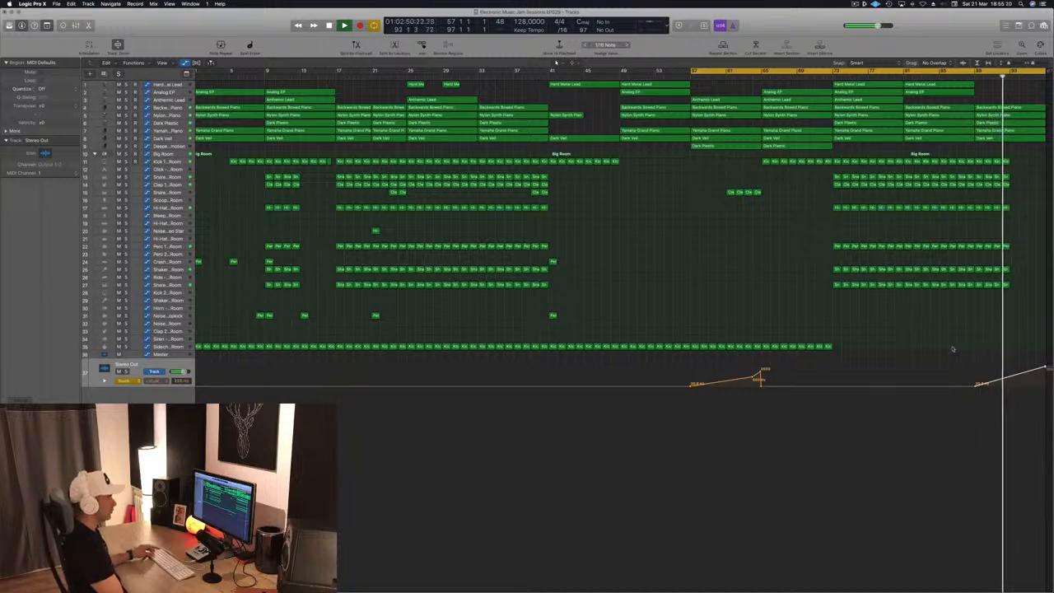
- Copy the single percussion hit from bar 45 to about bar 93 and play back the ending
drag(552, 316, 1012, 316)
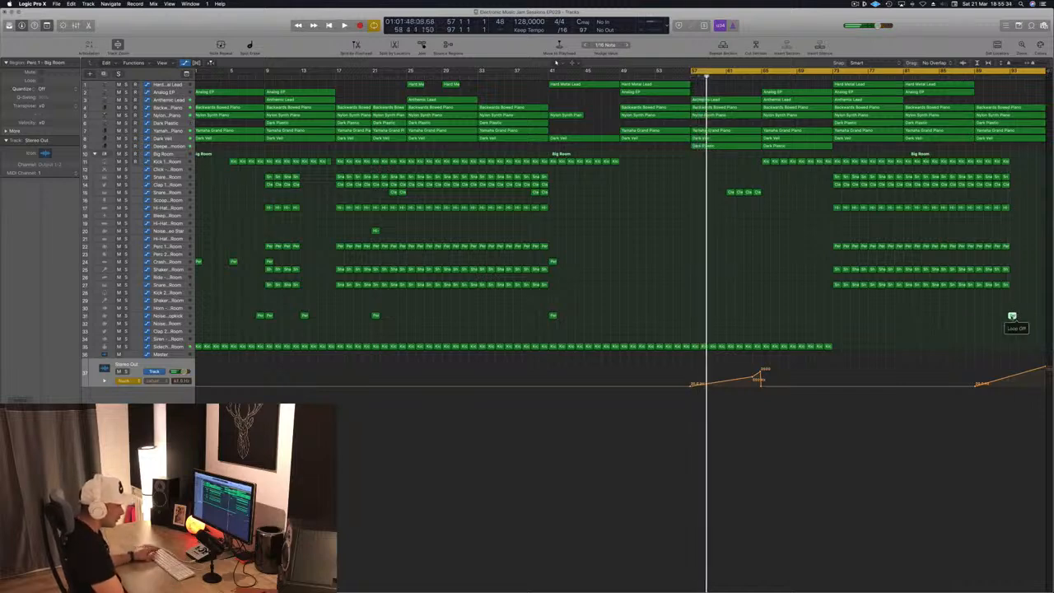
drag(1016, 317, 1015, 317)
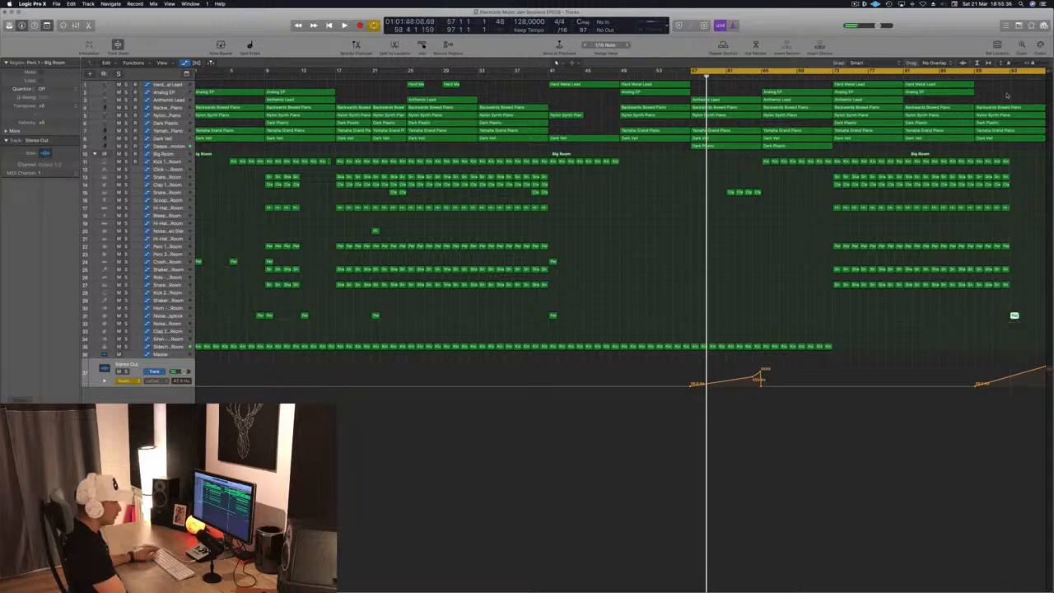
click(1001, 76)
key(space)
click(1001, 75)
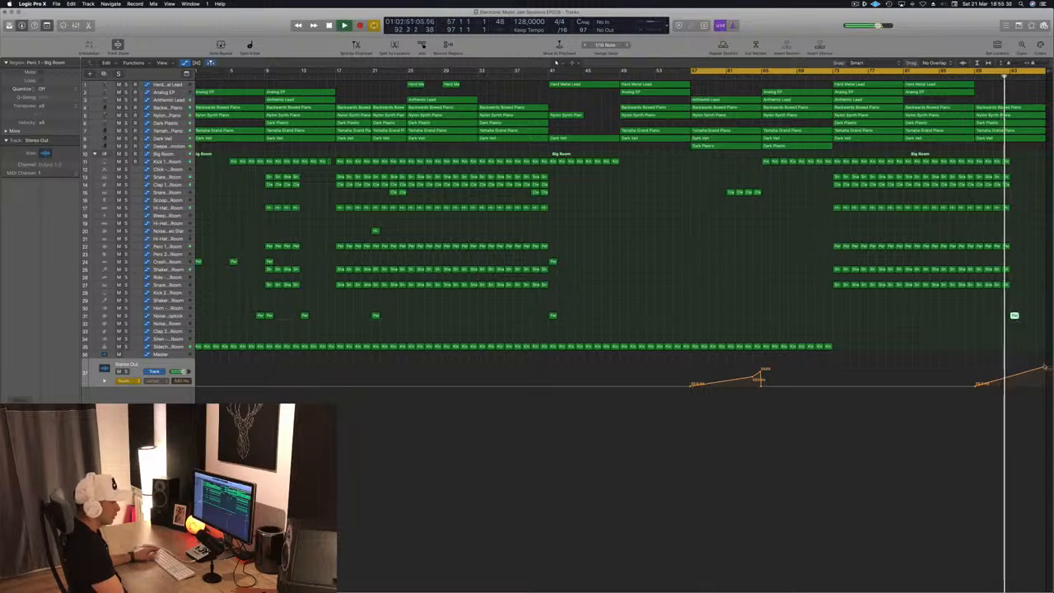
- Adjust the end point of the final low-cut automation ramp on the Stereo Out track to about 2600 Hz
drag(1046, 367, 1046, 373)
key(super+Right)
key(super+Left)
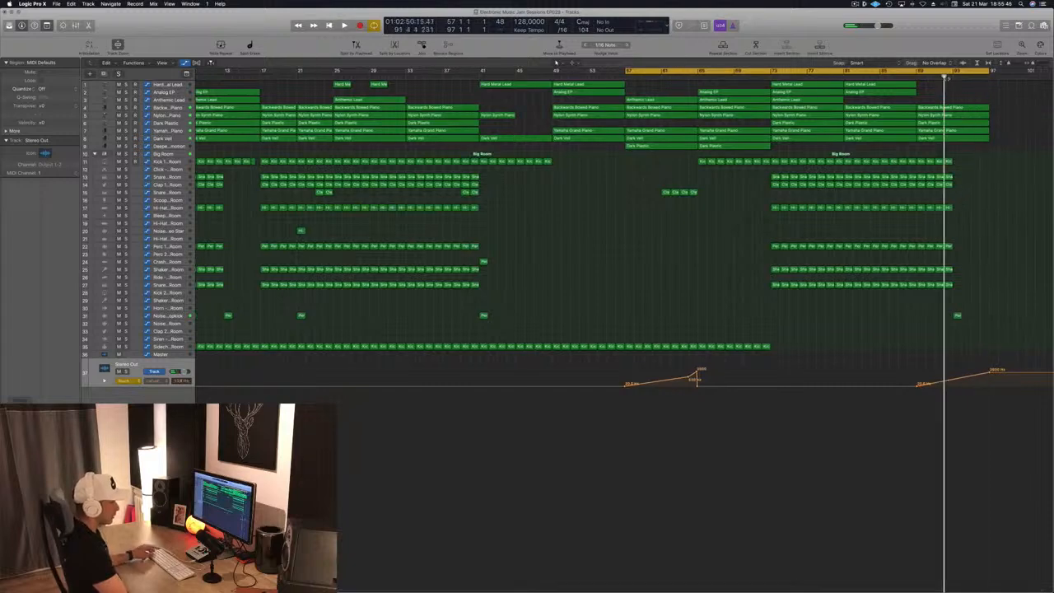
click(988, 373)
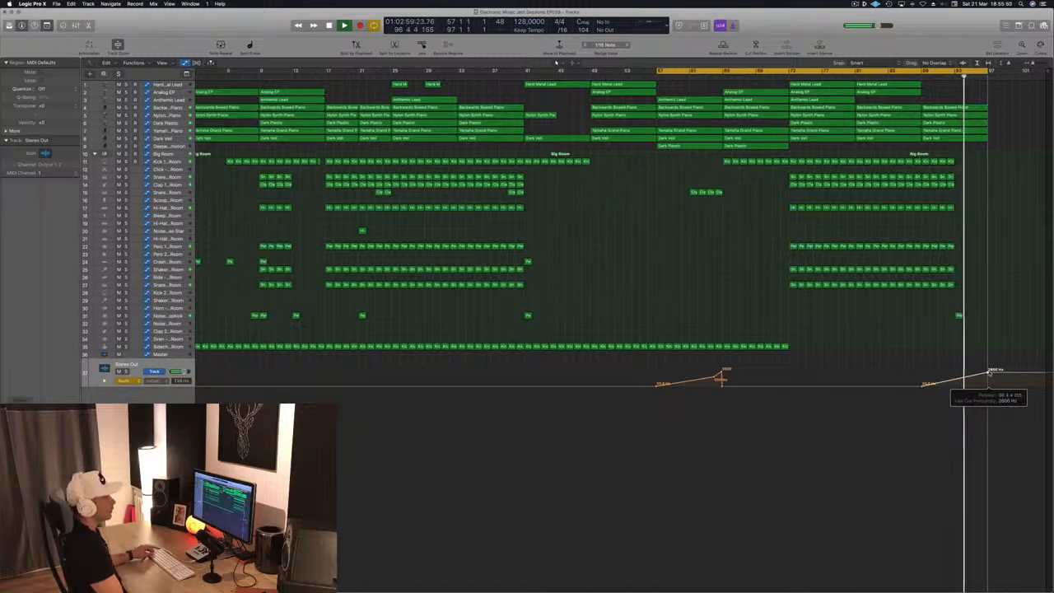
drag(989, 373, 991, 372)
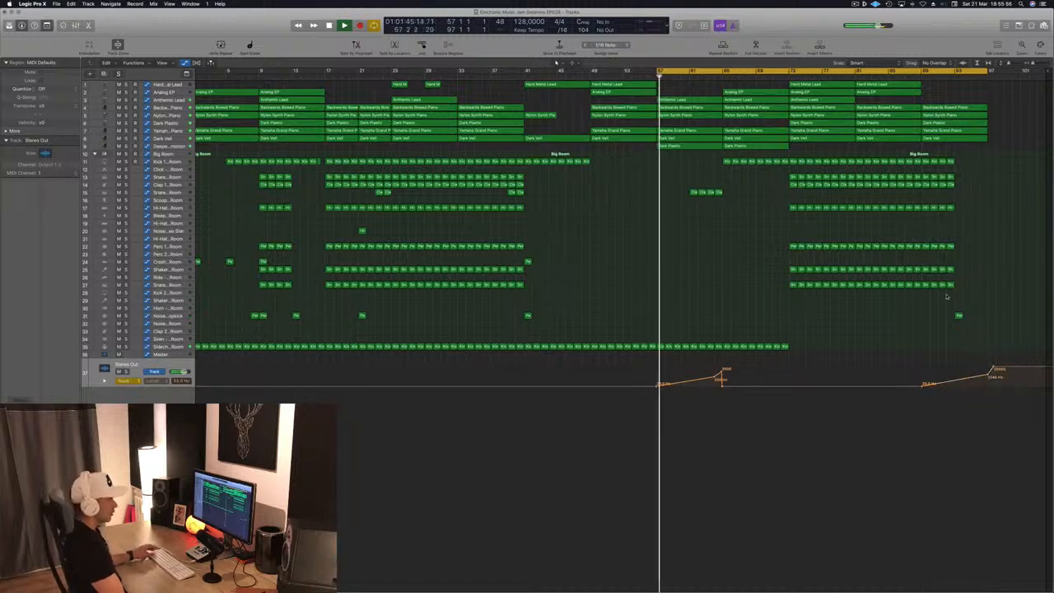
drag(992, 368, 989, 369)
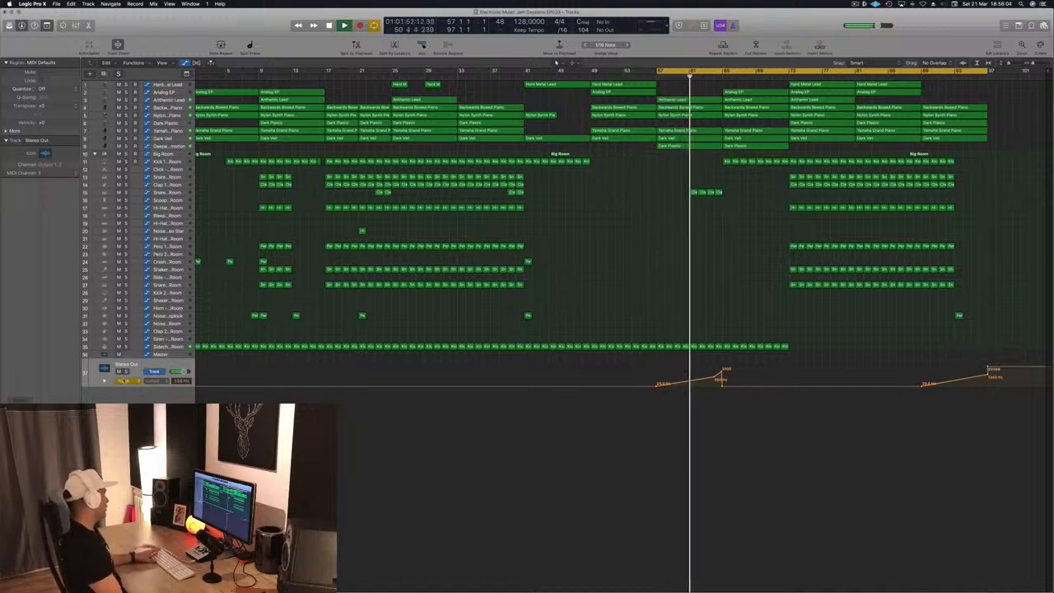
- Change the Stereo Out track's automation mode
click(123, 380)
click(123, 375)
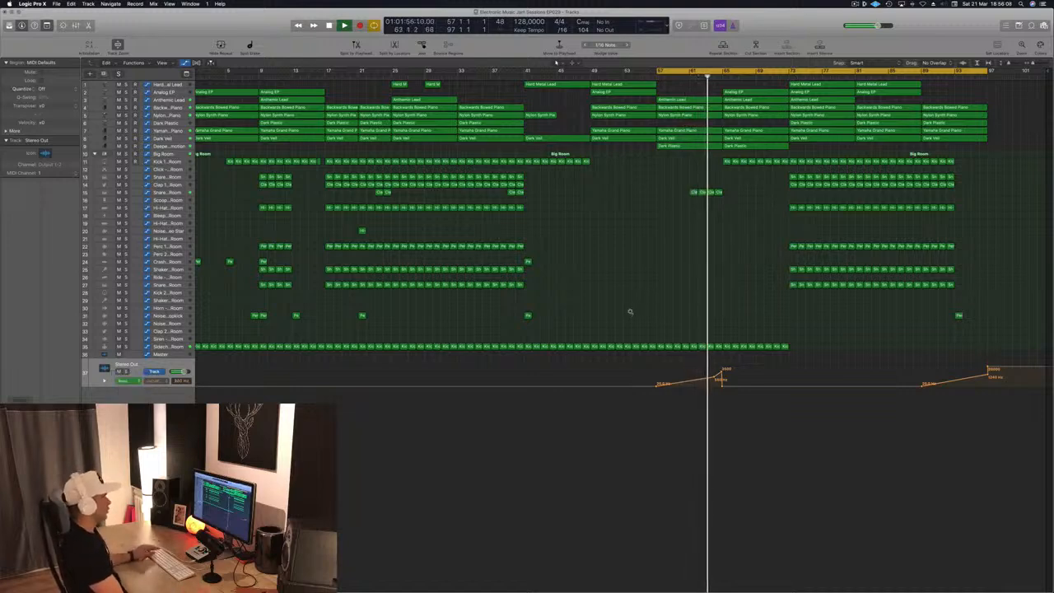
scroll(631, 313, up, 3)
scroll(631, 313, down, 1)
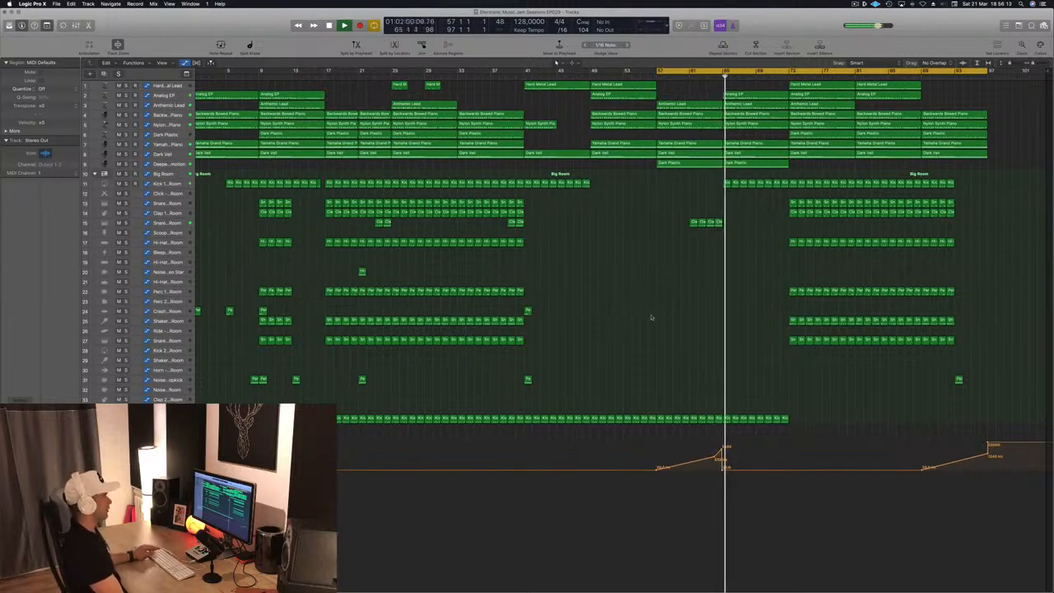
scroll(668, 401, down, 2)
scroll(668, 402, down, 1)
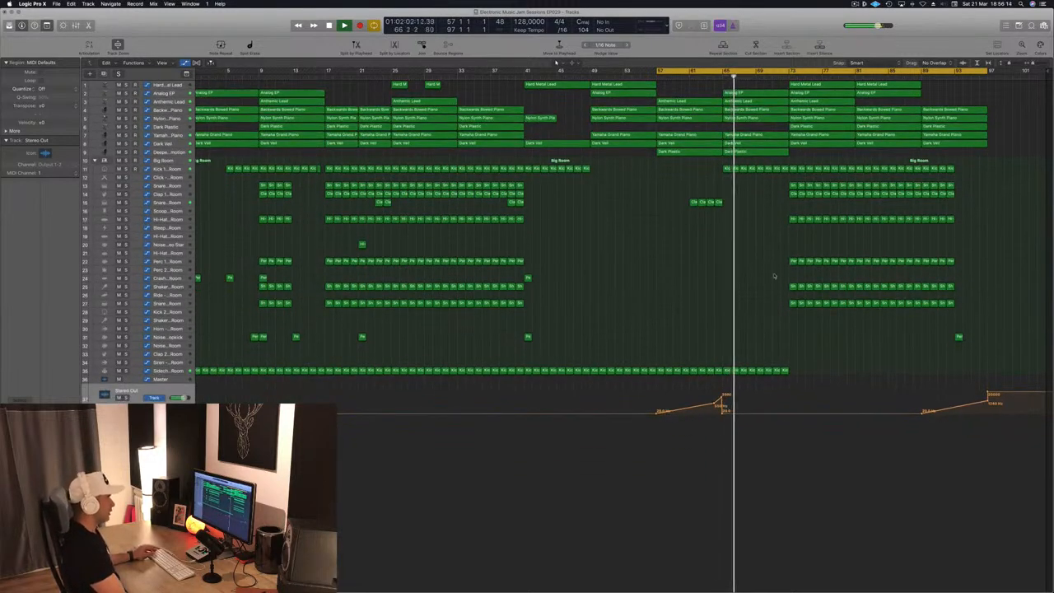
- Open the Deeper Emotion track's Channel EQ and enable its high-cut band at 270 Hz with a 48dB/Oct slope
click(181, 154)
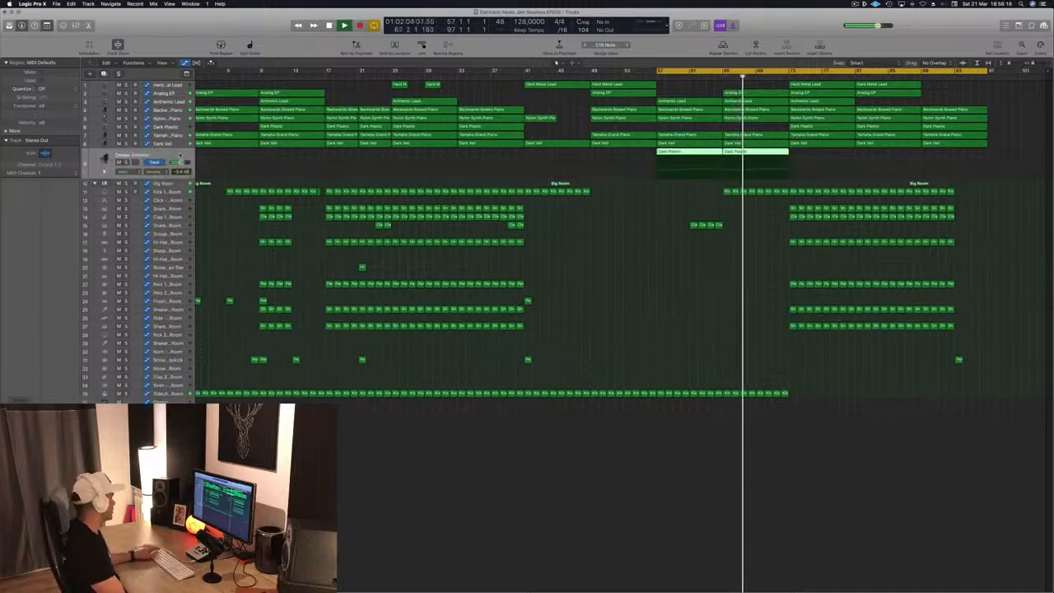
click(21, 391)
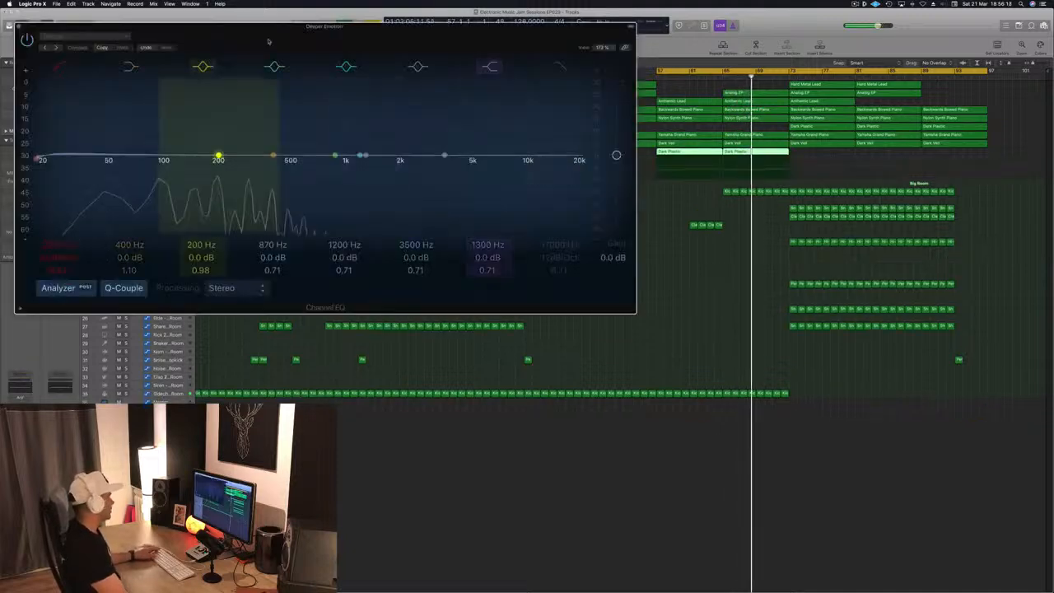
drag(571, 164, 271, 160)
drag(559, 258, 557, 247)
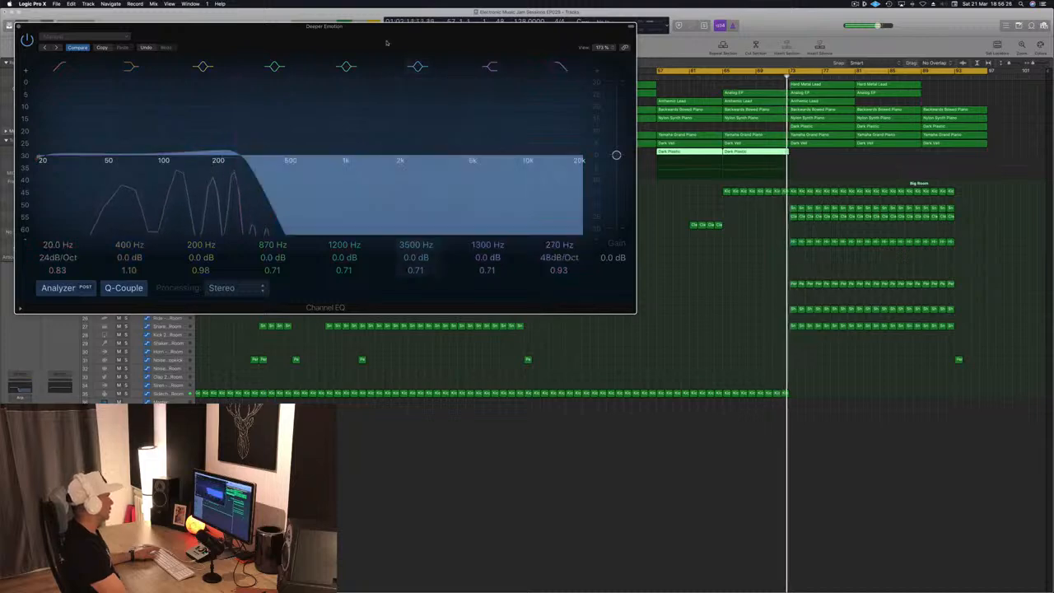
drag(363, 42, 651, 93)
click(308, 78)
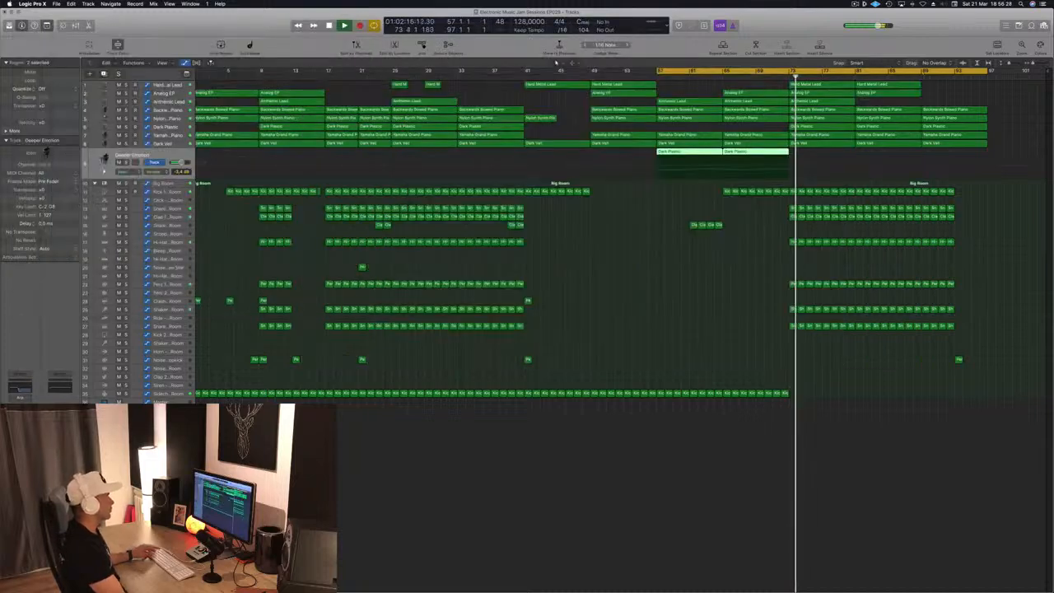